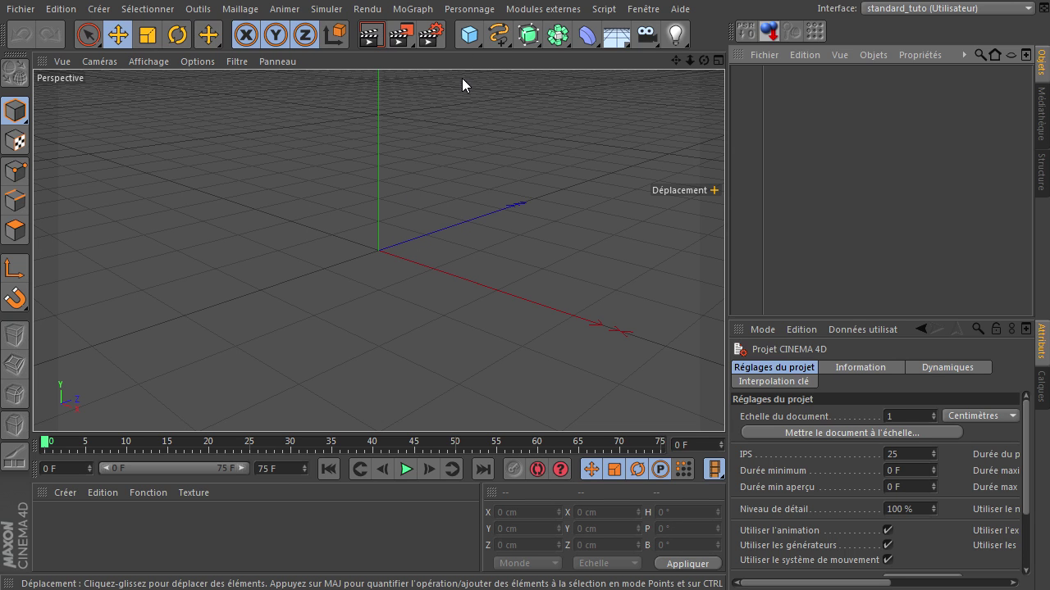
Step: Add a cube to the scene and set its X, Y and Z sizes to 50 cm each
left_click_drag(469, 35, 692, 51)
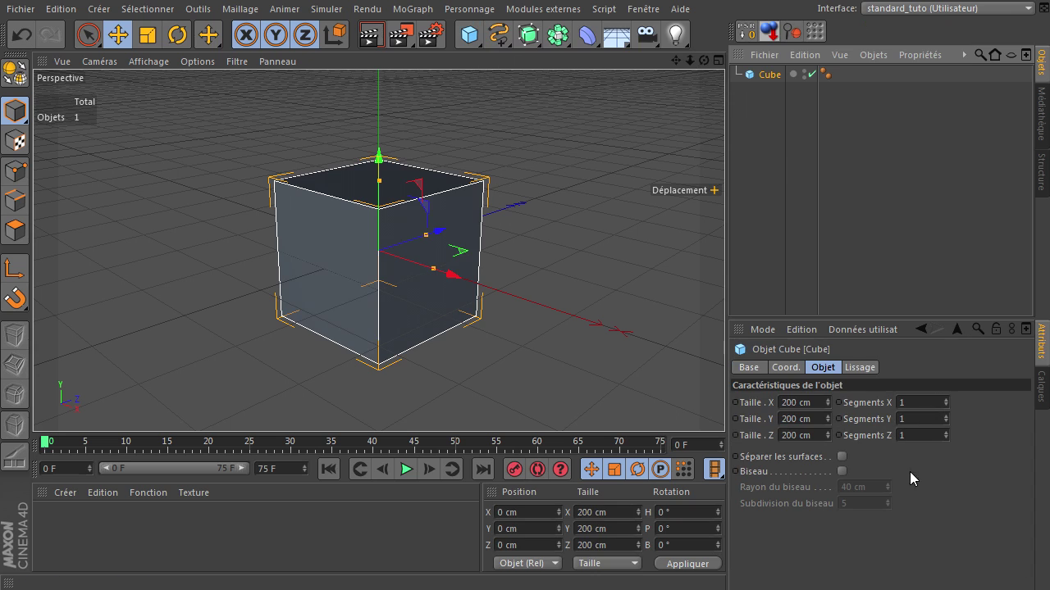
left_click(797, 402)
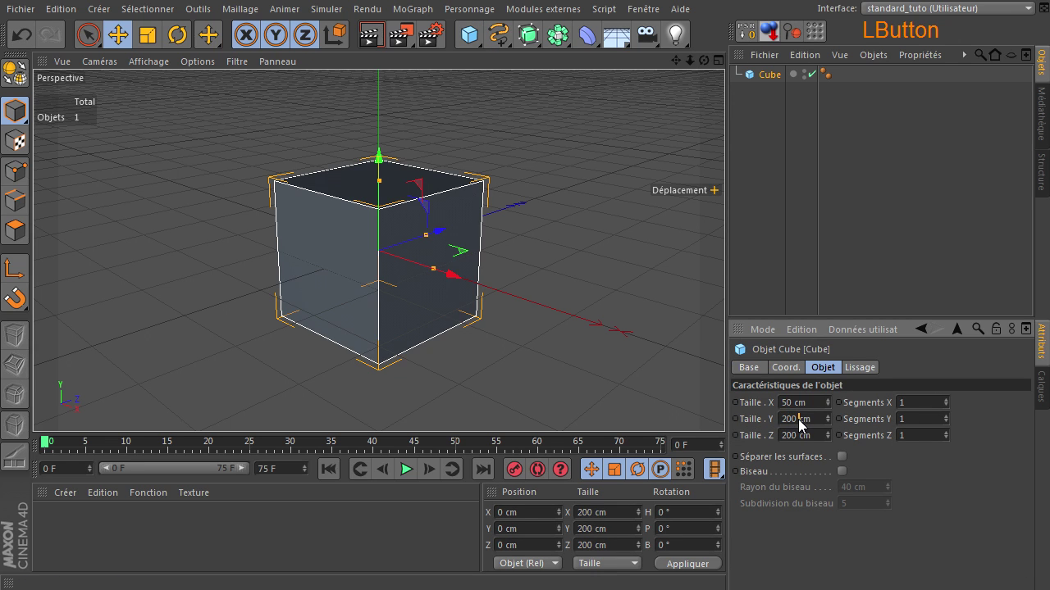
type("50")
left_click(798, 435)
type("50")
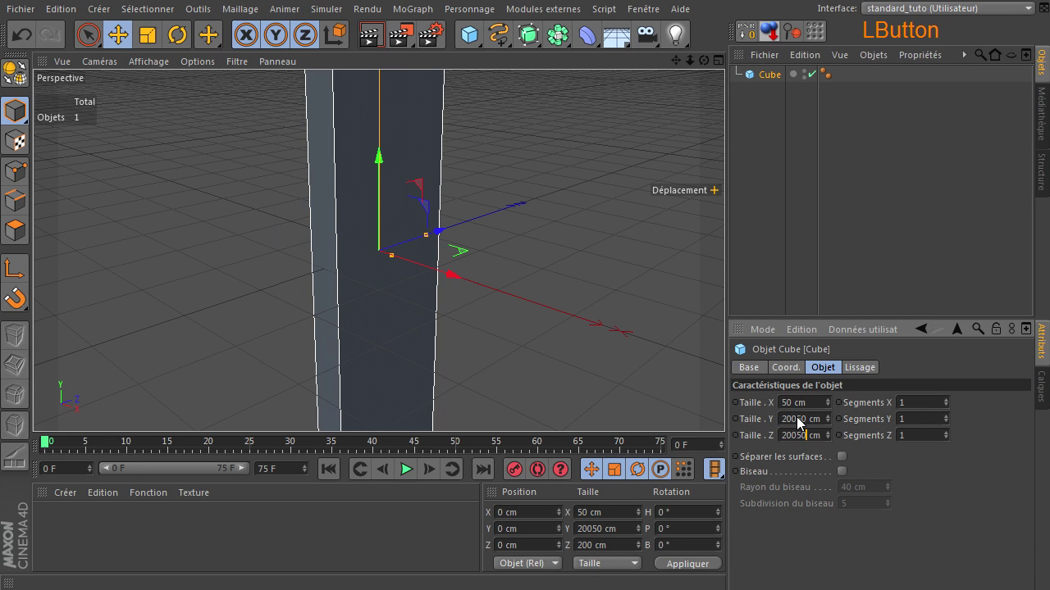
left_click(797, 420)
type("50")
left_click(794, 434)
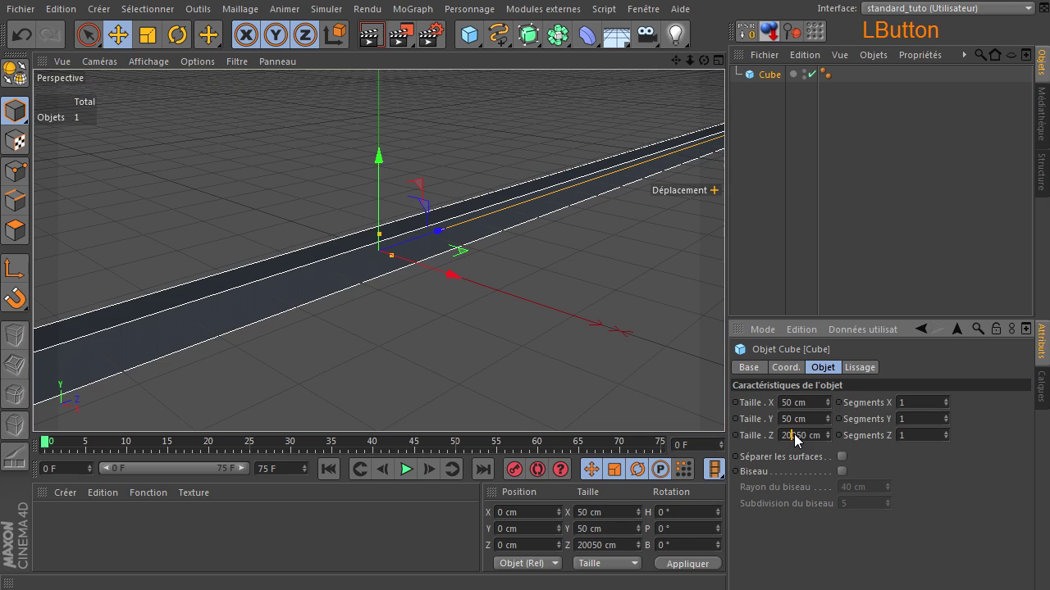
double_click(803, 435)
type("50")
key("Return")
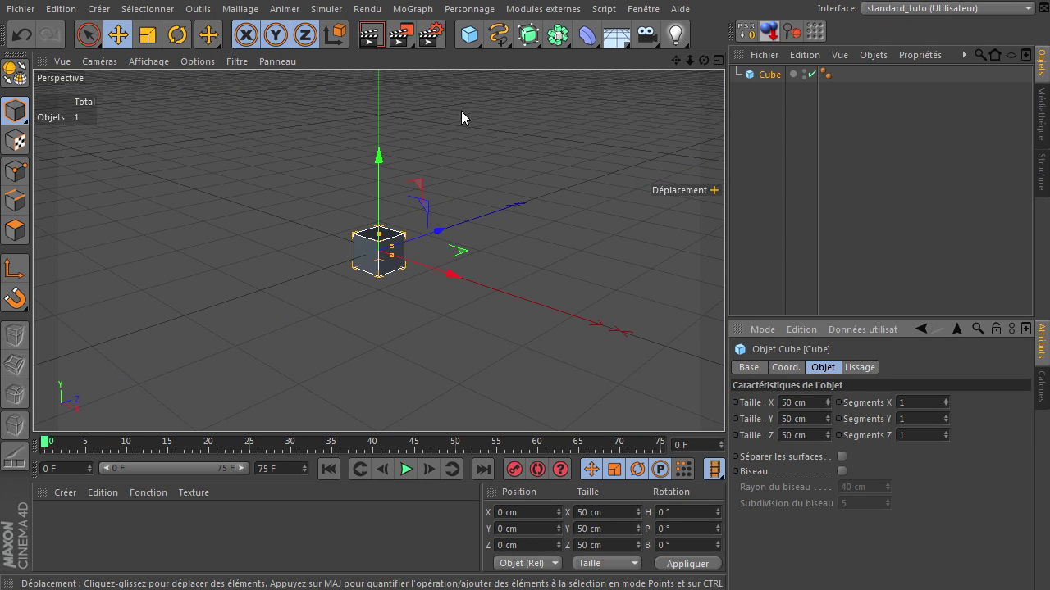
Step: Add a sphere with a 25 cm radius and move it about 75 cm along X, beside the cube
left_click(469, 35)
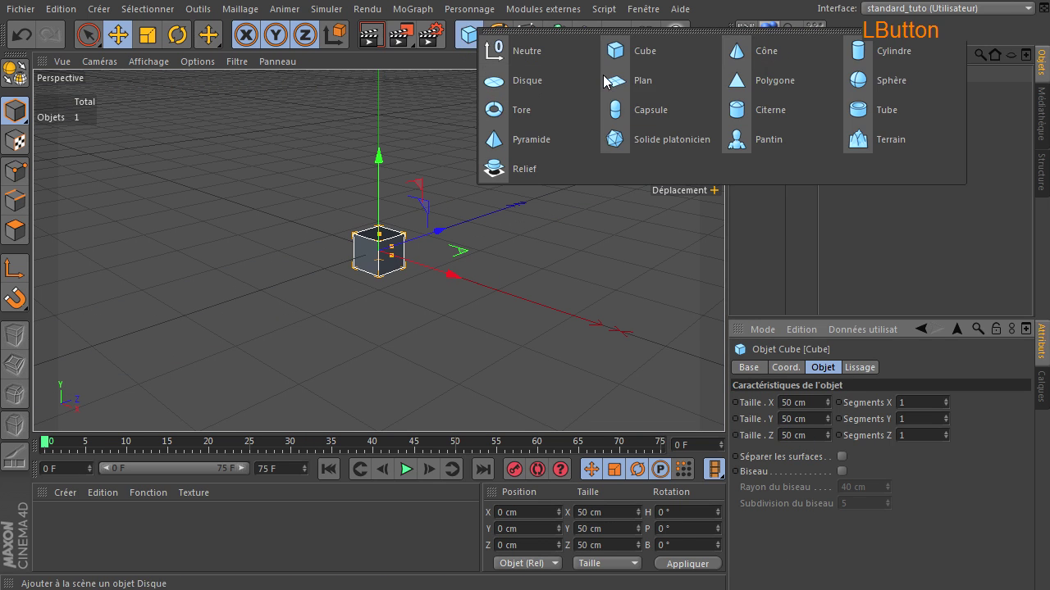
left_click(876, 91)
double_click(830, 402)
type("25")
key("Return")
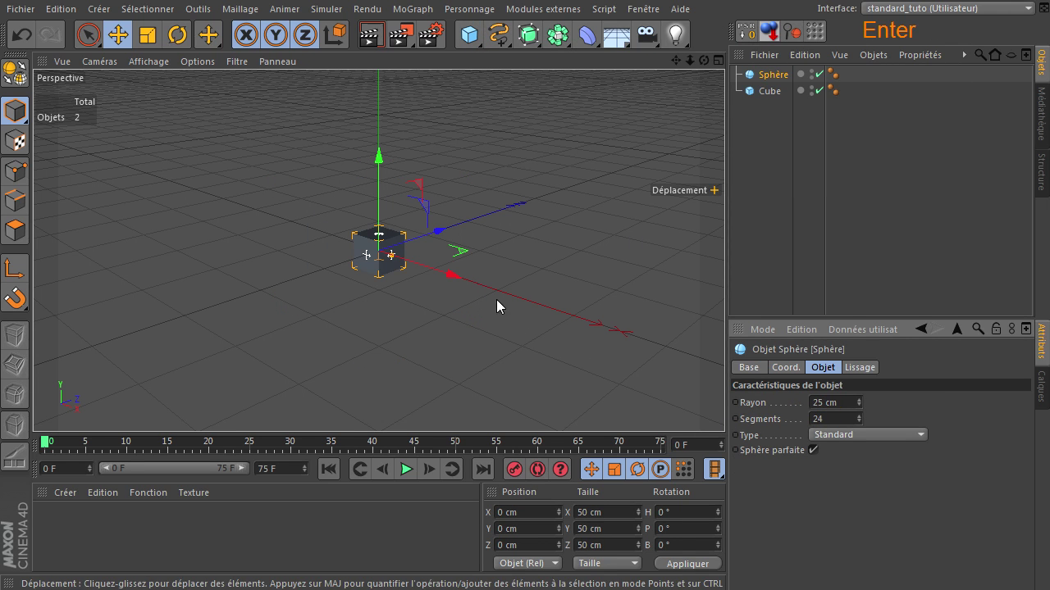
left_click_drag(437, 272, 487, 288)
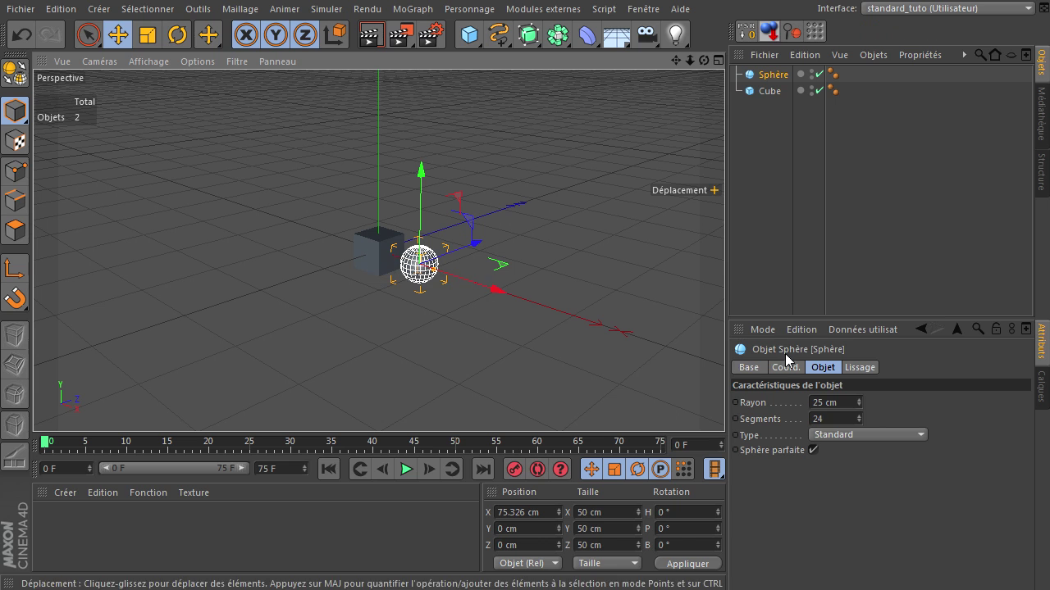
Step: Set the perspective view's display to Gouraud shading with lines and deselect the sphere
left_click(149, 62)
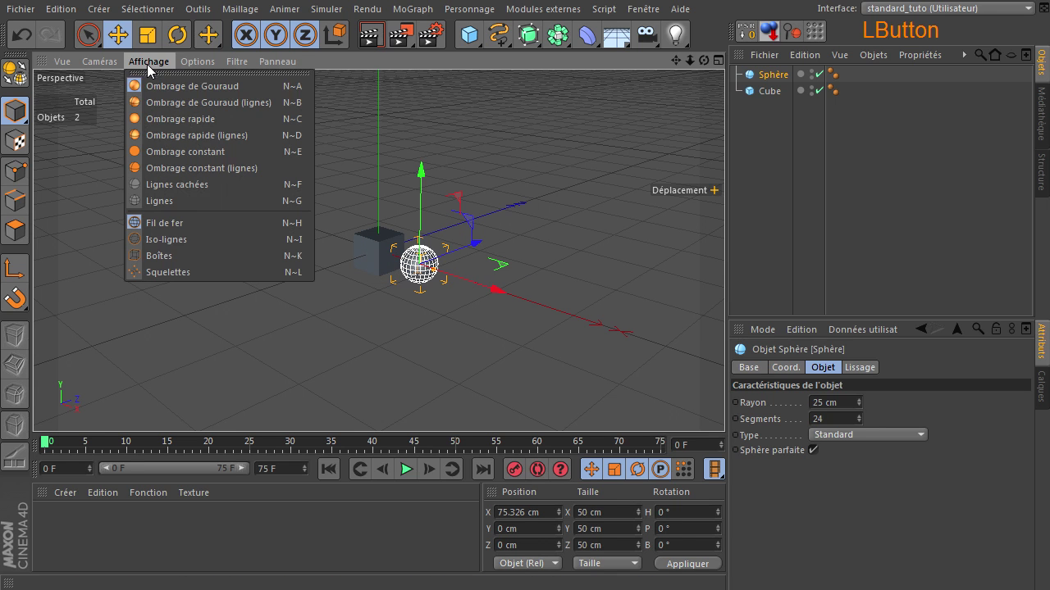
left_click(151, 102)
left_click(433, 355)
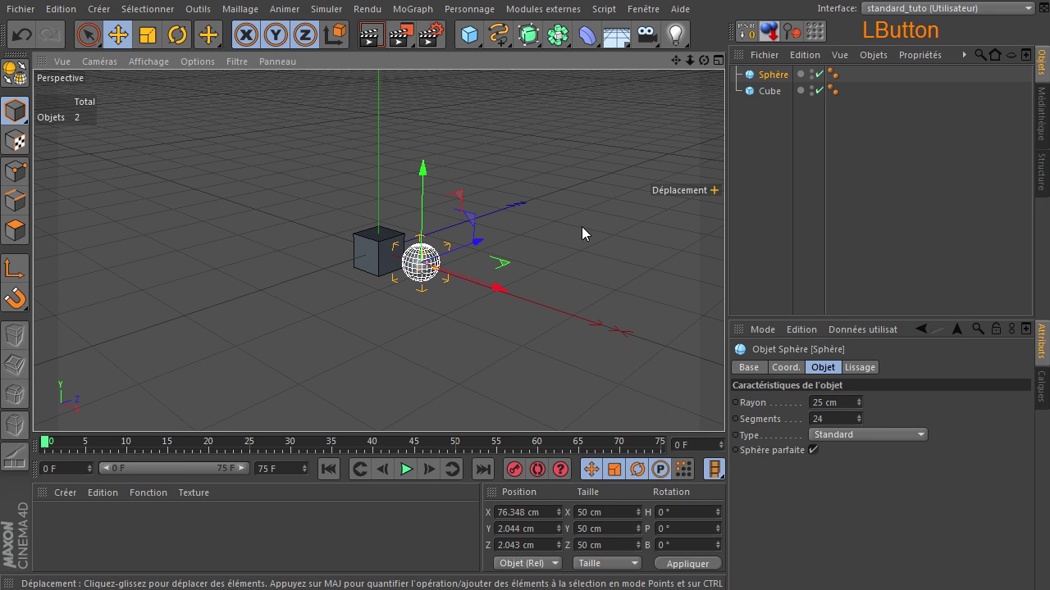
left_click(611, 281)
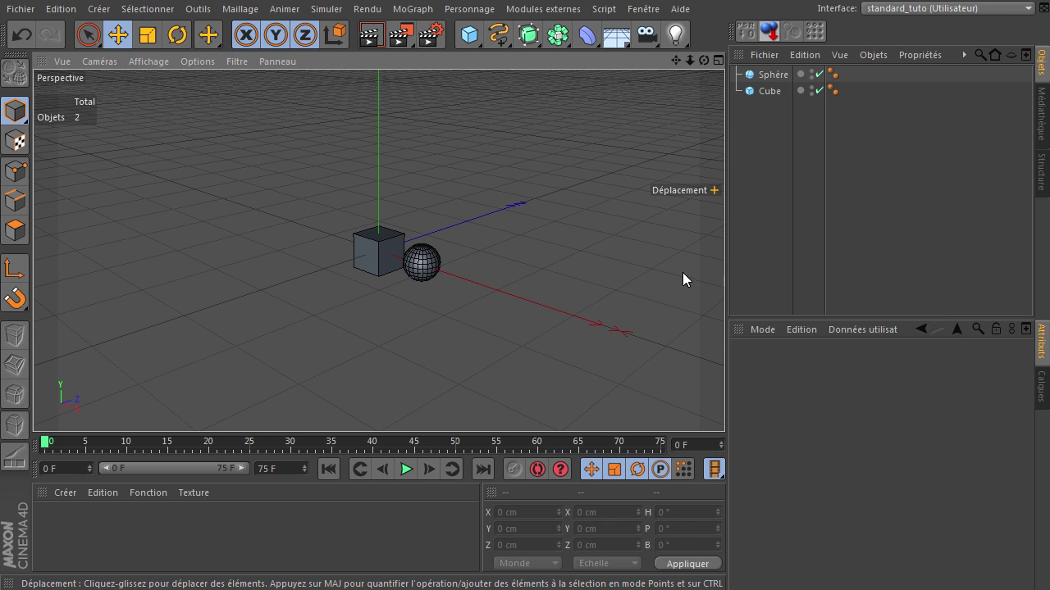
Step: Widen the object manager area and check the sphere and the cube in turn, leaving nothing selected
left_click_drag(727, 276, 682, 164)
left_click(729, 76)
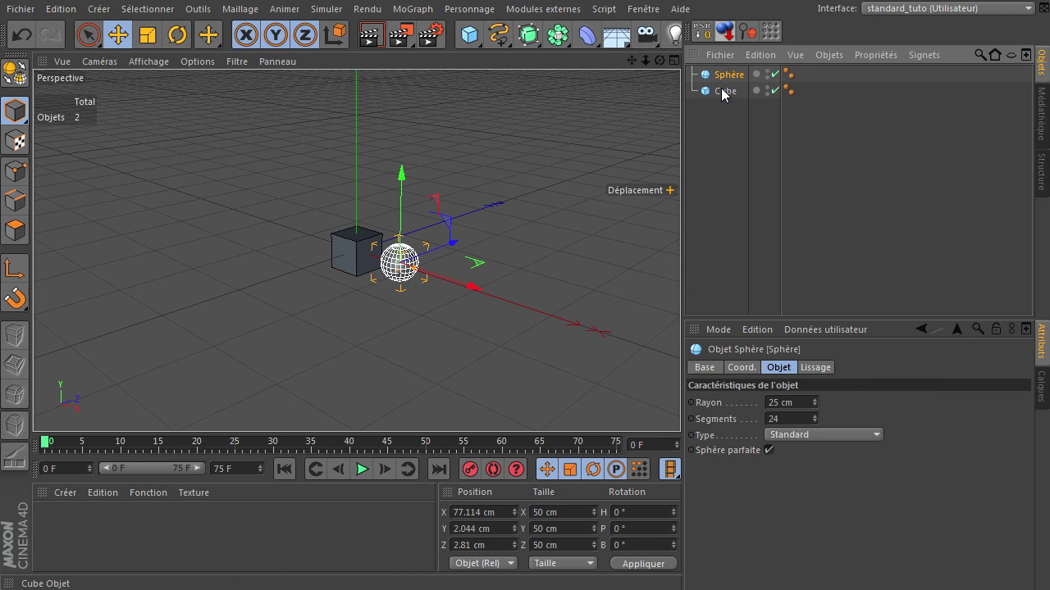
left_click(725, 91)
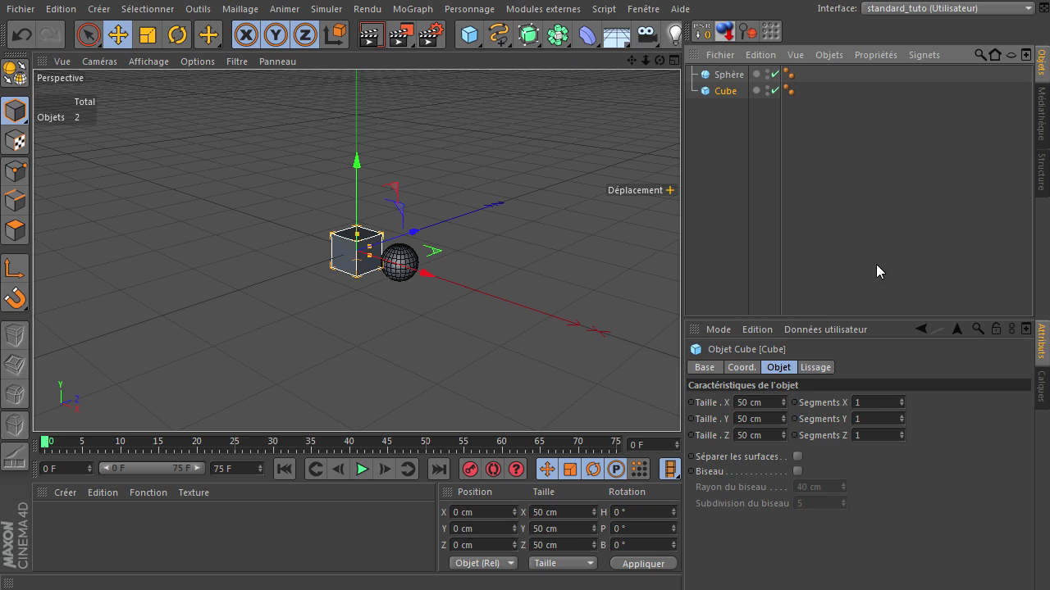
left_click(807, 189)
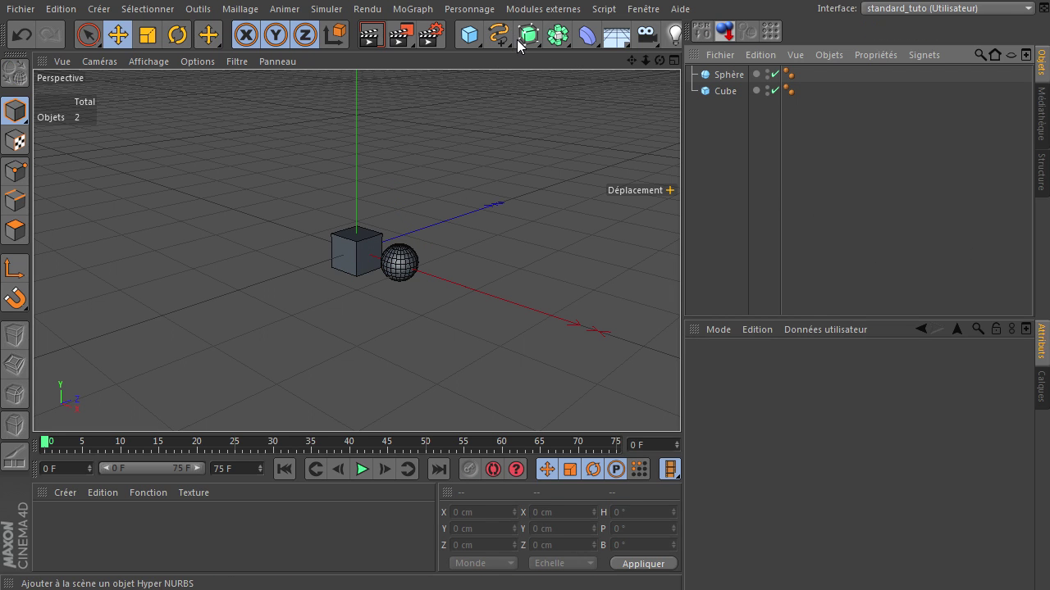
Step: Add a null object (Neutre) and attach an XPresso tag to it
left_click_drag(469, 34, 543, 57)
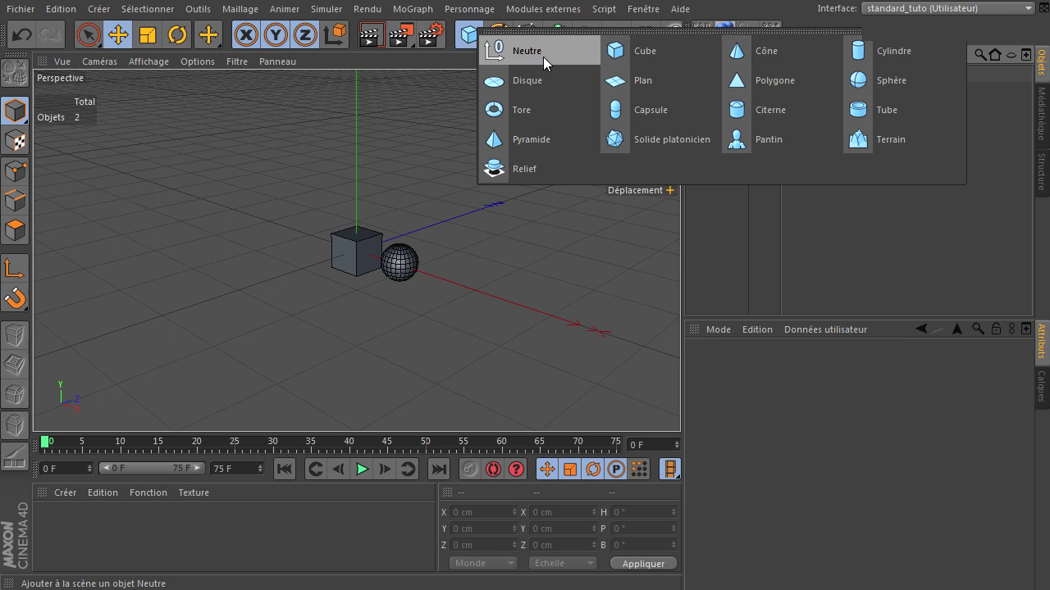
left_click(543, 57)
right_click(707, 77)
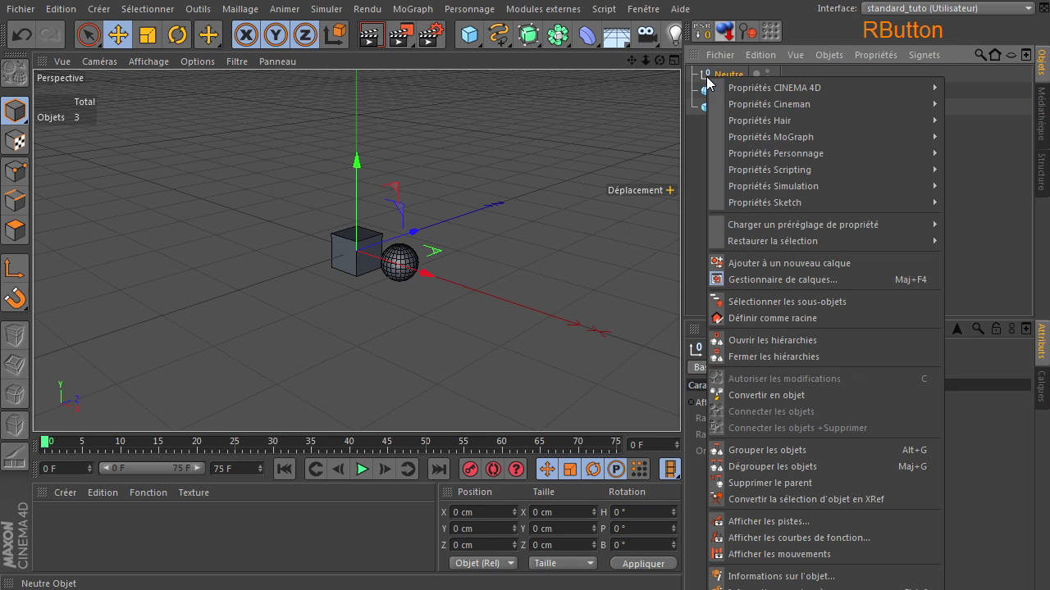
mouse_move(900, 87)
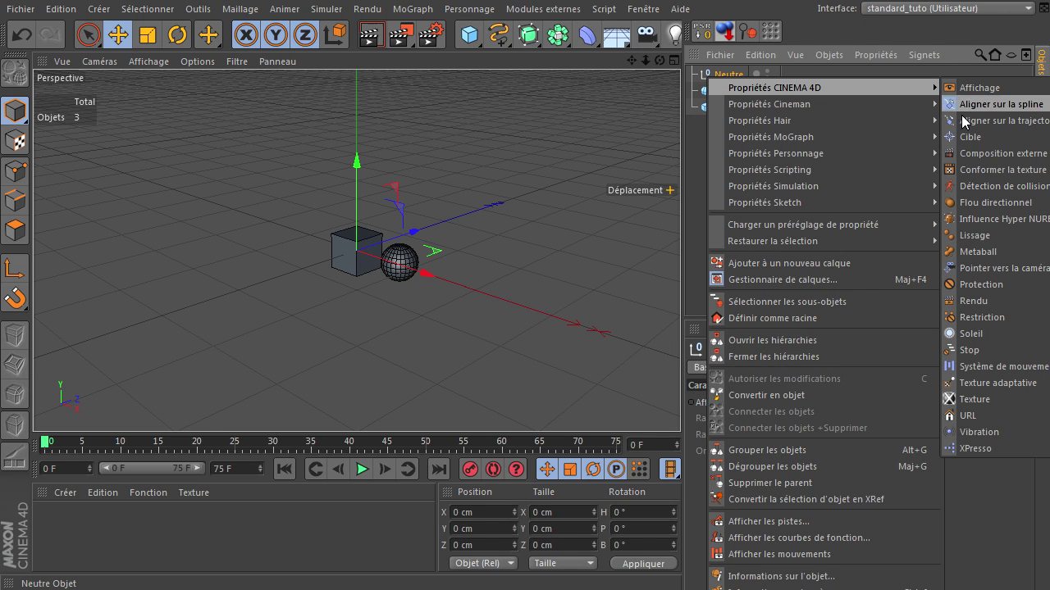
left_click(984, 449)
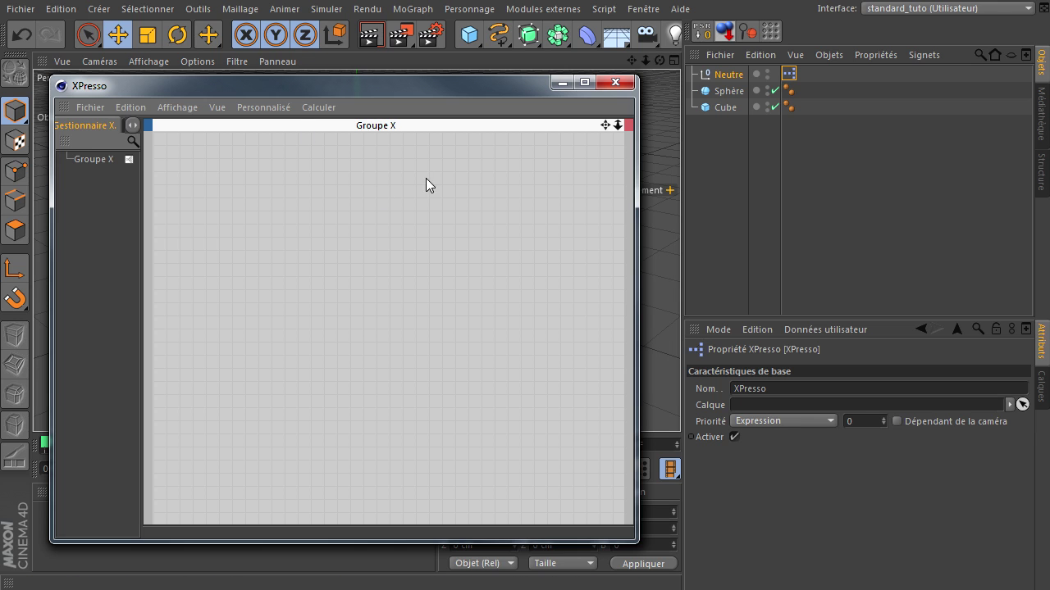
Step: Enlarge the XPresso editor and expand the X-Pool's system operators down to the XPresso categories
left_click_drag(277, 85, 241, 29)
left_click_drag(597, 489, 867, 560)
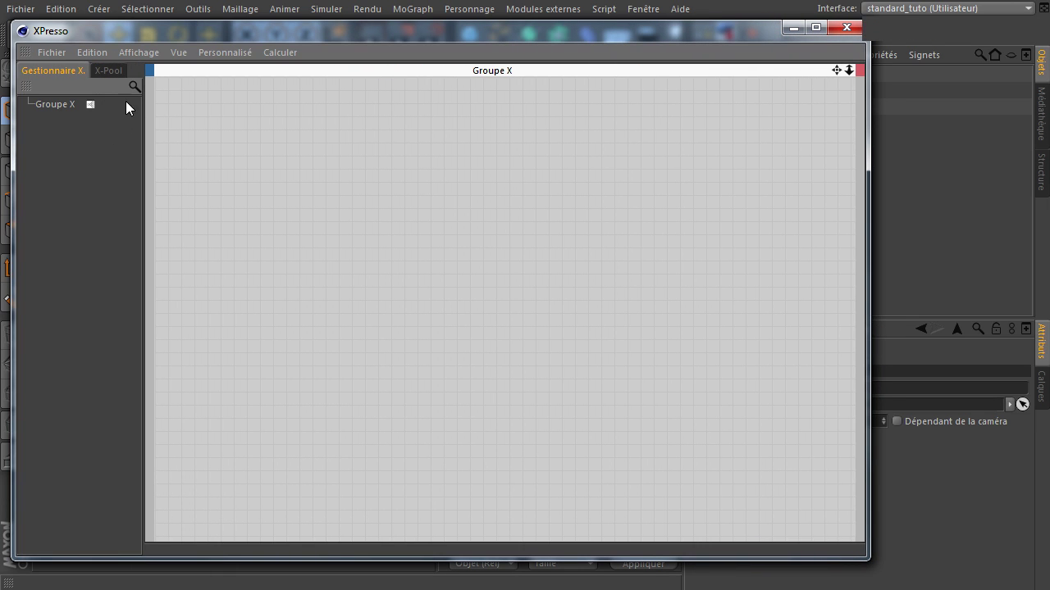
left_click(109, 69)
left_click(28, 104)
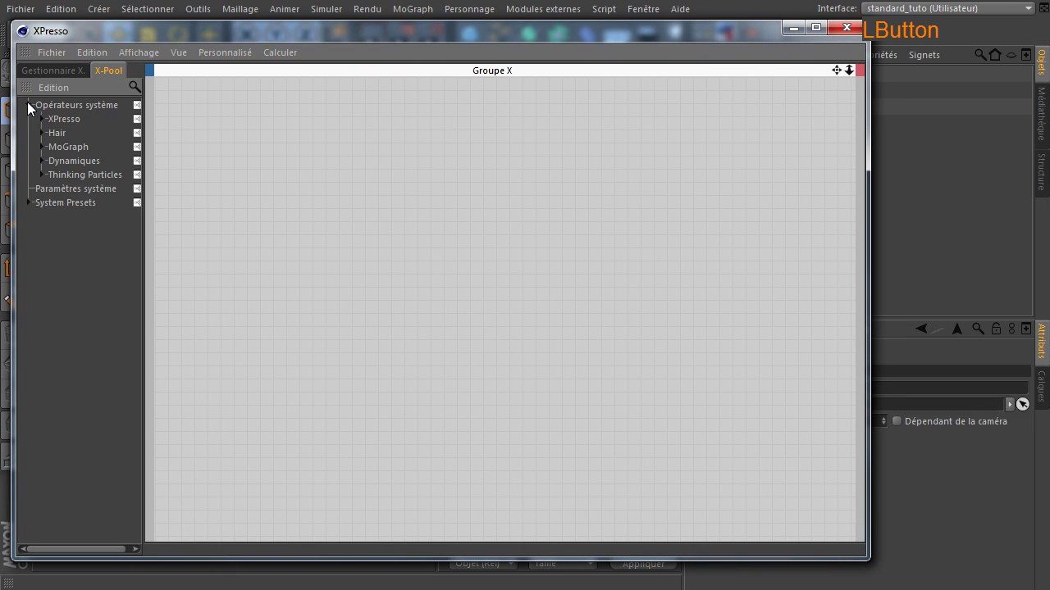
left_click(41, 119)
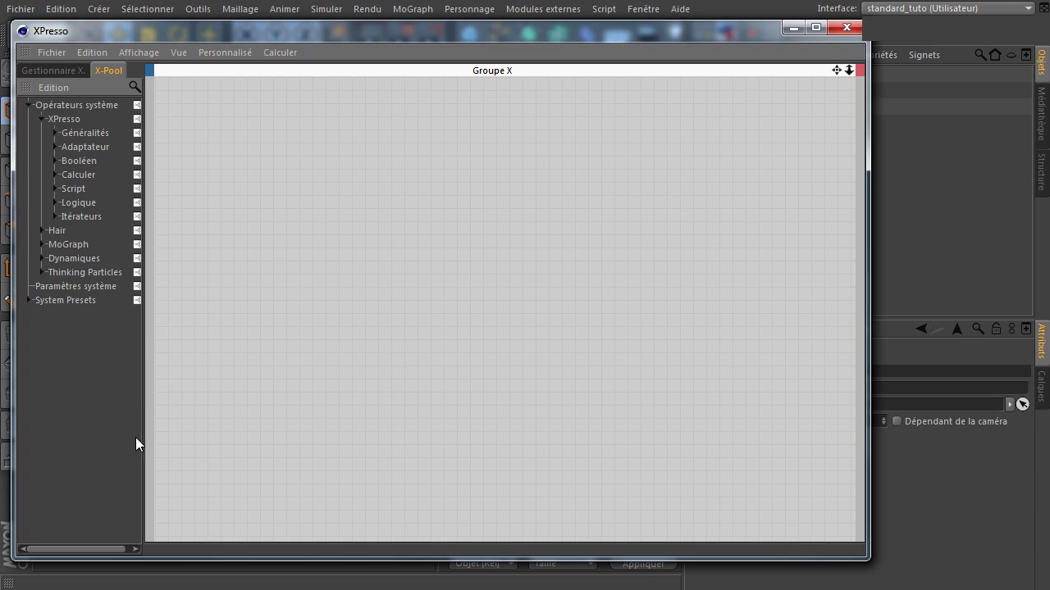
Step: Widen the X-Pool list, then narrow and reposition the XPresso editor so the object manager is uncovered
left_click_drag(145, 437, 236, 424)
left_click_drag(869, 283, 661, 300)
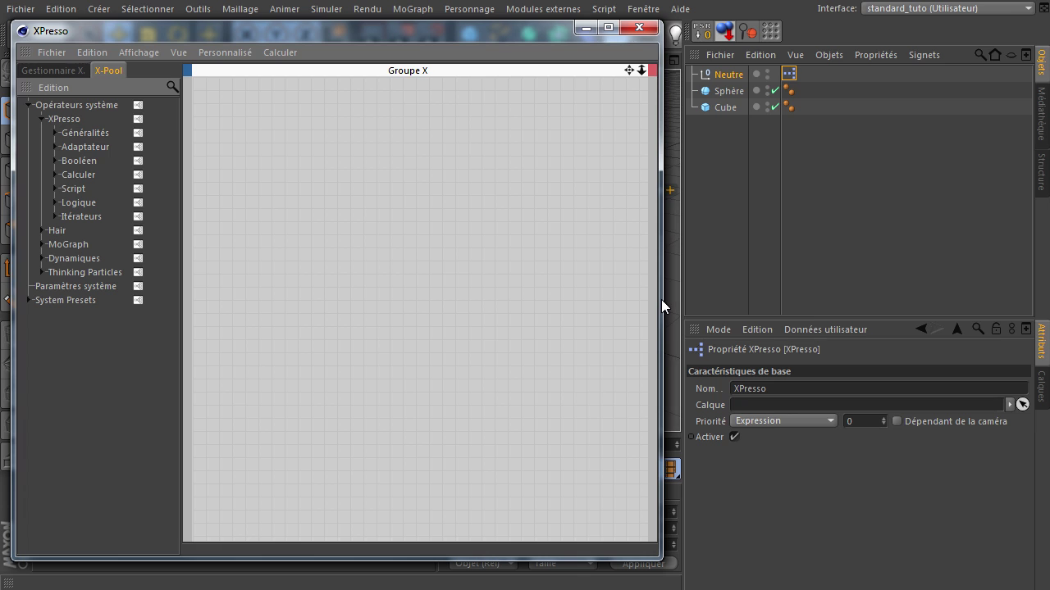
left_click_drag(317, 32, 311, 43)
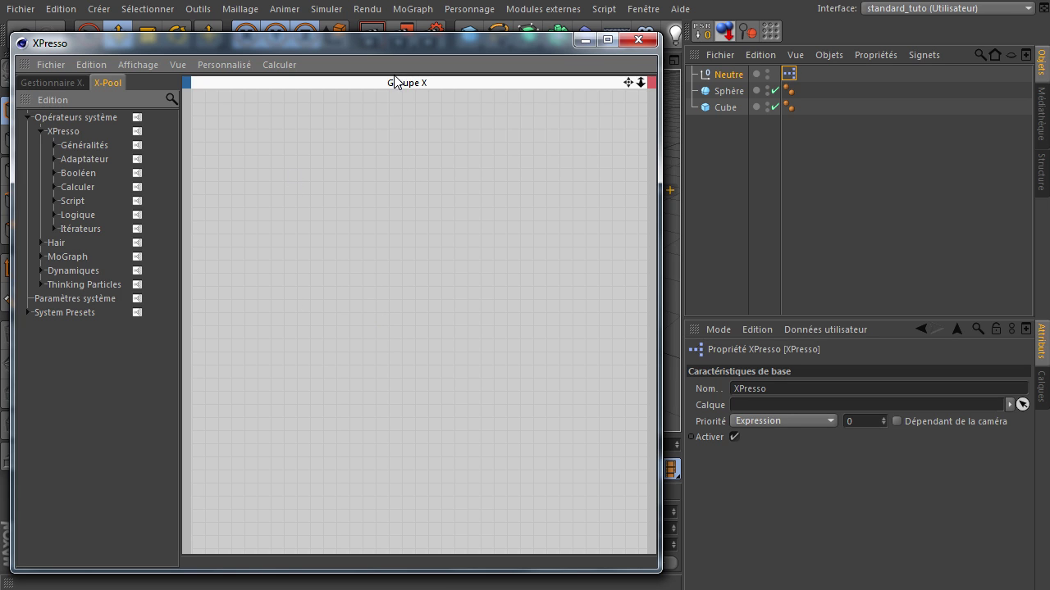
left_click_drag(377, 43, 375, 85)
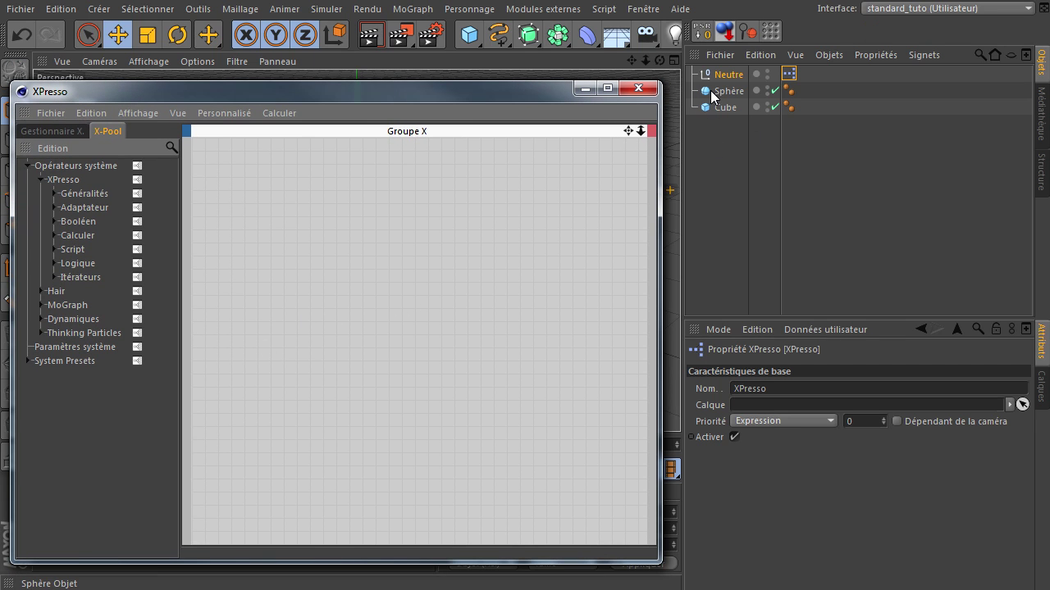
Step: Add the sphere and the cube as separate nodes in Groupe X and enlarge both nodes
left_click_drag(720, 90, 279, 215)
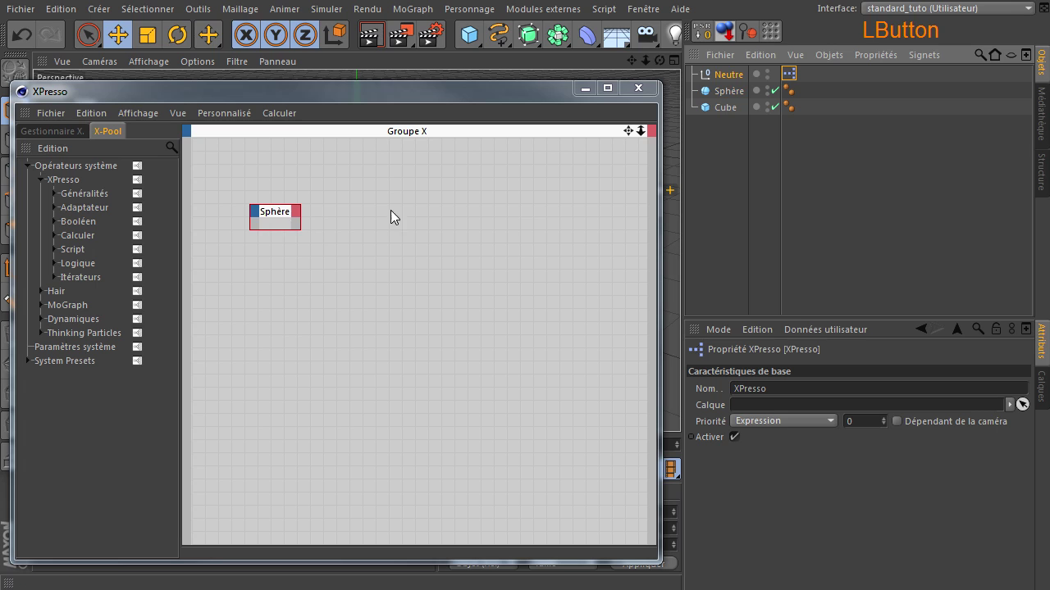
left_click_drag(721, 109, 720, 108)
left_click_drag(537, 230, 539, 229)
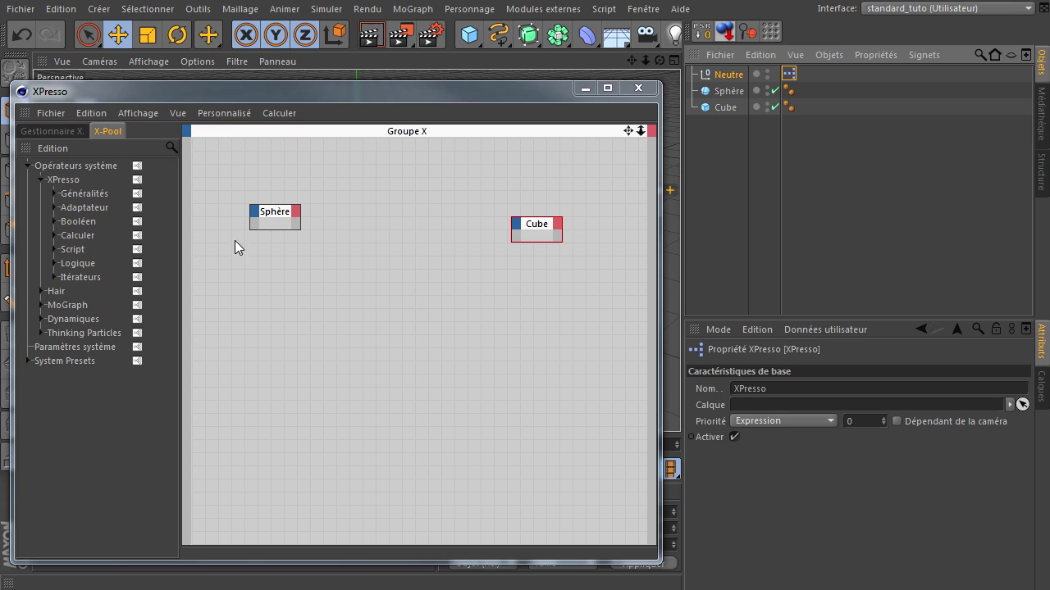
left_click_drag(299, 228, 358, 274)
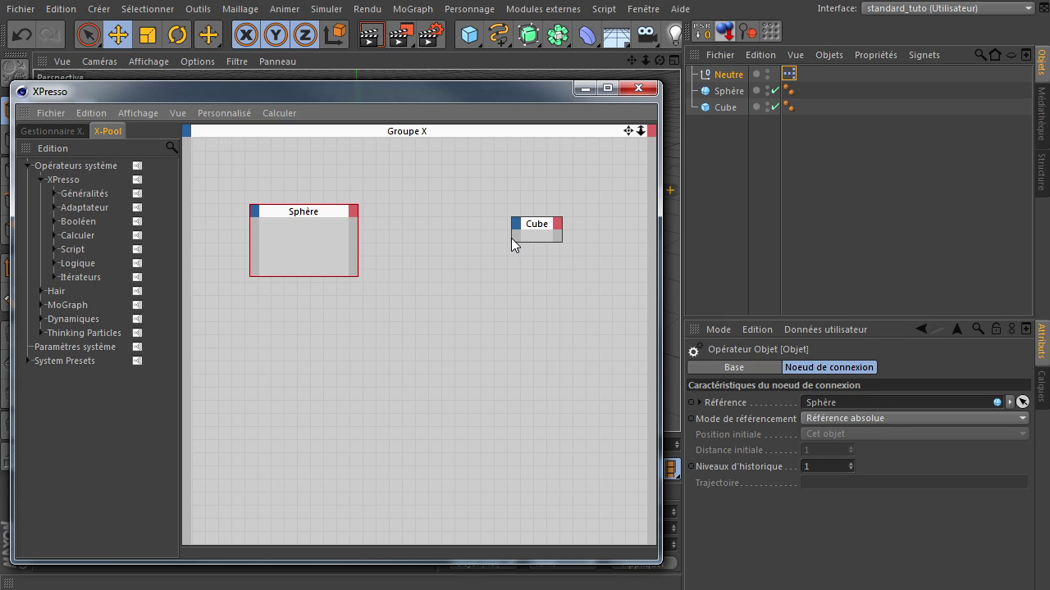
left_click_drag(512, 240, 463, 292)
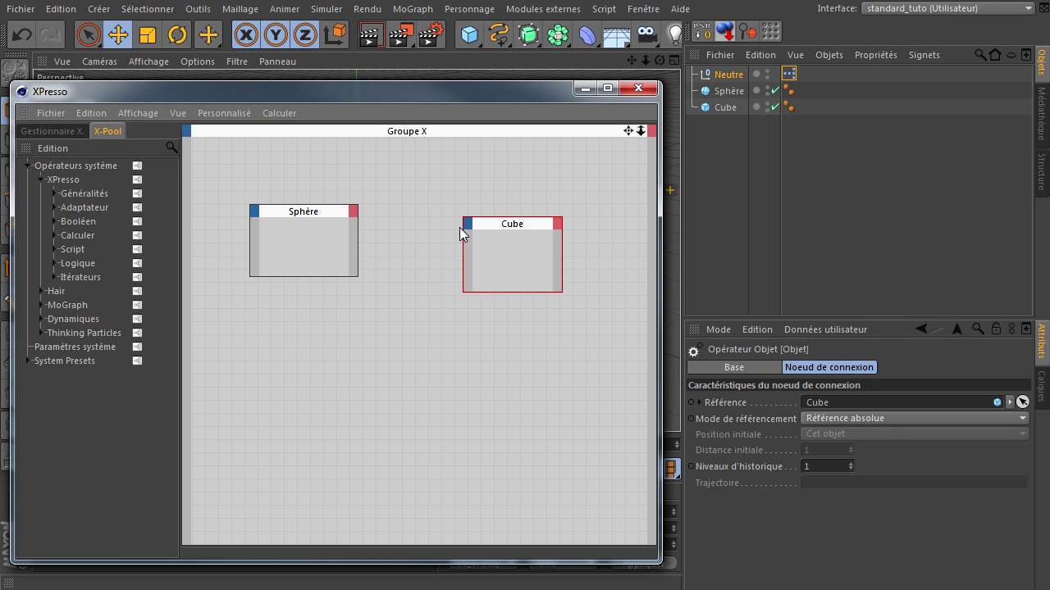
Step: Examine the available input and output ports of the Cube and Sphère nodes without adding any
left_click(561, 221)
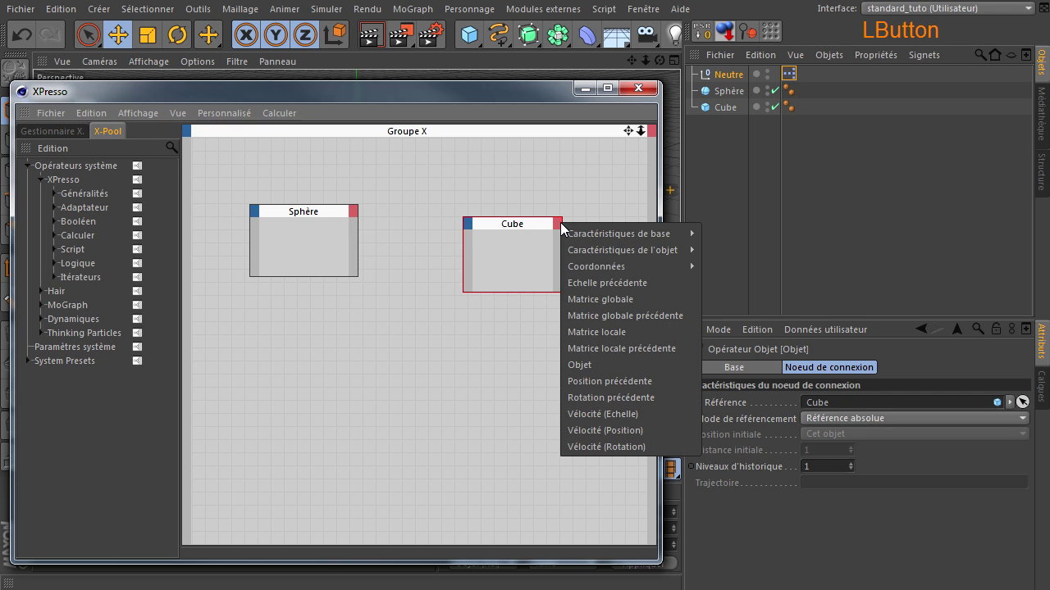
left_click(466, 222)
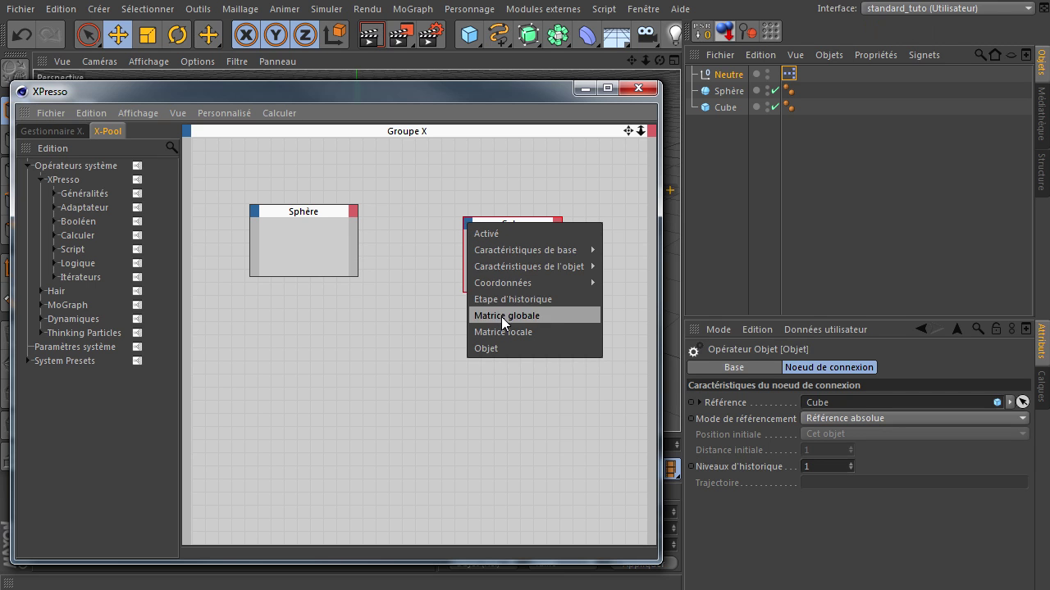
mouse_move(523, 268)
left_click(422, 337)
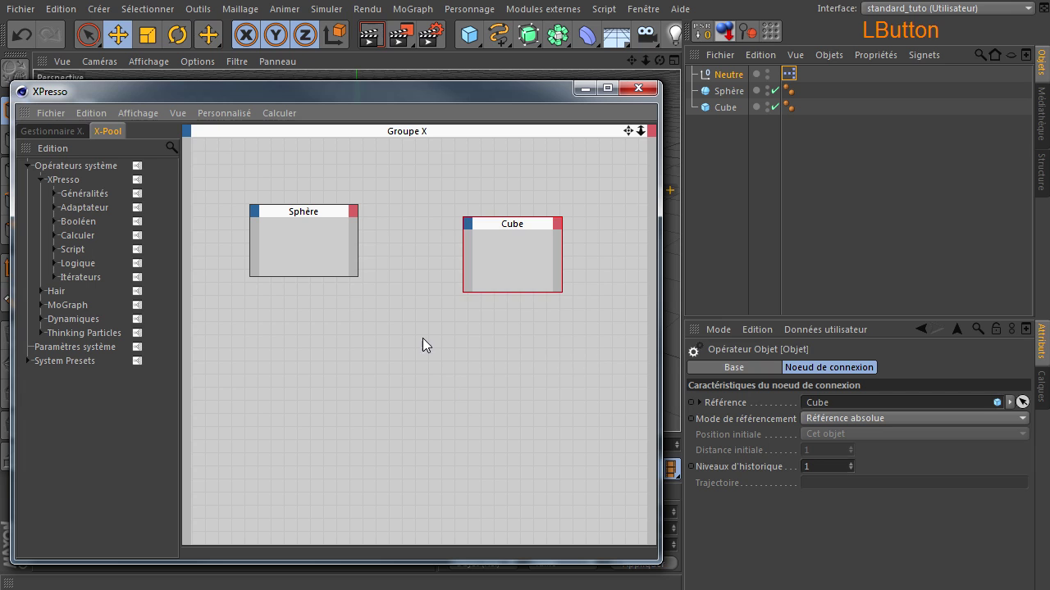
left_click(352, 211)
left_click(254, 296)
left_click(252, 213)
left_click(266, 281)
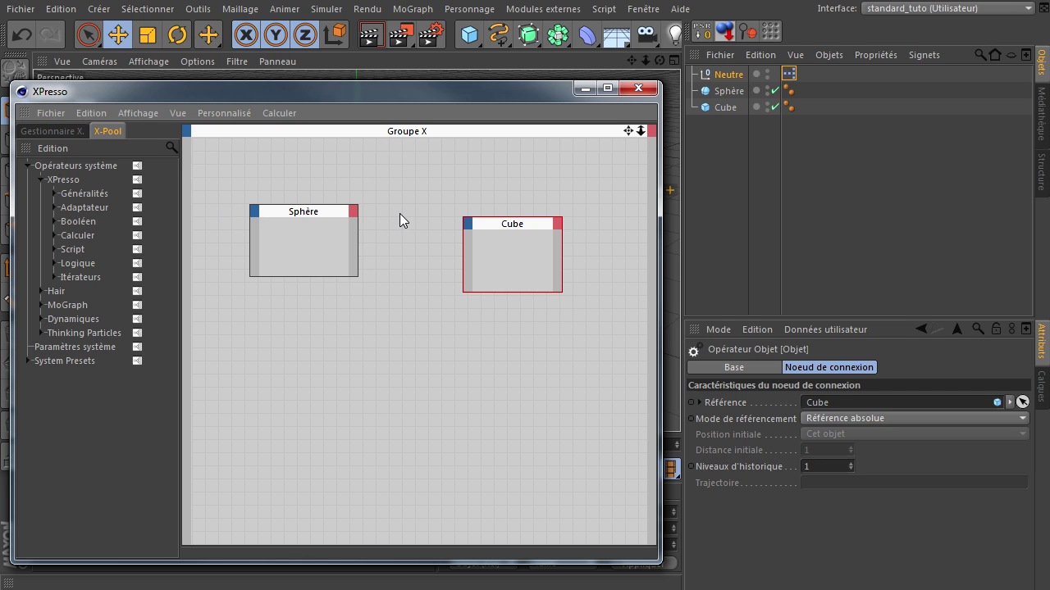
Step: Uncover the 3D view to select the sphere there, and bring the XPresso editor back over it
left_click_drag(401, 93, 456, 368)
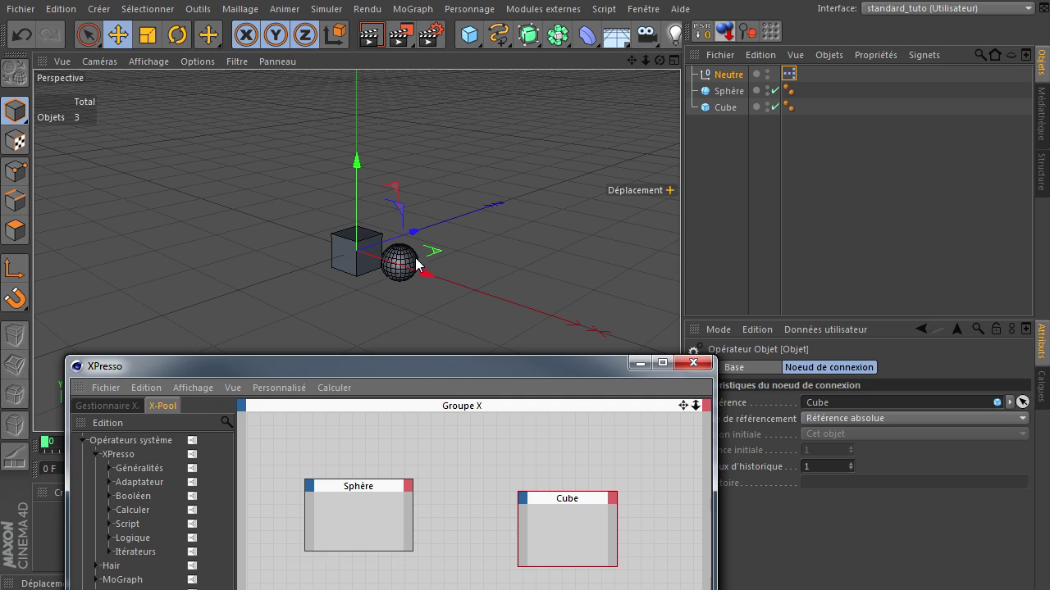
left_click(416, 259)
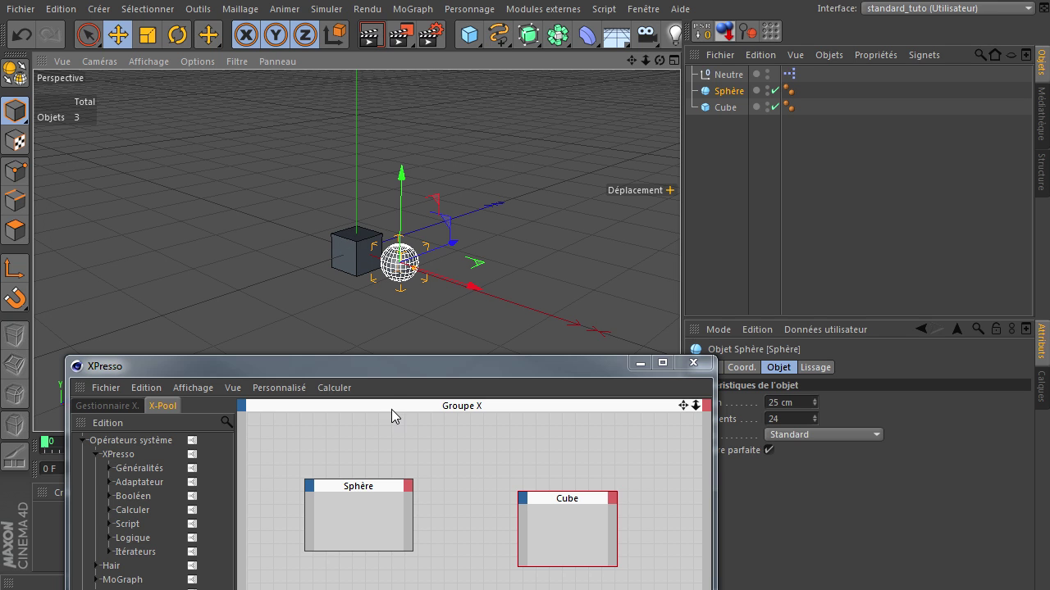
left_click_drag(398, 372, 353, 60)
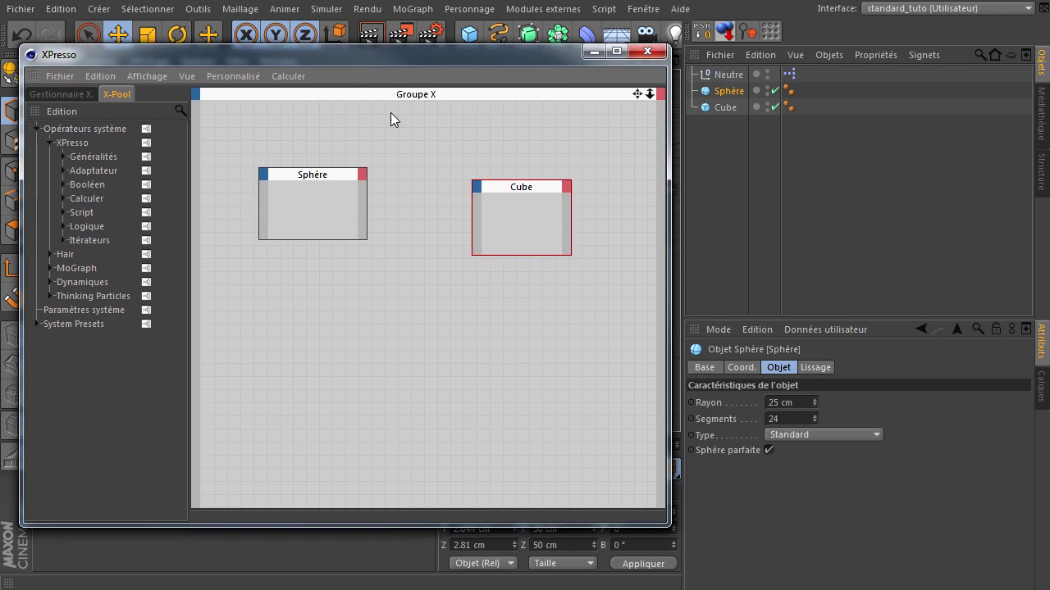
Step: Shift the Sphère node up and to the left and add a Position globale . Z output port to it
left_click_drag(313, 180, 274, 146)
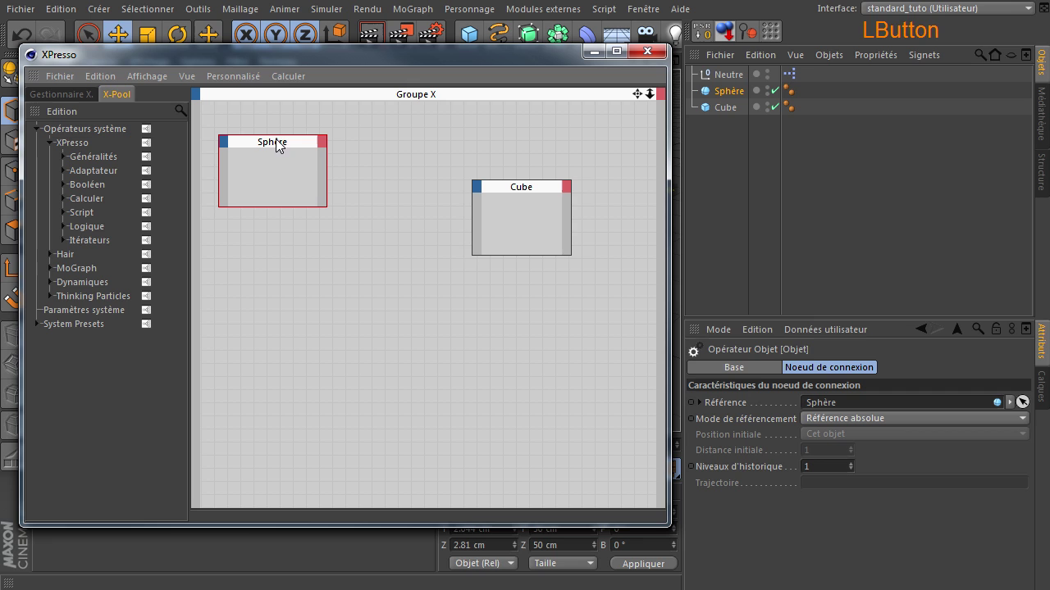
left_click(322, 143)
mouse_move(356, 185)
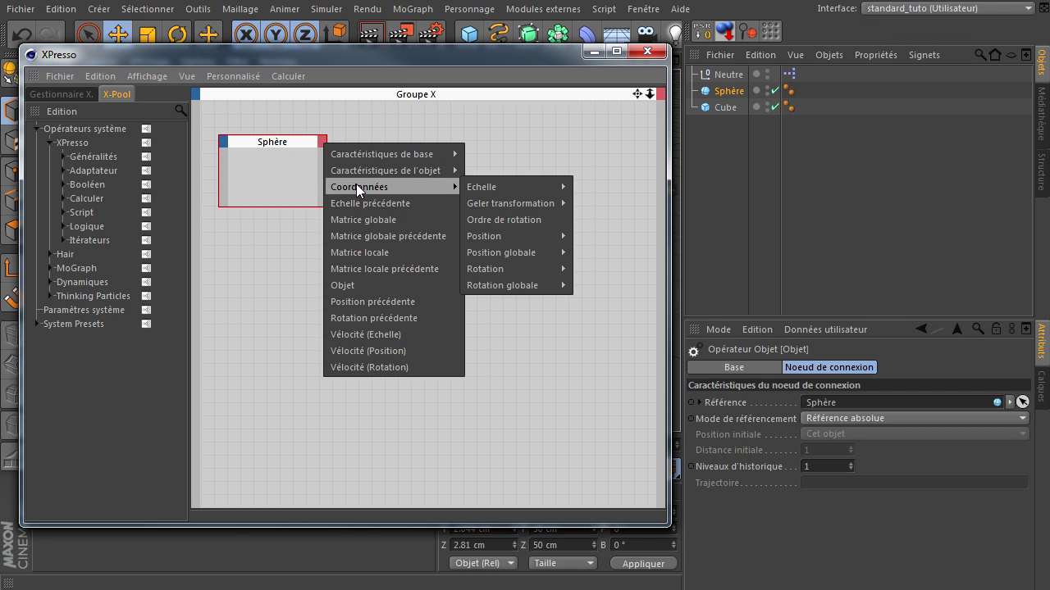
mouse_move(511, 254)
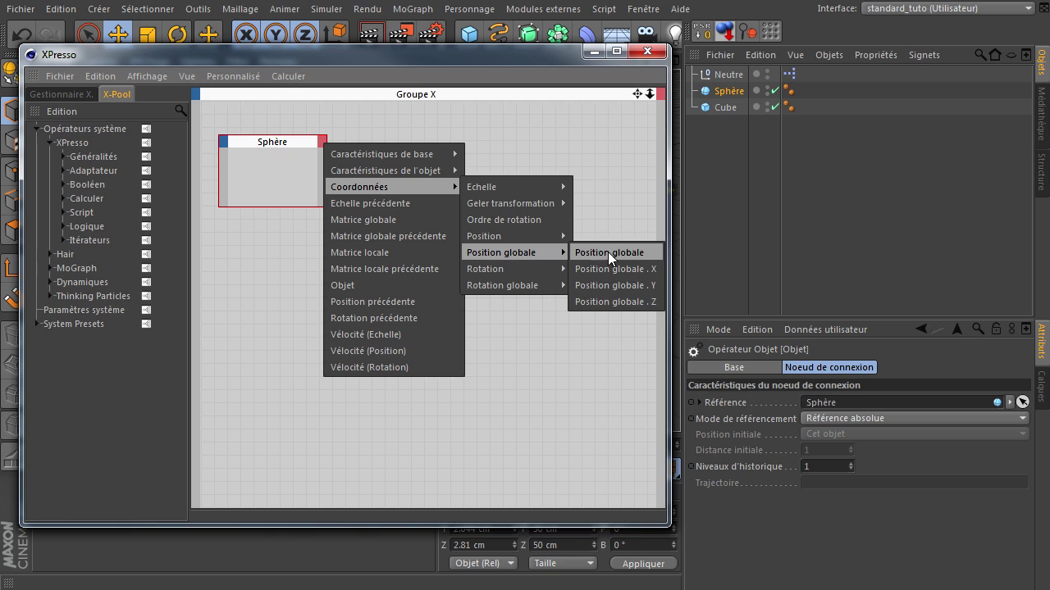
left_click(614, 302)
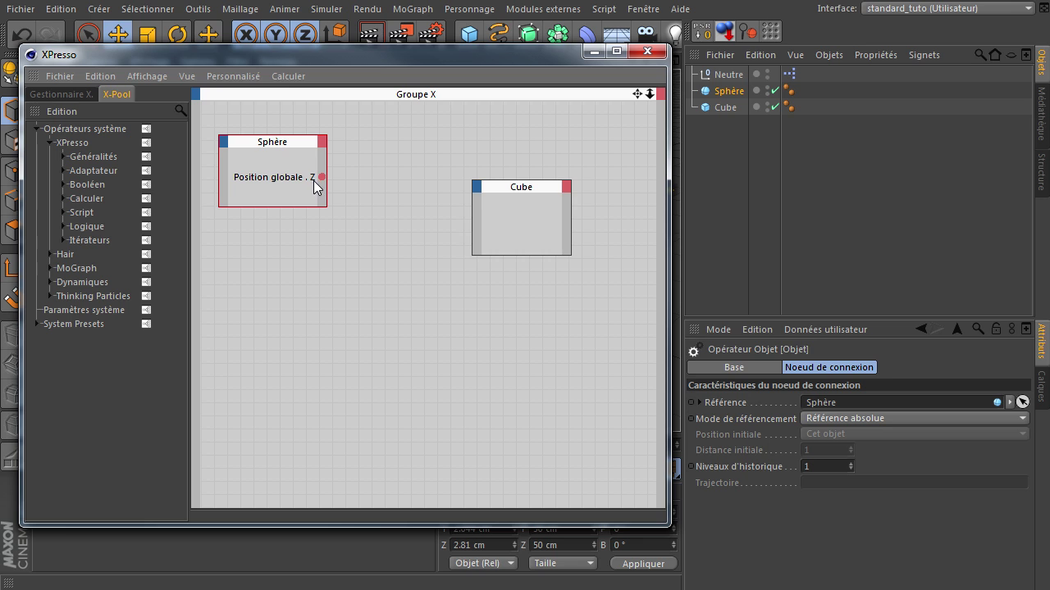
Step: Add a Position globale . Y input port to the Cube node
left_click(477, 185)
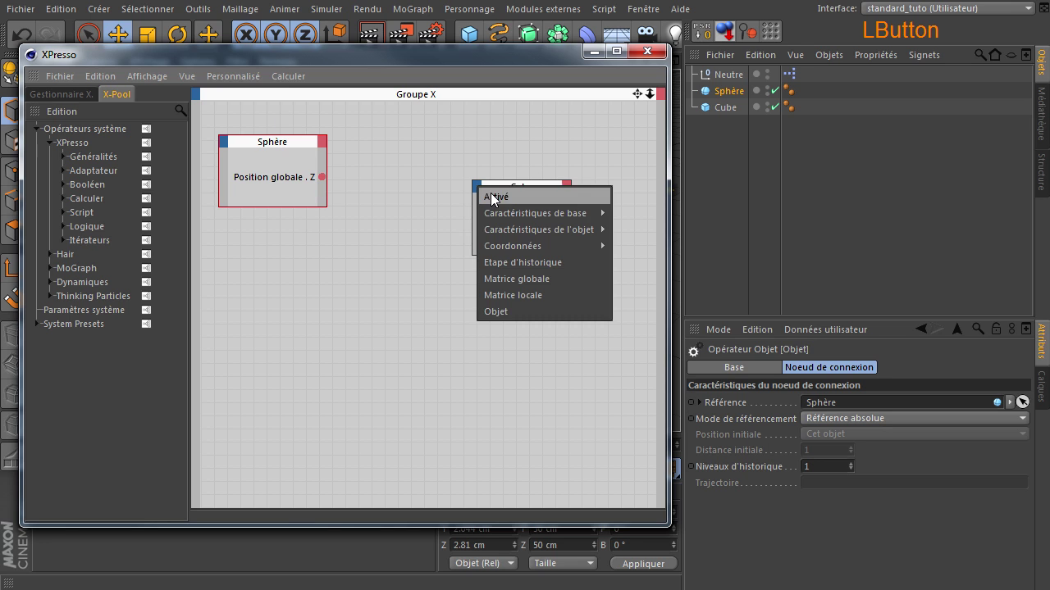
mouse_move(520, 244)
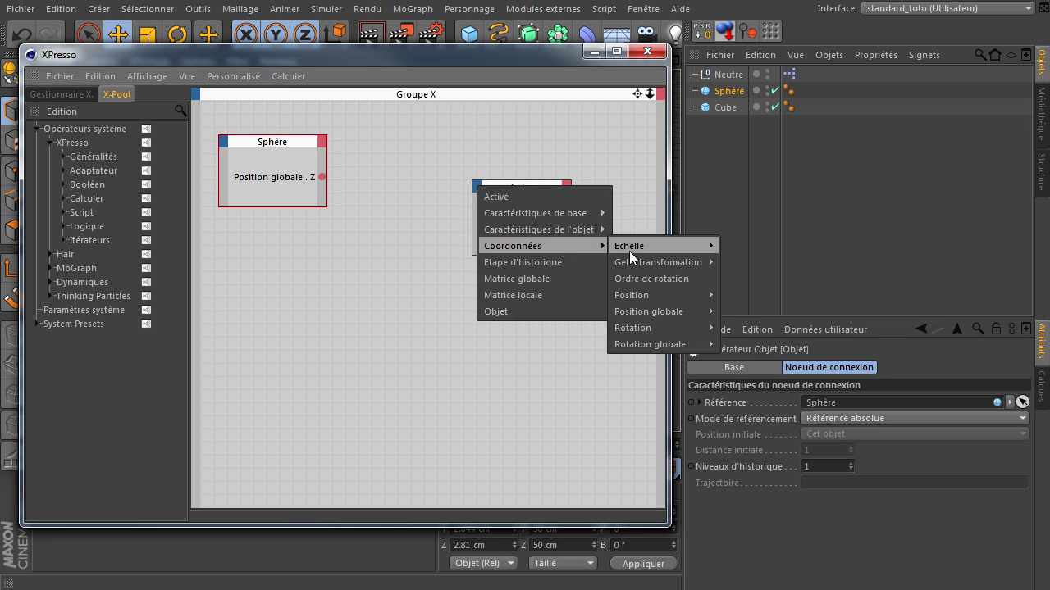
mouse_move(648, 307)
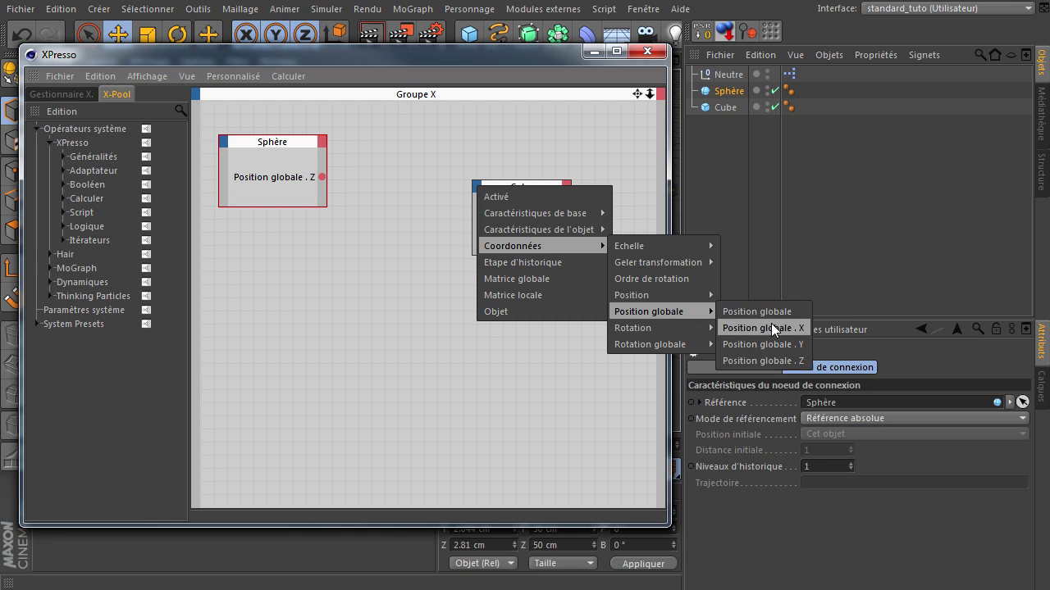
left_click(771, 345)
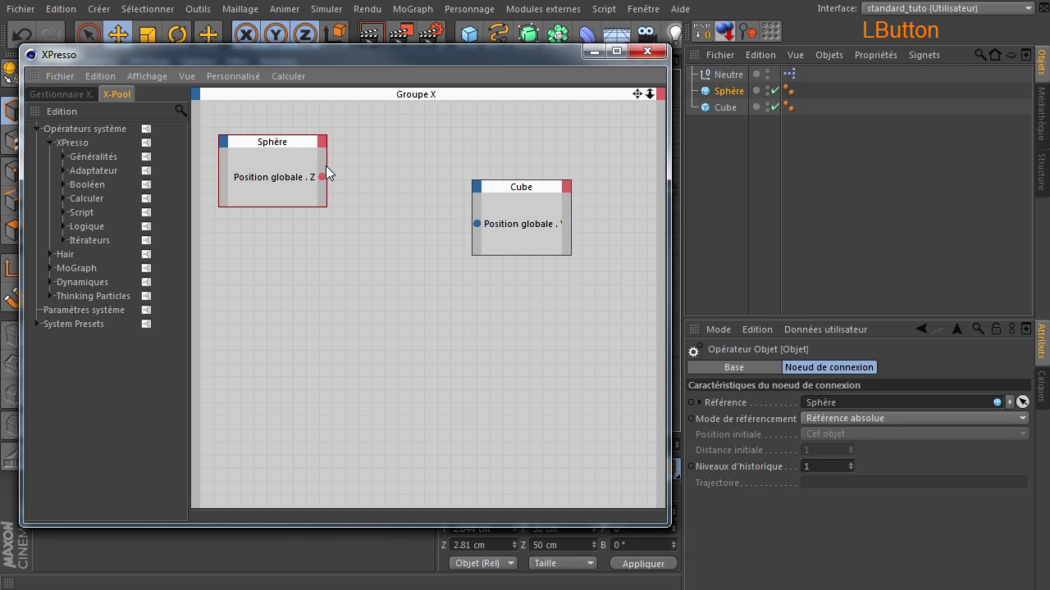
Step: Link the sphere's global Z output to the cube's global Y input, then reposition and widen the Cube node
left_click_drag(339, 178, 476, 225)
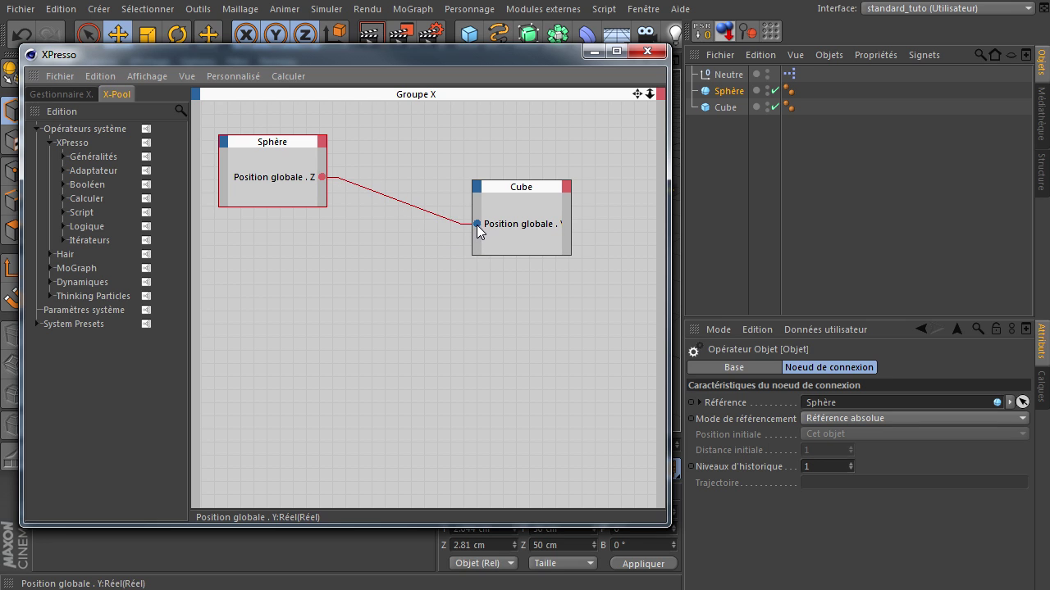
left_click(475, 208)
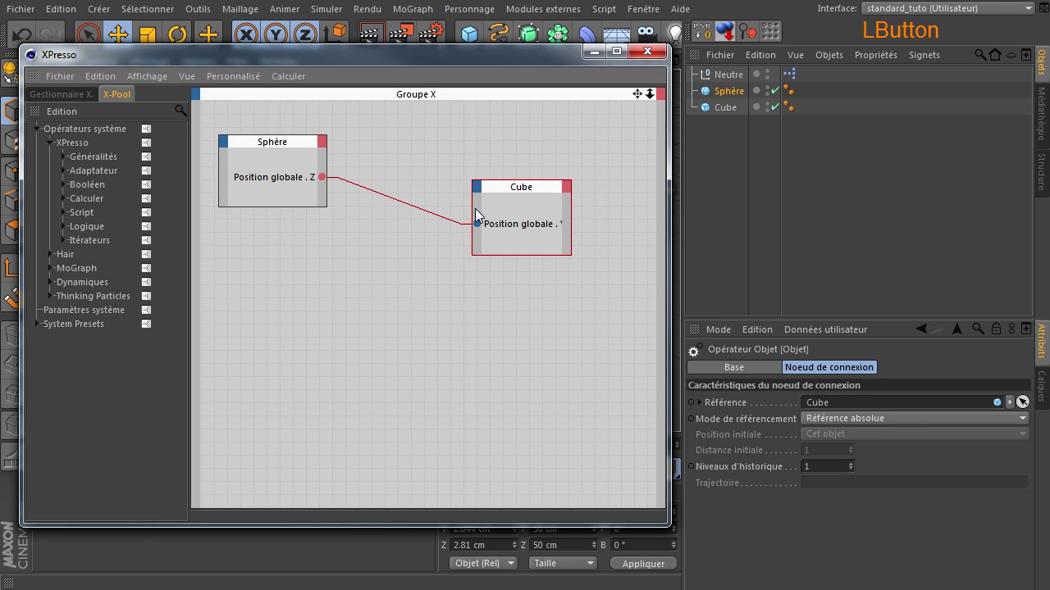
left_click_drag(473, 210, 453, 167)
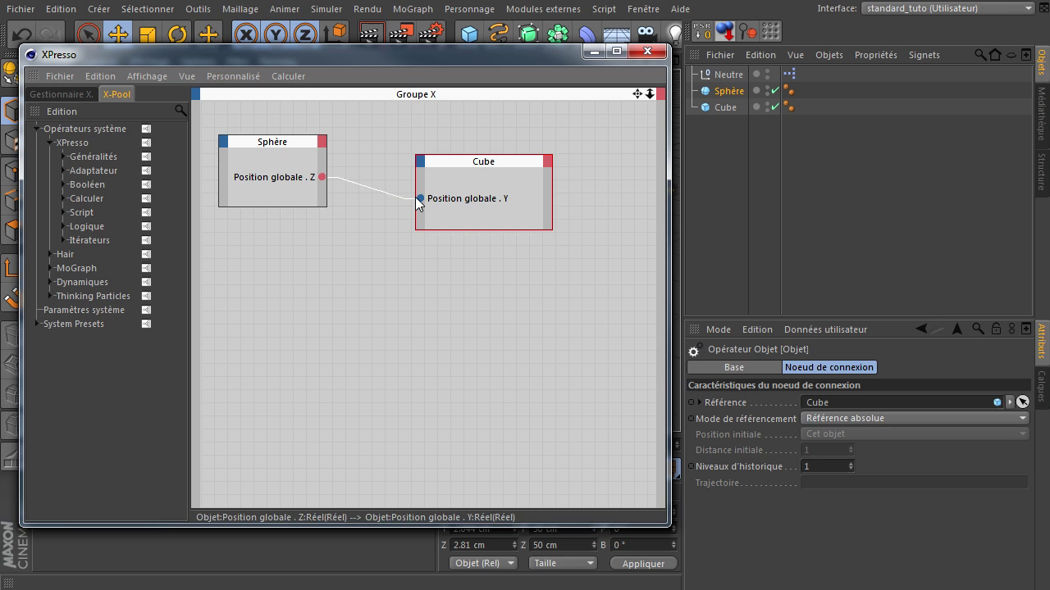
Step: Uncover the 3D view and move the sphere along its Z axis to about 108 cm to test the link
left_click_drag(379, 57, 563, 149)
left_click_drag(643, 180, 992, 240)
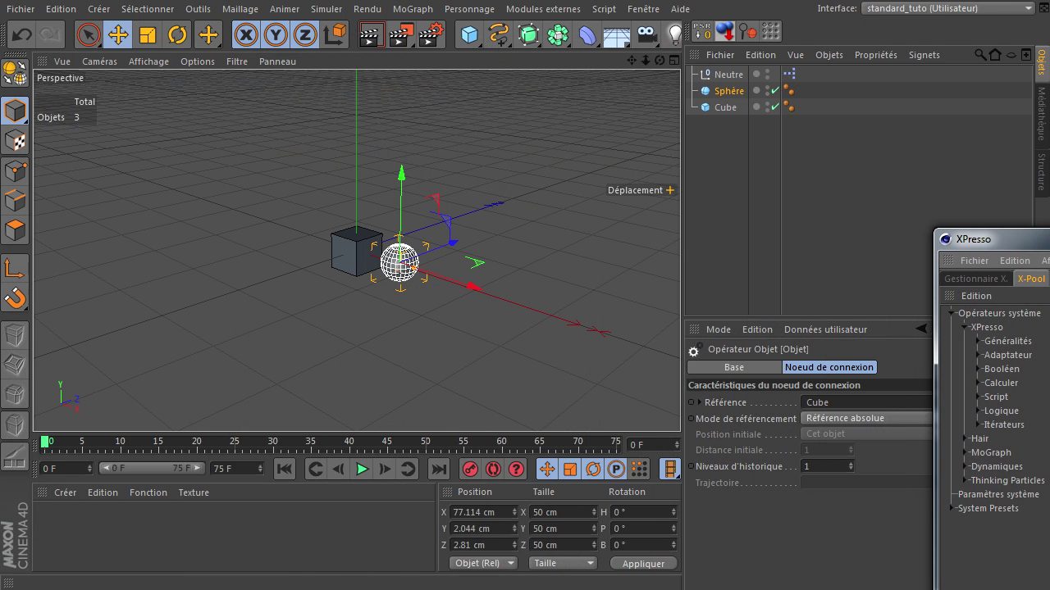
left_click(395, 261)
left_click_drag(444, 248, 482, 215)
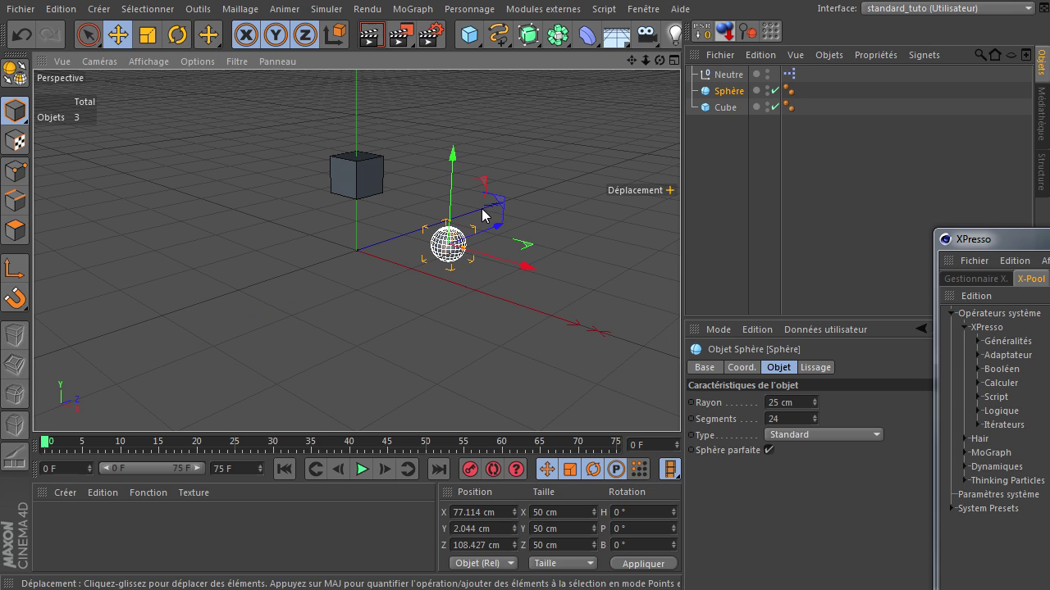
Step: Bring the XPresso editor back over the 3D view and look through the Généralités operators in the X-Pool
left_click_drag(1046, 240, 129, 56)
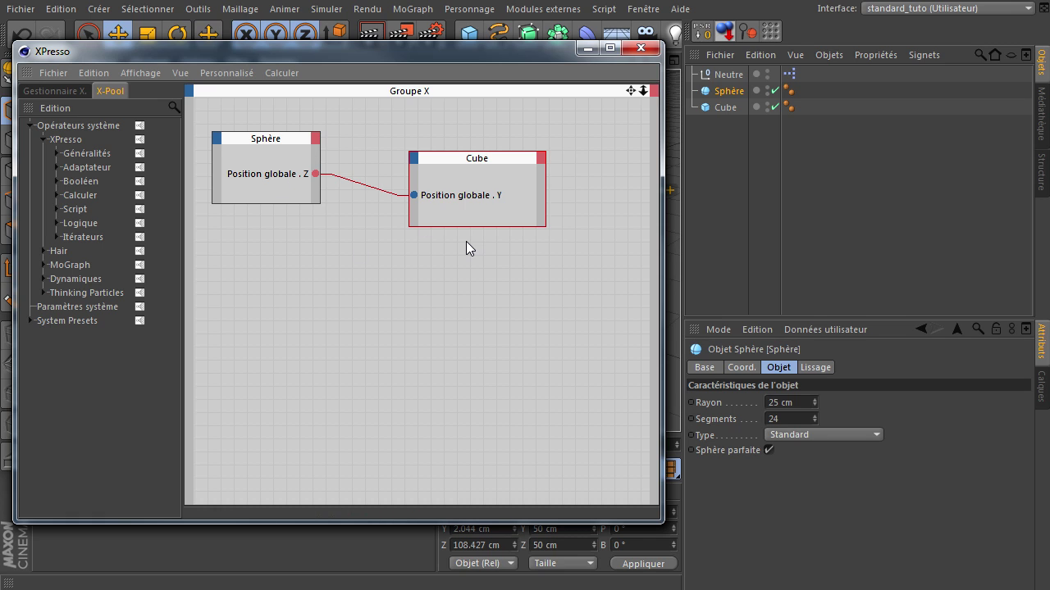
left_click_drag(252, 146, 275, 142)
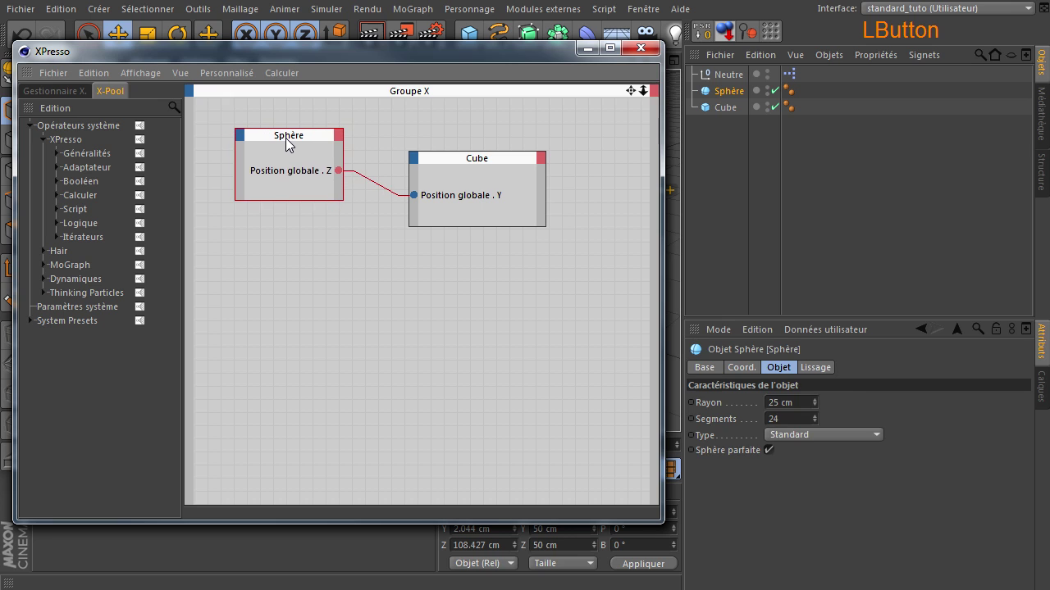
left_click(57, 153)
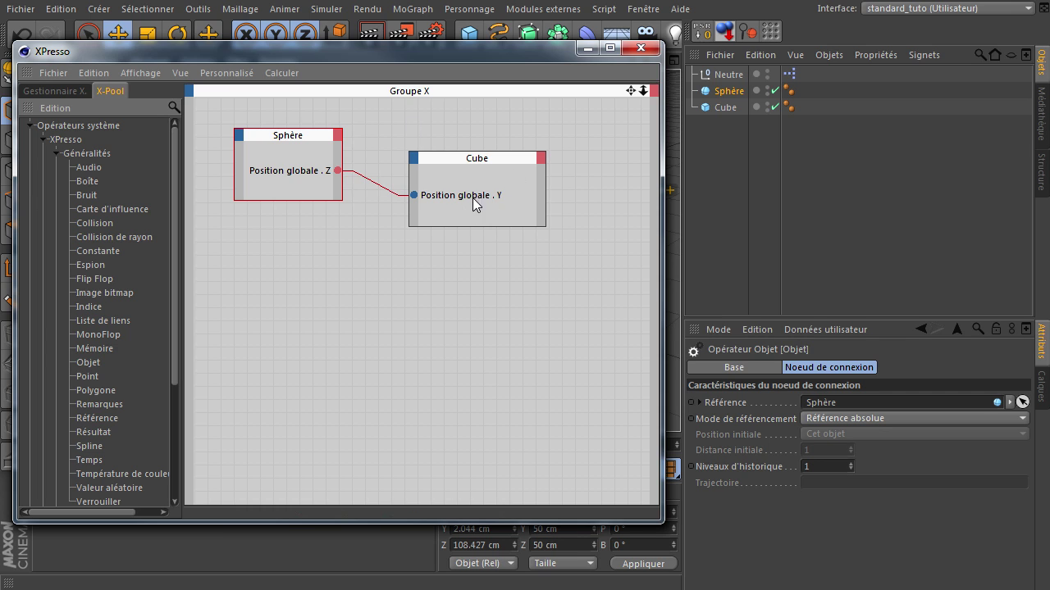
left_click(59, 152)
left_click(392, 313)
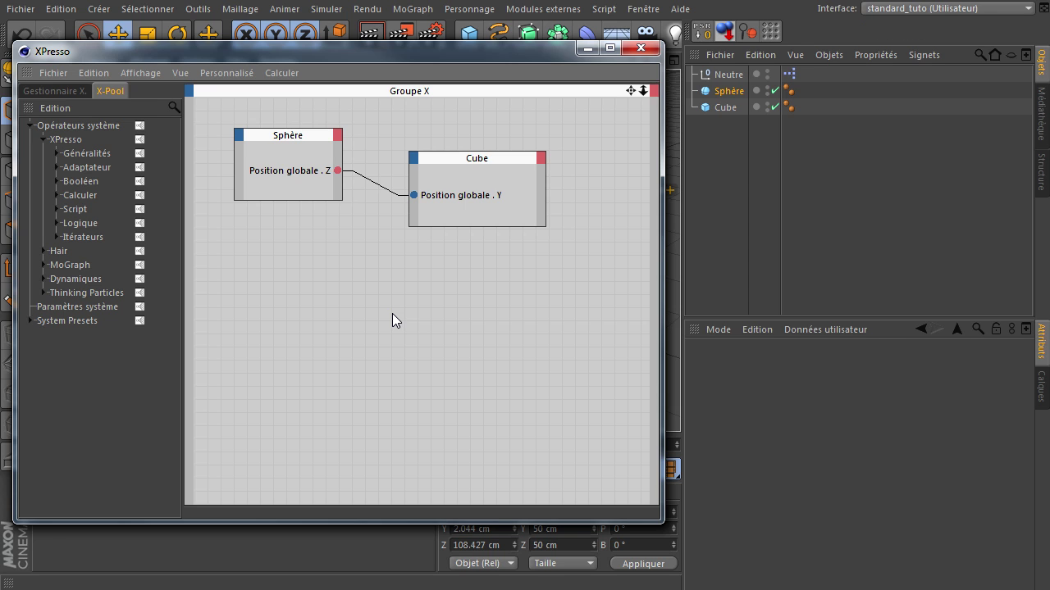
Step: Delete both linked nodes from Groupe X and close the XPresso editor
left_click_drag(258, 332, 575, 116)
key("Delete")
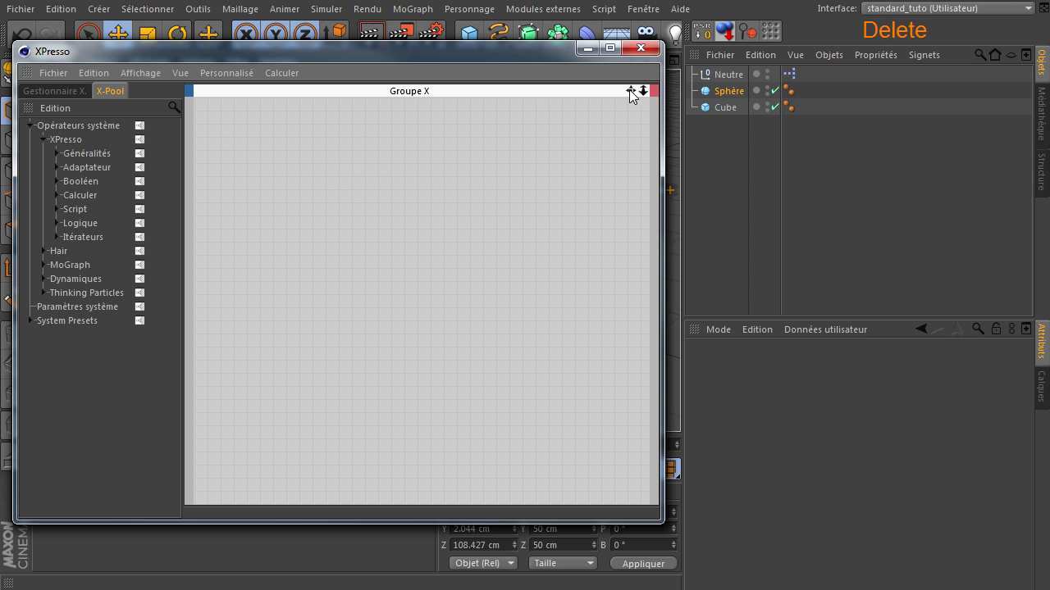
left_click(641, 48)
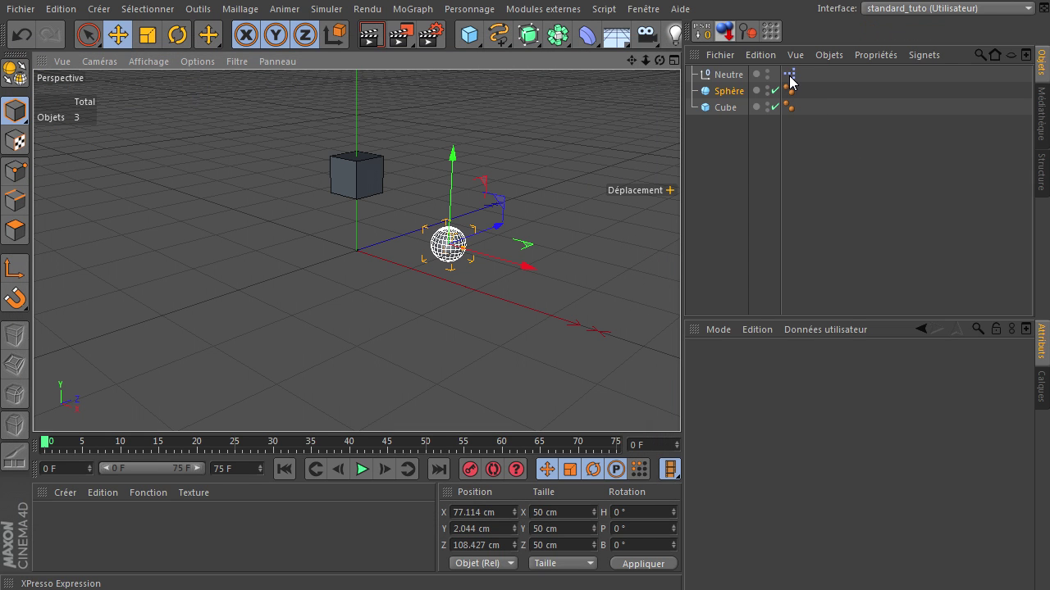
Step: Clear the scene by deleting the XPresso tag and the Neutre, Sphère and Cube objects
left_click(789, 74)
key("Delete")
left_click(715, 74)
key("Delete")
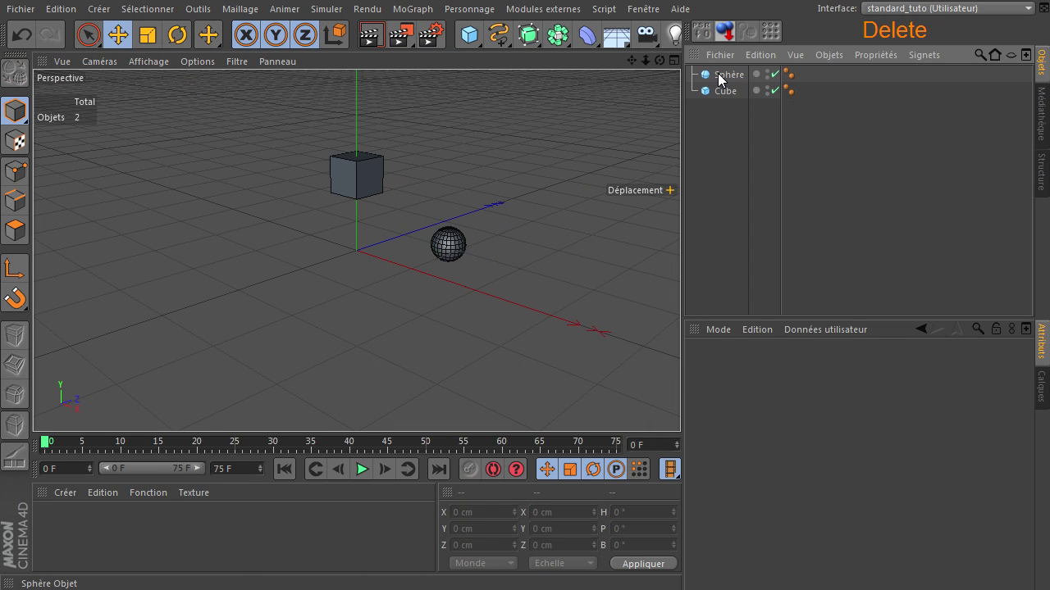
left_click(721, 74)
key("Delete")
left_click(720, 74)
key("Delete")
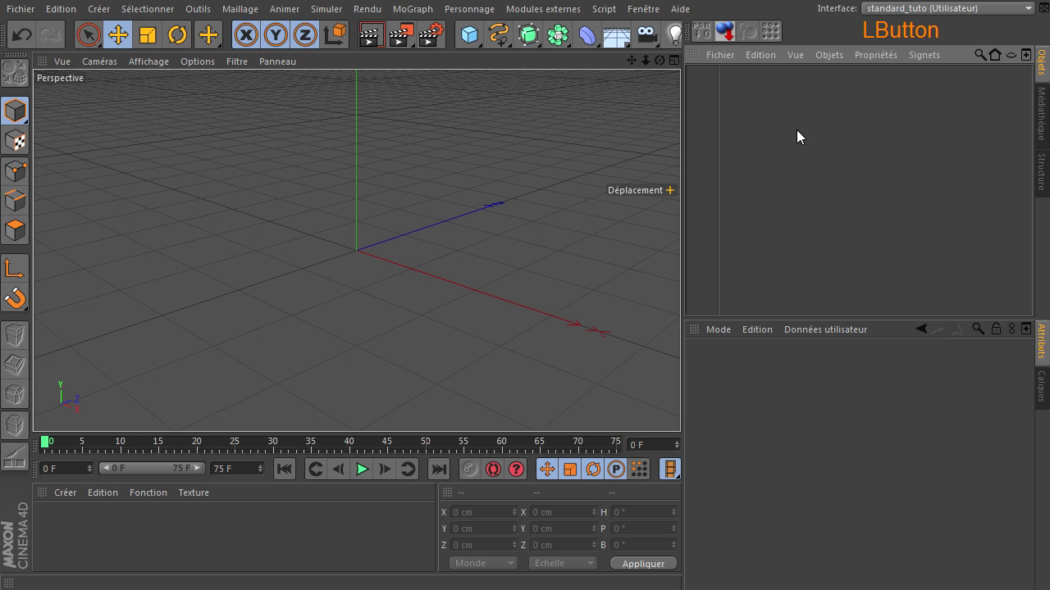
Step: Widen the 3D viewport and add a sphere primitive to the empty scene
left_click_drag(659, 60, 679, 402)
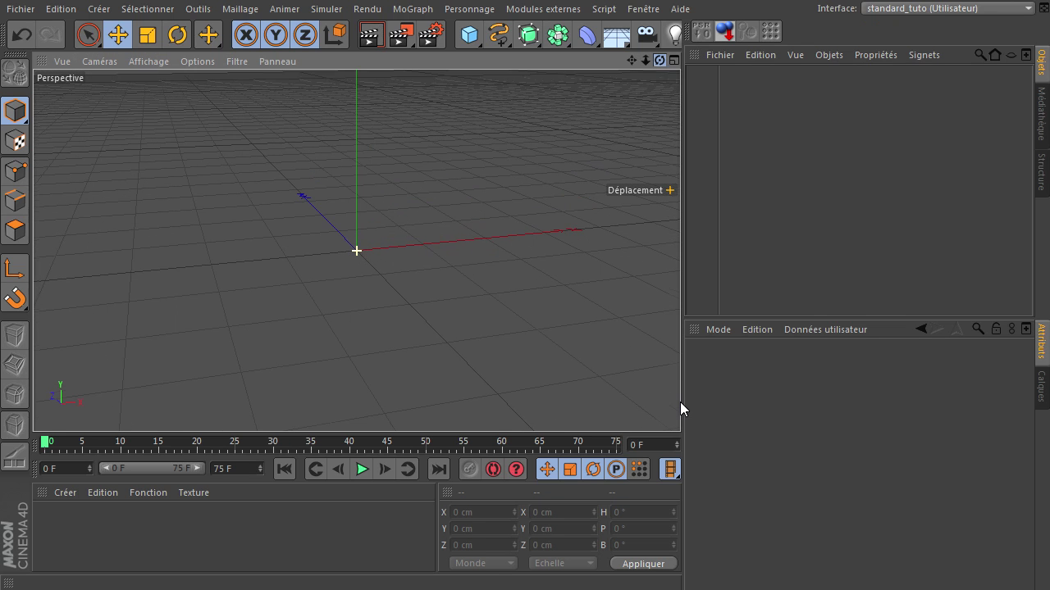
left_click_drag(633, 62, 680, 401)
left_click_drag(646, 60, 679, 401)
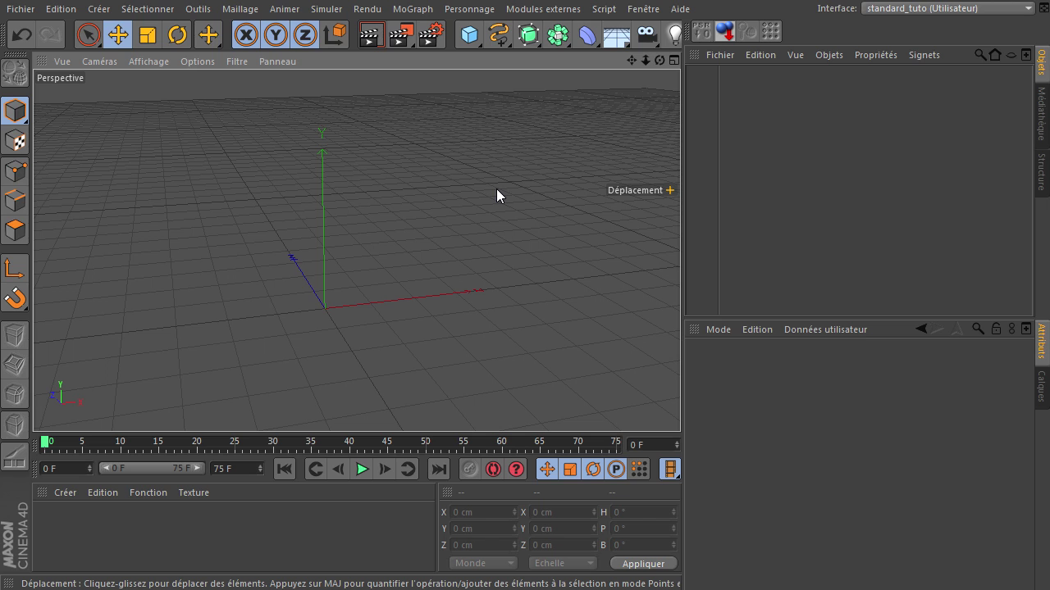
left_click(356, 216)
left_click_drag(630, 62, 682, 15)
left_click_drag(684, 103, 720, 100)
left_click_drag(470, 38, 876, 77)
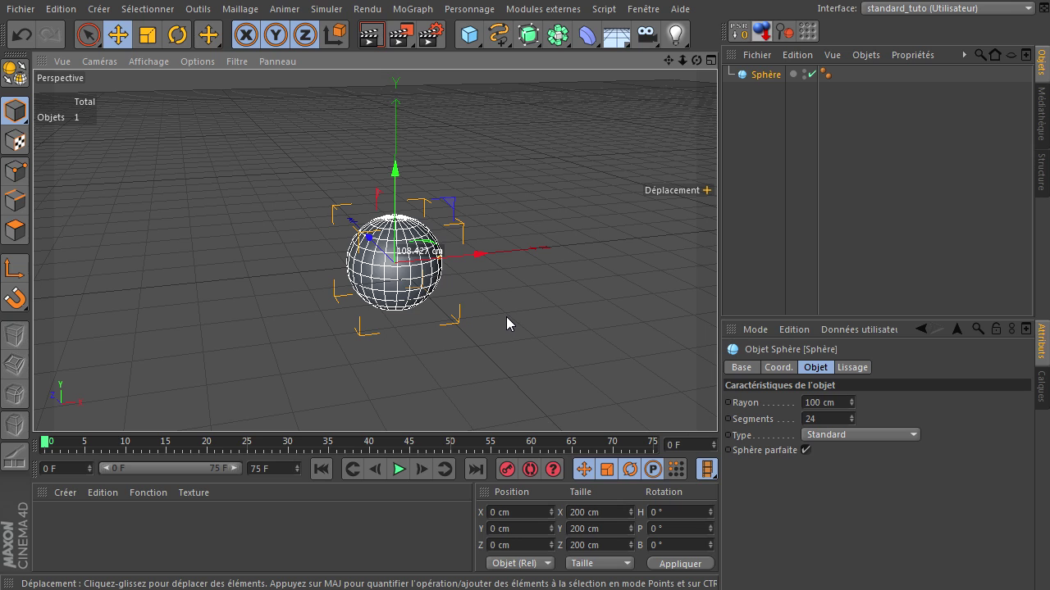
Step: Set the sphere's type to Hexaèdre and its segments to 18
left_click(863, 435)
left_click(856, 481)
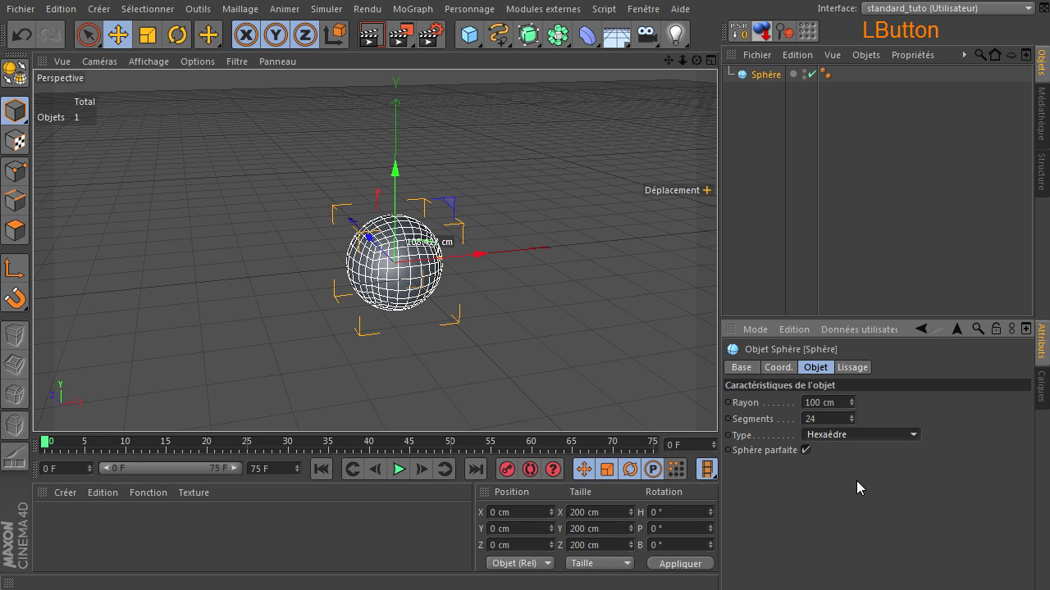
left_click(830, 418)
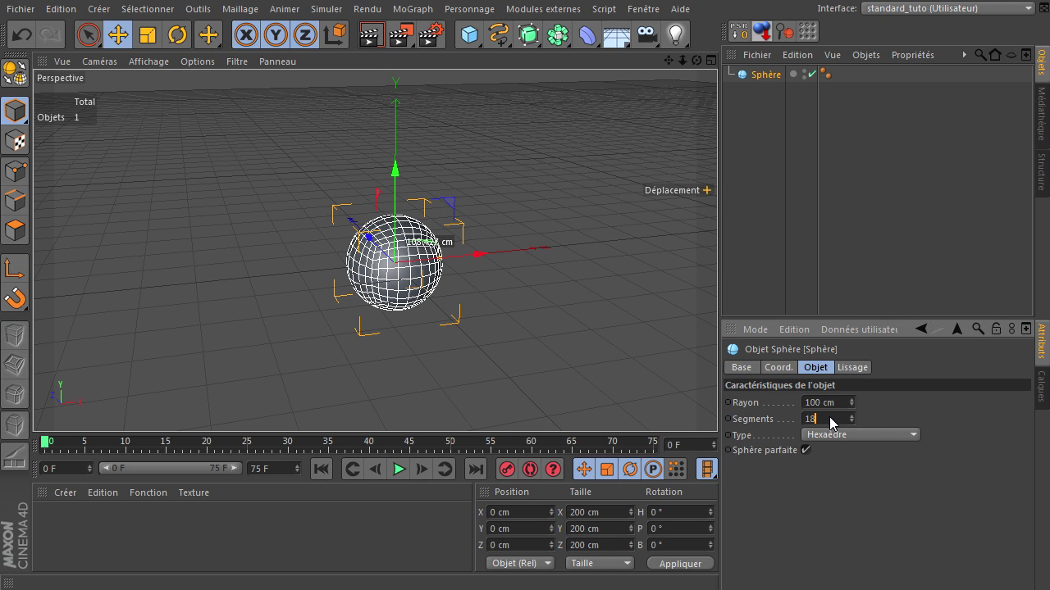
key("Return")
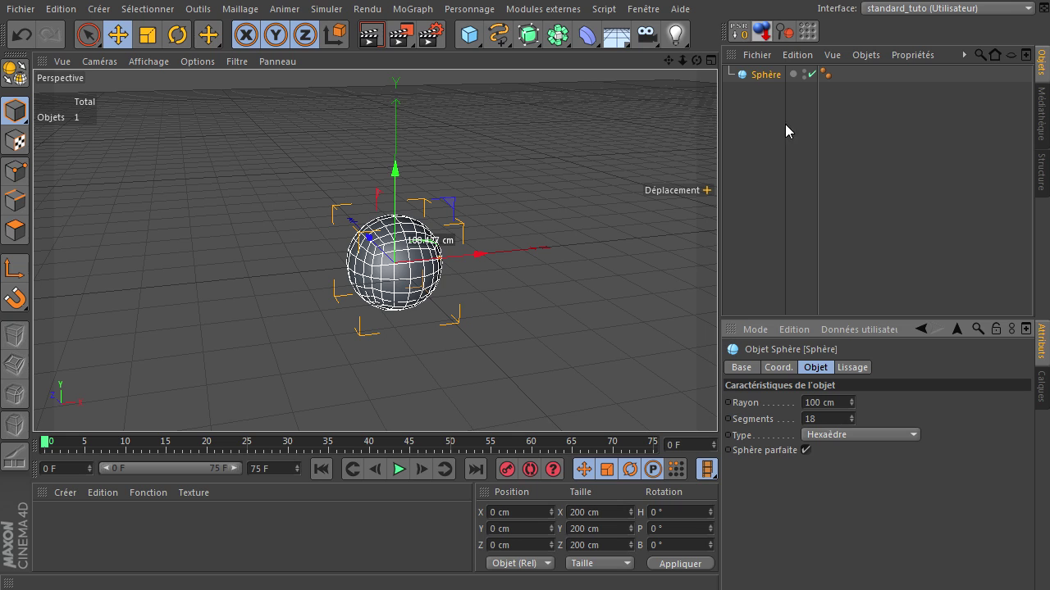
Step: Make the sphere editable and loop-select the vertical edge loop around its middle
left_click_drag(696, 61, 717, 402)
left_click(15, 72)
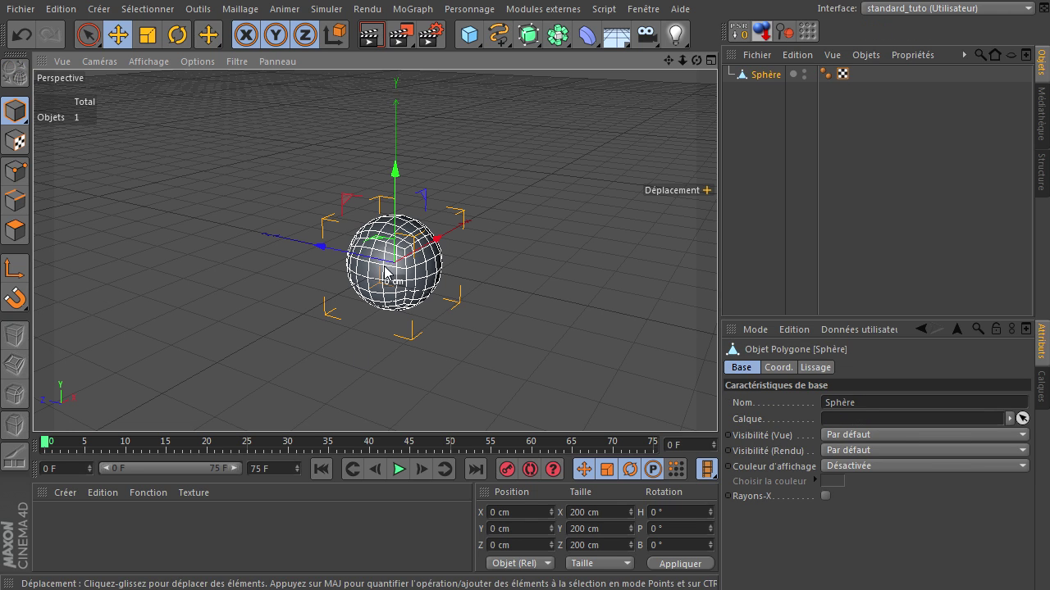
left_click(15, 202)
scroll(397, 287, "up", 4)
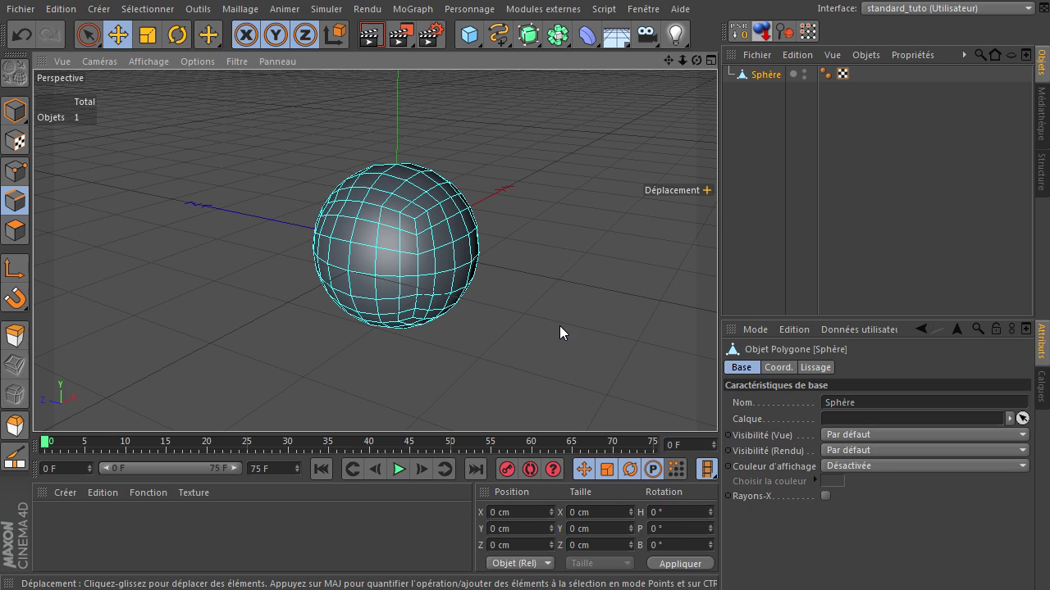
key("u")
key("l")
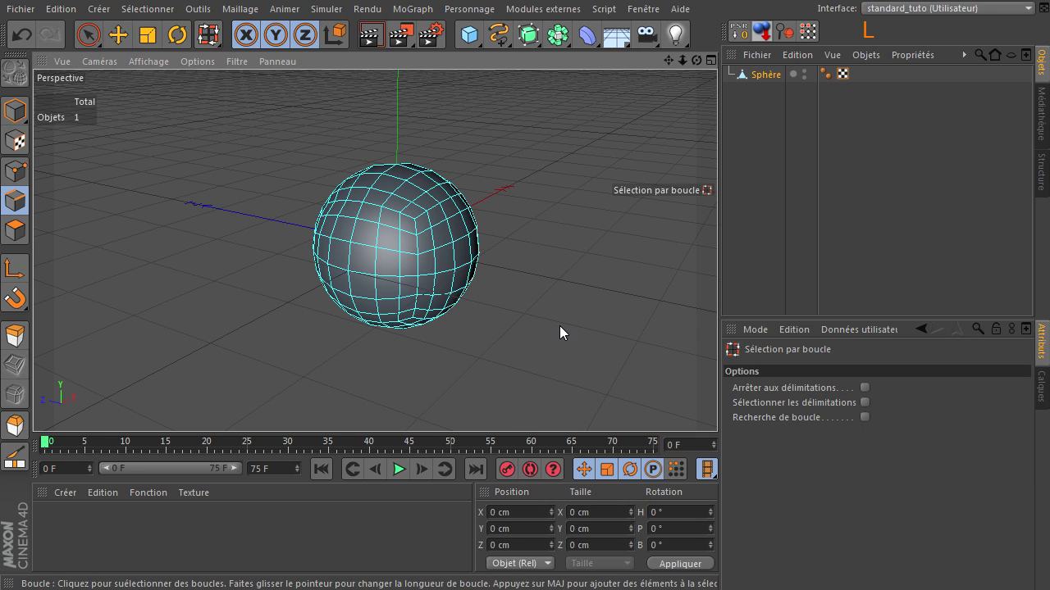
left_click(349, 256)
Step: Fill-select the polygons of the half-sphere on the positive Z side of the loop and delete them
key("u")
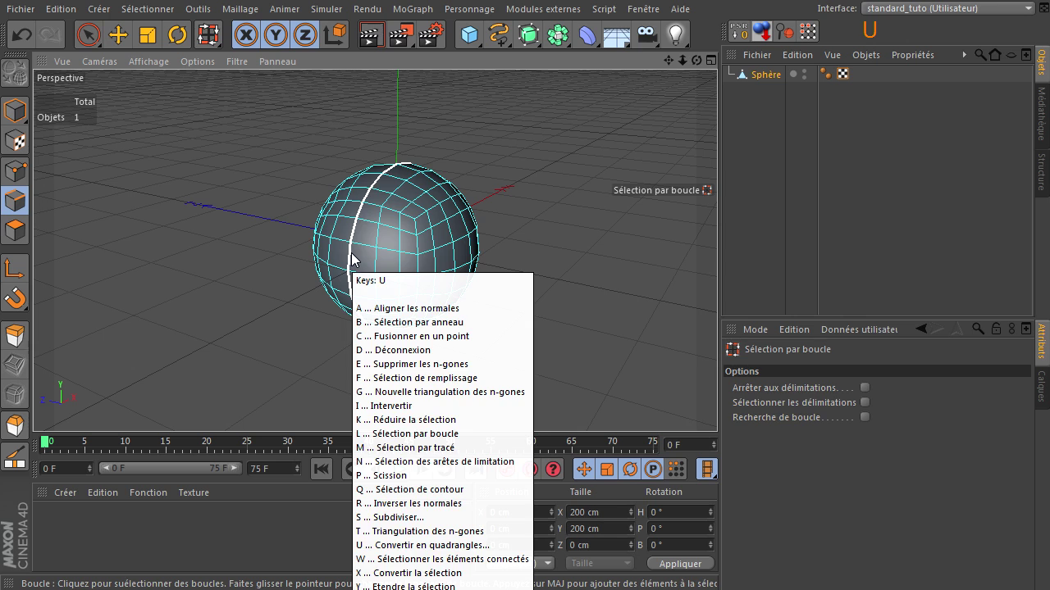
key("f")
left_click(345, 259)
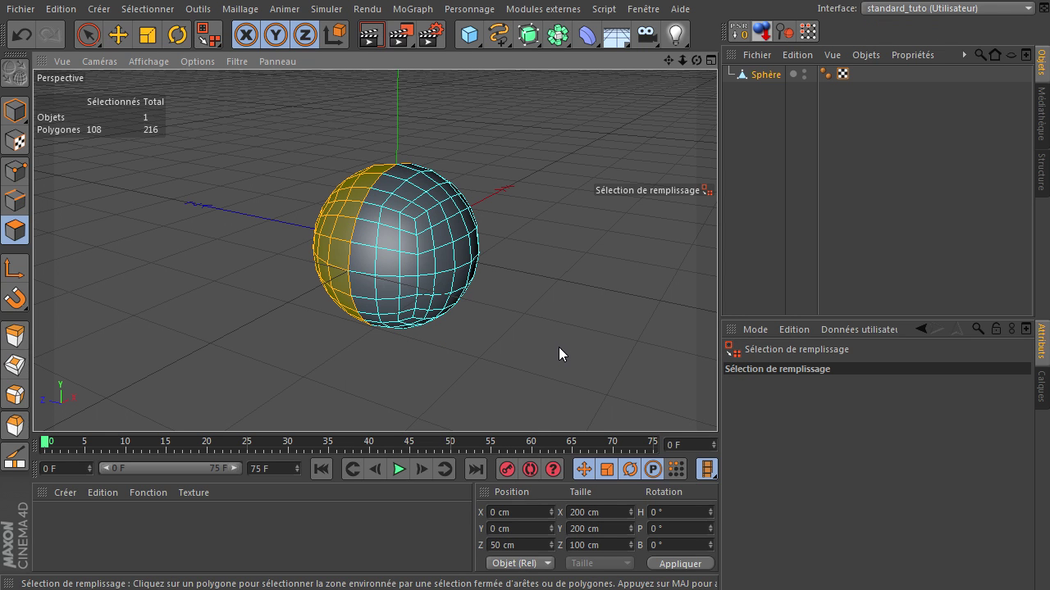
key("Delete")
Step: Optimize the half-sphere mesh in points mode to remove its leftover isolated points
left_click(15, 171)
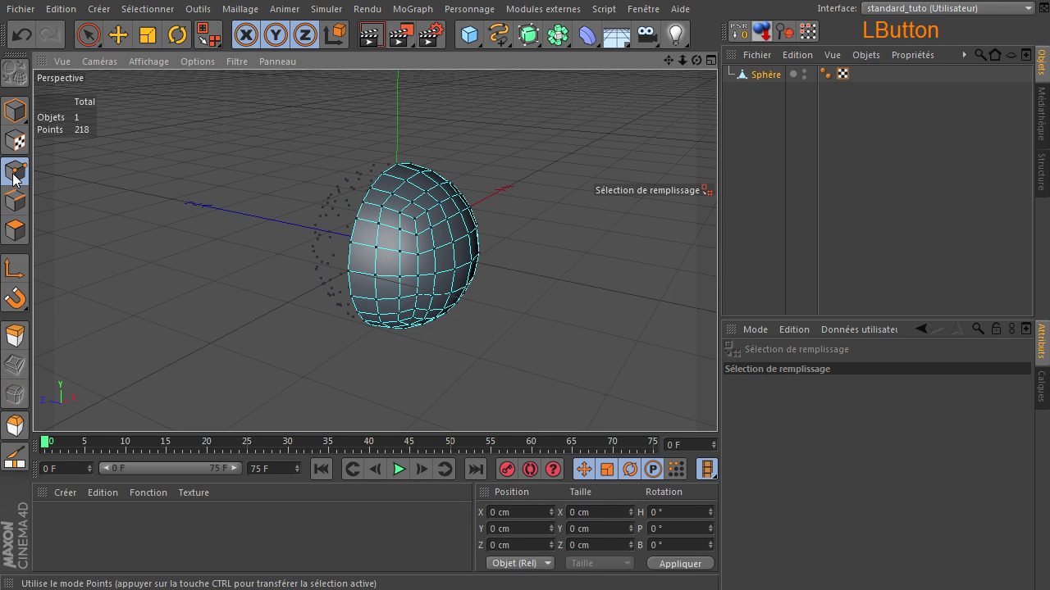
right_click(154, 112)
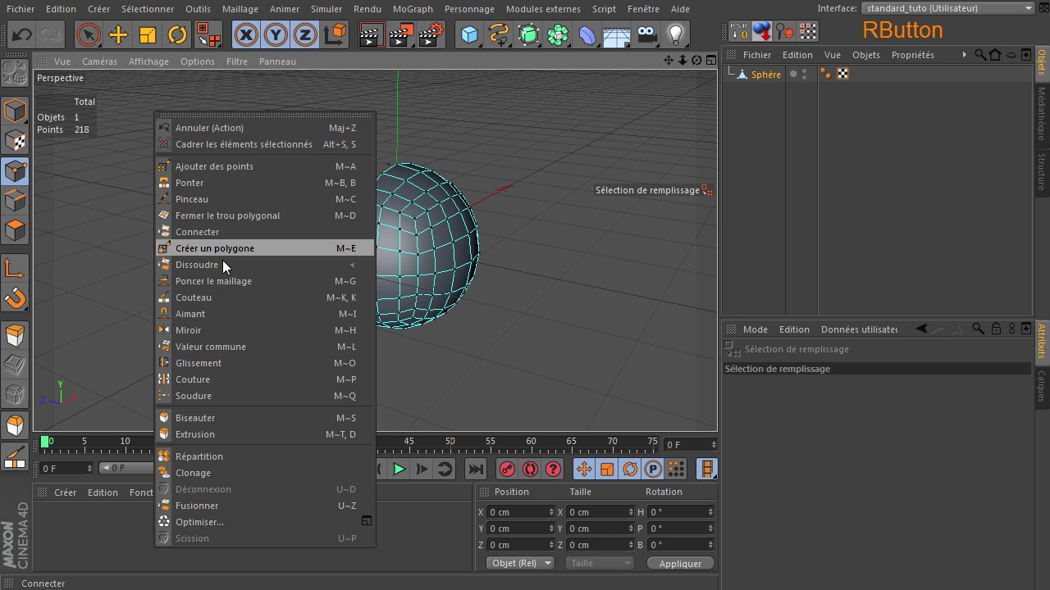
left_click(205, 523)
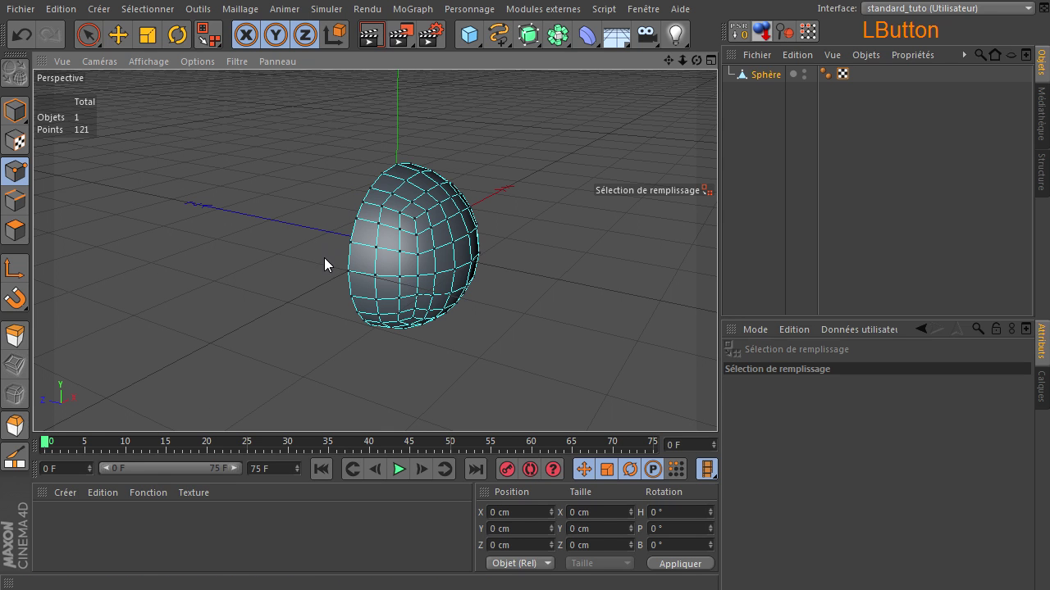
Step: Scale the half-sphere in model mode, flattening it to about 18 cm on Z and narrowing it to about 128 cm on X
left_click_drag(697, 66, 717, 402)
left_click(15, 110)
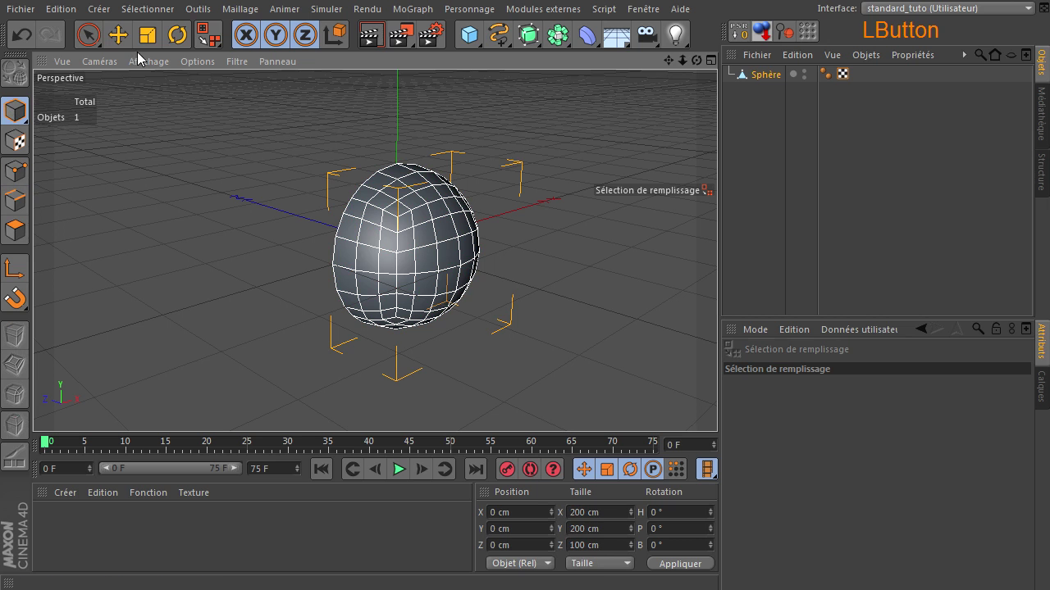
left_click(148, 34)
mouse_move(697, 63)
left_mouse_down()
mouse_move(717, 401)
mouse_move(697, 62)
left_mouse_up()
left_click_drag(301, 244, 382, 257)
left_click_drag(696, 60, 476, 172)
left_click_drag(479, 240, 450, 241)
left_click(521, 255)
left_click_drag(696, 60, 717, 402)
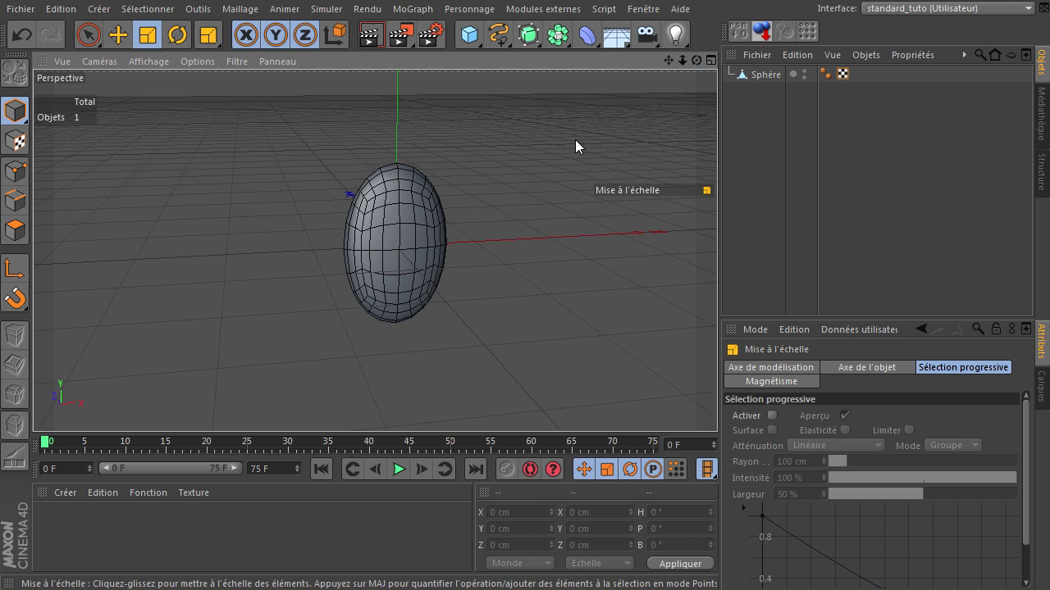
Step: Create a pure white material (255, 255, 255) without specularity and apply it to the flattened half-sphere, checking it with a render
double_click(256, 535)
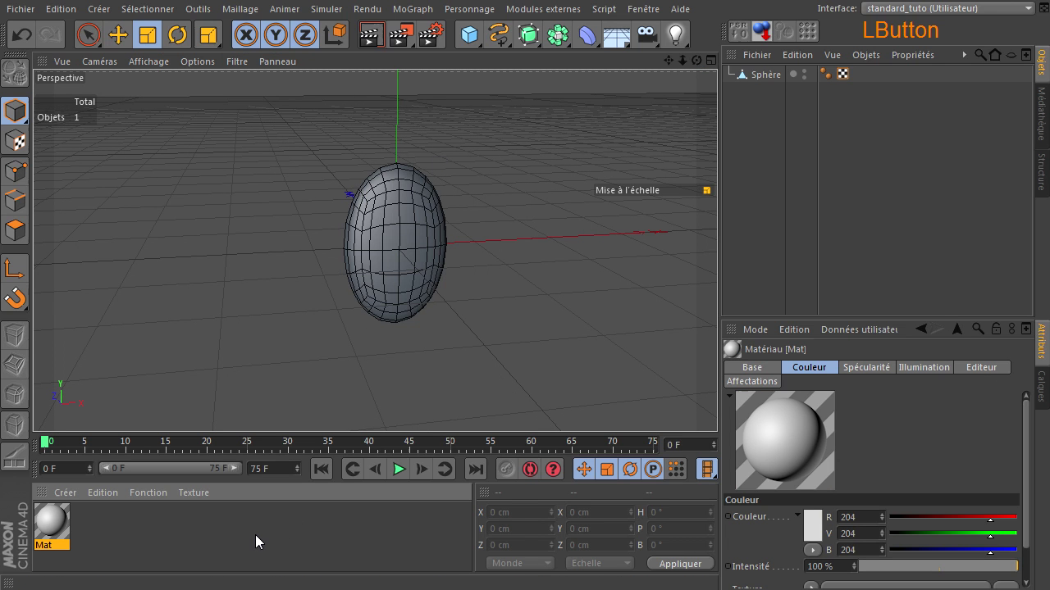
double_click(59, 525)
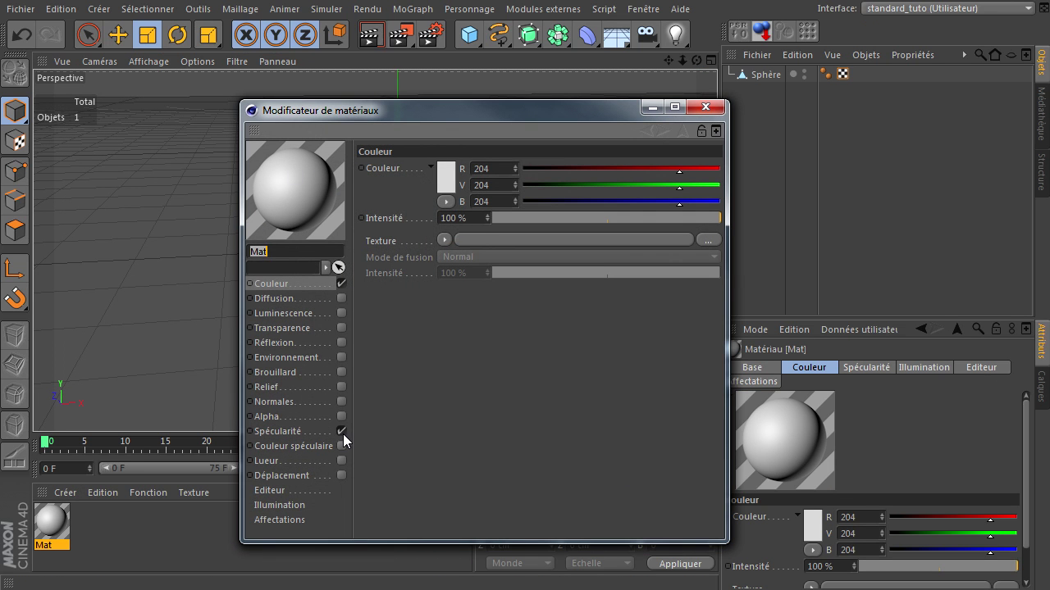
left_click(341, 432)
left_click(445, 175)
left_click(346, 126)
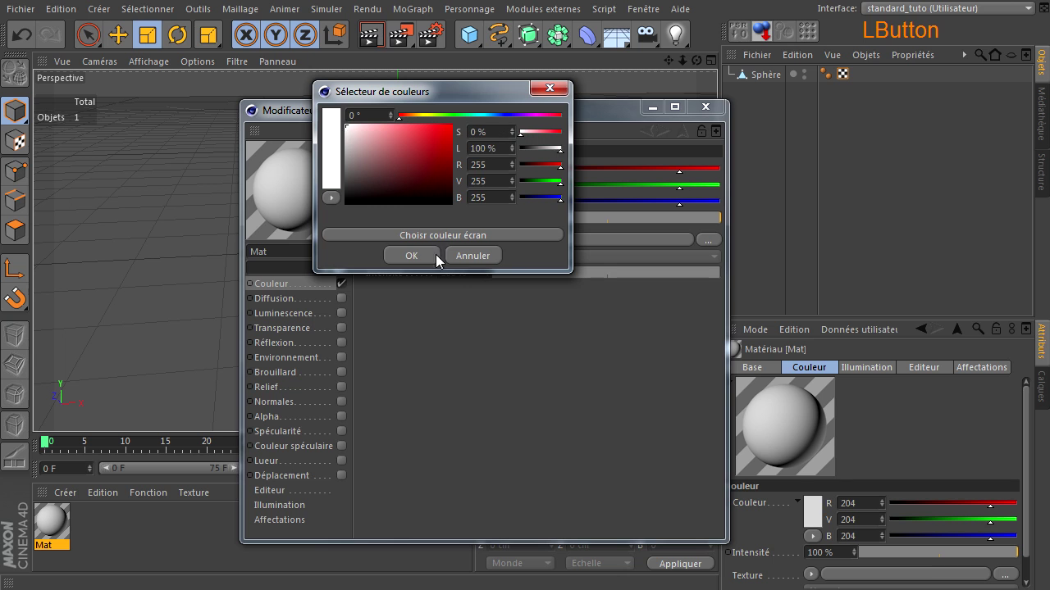
left_click(411, 255)
left_click(705, 107)
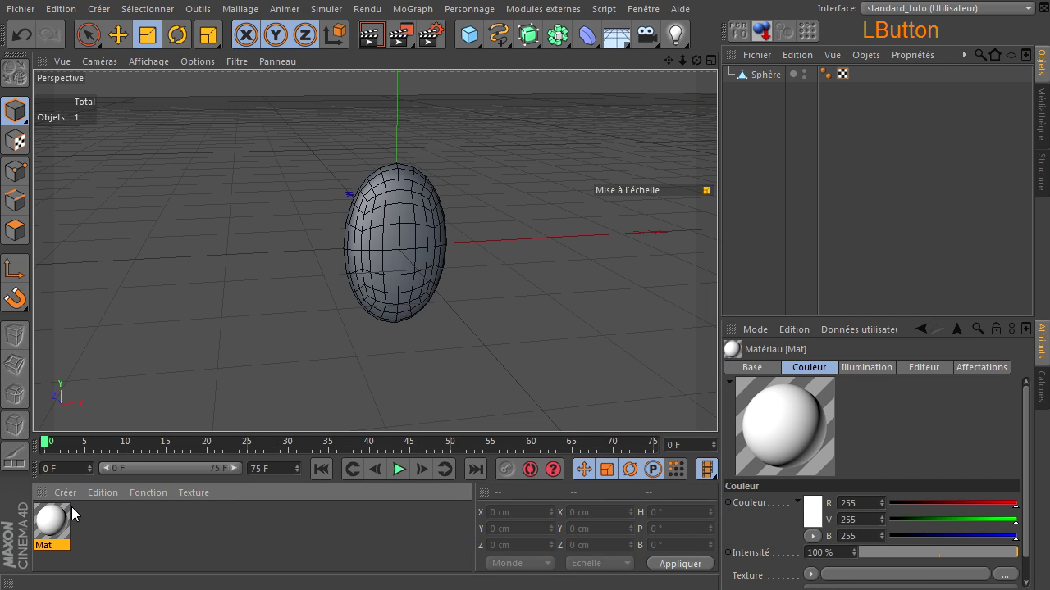
left_click_drag(398, 237, 398, 240)
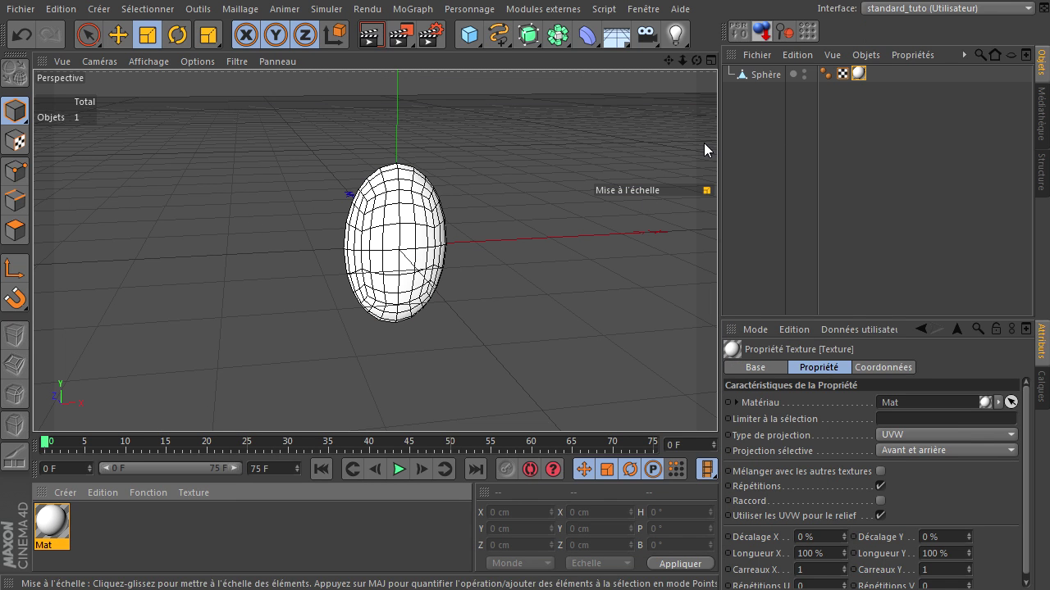
left_click(362, 31)
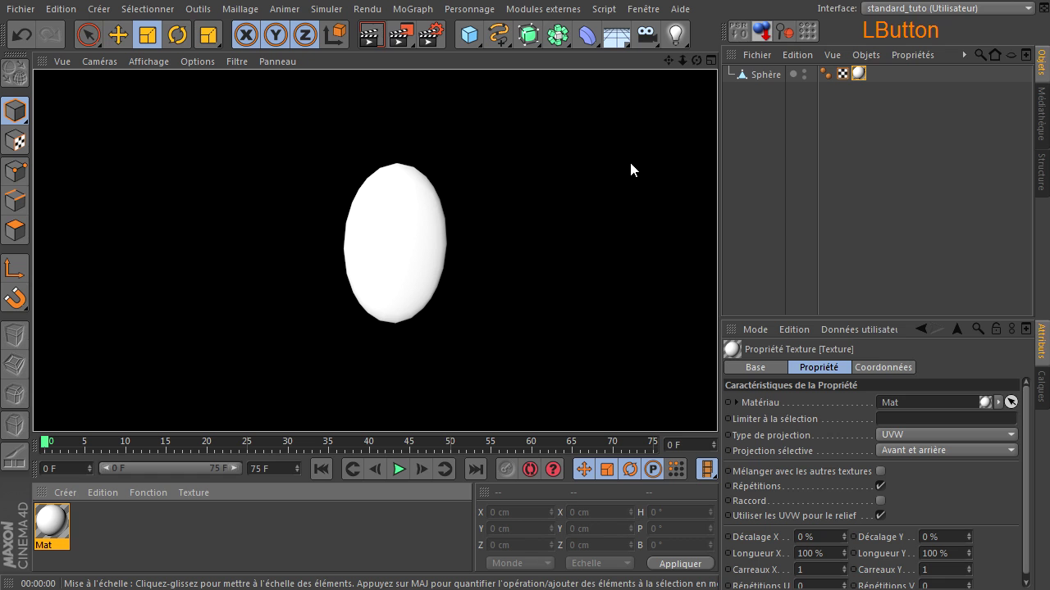
Step: Add a Hyper NURBS object, nest the sphere under it and render the view
left_click(529, 34)
left_click_drag(746, 96, 774, 78)
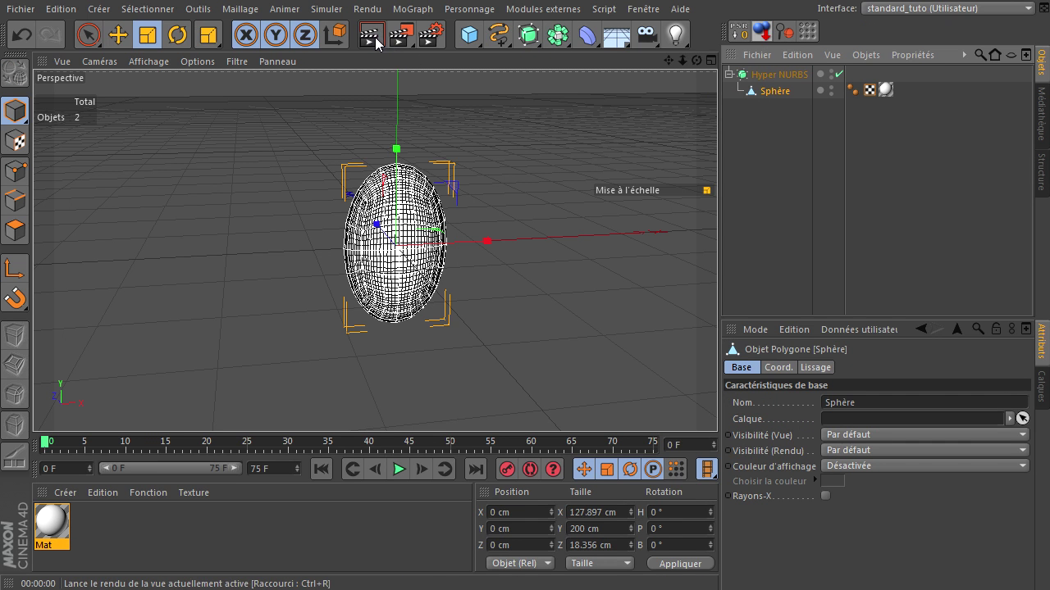
left_click(376, 42)
Step: Set the Hyper NURBS view and render subdivisions to 1 and check the result with a render
left_click(775, 74)
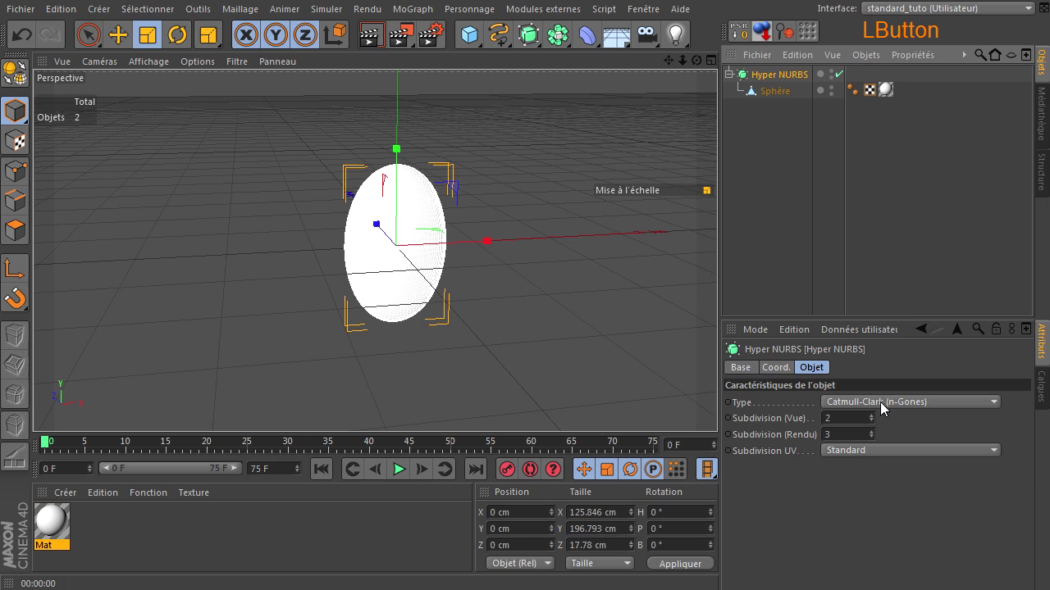
left_click(871, 421)
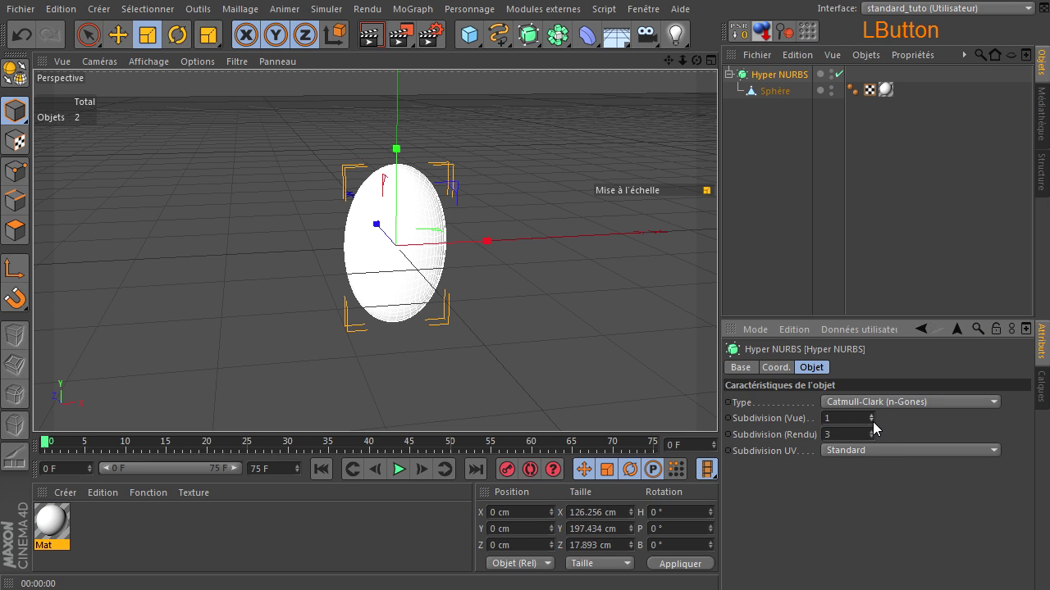
left_click(871, 438)
left_click(871, 438)
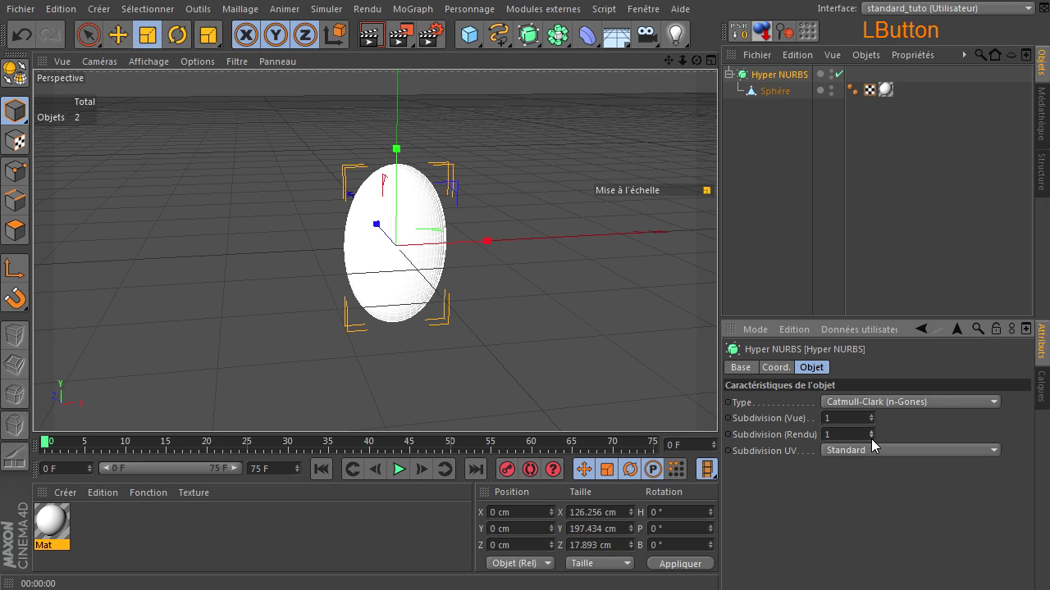
left_click(371, 36)
scroll(339, 293, "up", 5)
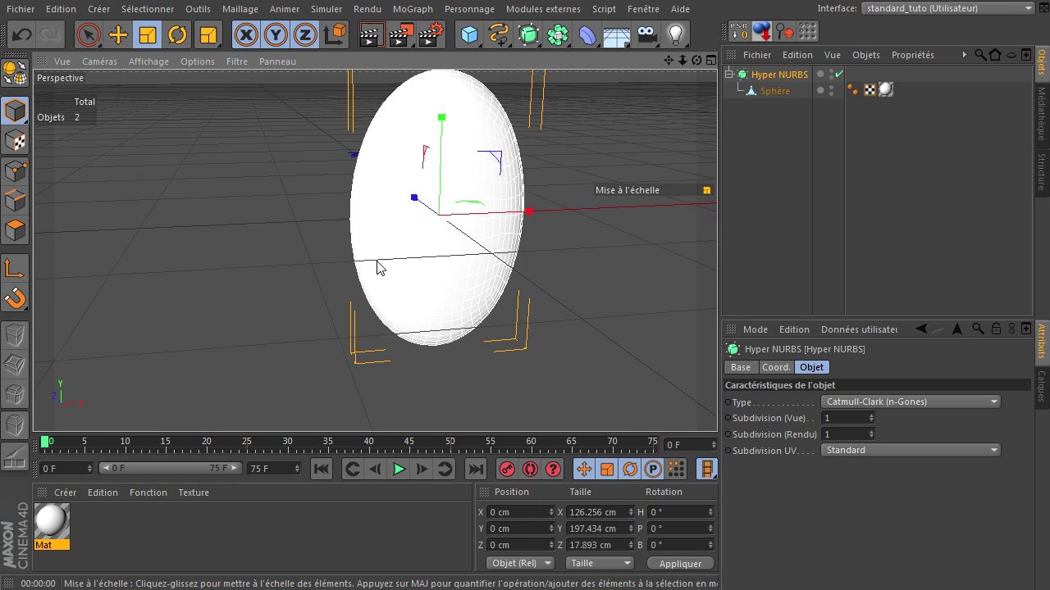
left_click(757, 183)
Step: Create a second material with black colour (0, 0, 0) and no specularity
mouse_move(717, 401)
left_mouse_down()
mouse_move(696, 60)
mouse_move(717, 401)
left_mouse_up()
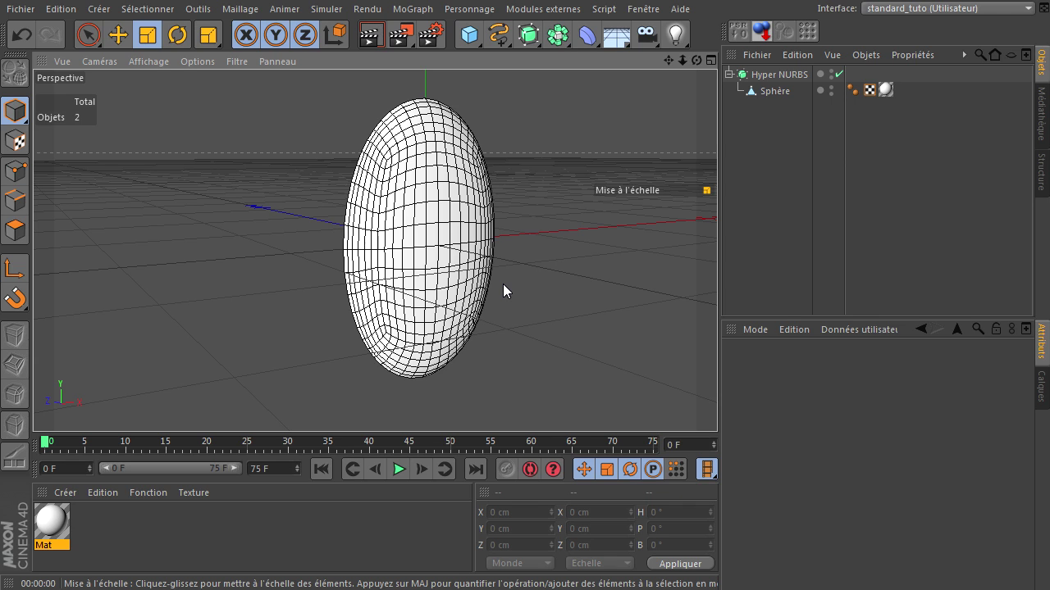
double_click(140, 539)
double_click(55, 531)
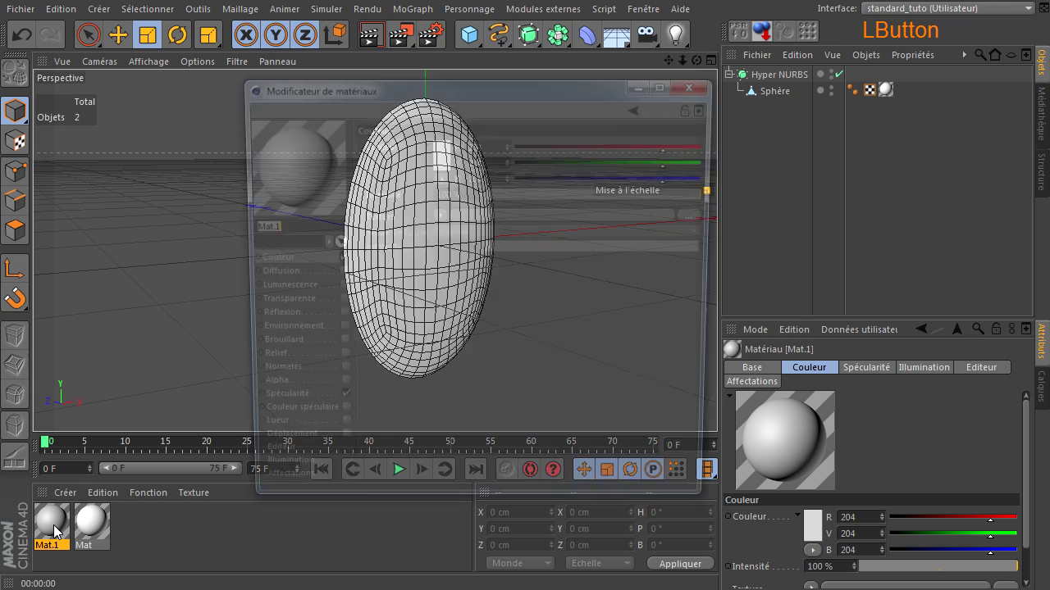
left_click(437, 151)
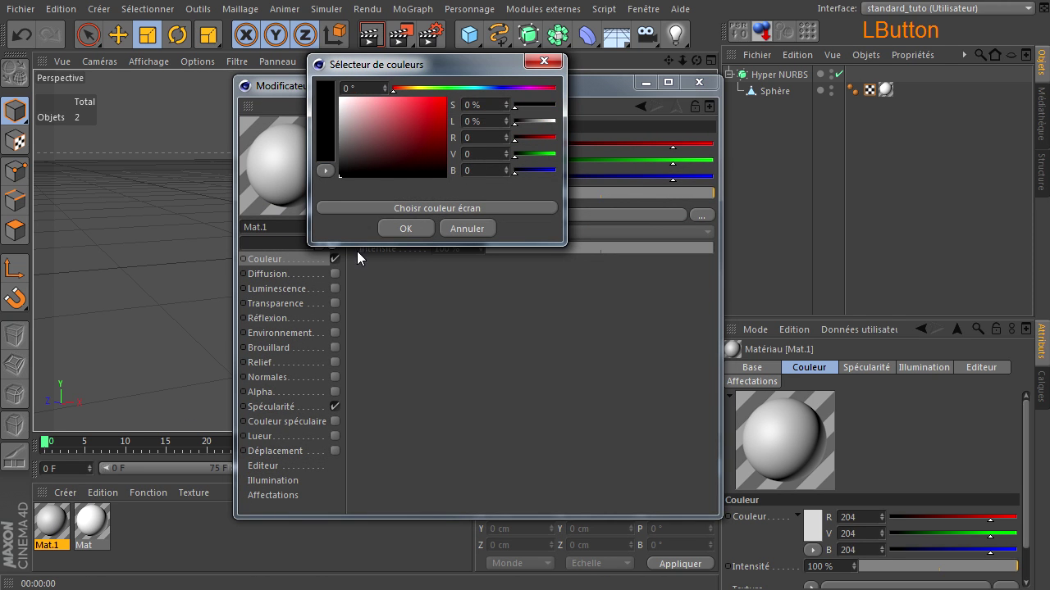
left_click(414, 229)
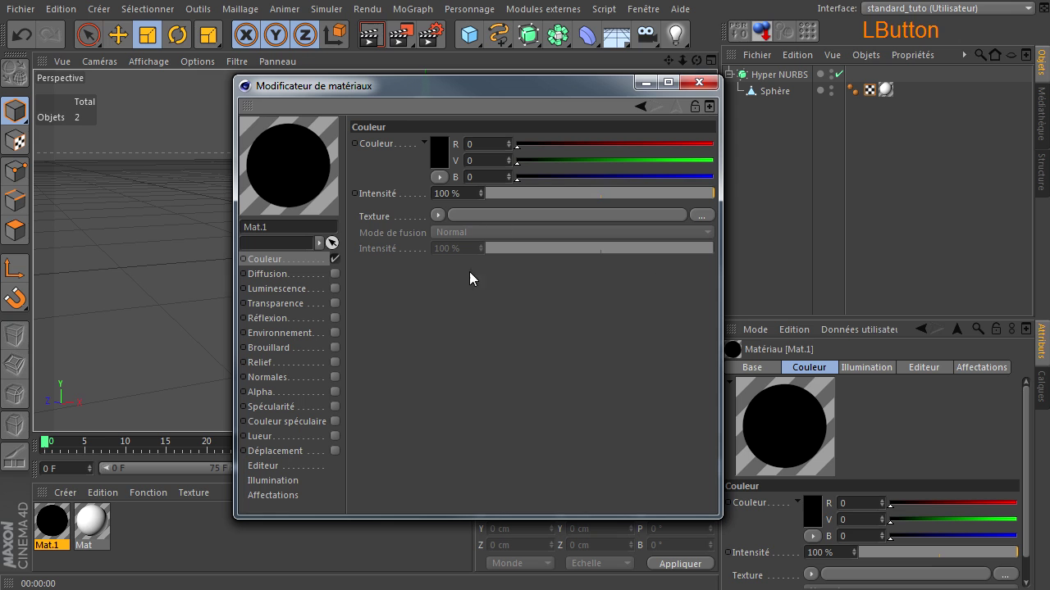
Step: Enable the black material's alpha channel and load a Dégradé texture of type 2D - Circulaire into it
left_click(335, 392)
left_click_drag(442, 92, 672, 96)
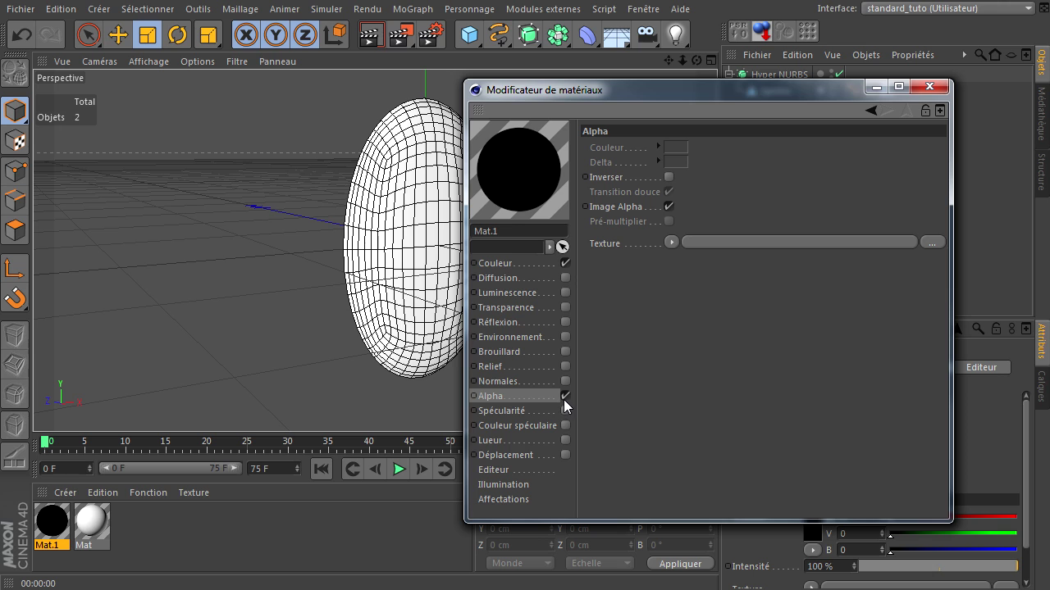
left_click(671, 244)
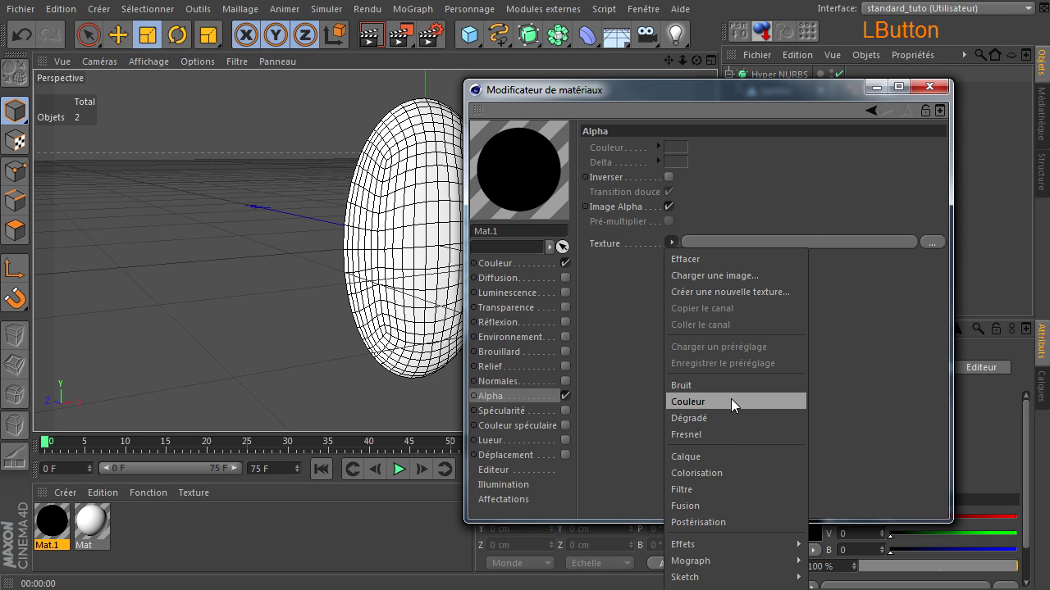
left_click(722, 419)
left_click(757, 239)
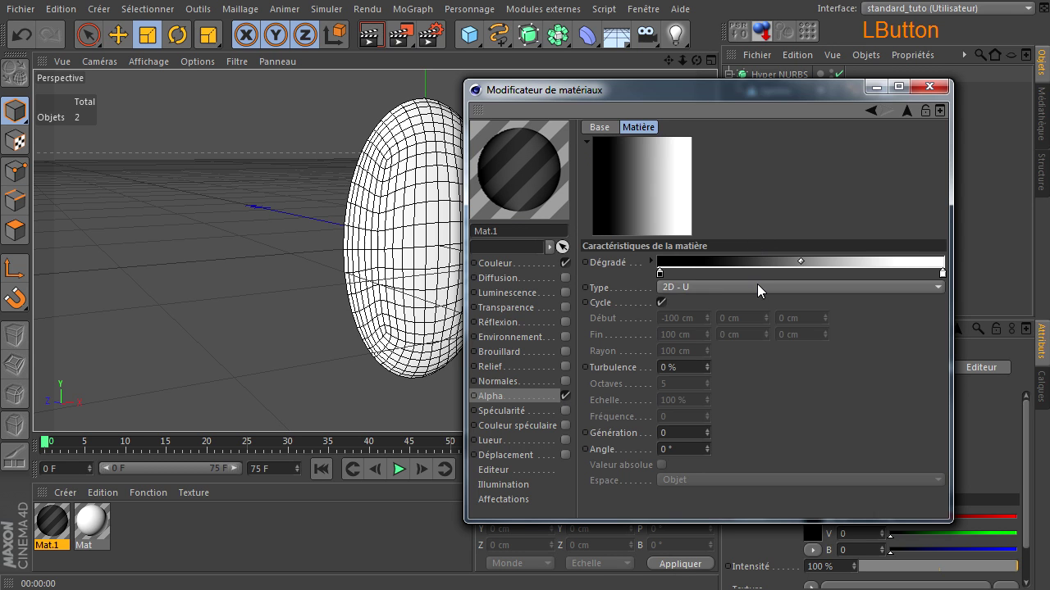
left_click(757, 285)
left_click(748, 370)
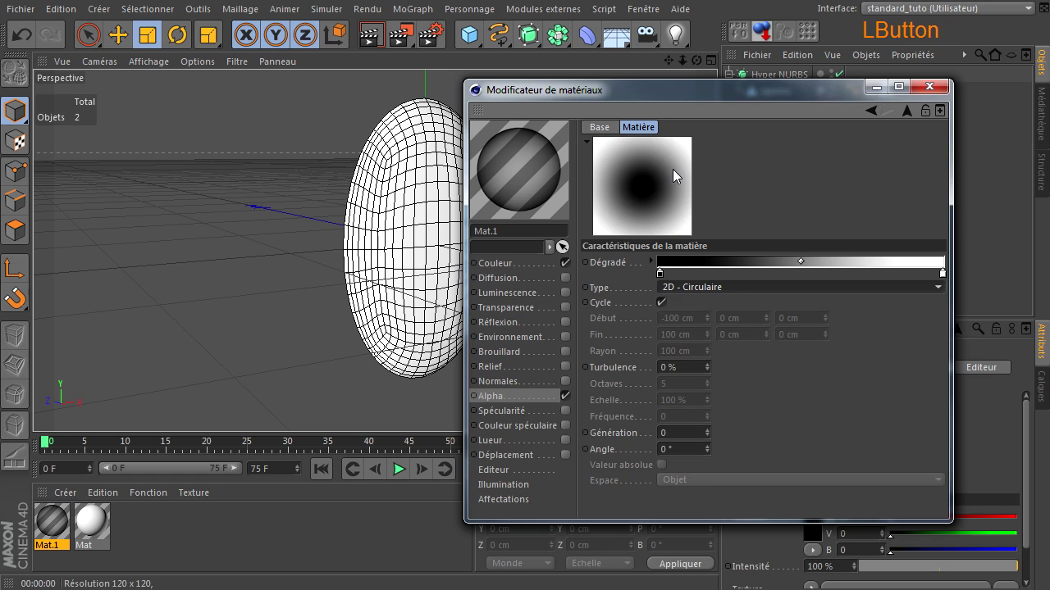
Step: Rearrange the alpha gradient's knots to form a small, sharp-edged white disc on black, and close the material editor
left_click_drag(663, 277, 726, 279)
left_click_drag(943, 278, 704, 274)
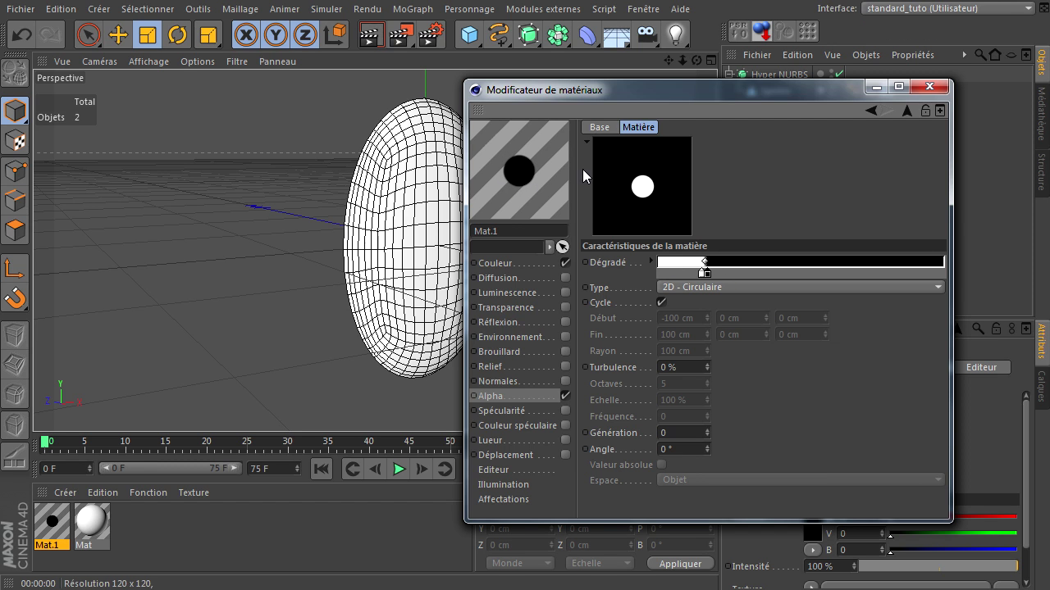
left_click(929, 86)
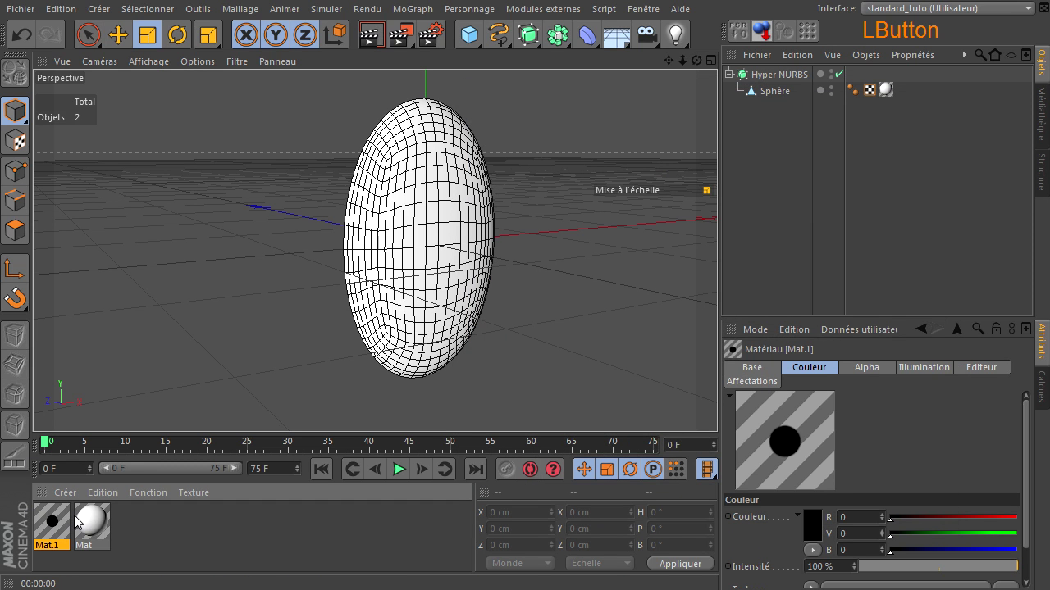
Step: Apply the black disc material to the sphere with Planaire projection and turn off its repetitions
left_click_drag(765, 117, 763, 91)
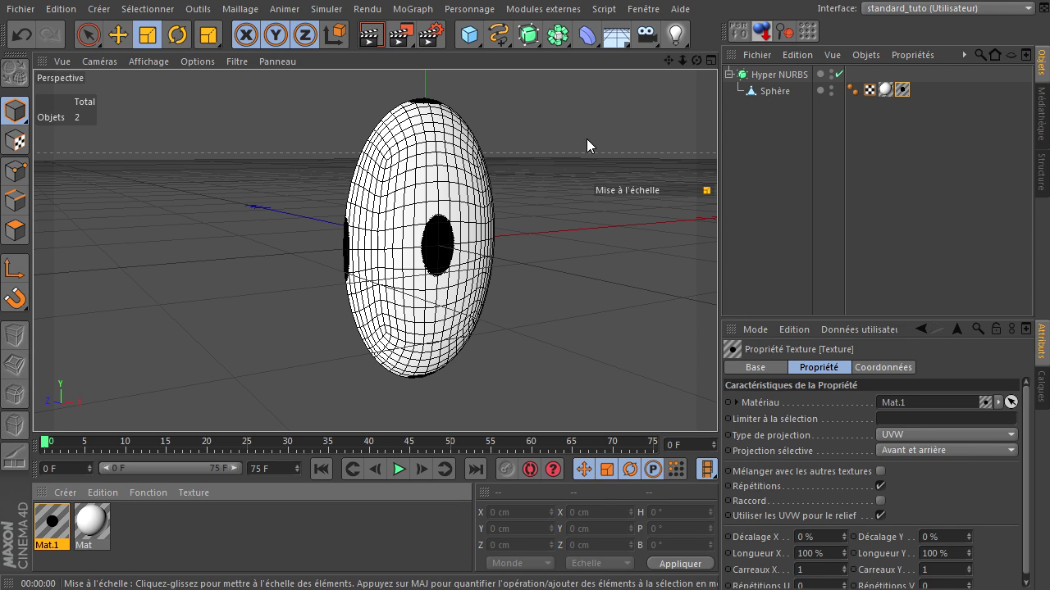
left_click(906, 91)
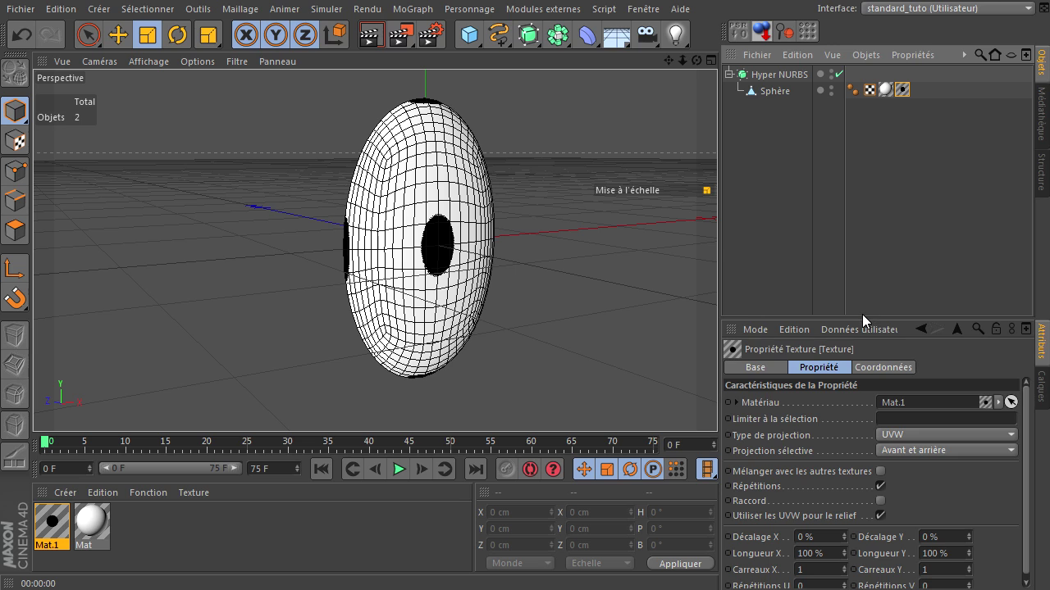
left_click_drag(850, 320, 840, 235)
left_click(911, 345)
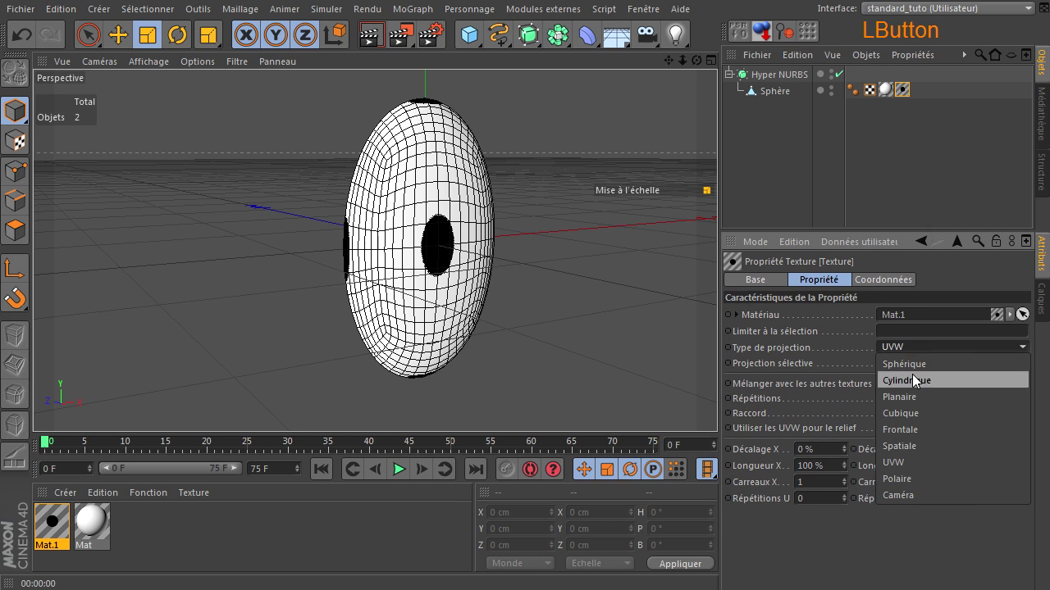
left_click(910, 394)
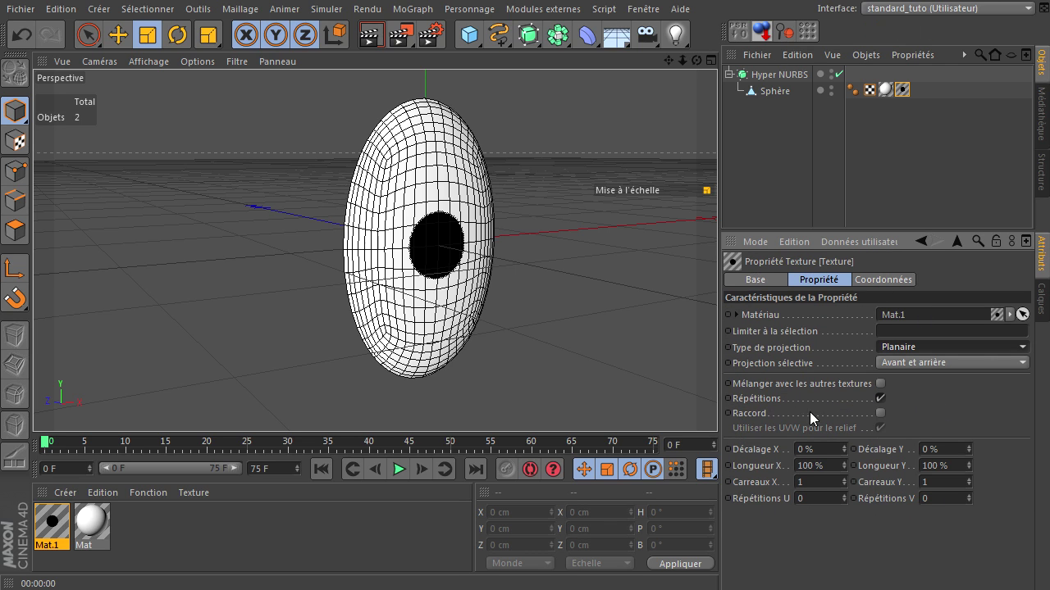
left_click(880, 397)
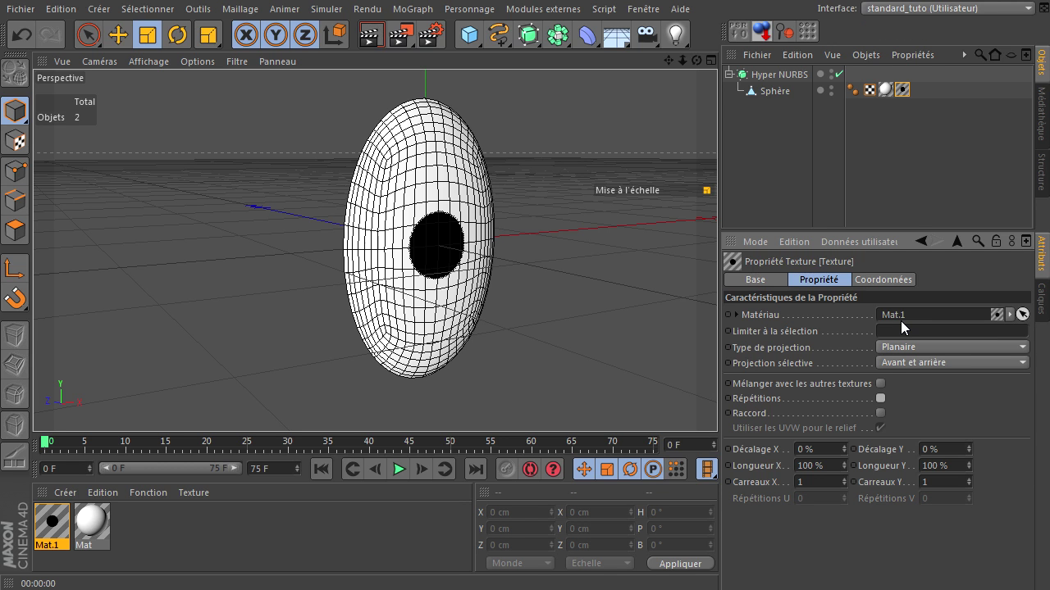
Step: Shrink the pupil slightly by shifting the alpha gradient's knots towards the white end, and check it in a render
left_click_drag(697, 60, 717, 402)
left_click(51, 525)
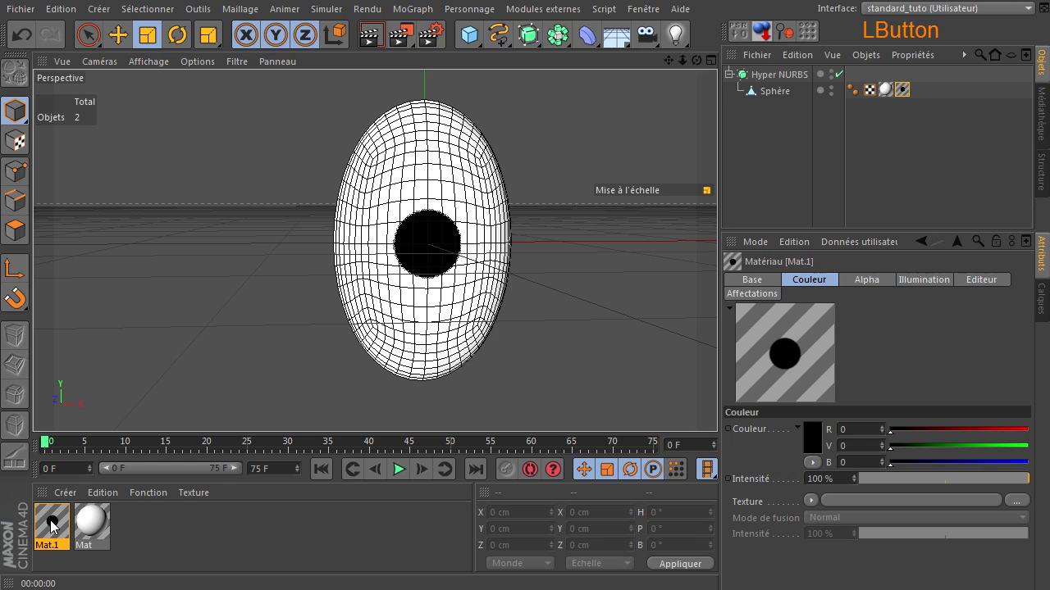
double_click(51, 525)
left_click(532, 243)
left_click_drag(495, 97, 763, 96)
left_click_drag(740, 267, 740, 269)
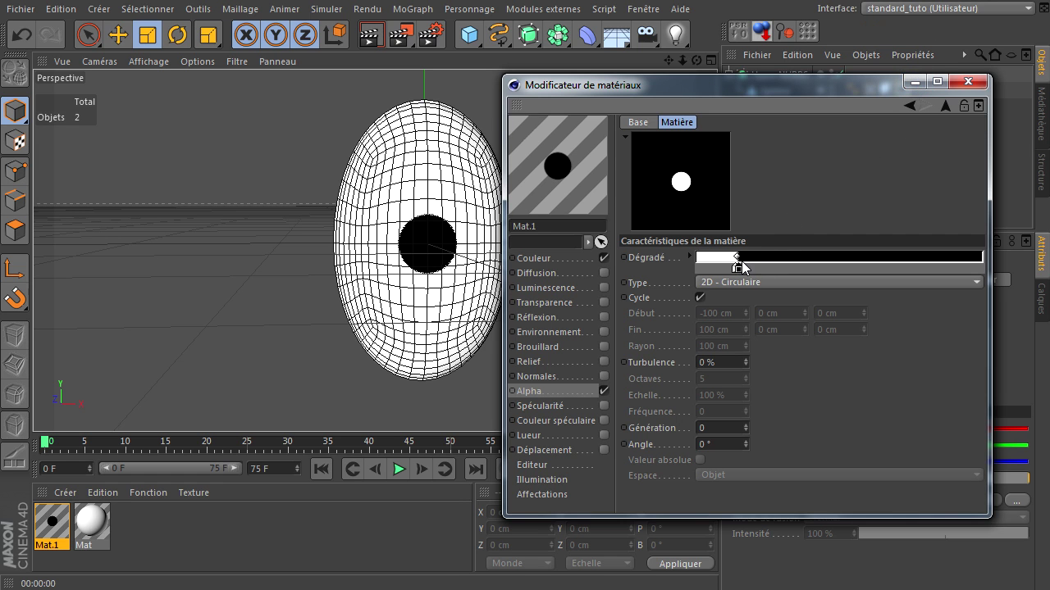
left_click(968, 81)
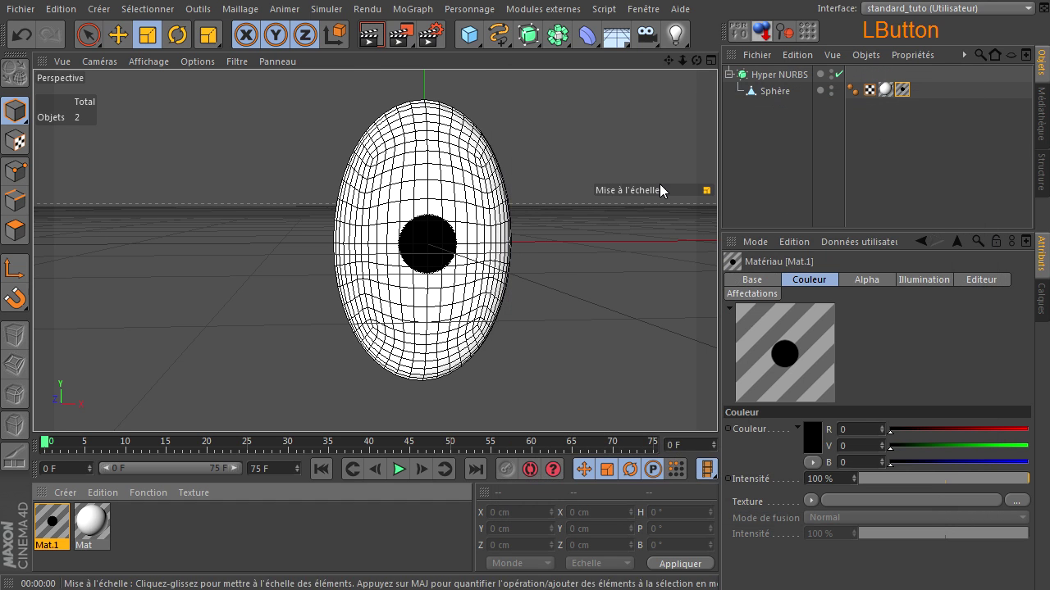
left_click(371, 34)
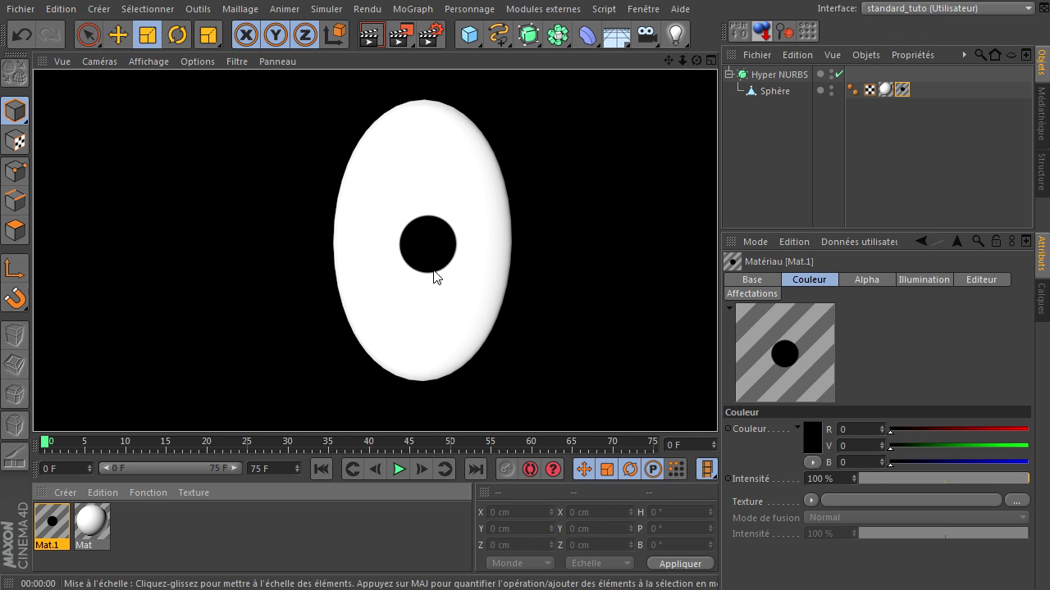
Step: Group the Hyper NURBS object with its sphere under a null object
left_click(766, 164)
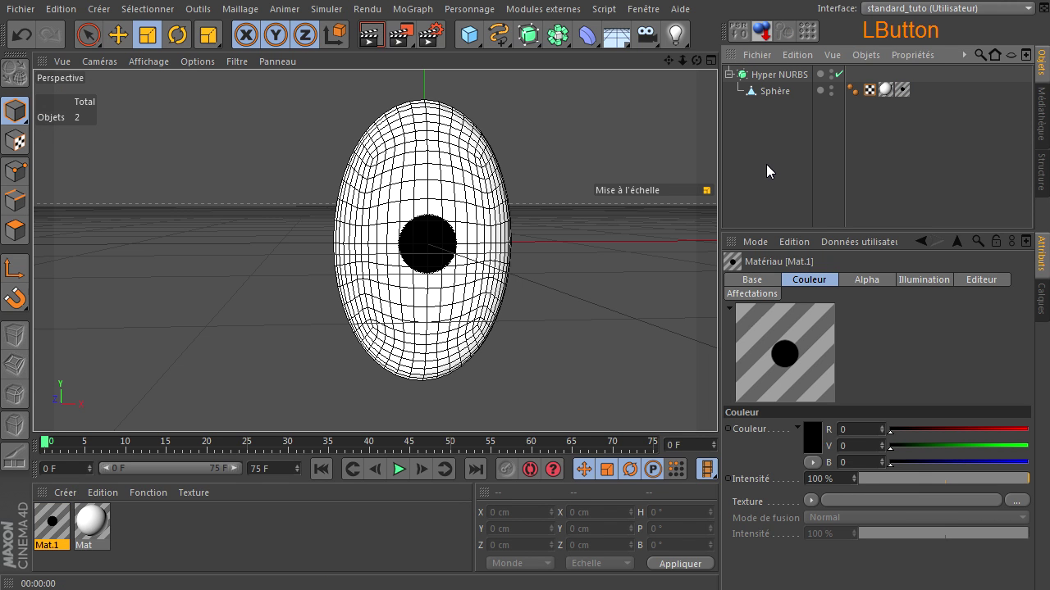
left_click(780, 75)
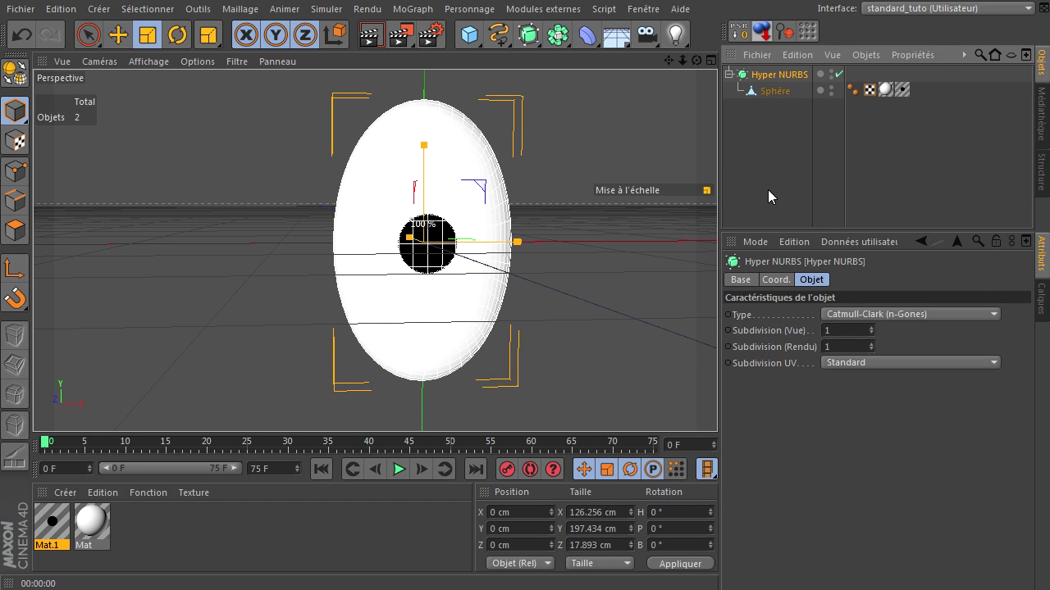
key("alt+g")
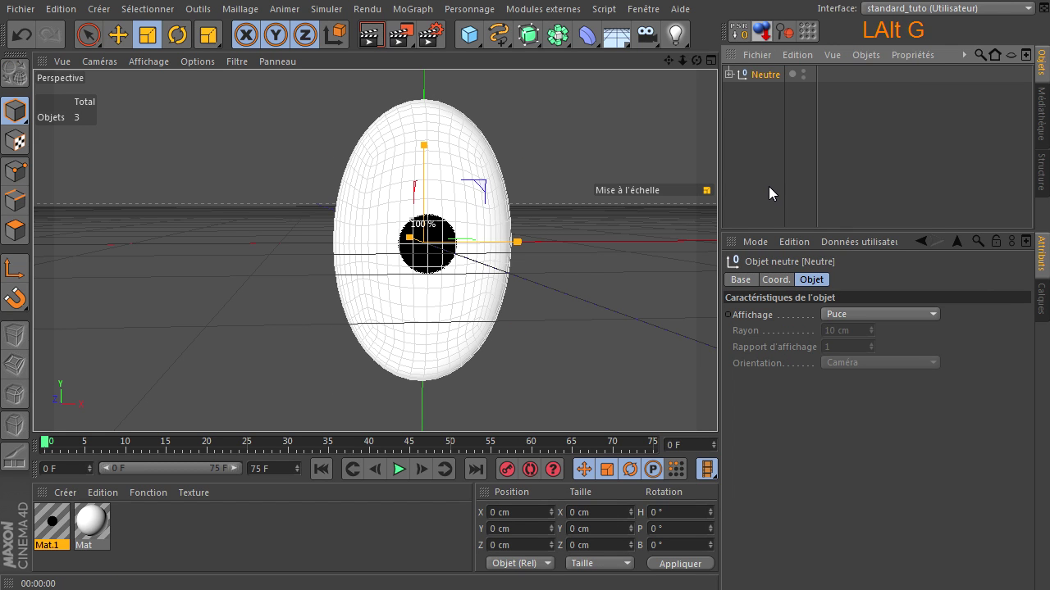
Step: Rename the null object as "oeil" and deselect it
left_click(729, 74)
double_click(769, 74)
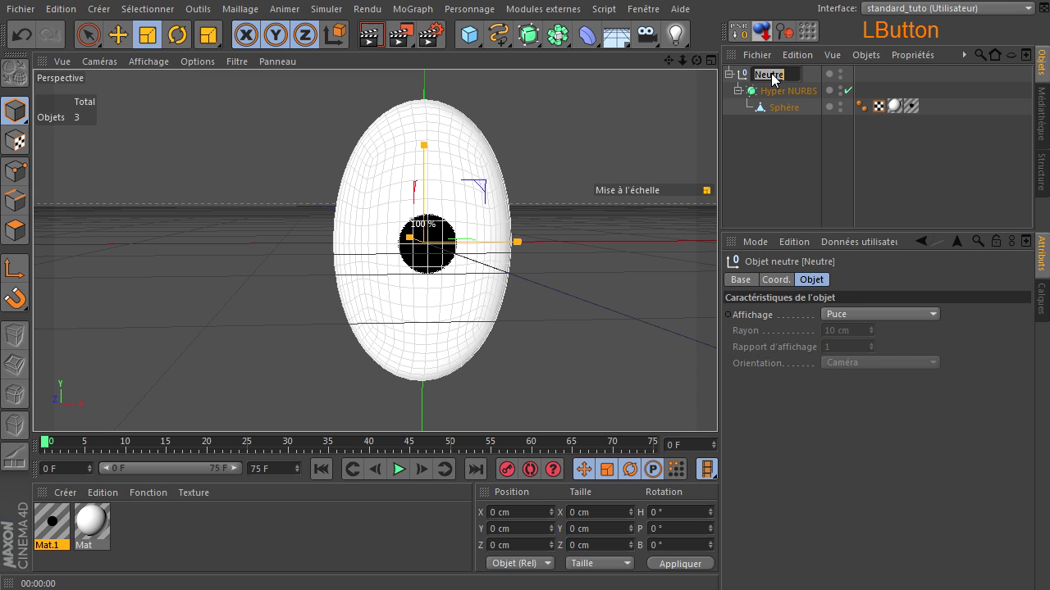
type("oeil")
key("Return")
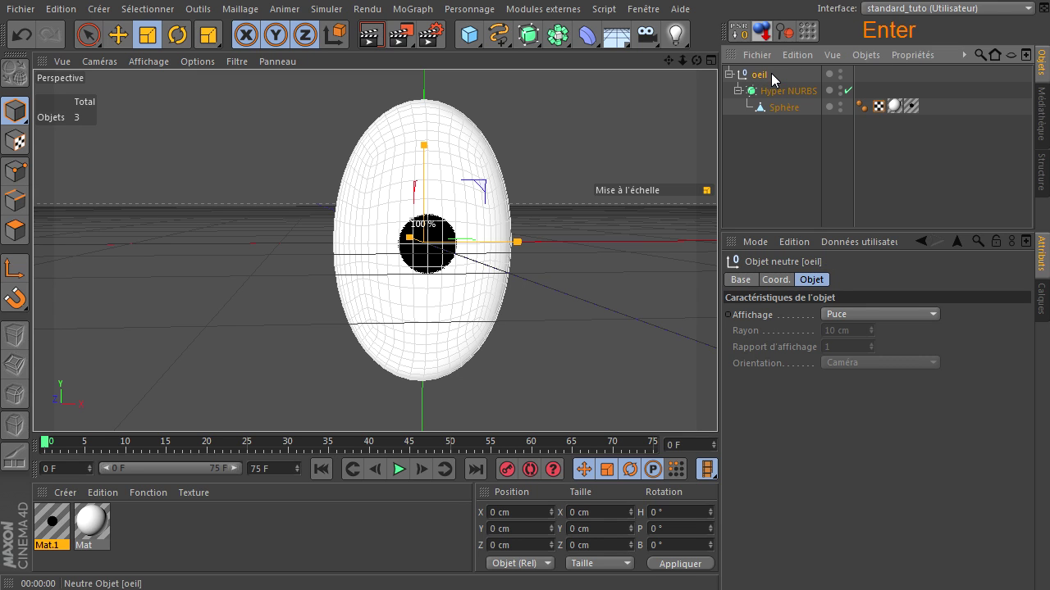
left_click(768, 148)
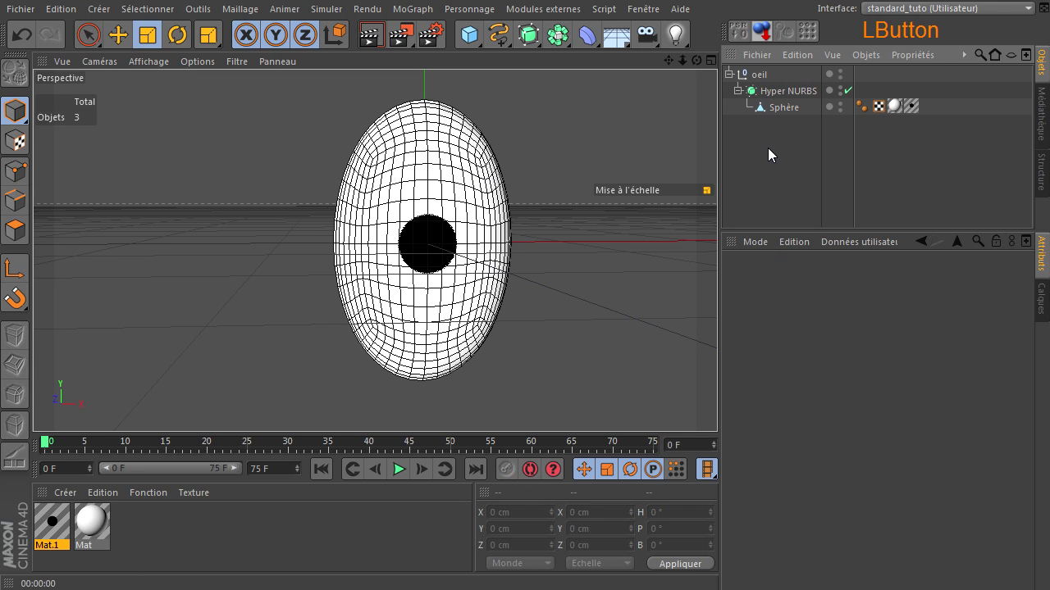
Step: Move the pupil's texture projection down to the lower left of the eye and check it in a render
left_click(89, 37)
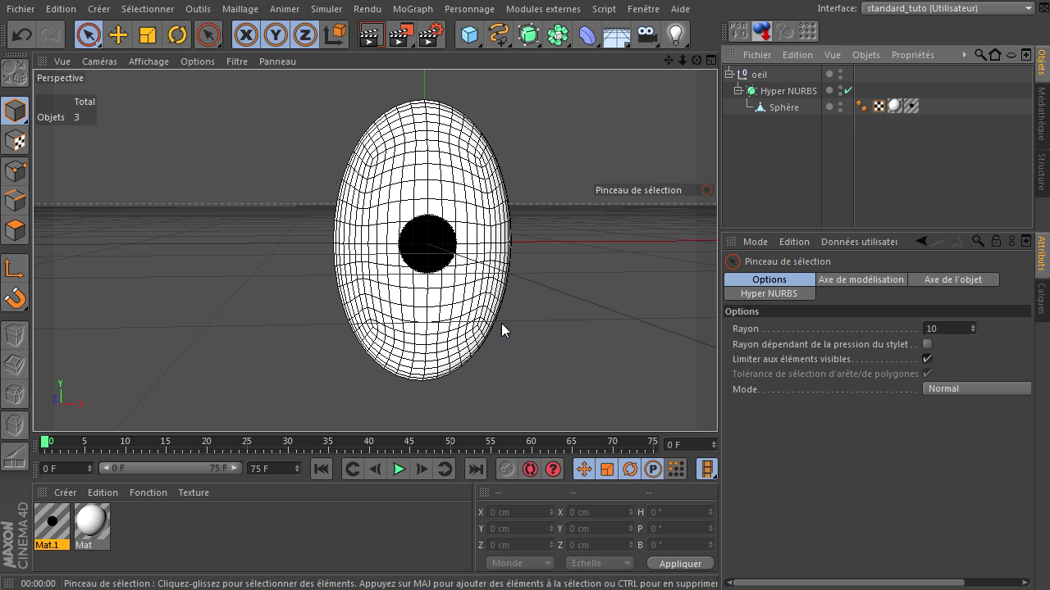
mouse_move(695, 62)
left_mouse_down()
mouse_move(718, 407)
mouse_move(694, 63)
left_mouse_up()
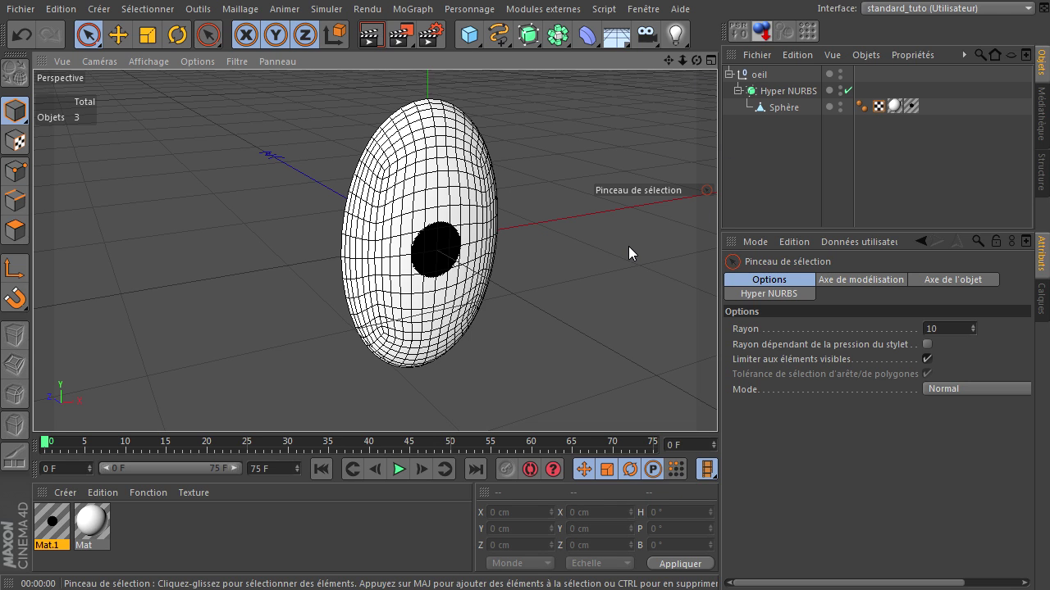
left_click(910, 106)
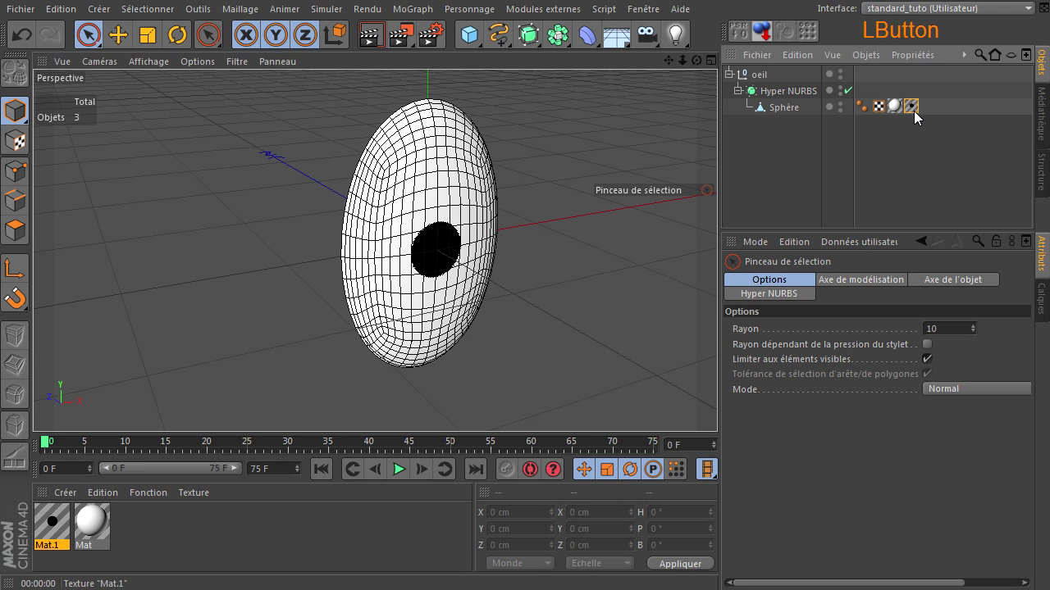
left_click(781, 105)
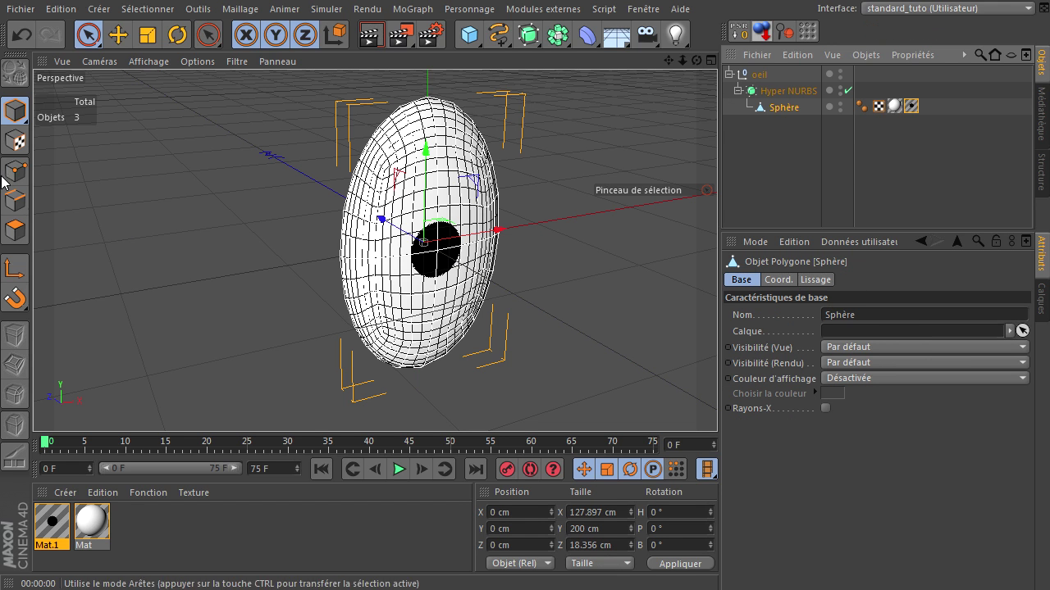
left_click(15, 141)
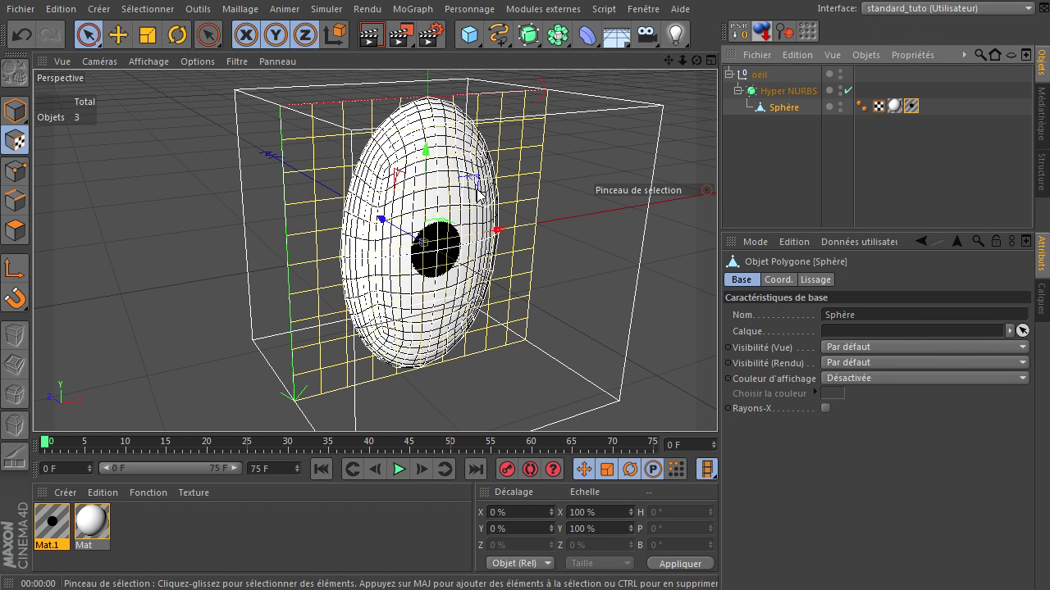
left_click_drag(476, 179, 447, 249)
left_click(15, 110)
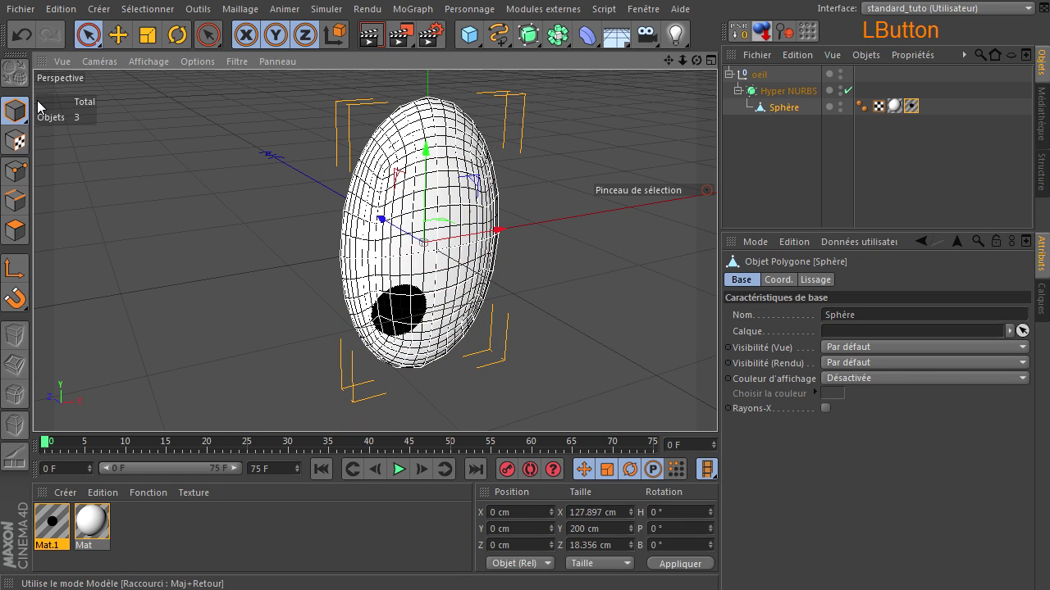
left_click(370, 35)
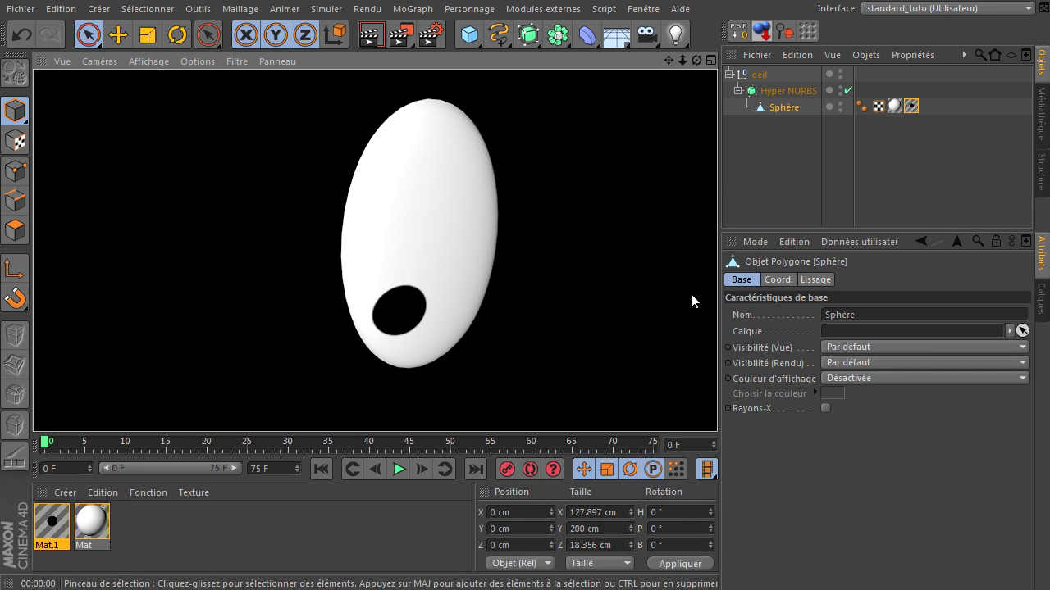
Step: Move the pupil's texture projection to the upper right of the eye and render the view
mouse_move(696, 61)
left_mouse_down()
mouse_move(724, 416)
mouse_move(696, 66)
left_mouse_up()
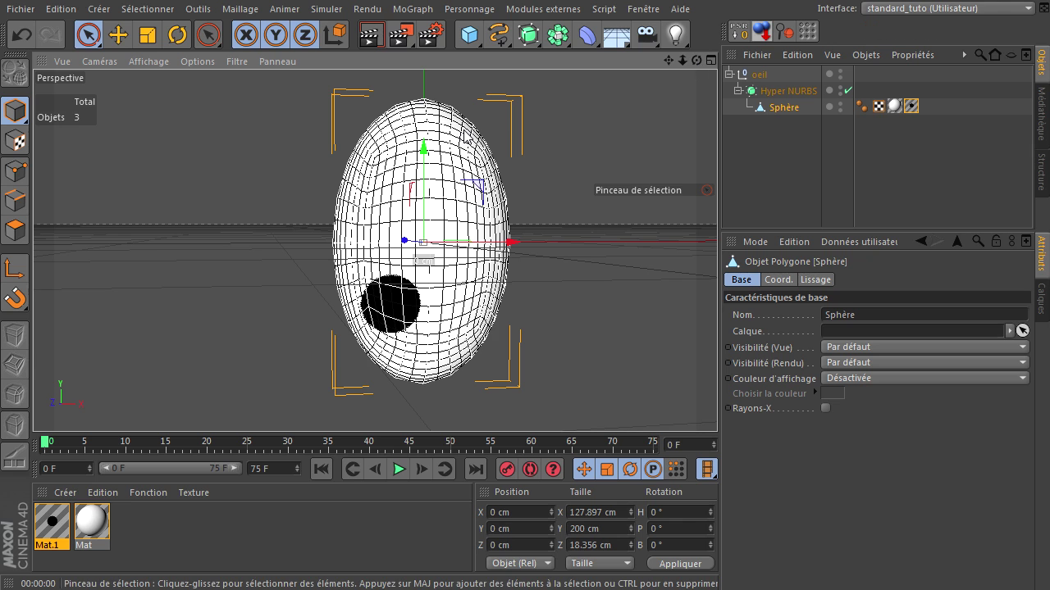
left_click(910, 106)
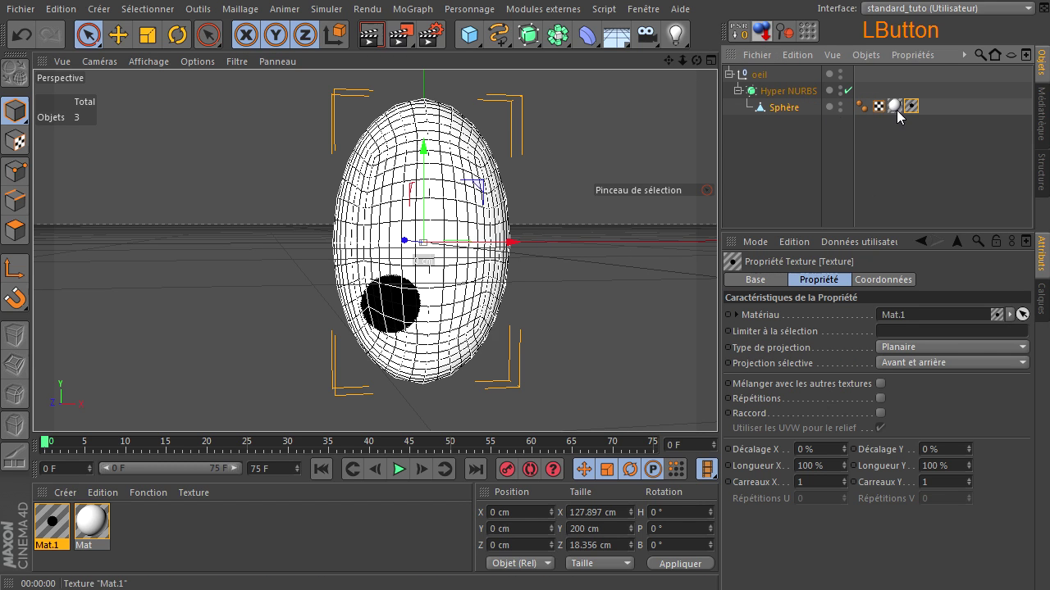
left_click(779, 107)
left_click(15, 141)
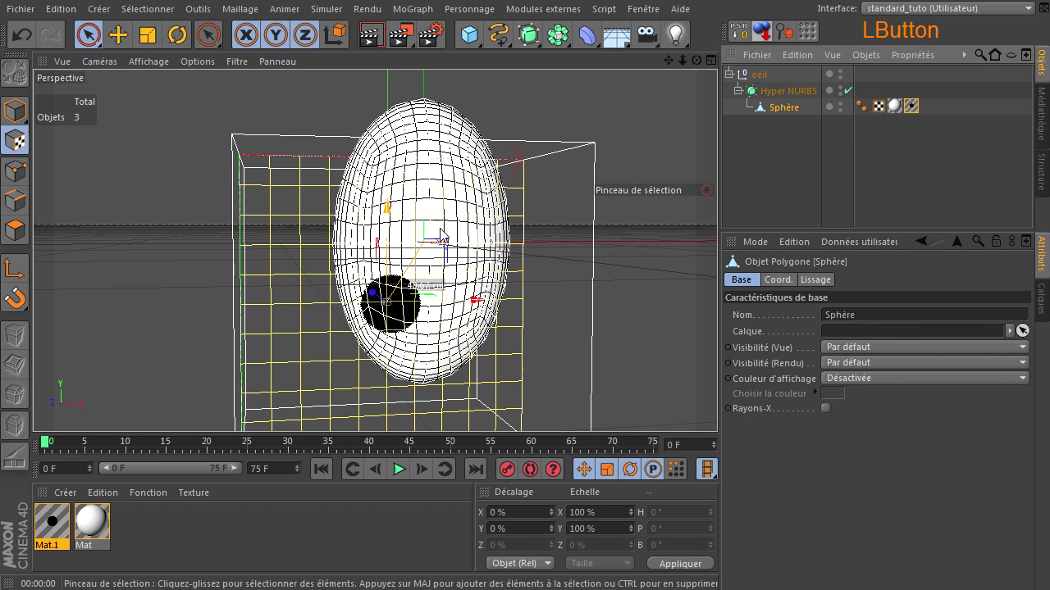
left_click_drag(441, 235, 515, 133)
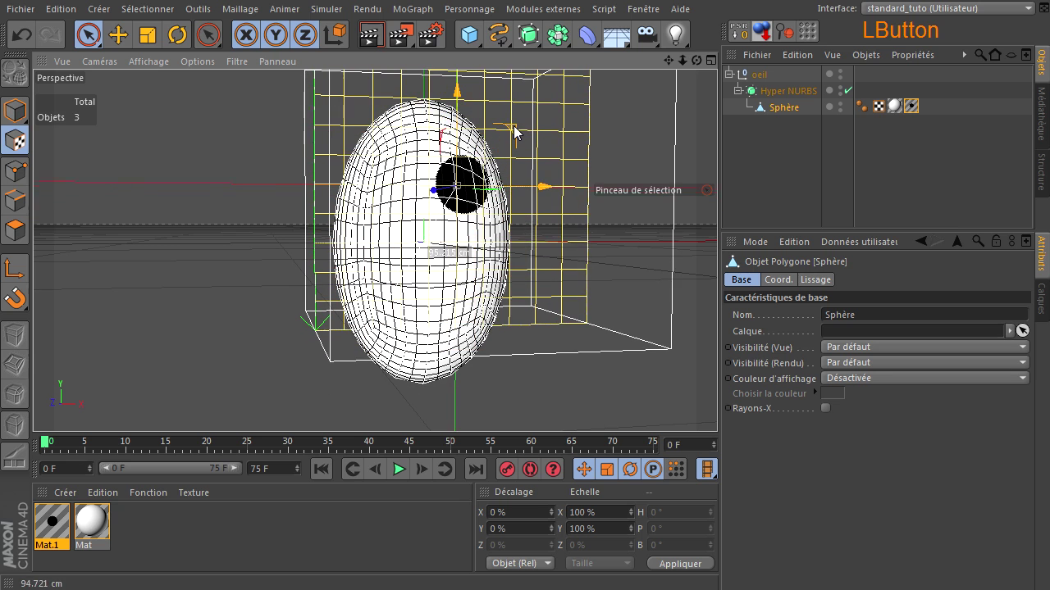
left_click(547, 382)
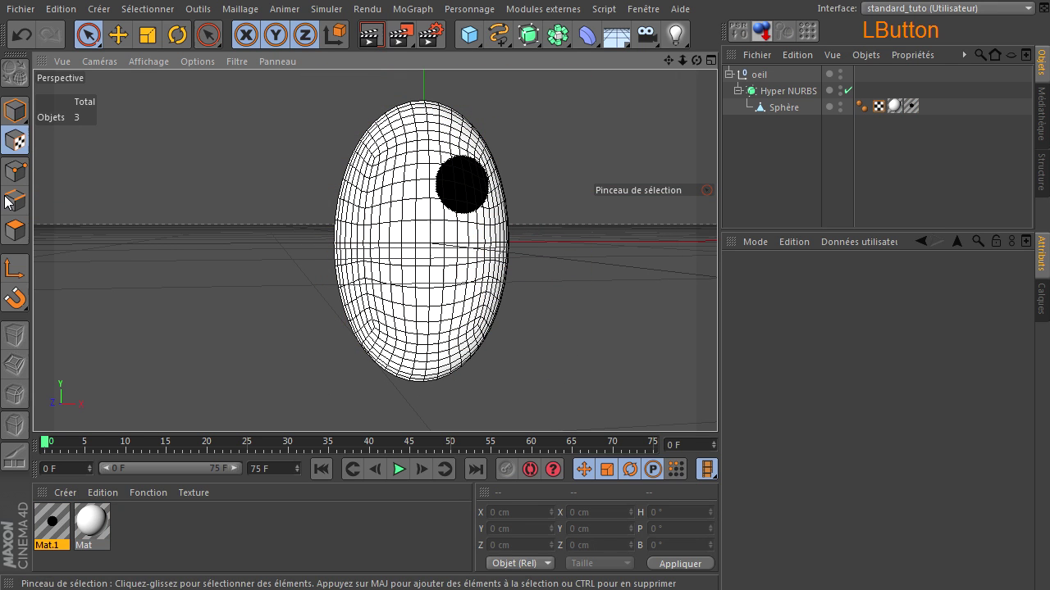
left_click(14, 110)
left_click(370, 35)
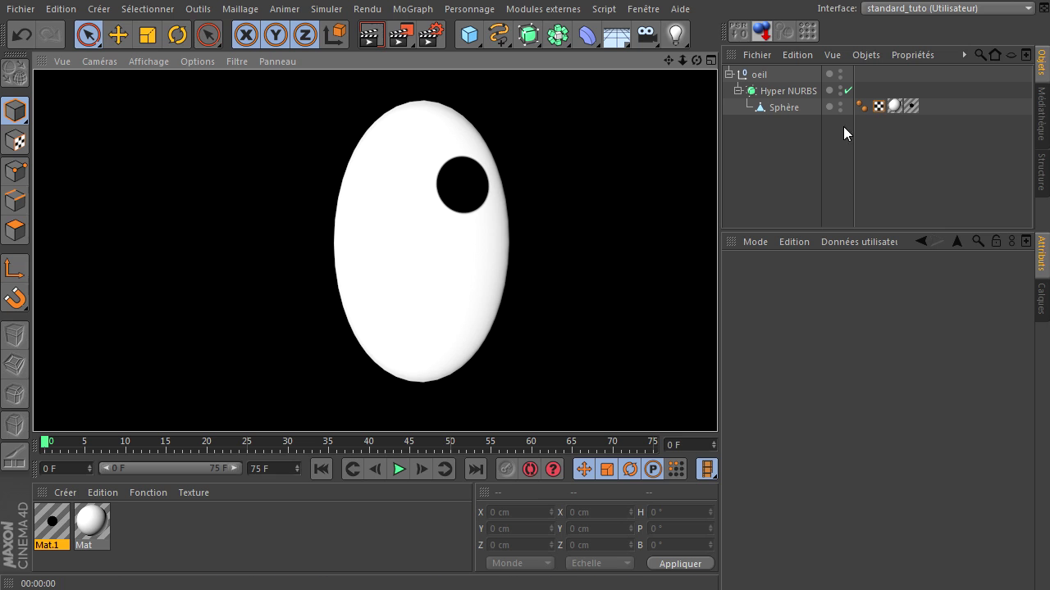
Step: Move the Mat.1 texture projection back so the pupil sits at the centre of the eye, and return to model mode
left_click(785, 108)
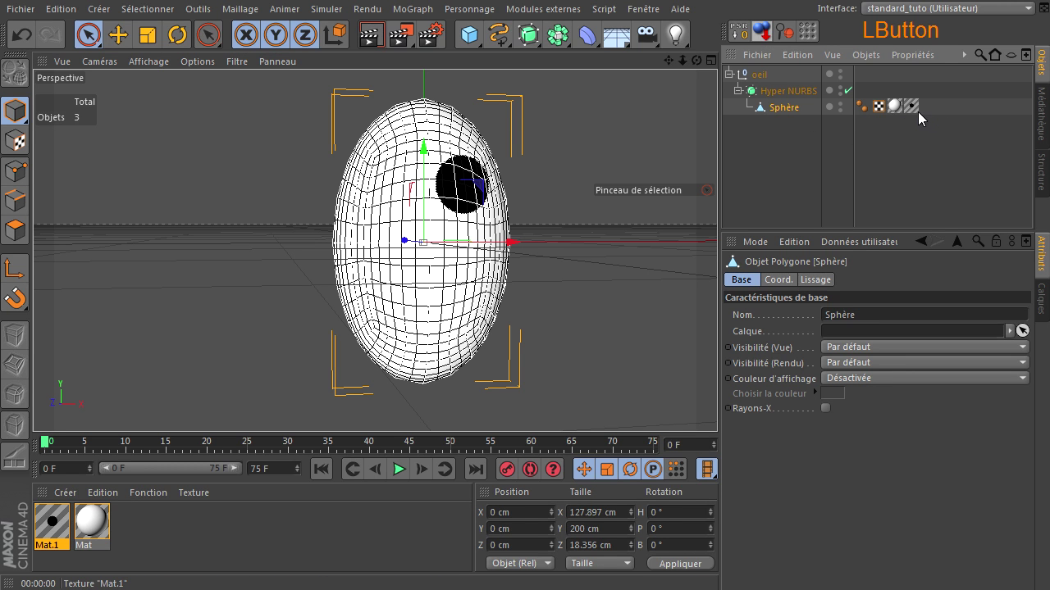
left_click(911, 107)
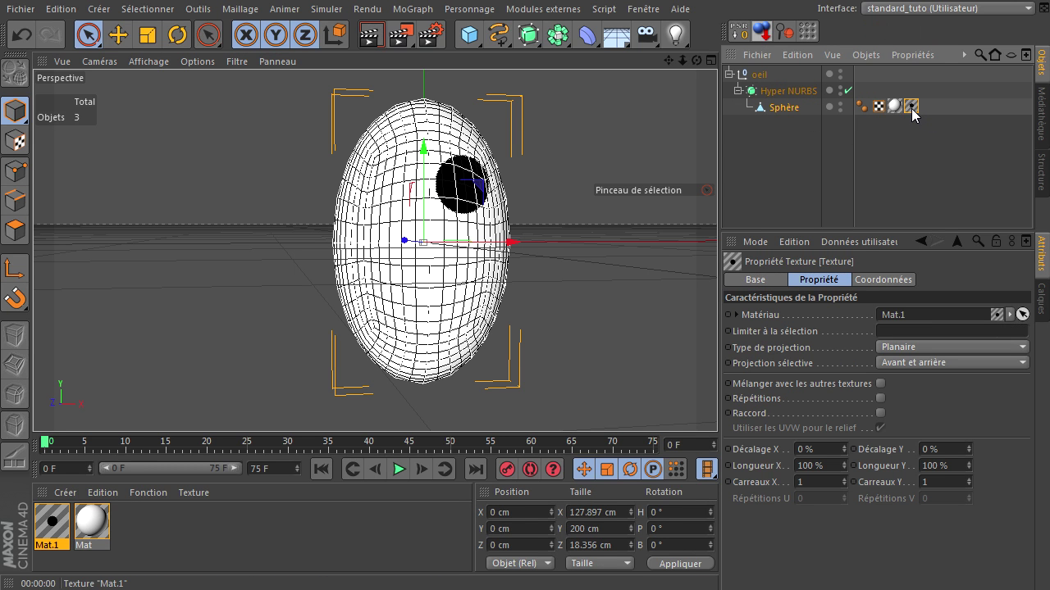
left_click(729, 74)
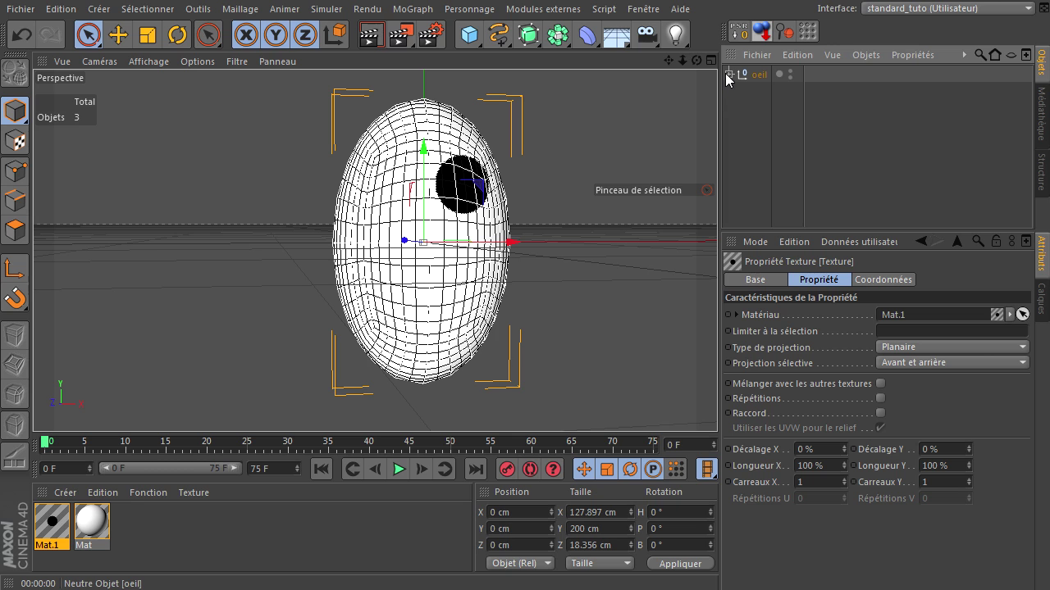
left_click(729, 73)
left_click(775, 108)
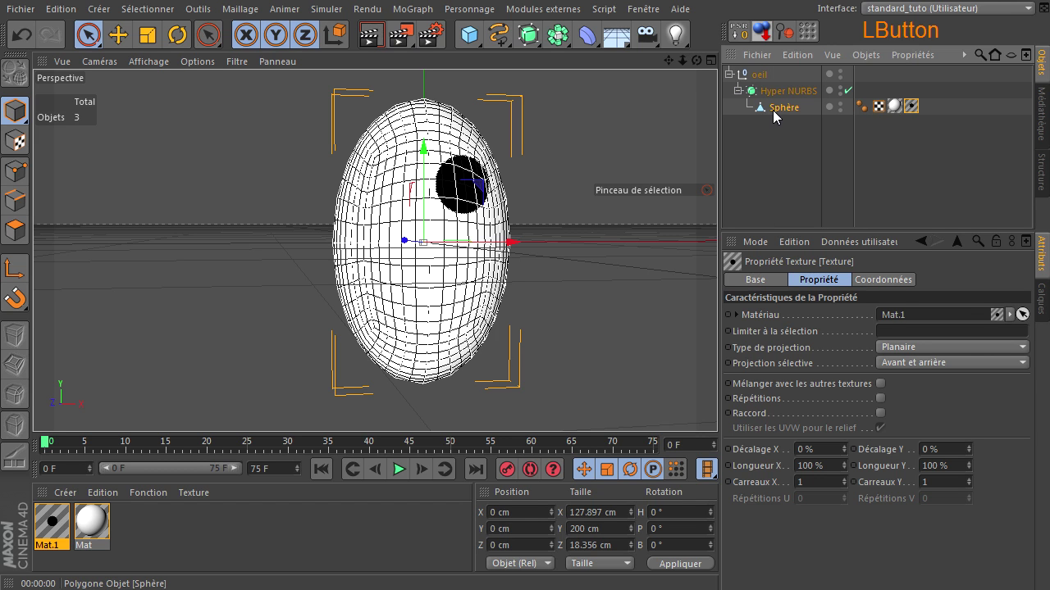
left_click(910, 107)
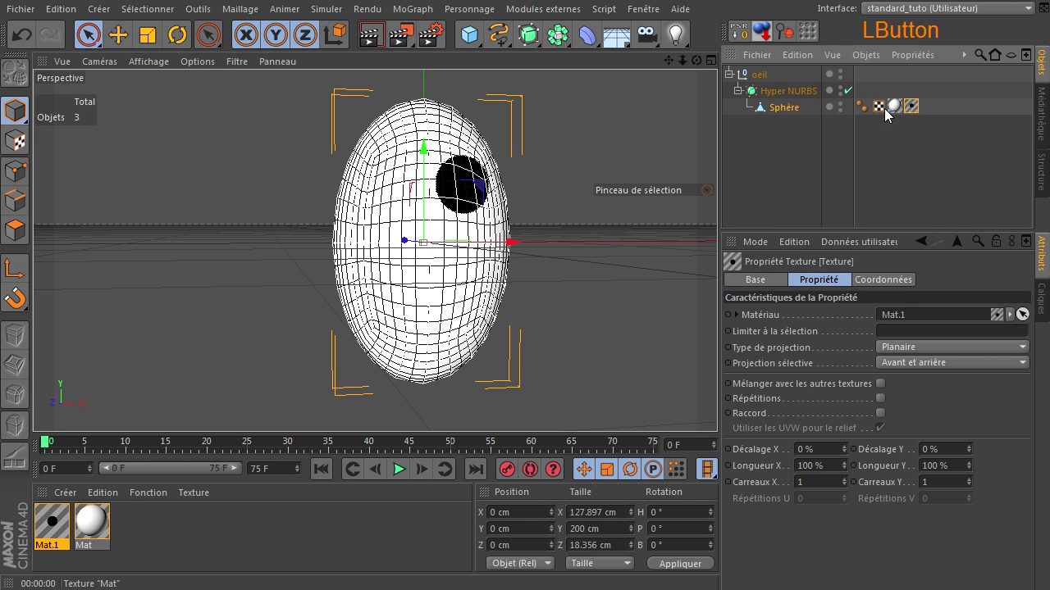
left_click(16, 141)
left_click_drag(515, 135, 481, 192)
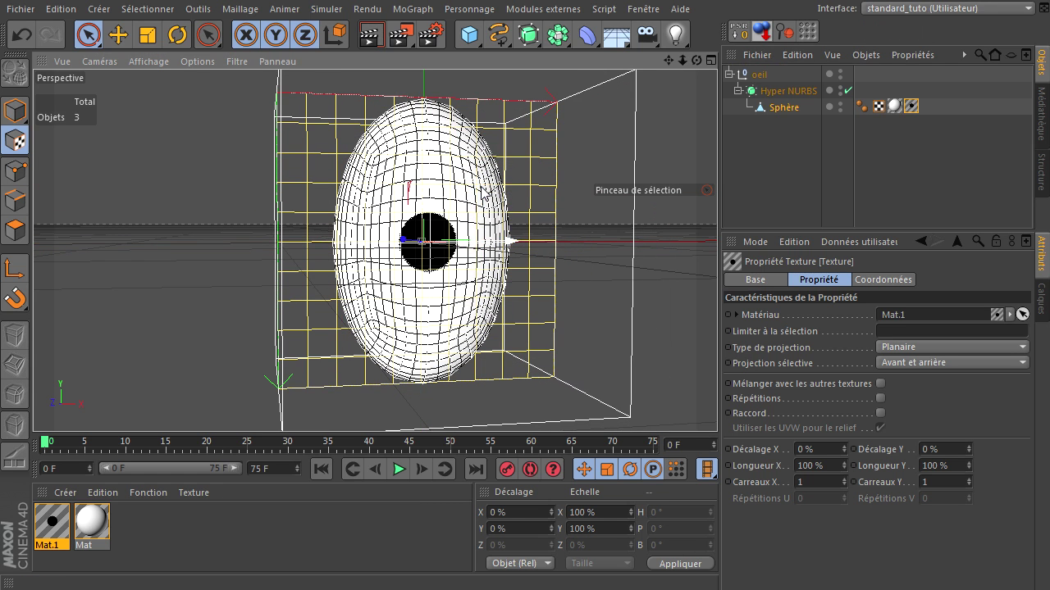
left_click(15, 140)
left_click(16, 110)
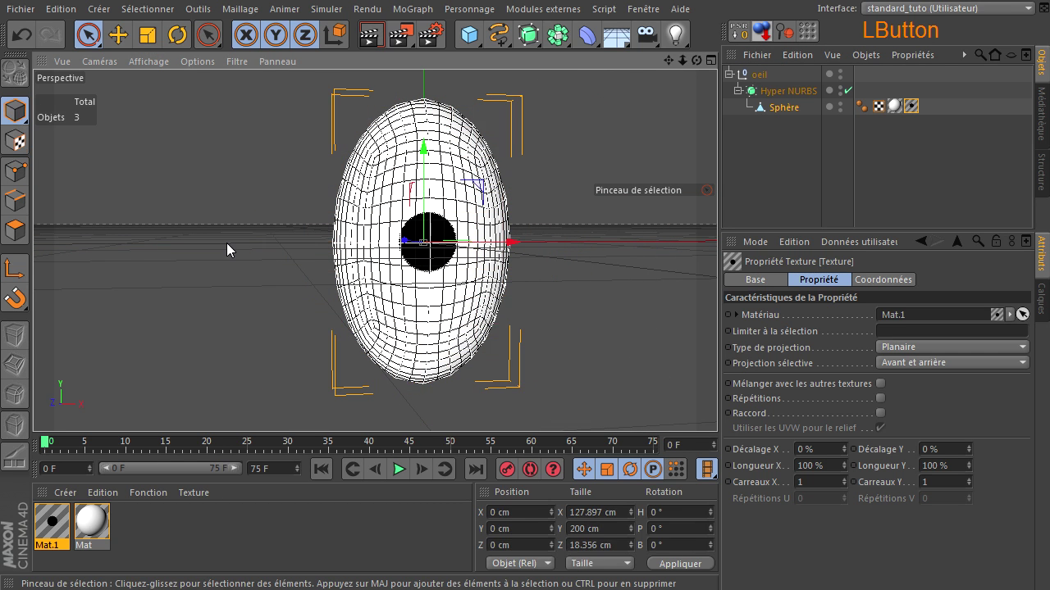
left_click(843, 212)
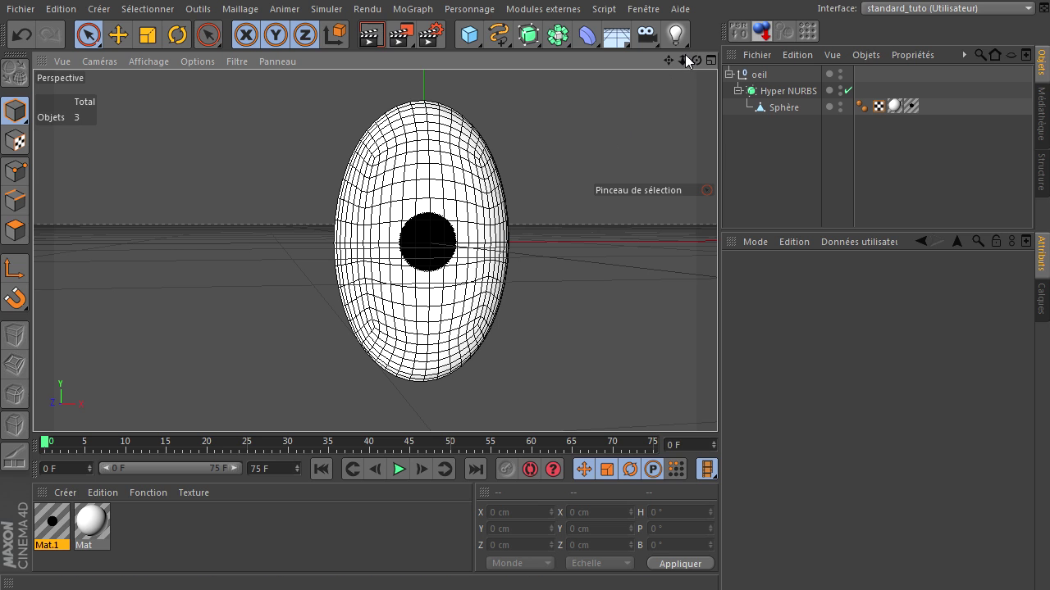
Step: Add a sphere primitive to the scene and set its radius to 10 cm
left_click_drag(696, 60, 447, 271)
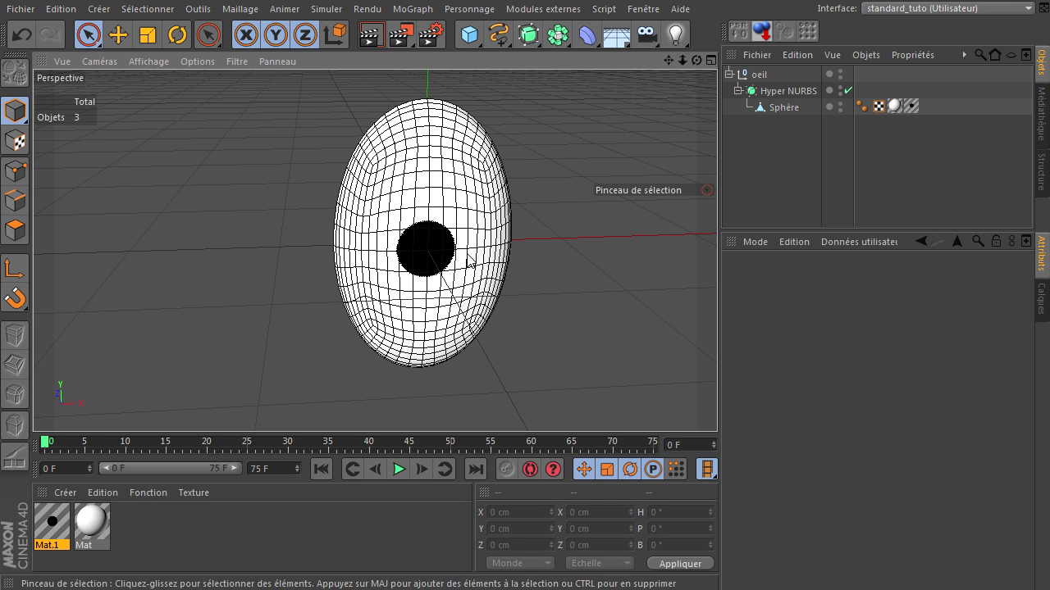
left_click_drag(470, 35, 883, 80)
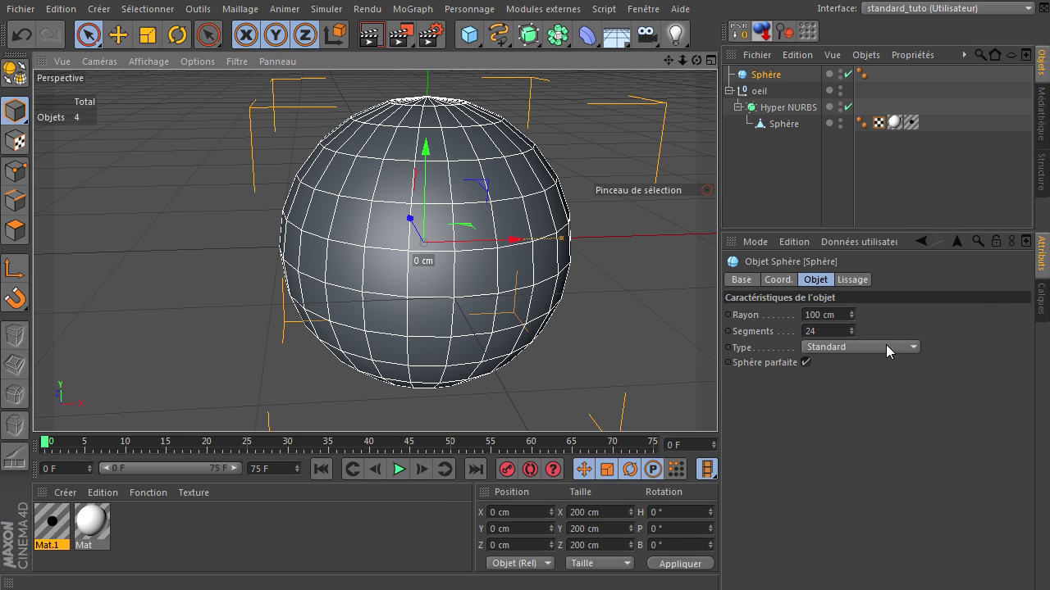
left_click(831, 317)
type("2")
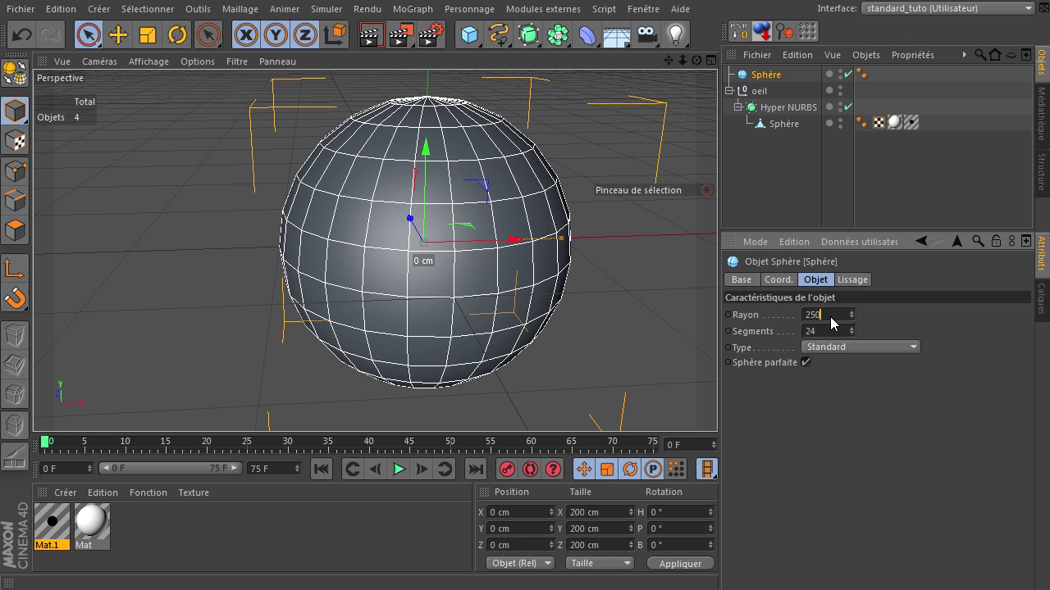
type("50")
key("Return")
left_click(831, 323)
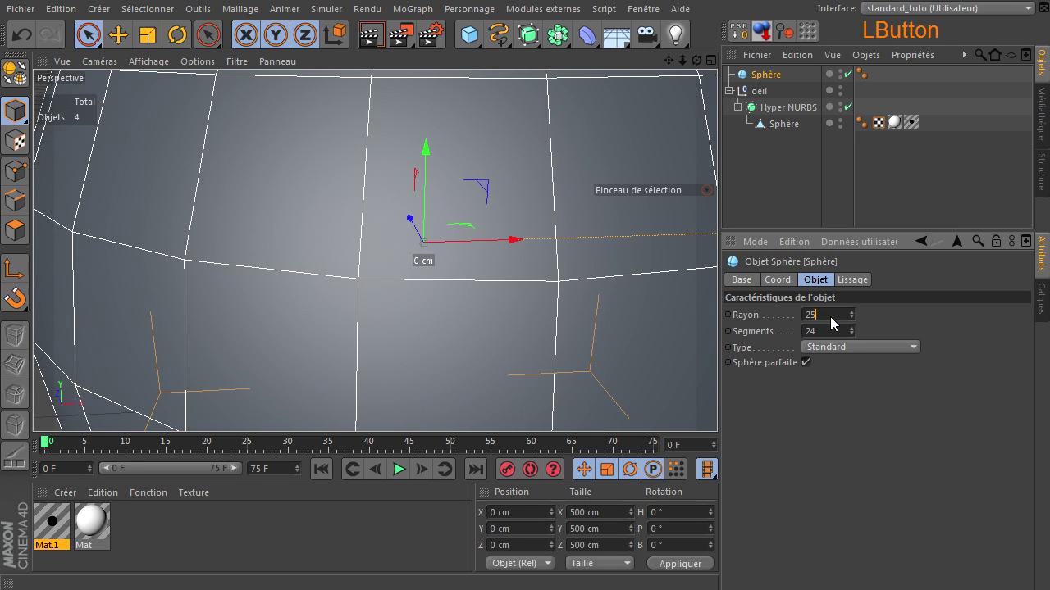
key("Return")
left_click(830, 317)
type("1")
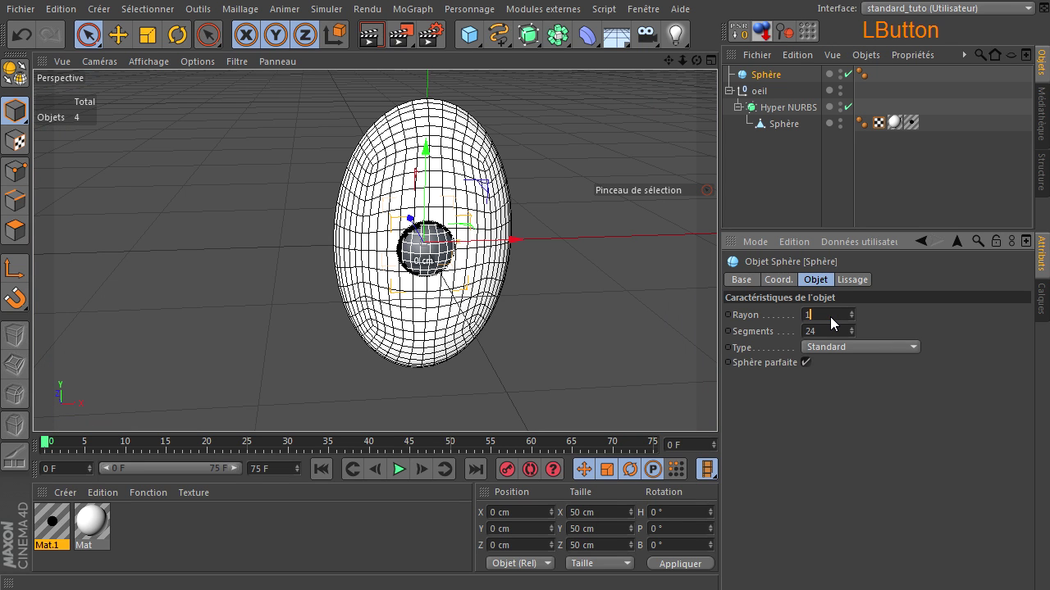
type("0")
key("Return")
Step: Reduce the small sphere's segments to 10
left_click_drag(696, 59, 717, 402)
left_click(824, 333)
type("12")
key("Return")
mouse_move(696, 62)
left_mouse_down()
mouse_move(717, 402)
mouse_move(700, 64)
left_mouse_up()
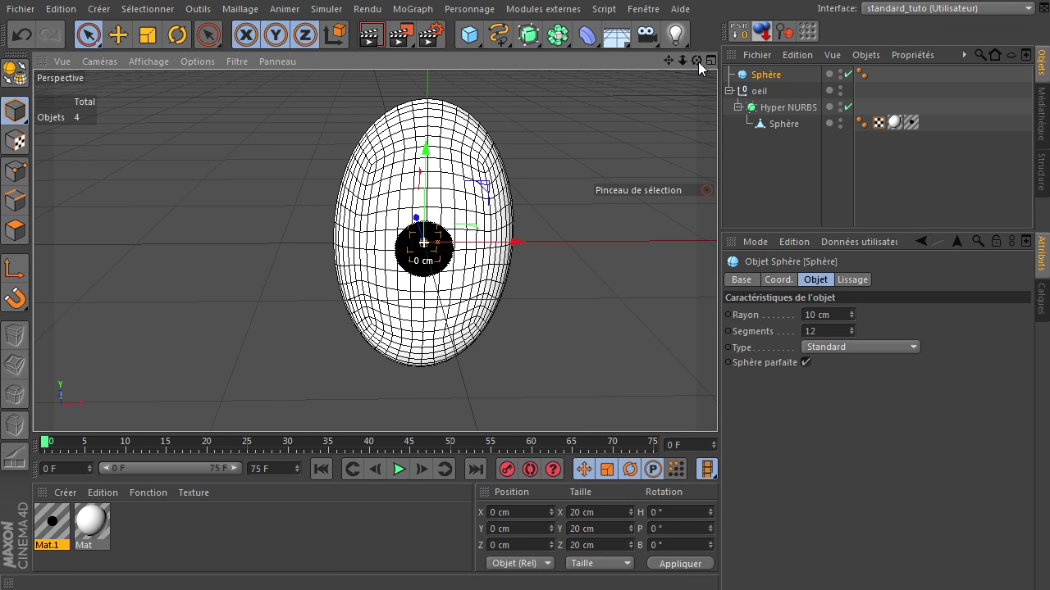
left_click(825, 332)
type("10")
key("Return")
Step: Move the small sphere in front of the eye to about -65 cm in Z and hide it from renders, checking with a render
mouse_move(696, 63)
left_mouse_down()
mouse_move(716, 402)
mouse_move(696, 64)
left_mouse_up()
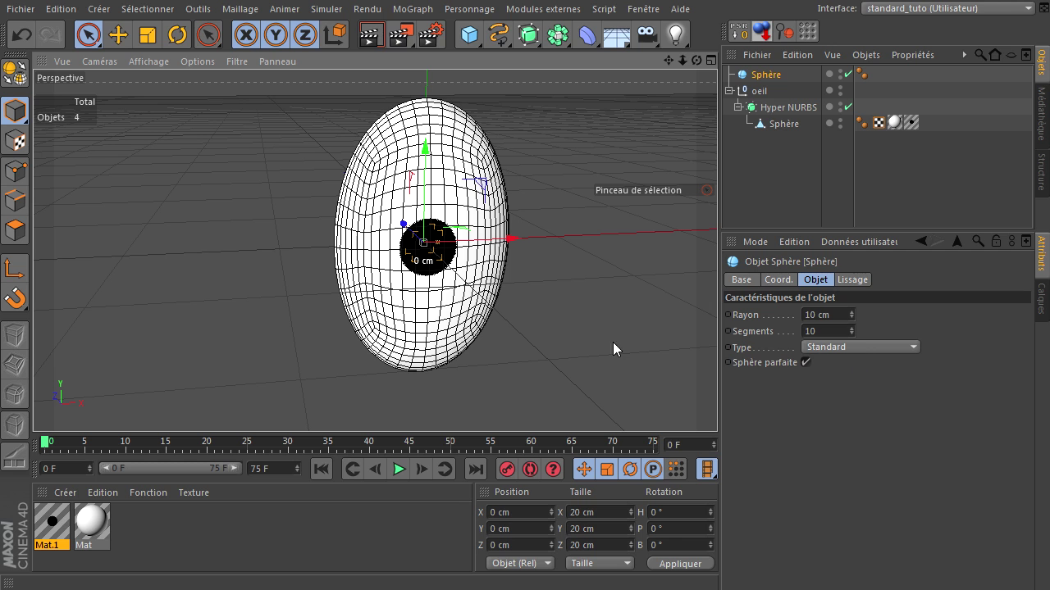
left_click_drag(404, 225, 445, 243)
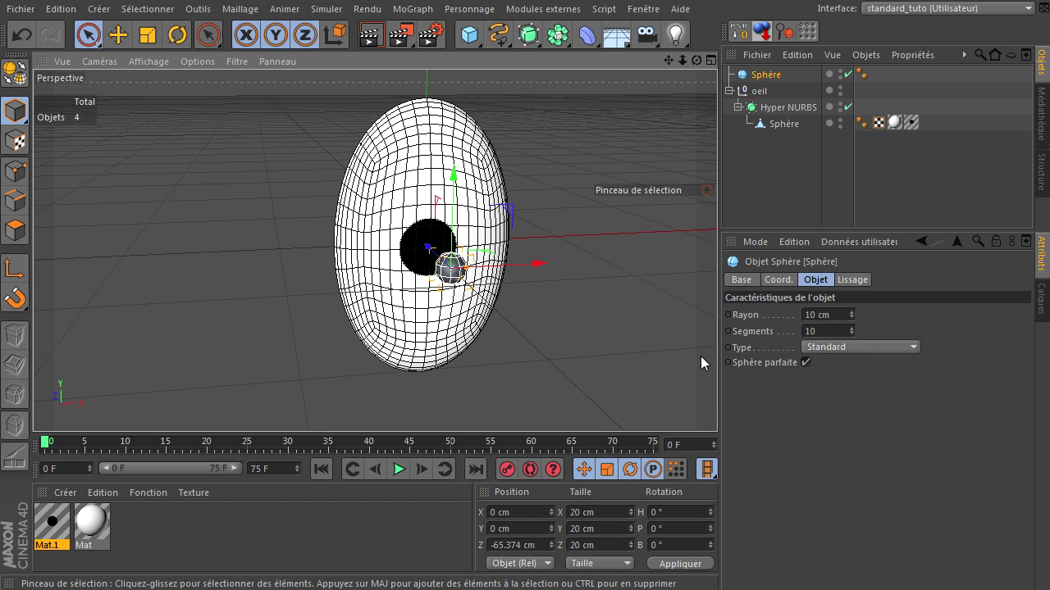
left_click_drag(697, 61, 466, 375)
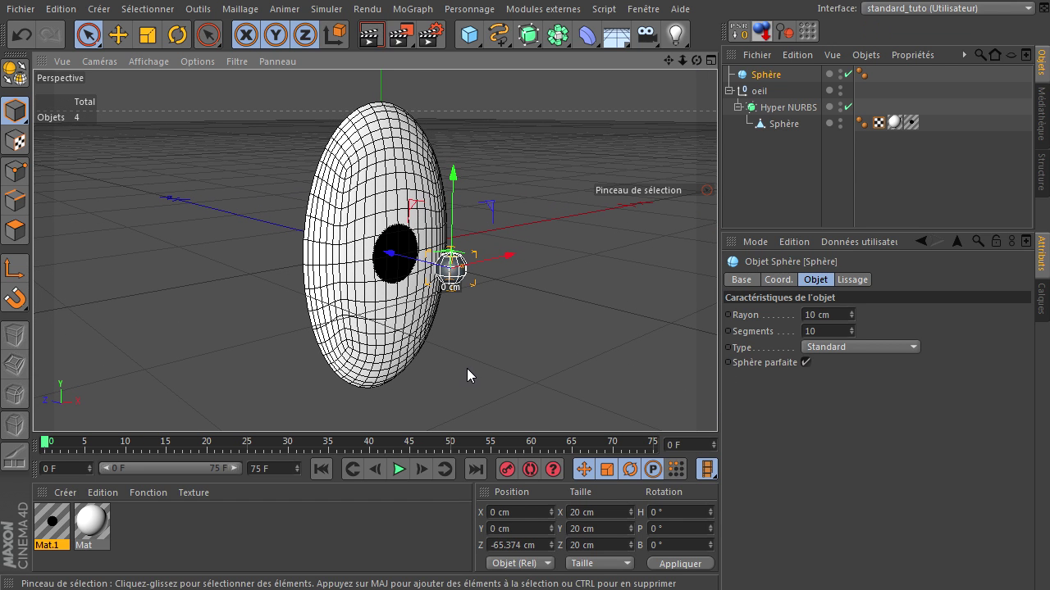
left_click(841, 77)
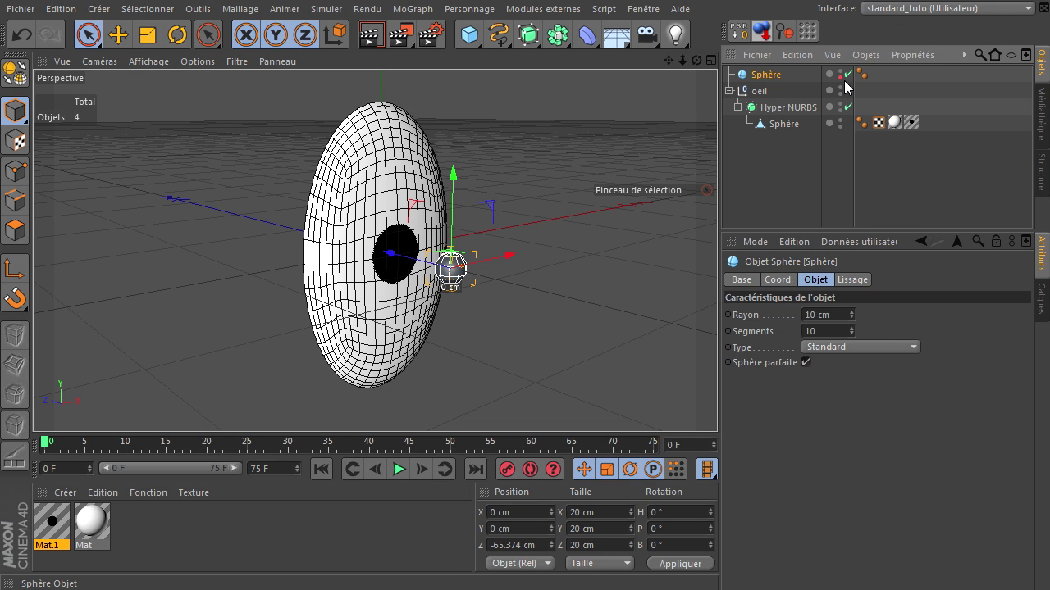
left_click(370, 35)
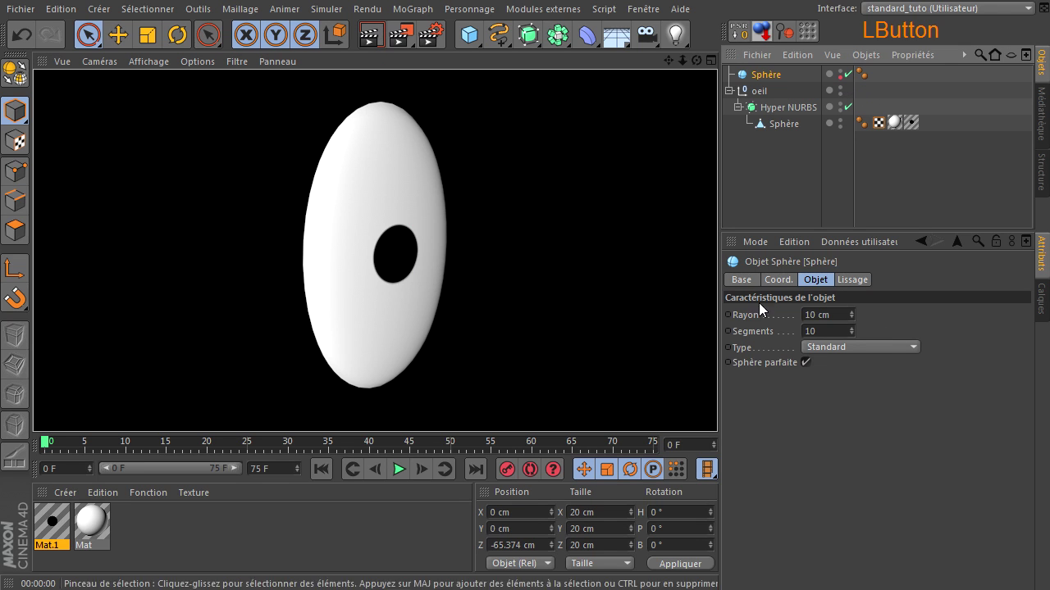
left_click(757, 194)
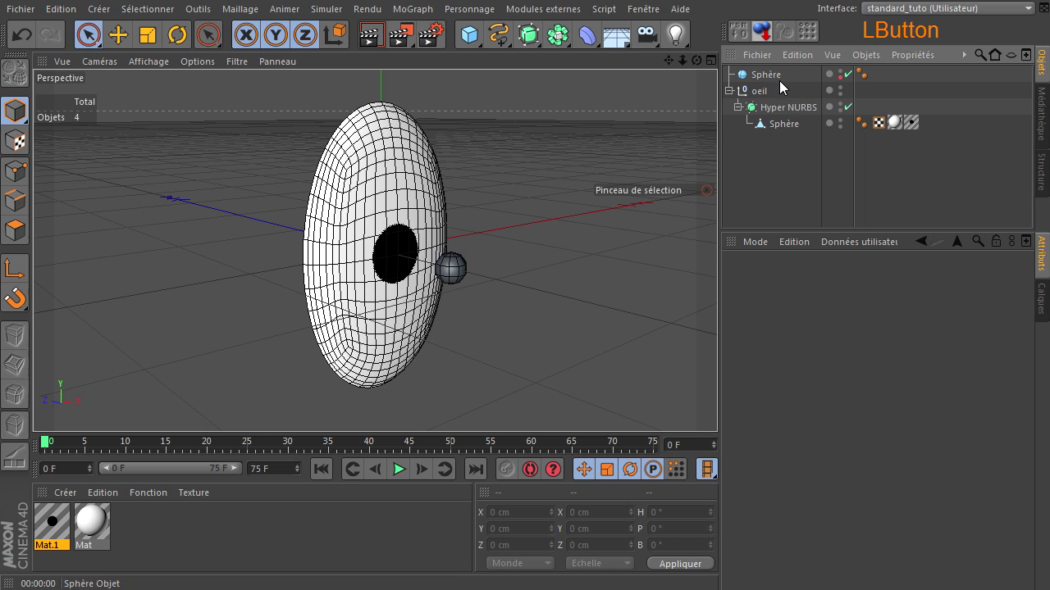
left_click(780, 79)
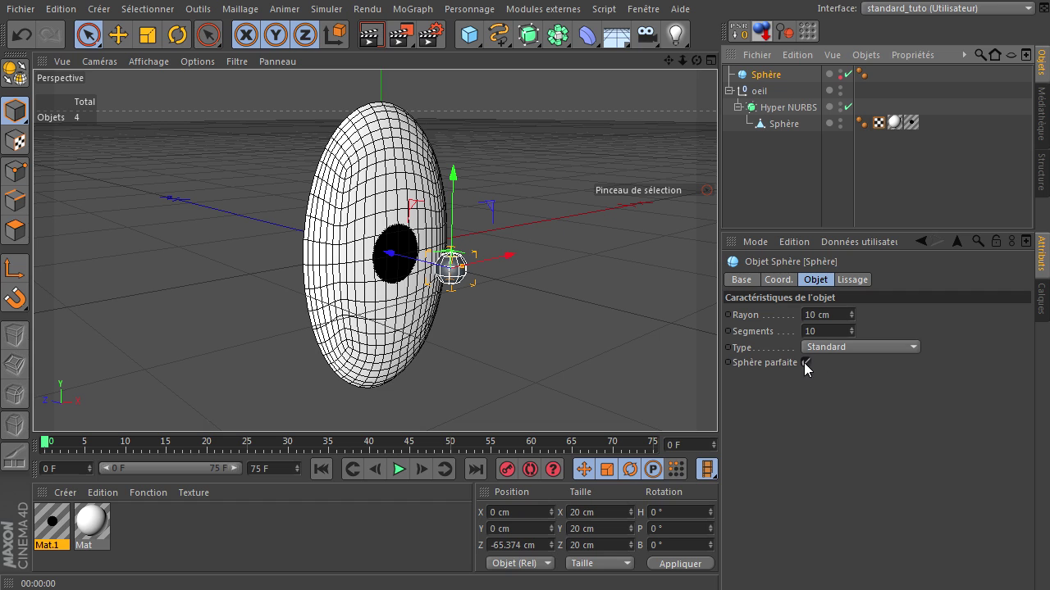
left_click(459, 275)
left_click(458, 276)
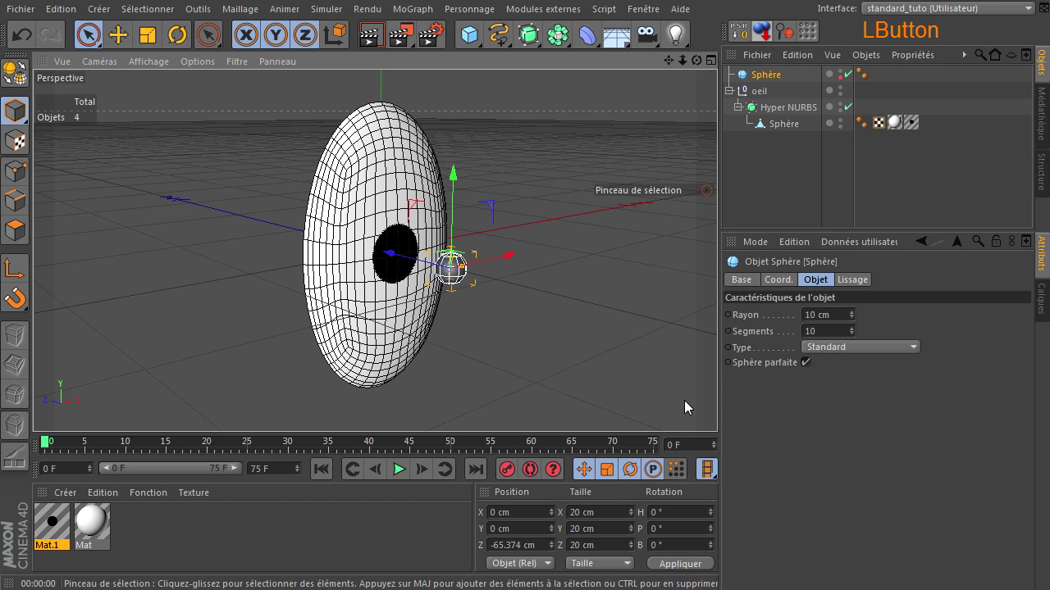
Step: Collapse the oeil hierarchy and move the small sphere back along Z to about -18 cm, onto the pupil
left_click(729, 92)
left_click(446, 321)
left_click(446, 272)
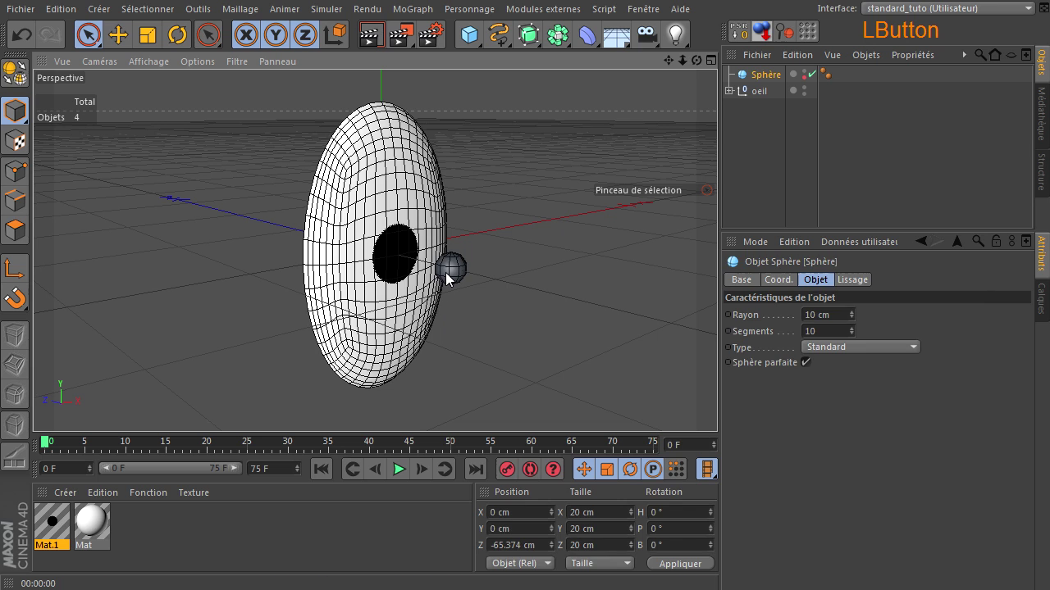
left_click(819, 218)
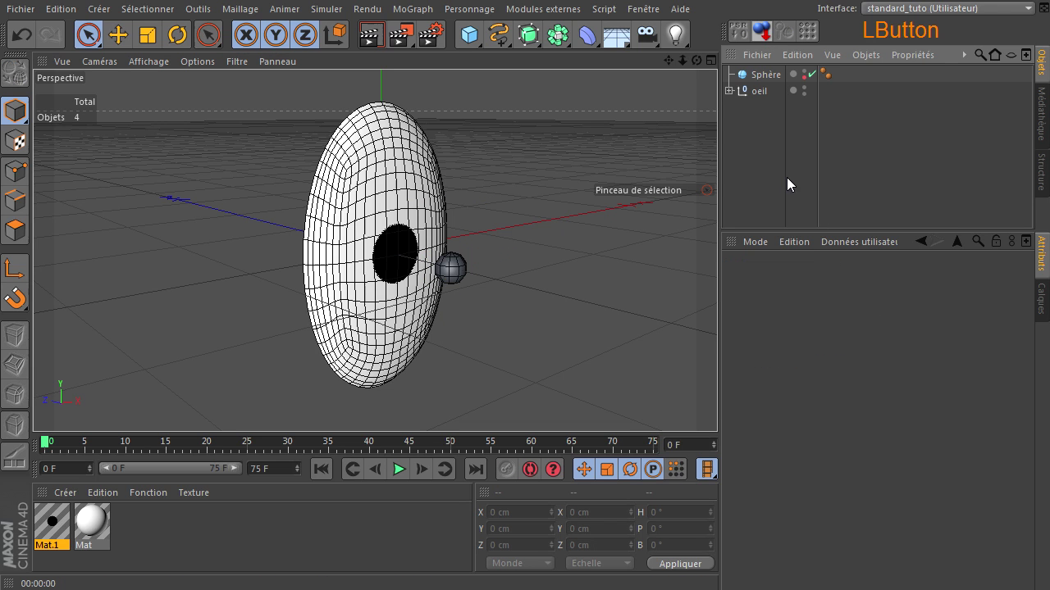
left_click(761, 74)
left_click_drag(410, 259, 358, 252)
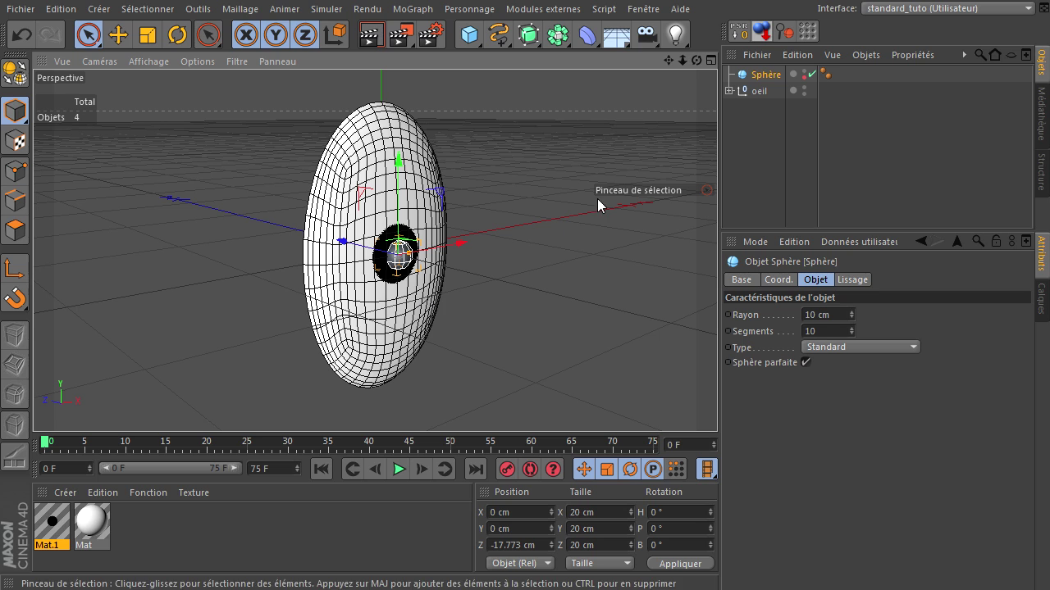
Step: Make the small sphere a child of the oeil null object and collapse the hierarchy
left_click(729, 91)
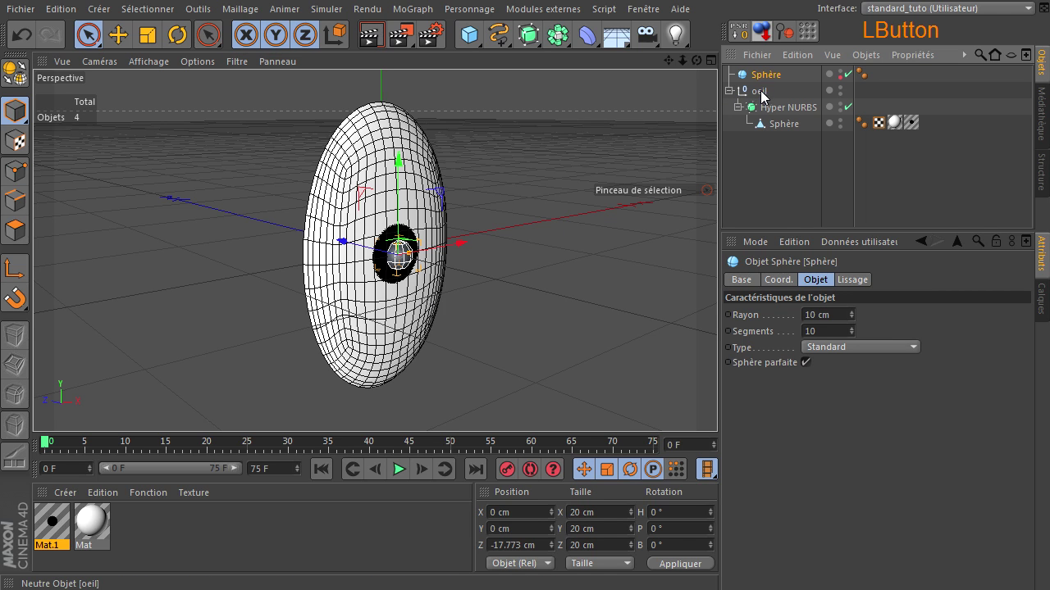
left_click_drag(771, 75, 770, 91)
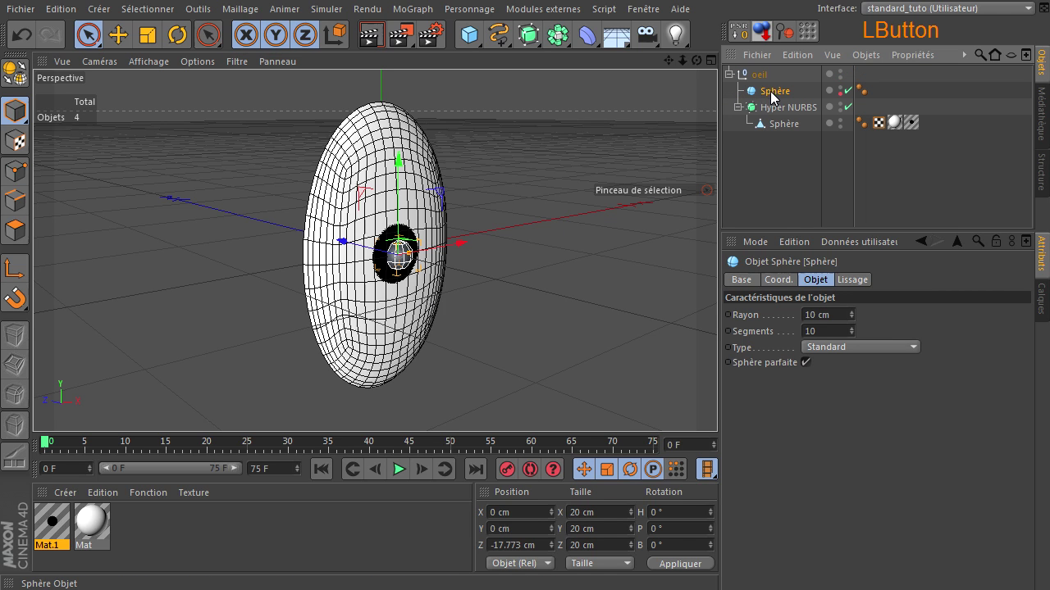
left_click(728, 74)
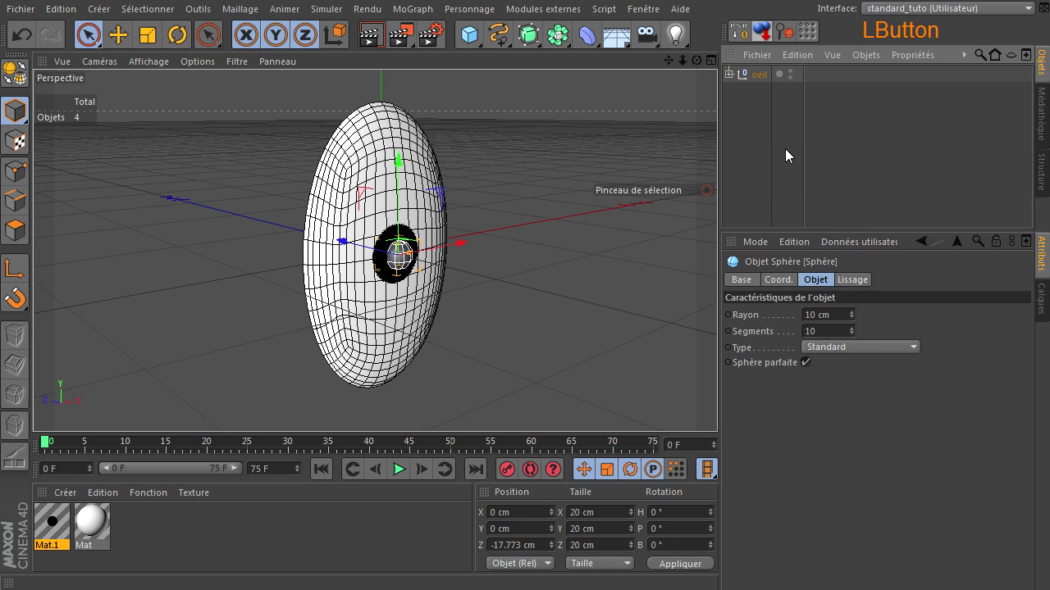
left_click(784, 150)
left_click(399, 258)
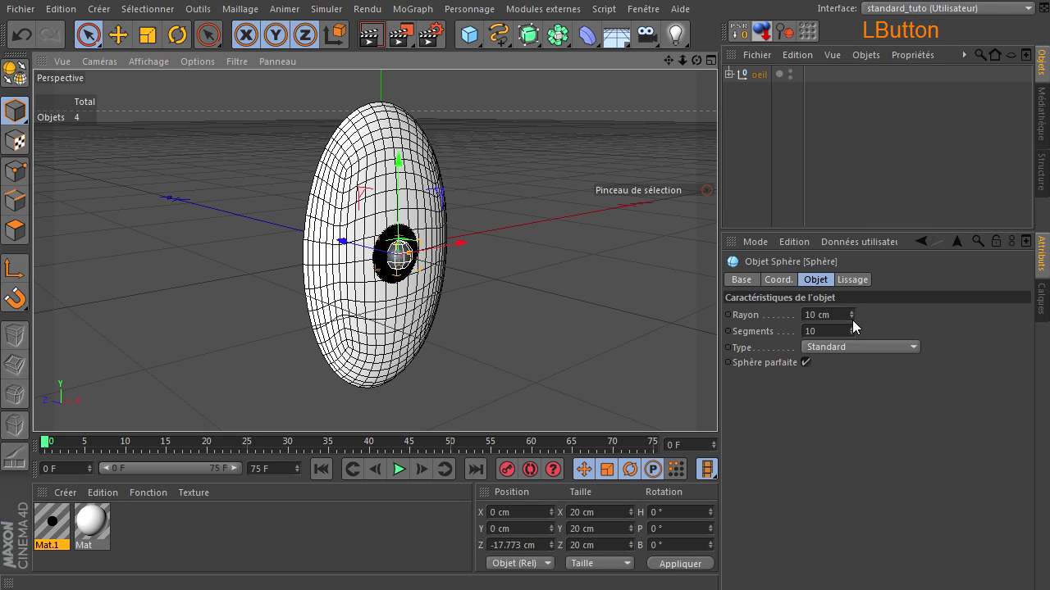
left_click(610, 269)
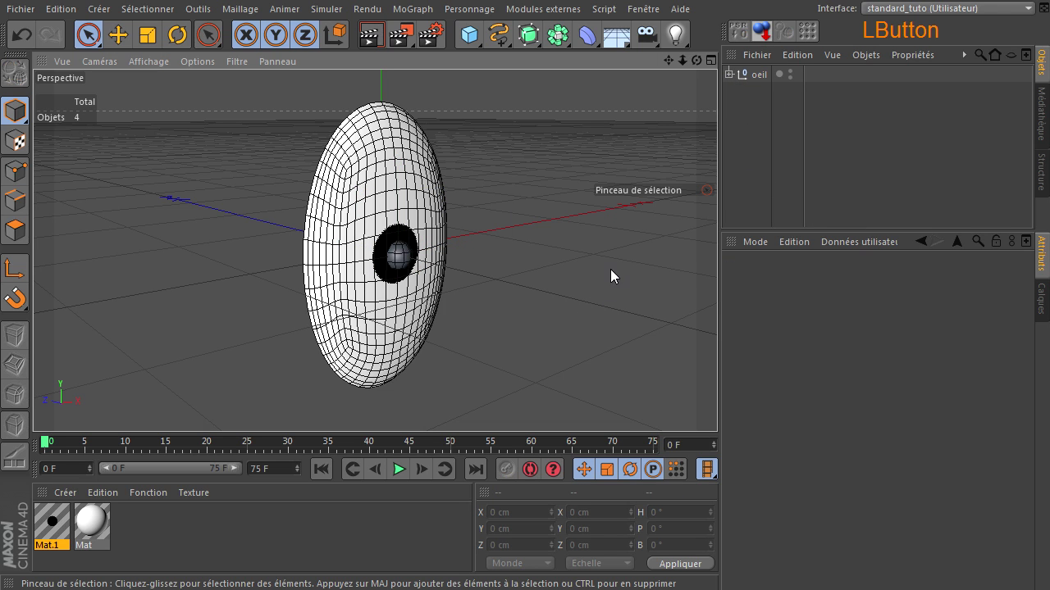
Step: Enable the small sphere's display colour (Activée) and set it to orange, RGB 228, 114, 0
left_click(401, 258)
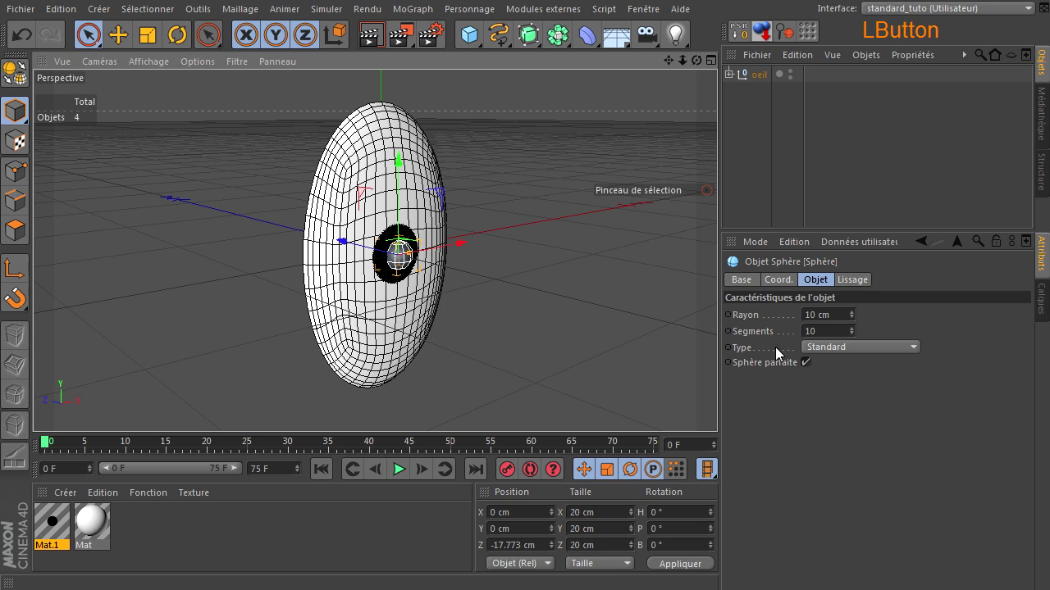
left_click(741, 281)
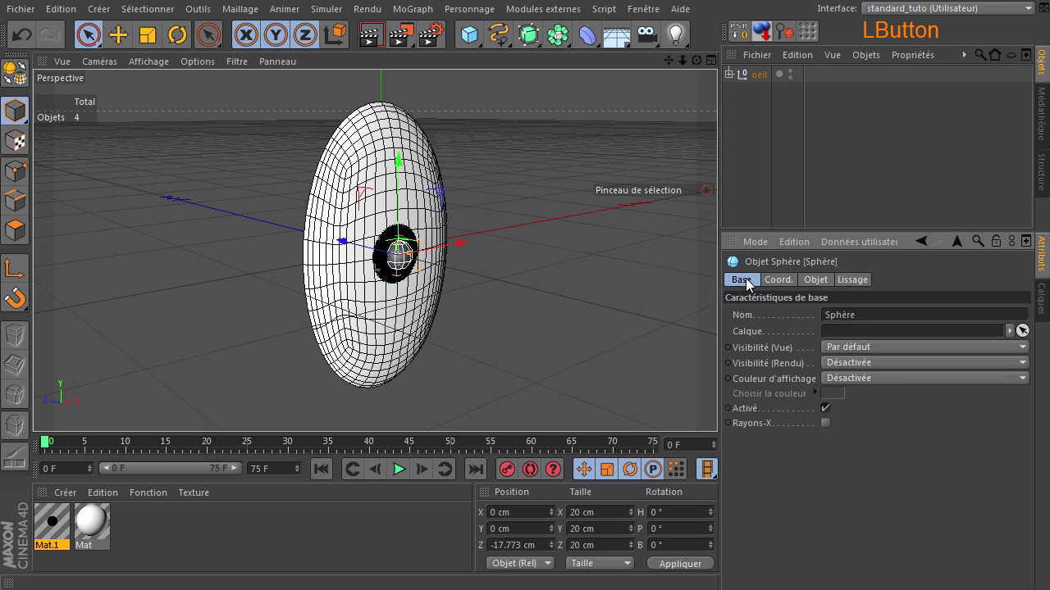
left_click(845, 380)
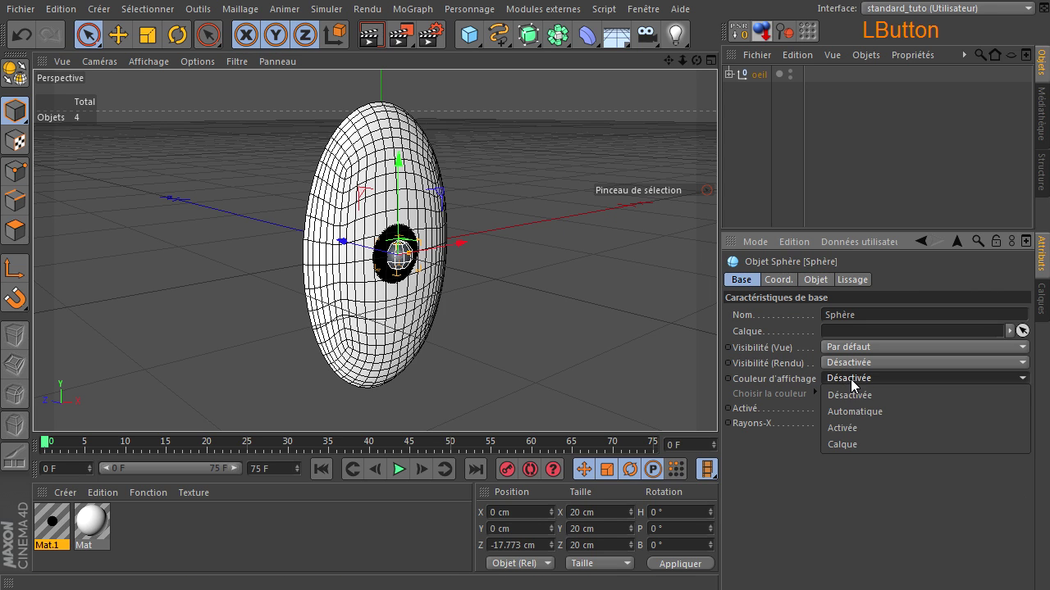
left_click(855, 426)
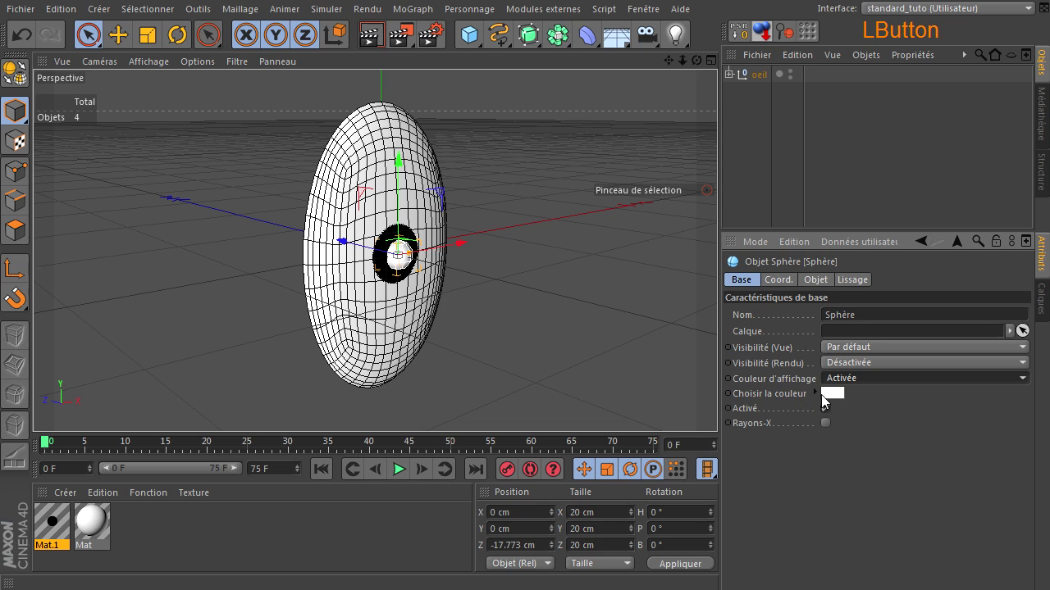
left_click(831, 393)
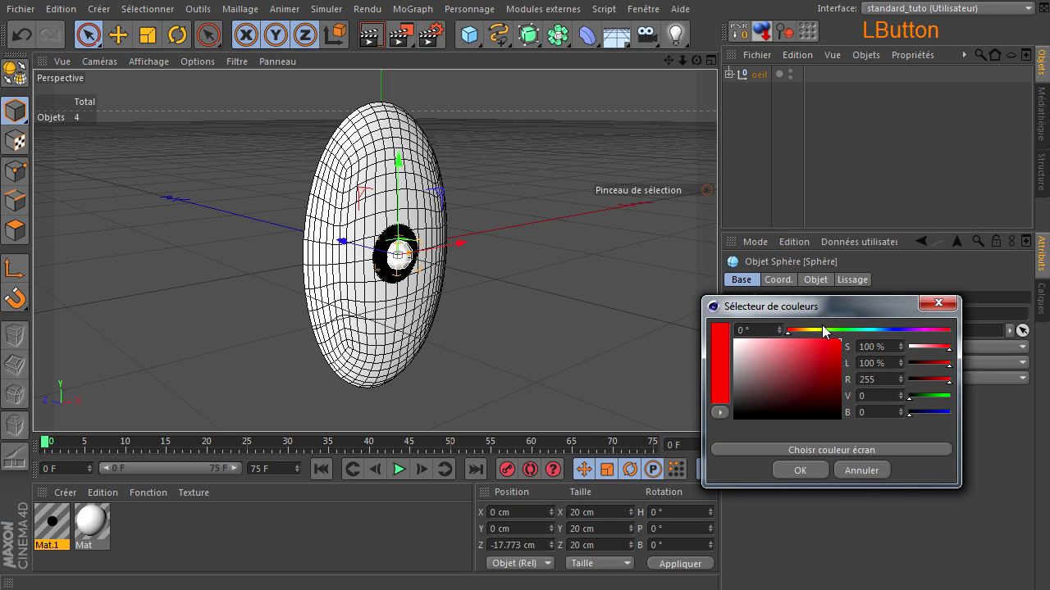
left_click(801, 331)
left_click_drag(825, 356, 800, 331)
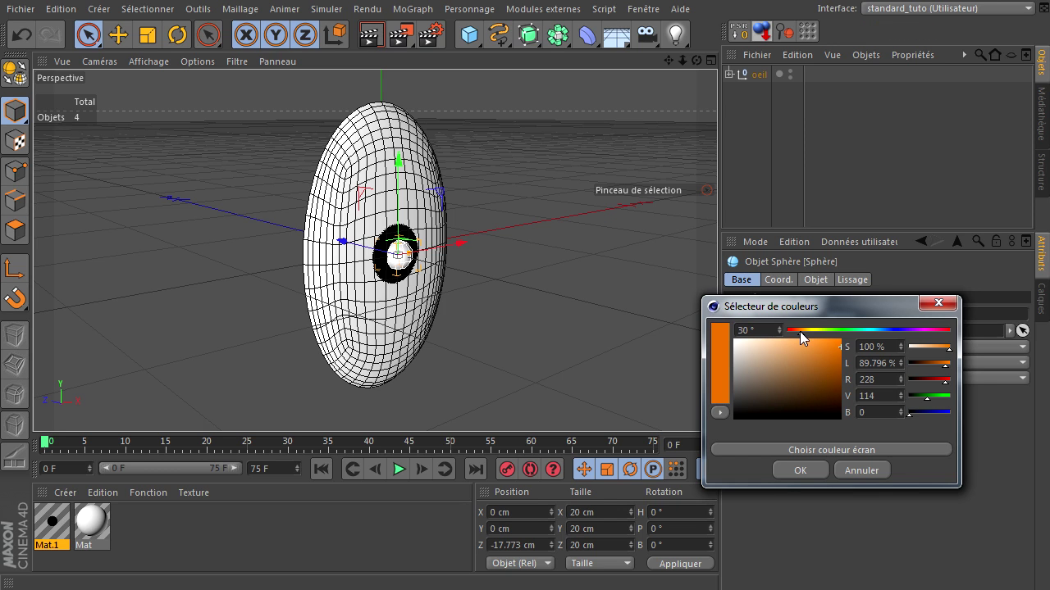
left_click(795, 469)
left_click(618, 345)
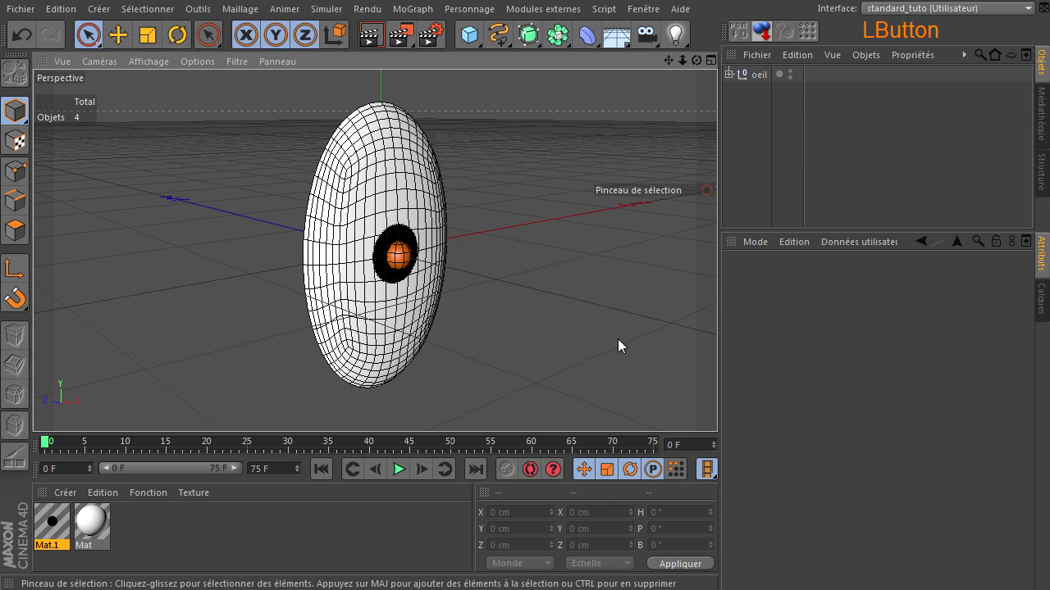
left_click(397, 261)
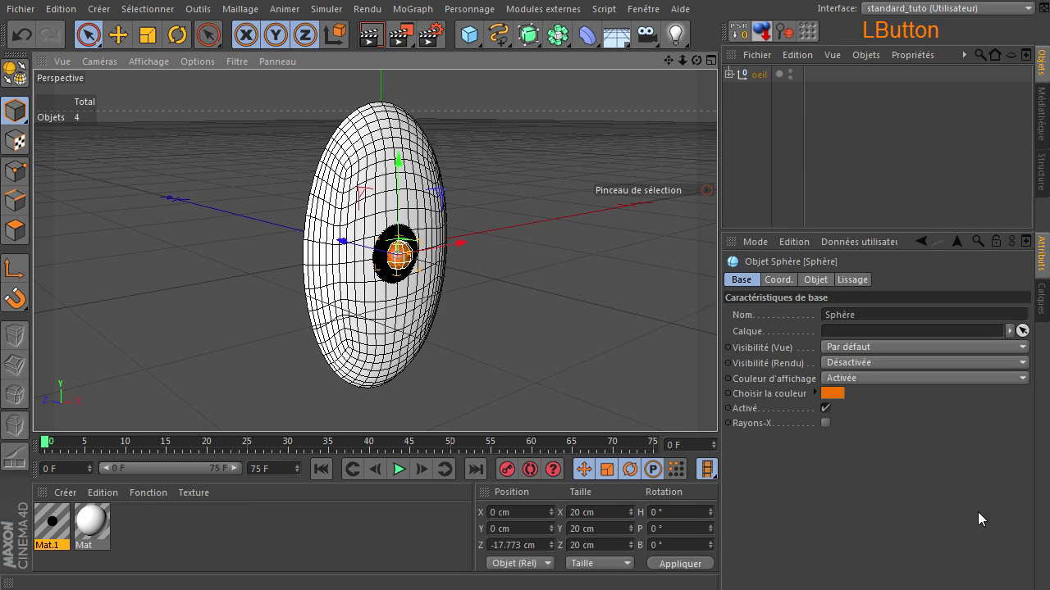
Step: Render the view to check whether the small coloured sphere shows in the render
left_click(533, 311)
left_click(370, 35)
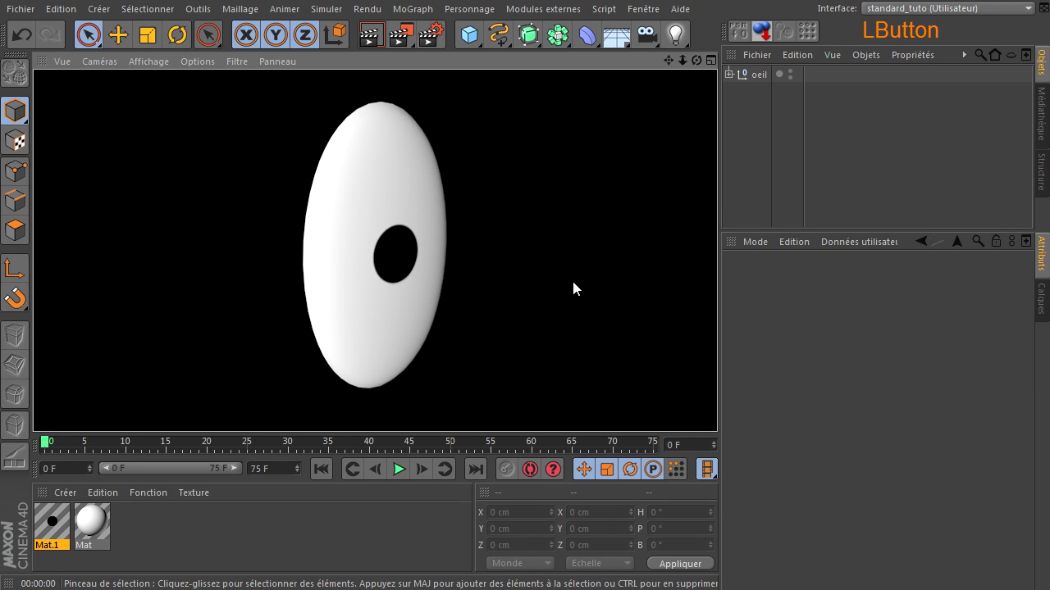
left_click(520, 275)
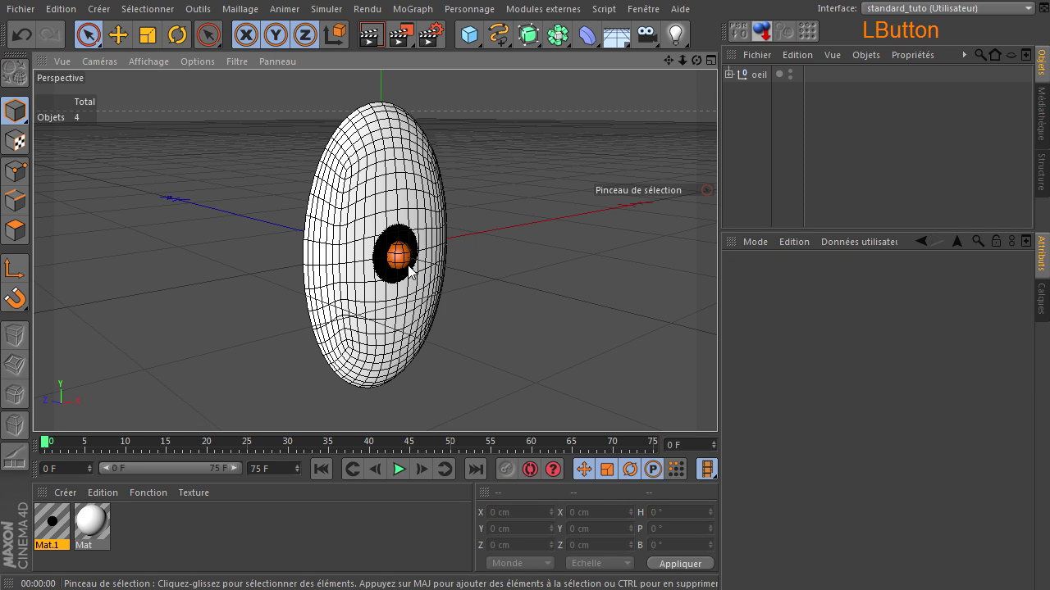
Step: Try moving the small sphere sideways along X to about -67 cm, and undo the move
left_click(407, 265)
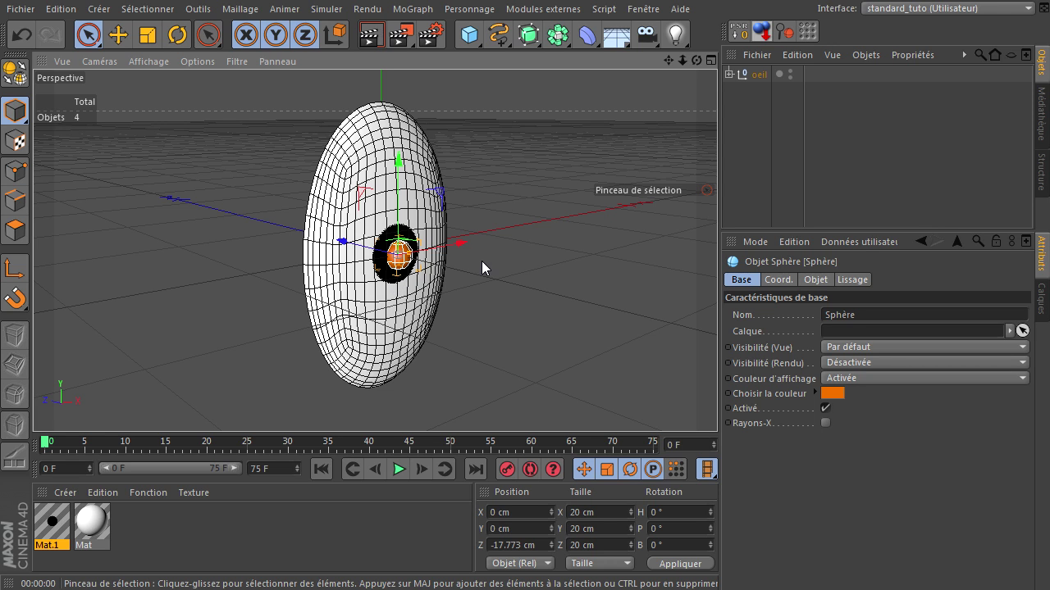
left_click_drag(460, 243, 382, 261)
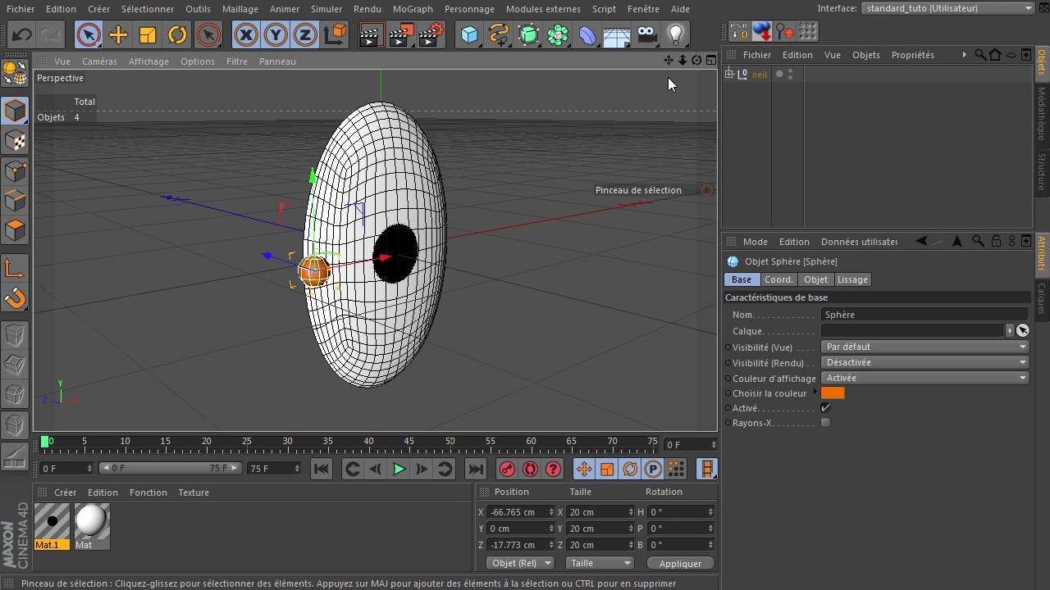
left_click_drag(697, 66, 178, 222)
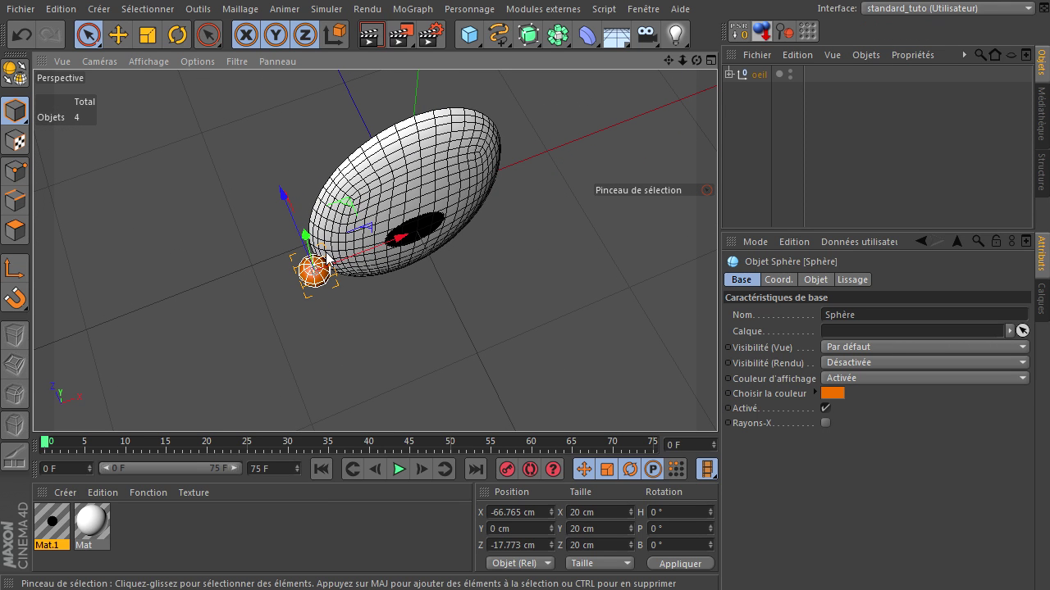
left_click(21, 34)
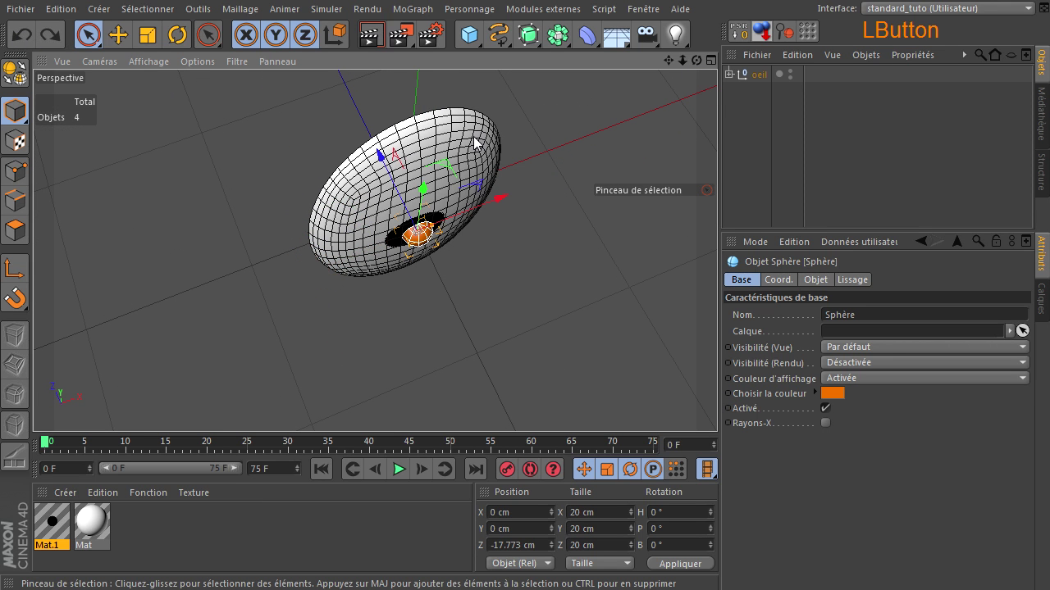
left_click_drag(697, 61, 683, 80)
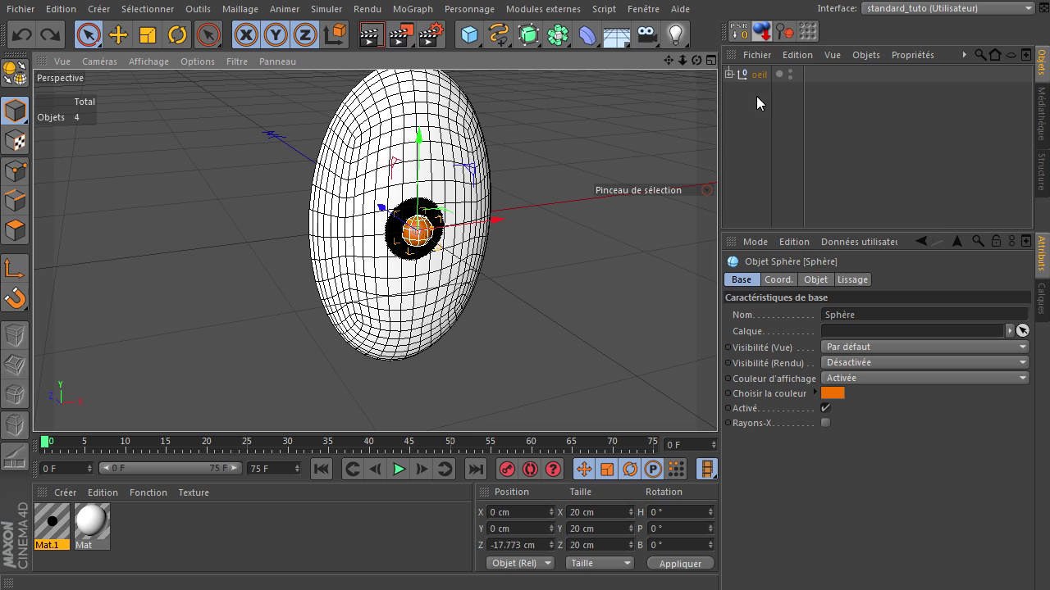
Step: Convert the small sphere under oeil into an editable polygon object and check it with a render
left_click(729, 74)
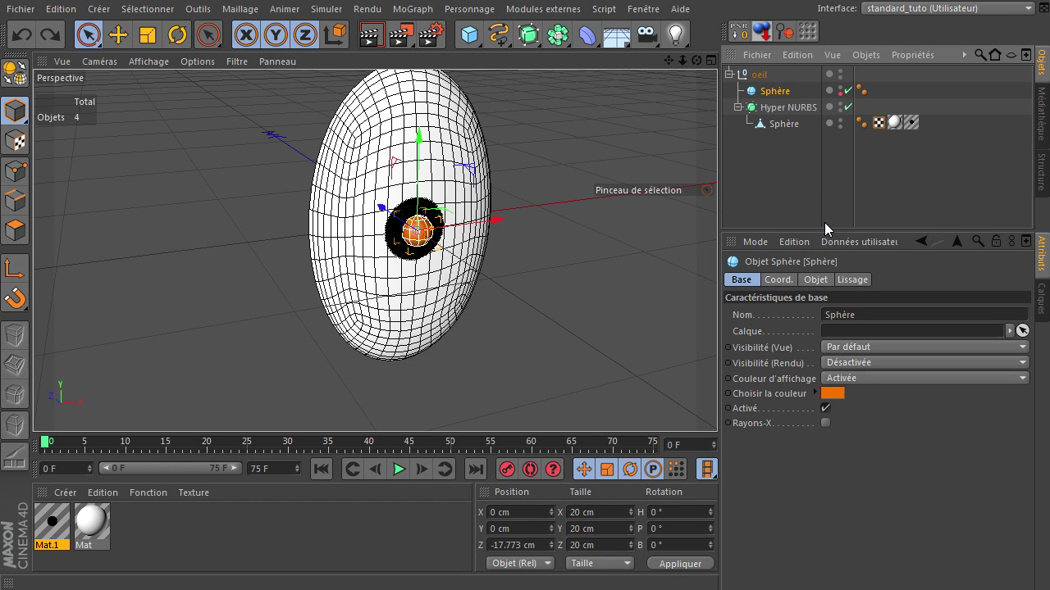
left_click_drag(719, 210, 702, 215)
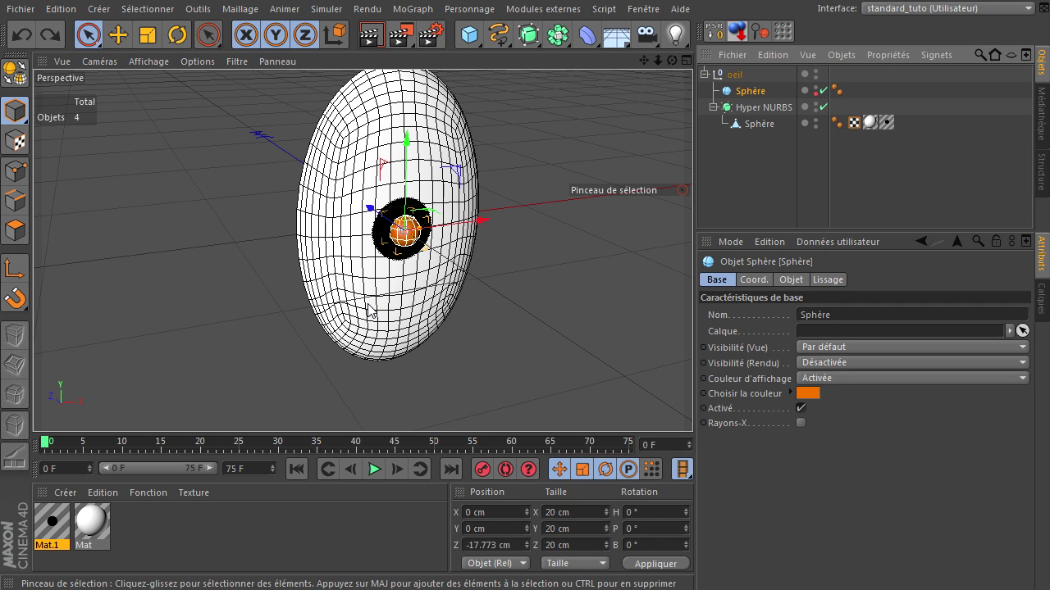
left_click(732, 95)
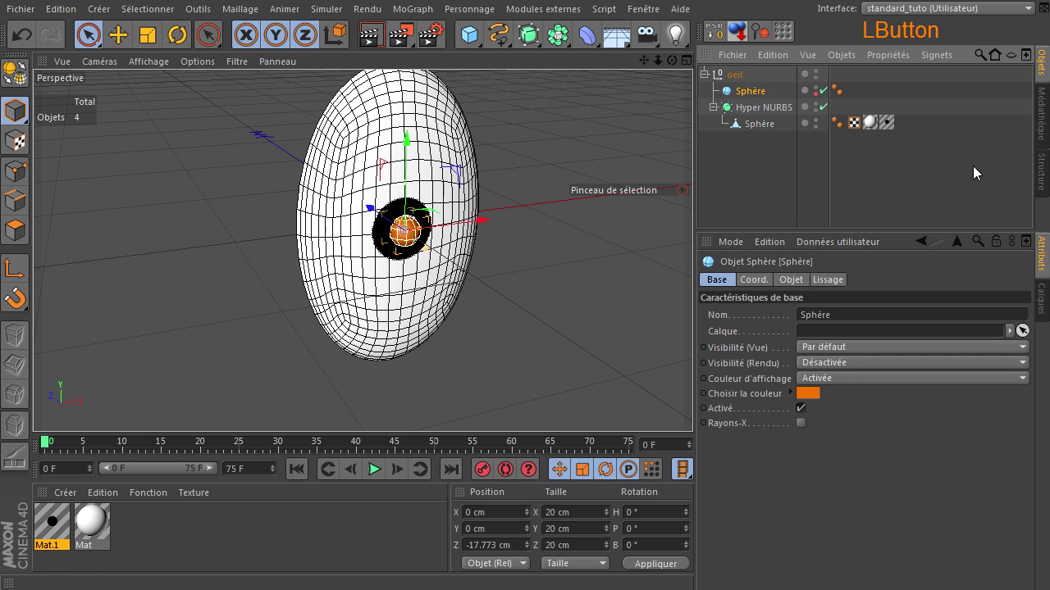
left_click(13, 74)
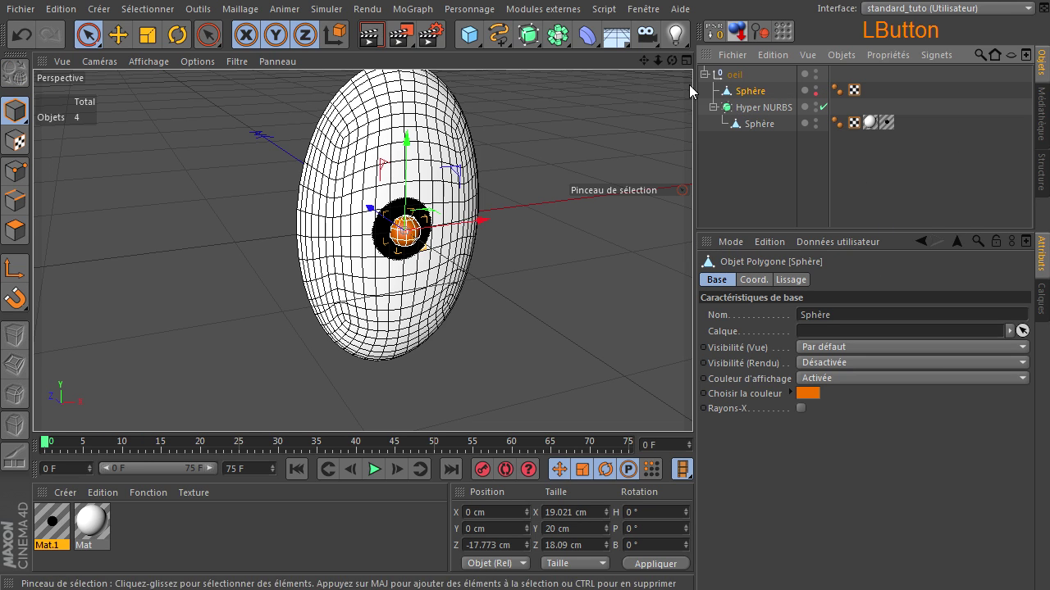
left_click(370, 35)
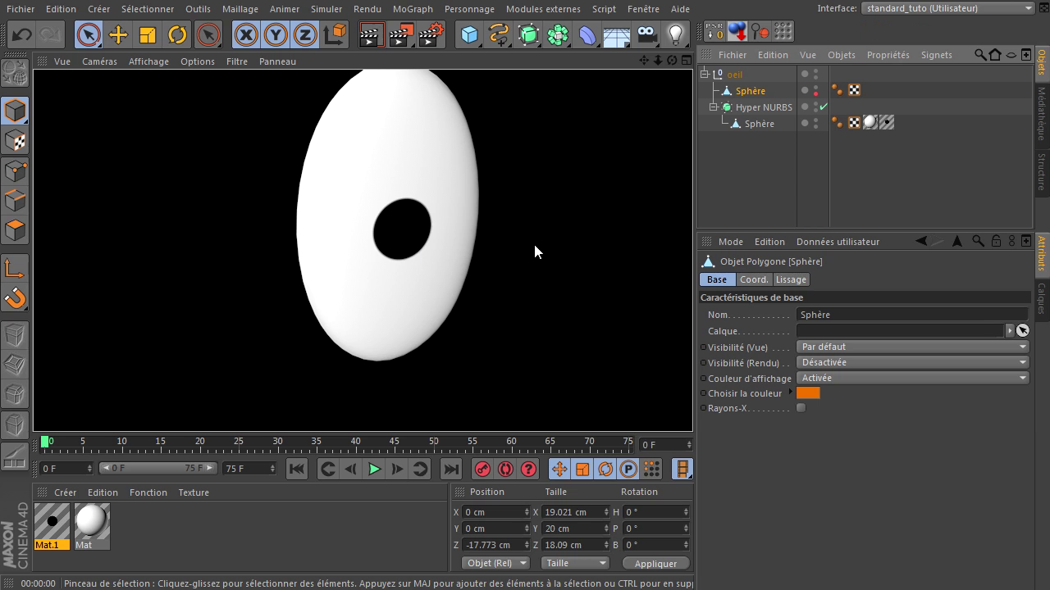
Step: Add a Contrainte tag from the character properties to the small sphere
left_click(740, 159)
left_click(727, 91)
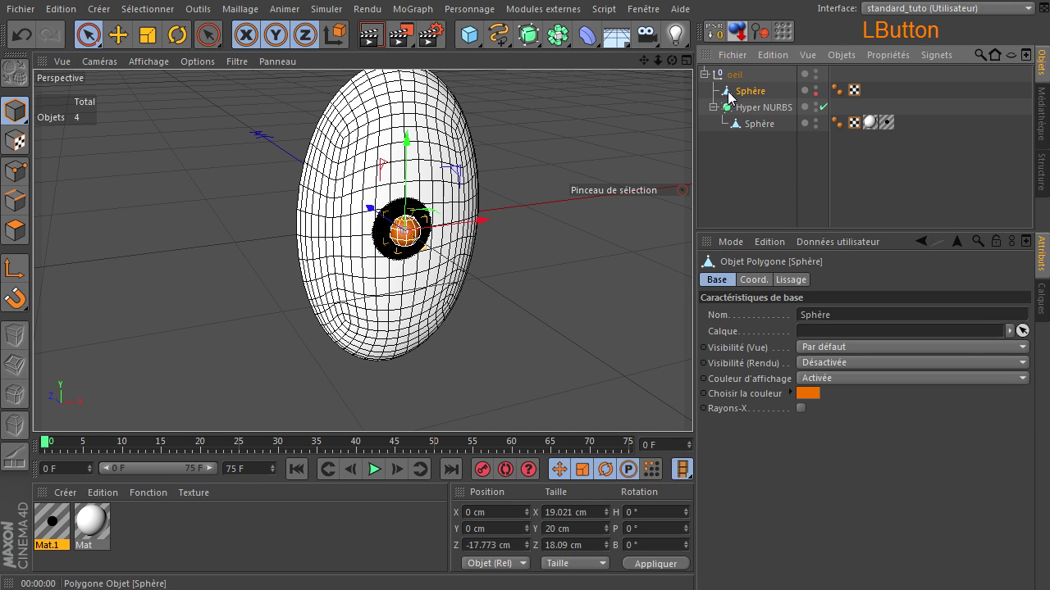
right_click(728, 91)
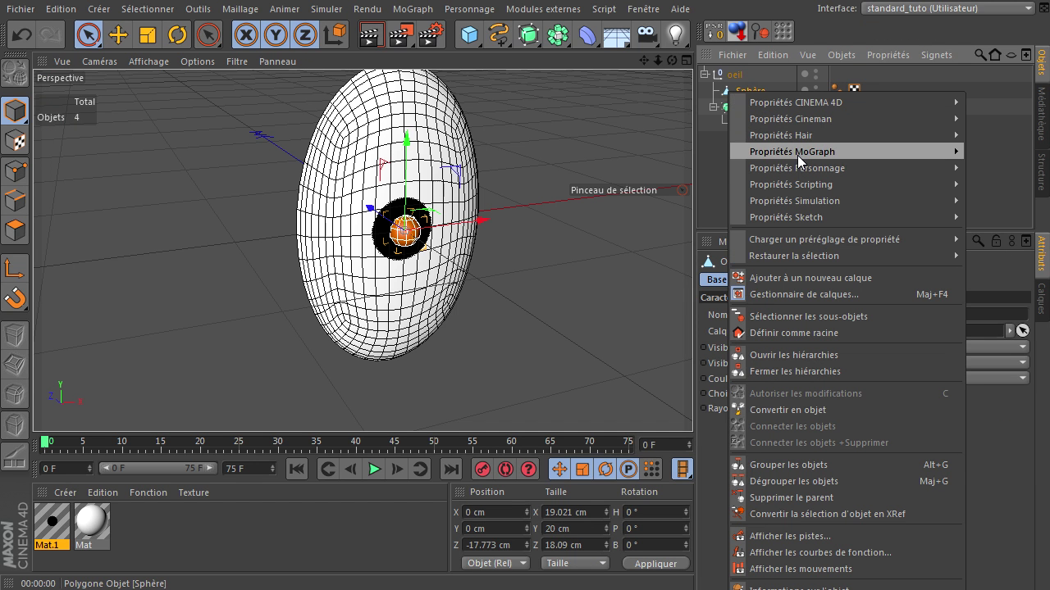
mouse_move(798, 167)
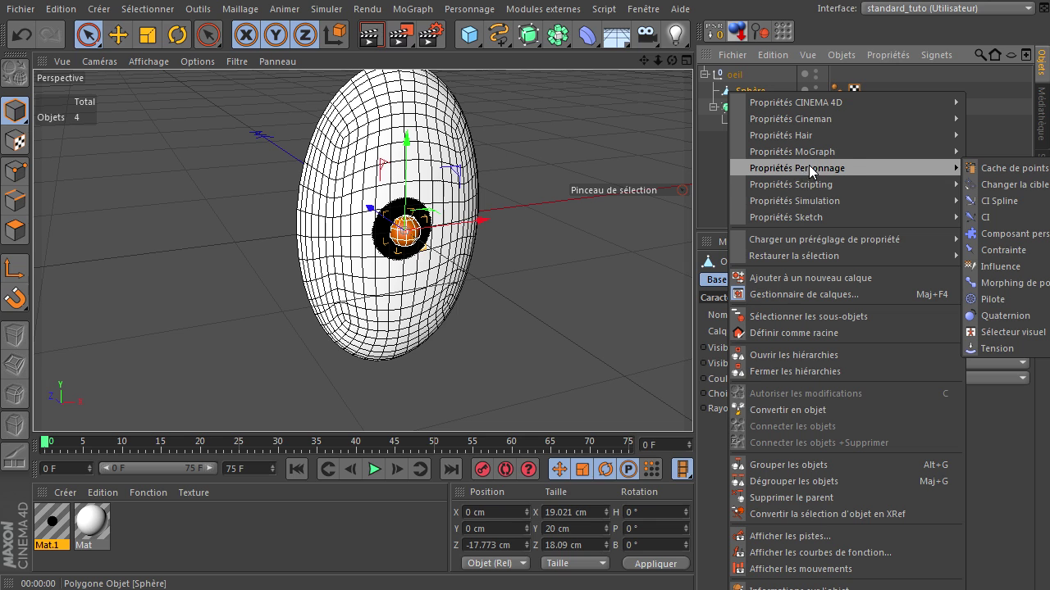
left_click(1012, 253)
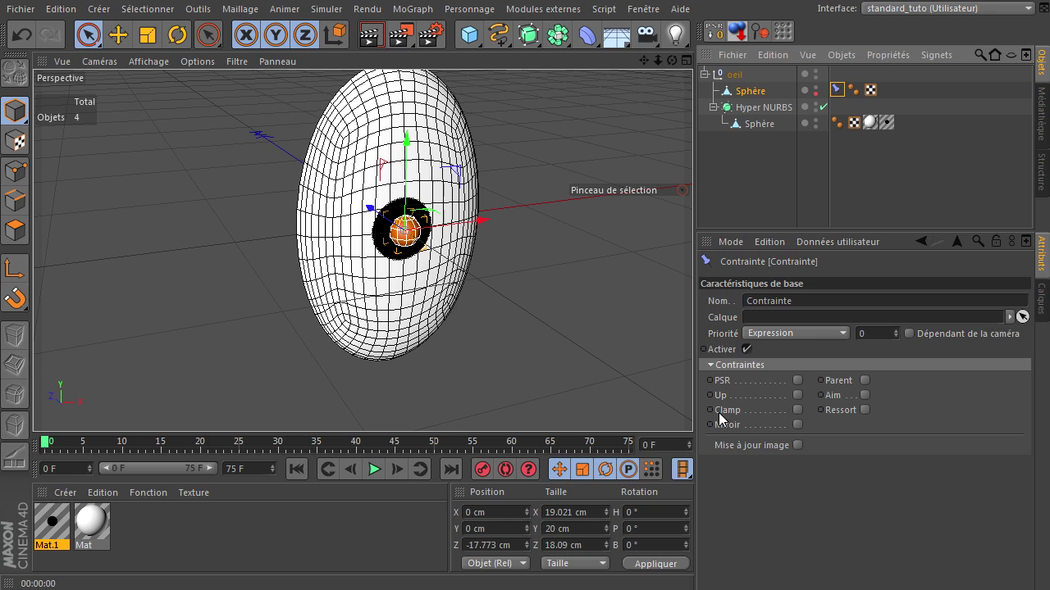
Step: Enable the Clamp constraint on the small sphere's Contrainte tag and set its A partir de option to Surface
left_click(797, 409)
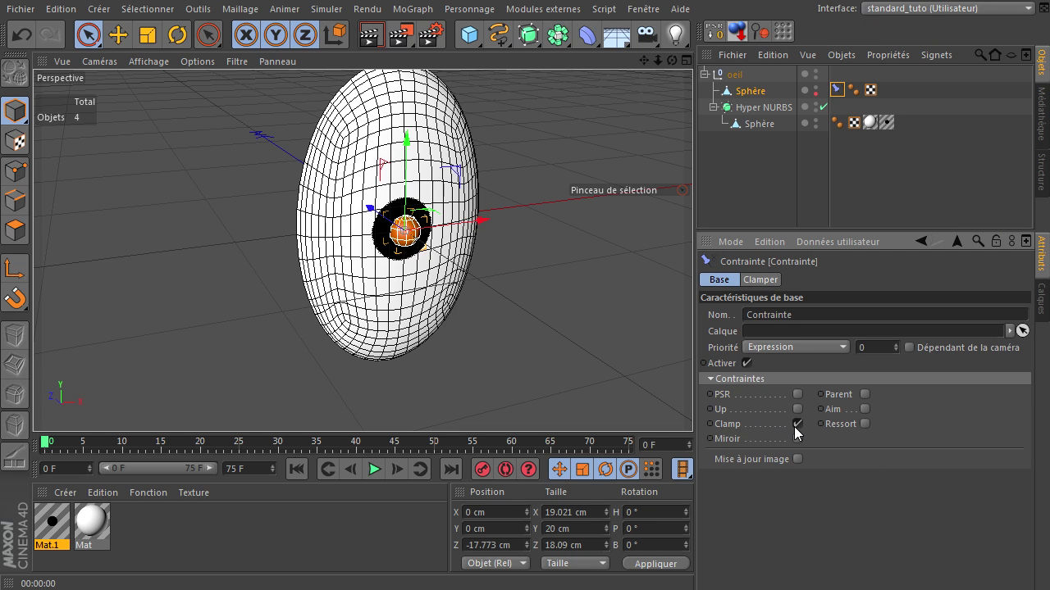
left_click(761, 279)
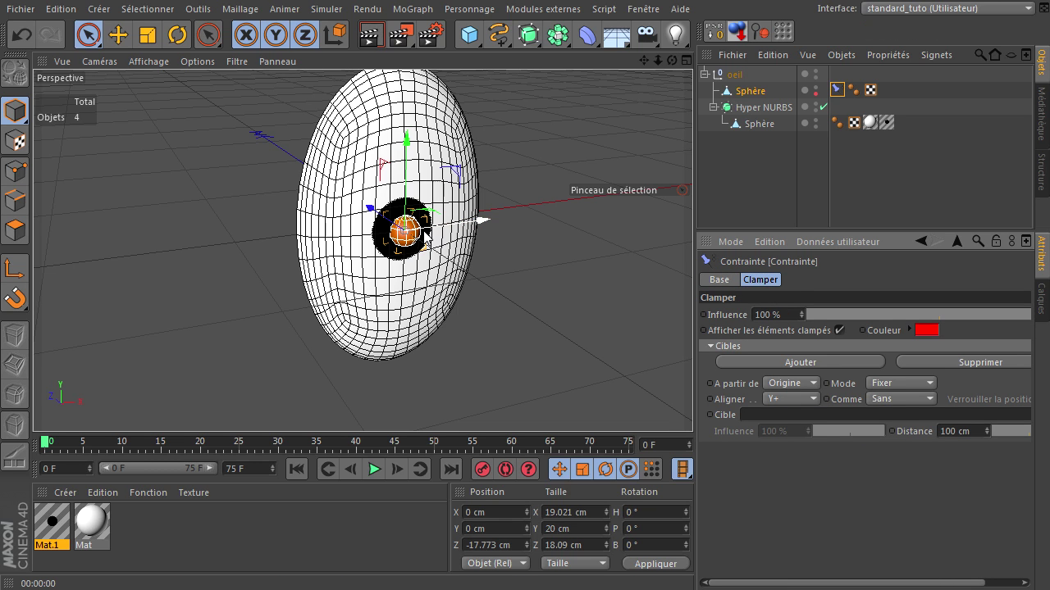
left_click_drag(760, 124, 763, 131)
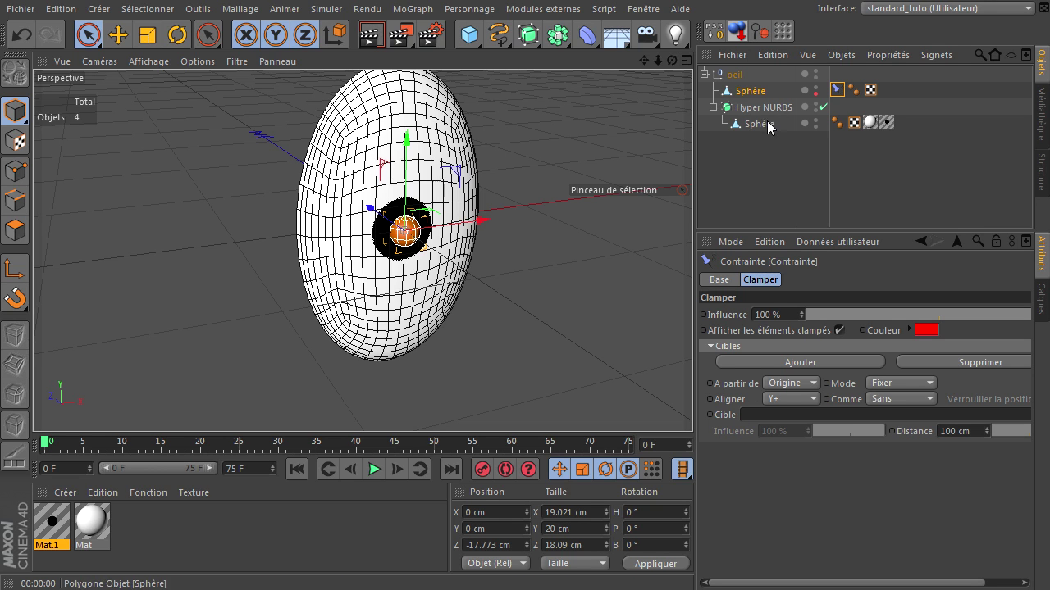
left_click(836, 91)
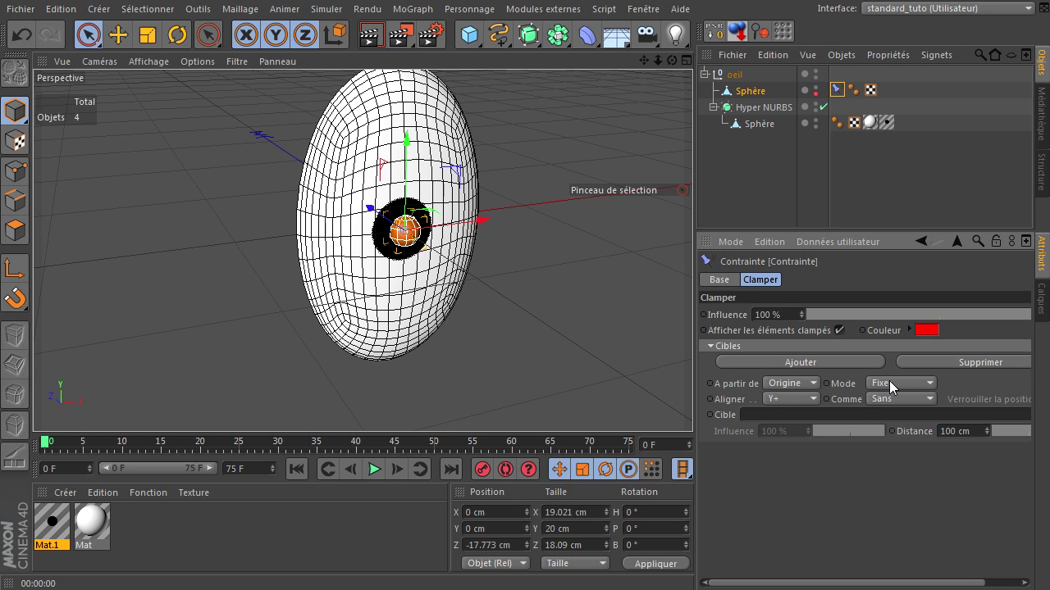
left_click(783, 383)
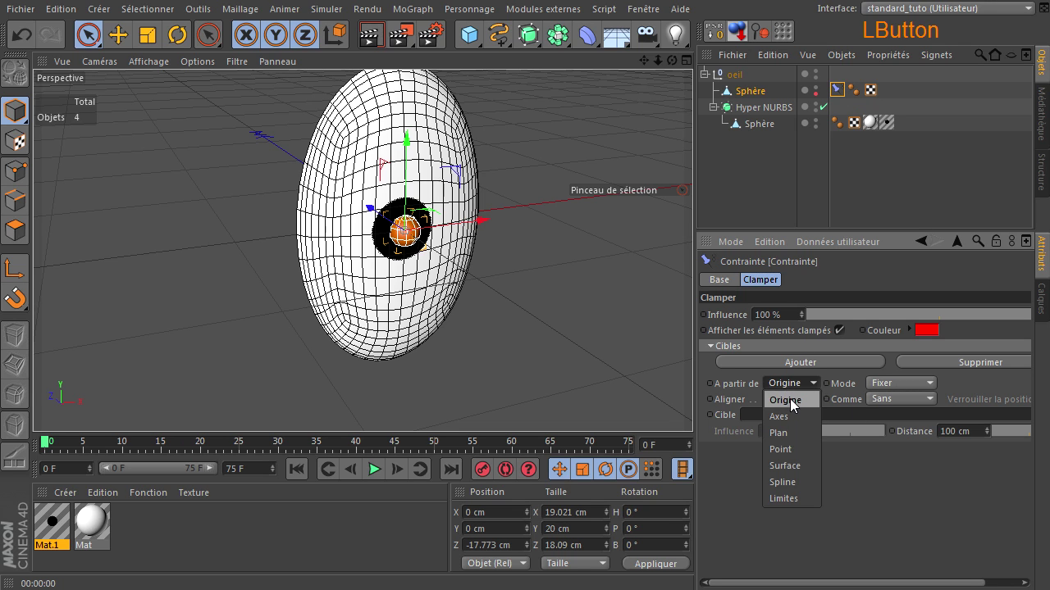
left_click(789, 466)
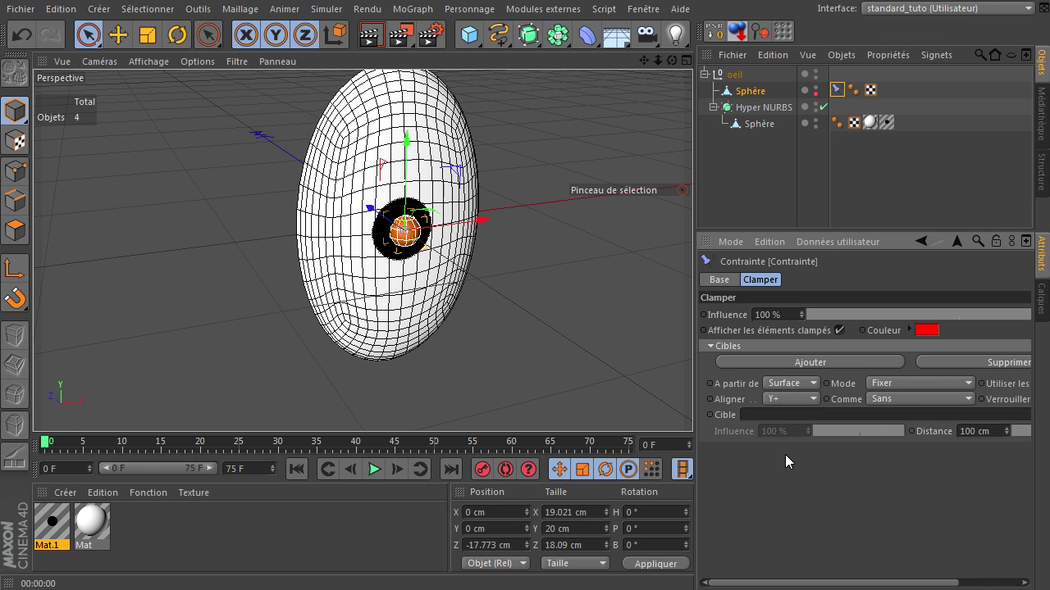
Step: Assign the eyeball Sphère under Hyper NURBS as the clamp target and align the constraint to Z-
left_click(753, 128)
left_click_drag(785, 392, 762, 417)
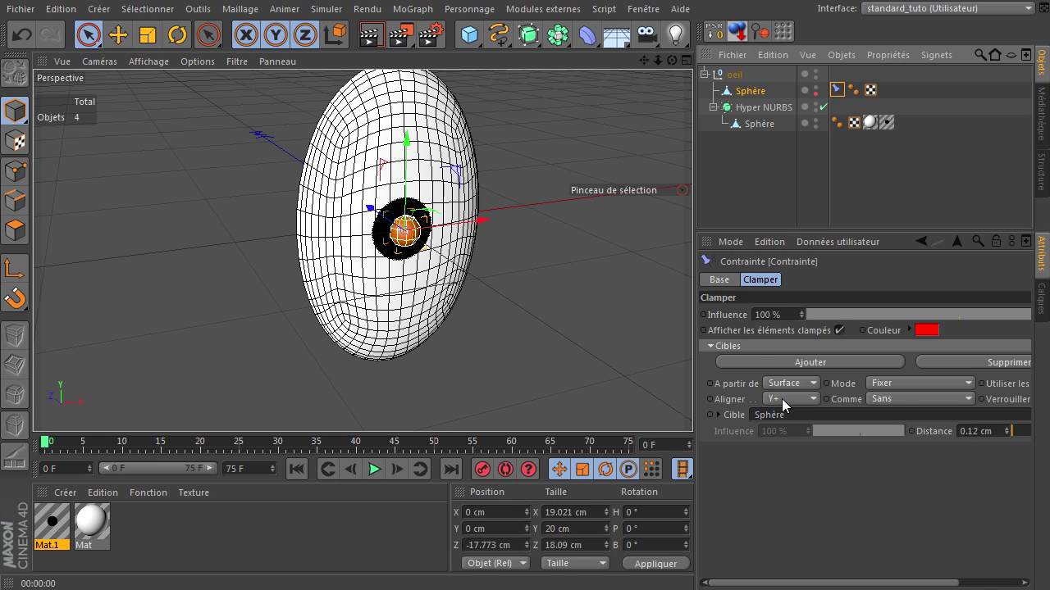
left_click(784, 399)
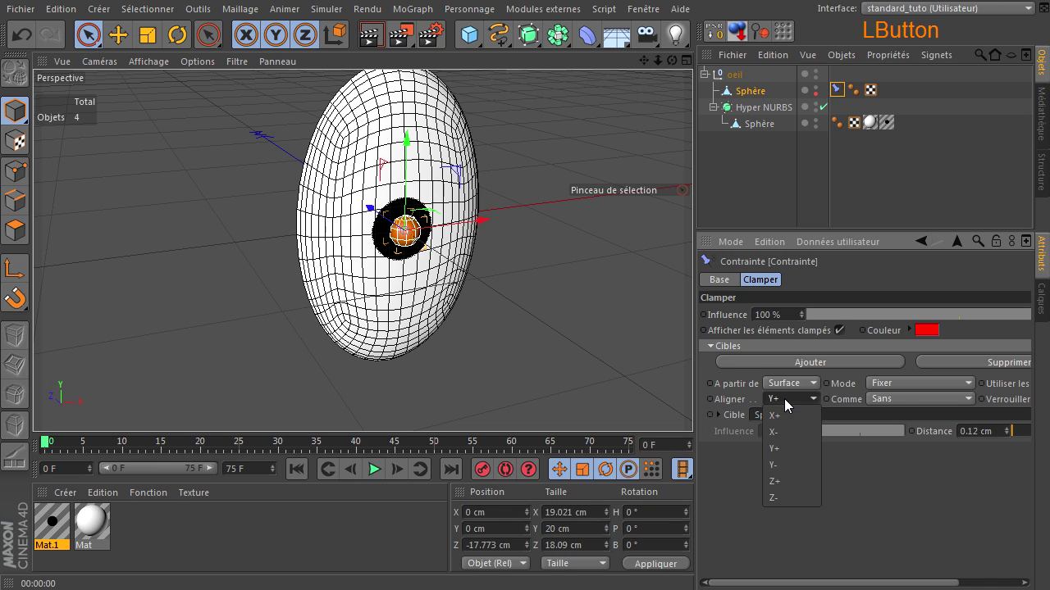
left_click(777, 498)
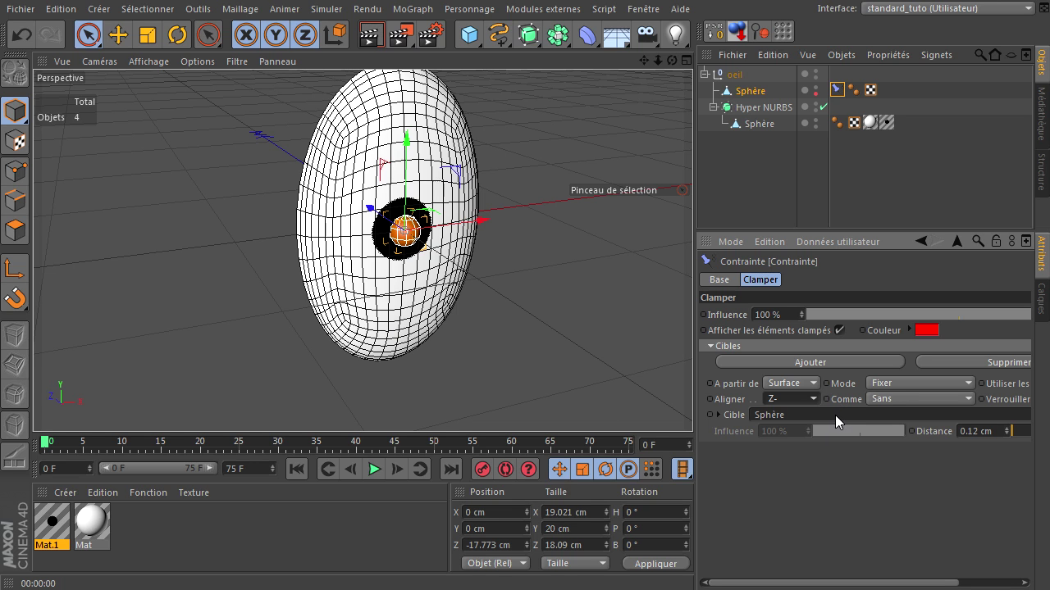
Step: Set the clamp distance to 0 cm for the small sphere's surface constraint
left_click(980, 432)
type("0")
left_click(956, 470)
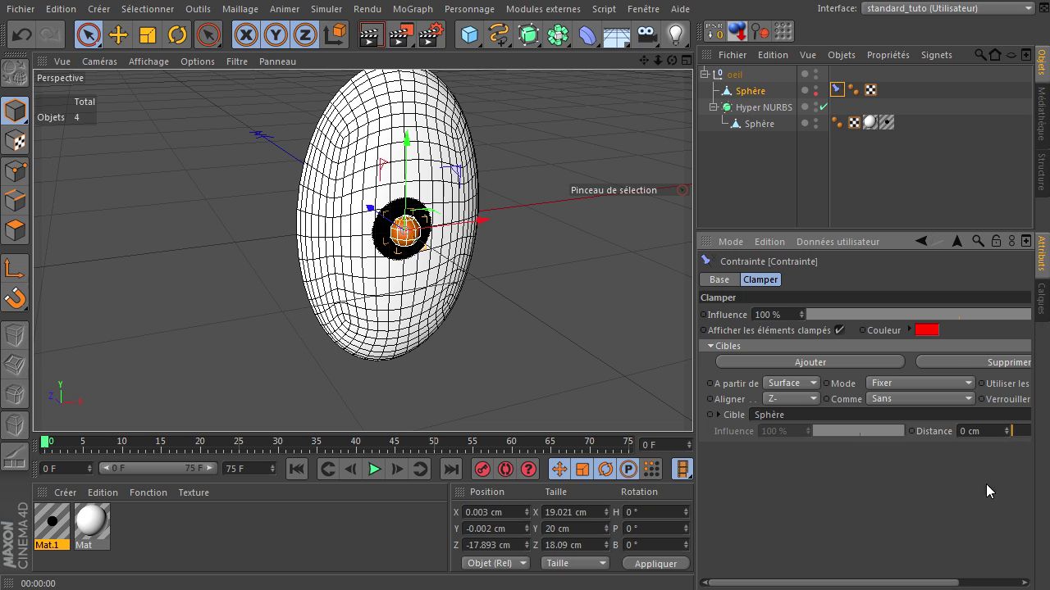
left_click(973, 584)
left_click_drag(933, 439, 867, 421)
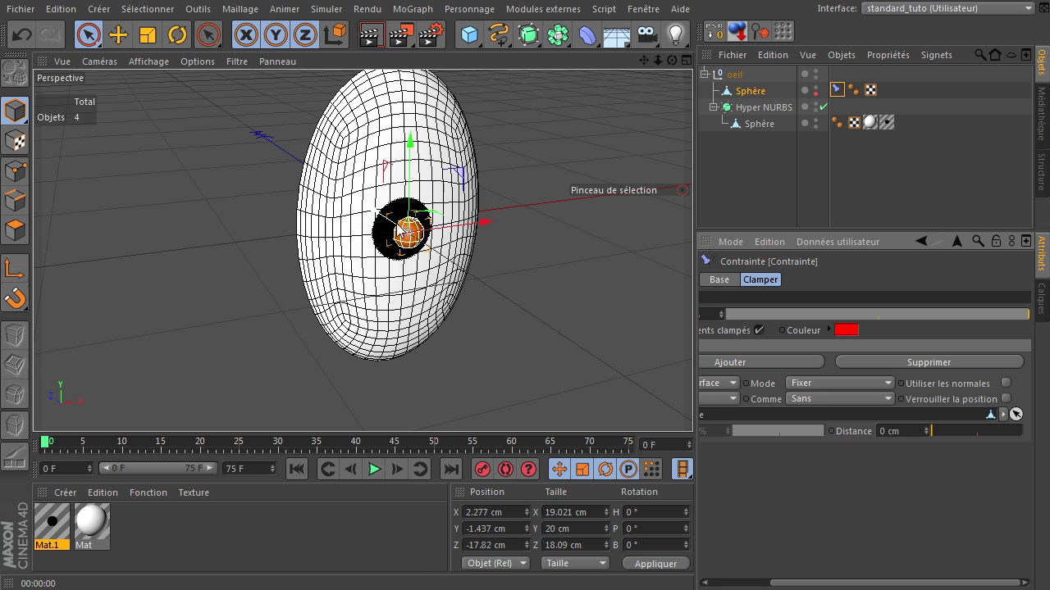
left_click(735, 584)
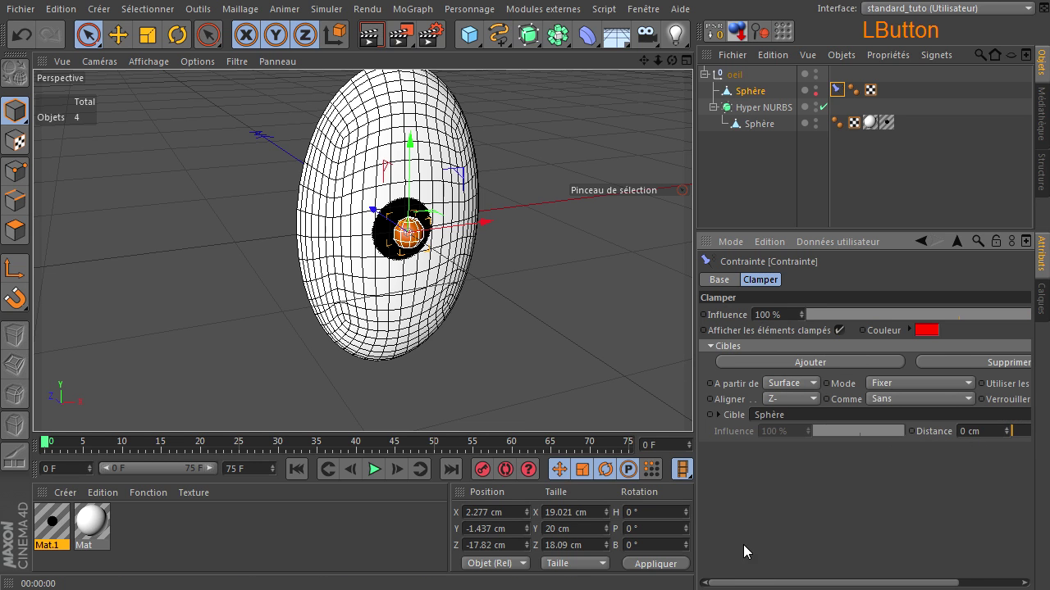
Step: Test the clamp by moving the small orange sphere along the eye's surface to its lower edge, about X -44, Y -68 cm
left_click(759, 99)
left_click(704, 74)
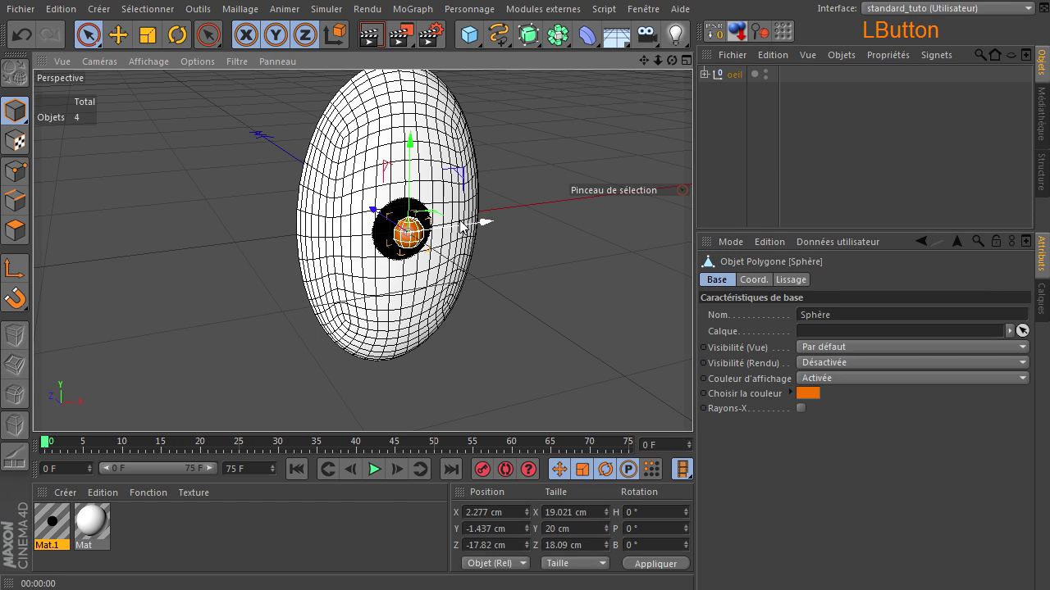
left_click_drag(462, 228, 254, 402)
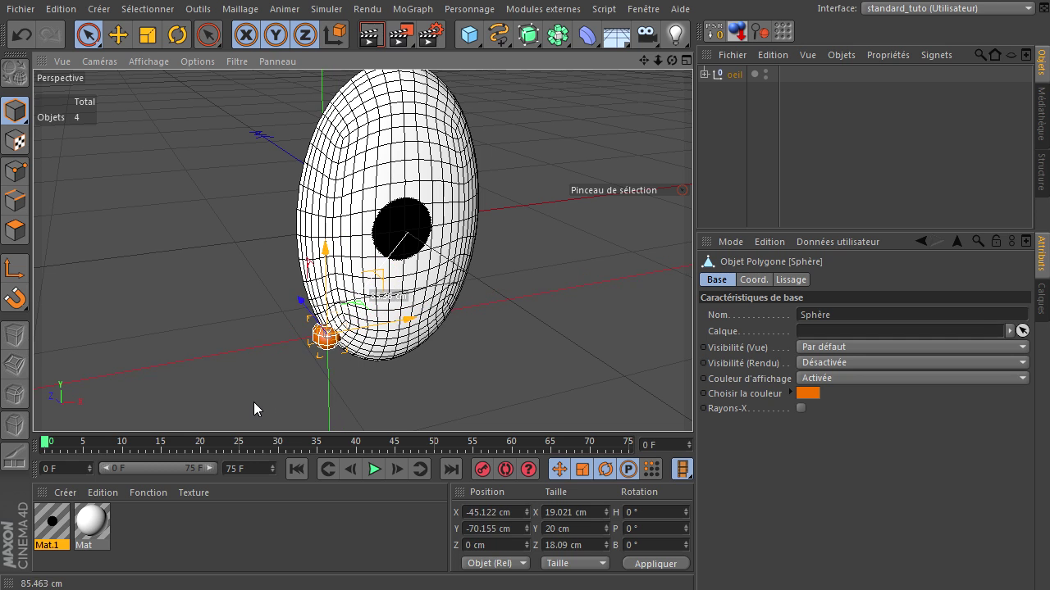
mouse_move(672, 61)
left_mouse_down()
mouse_move(692, 402)
mouse_move(322, 392)
left_mouse_up()
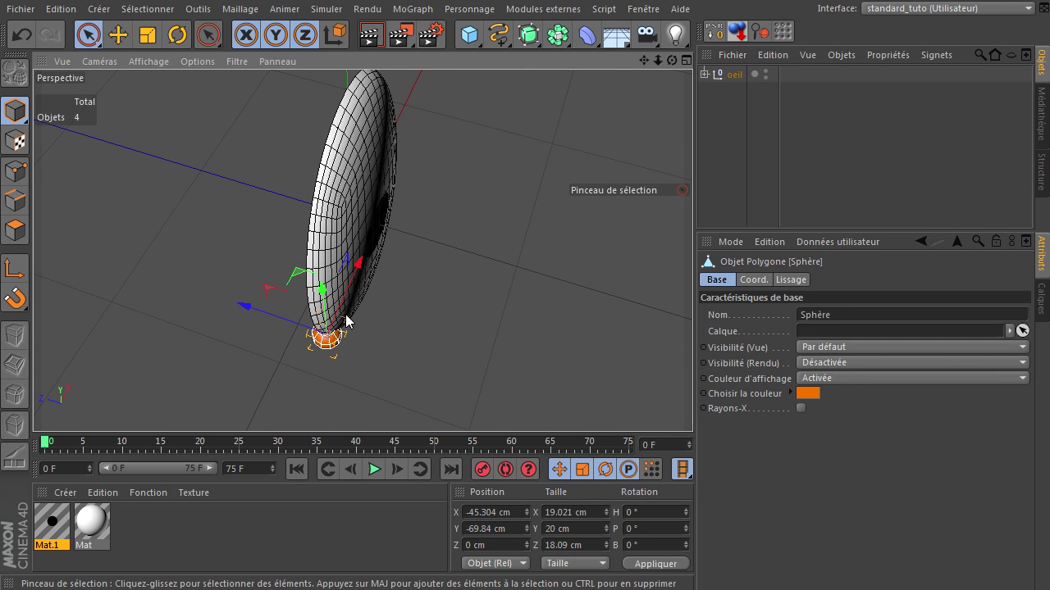
left_click(261, 311)
left_click_drag(262, 311, 295, 299)
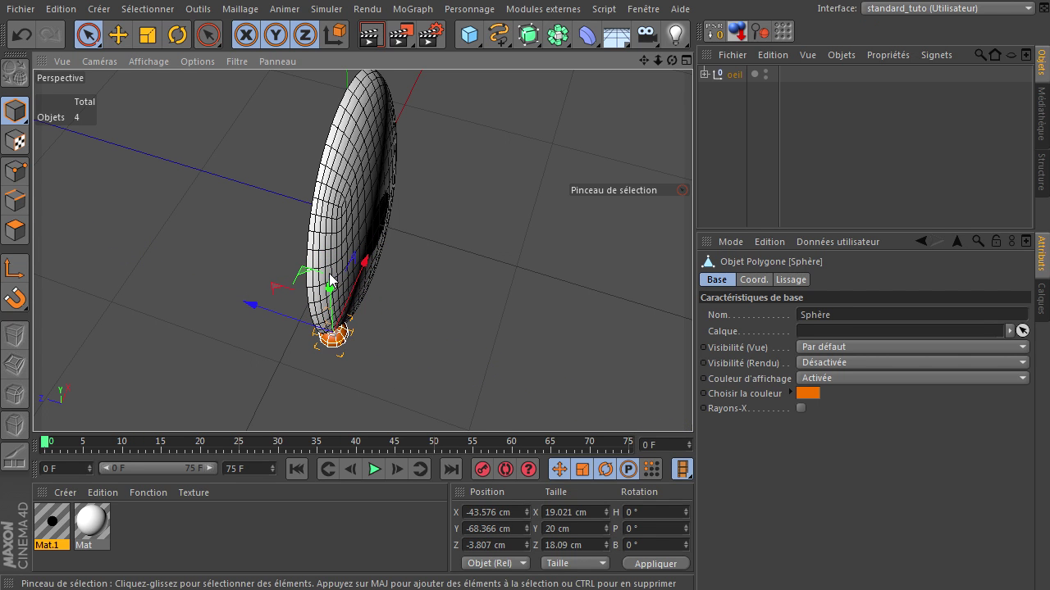
Step: Reselect the small orange sphere and move it back over the pupil, to about X -0.6, Y 0.4 cm
left_click(359, 248)
left_click(340, 332)
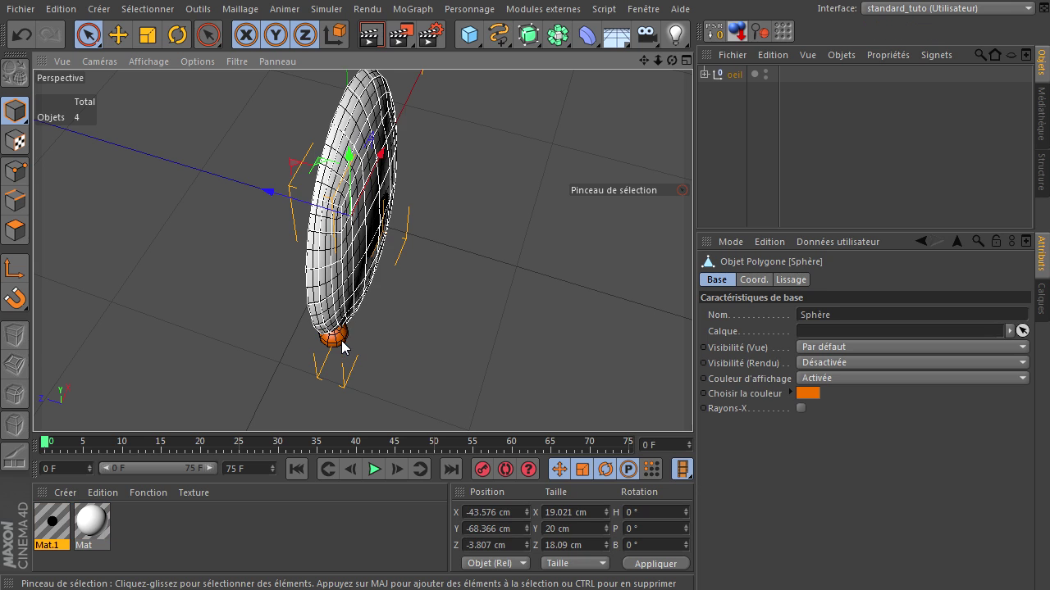
mouse_move(329, 289)
left_mouse_down()
mouse_move(299, 90)
mouse_move(377, 78)
mouse_move(328, 115)
mouse_move(402, 115)
mouse_move(421, 133)
left_mouse_up()
left_click_drag(671, 60, 525, 128)
left_click_drag(387, 215, 332, 205)
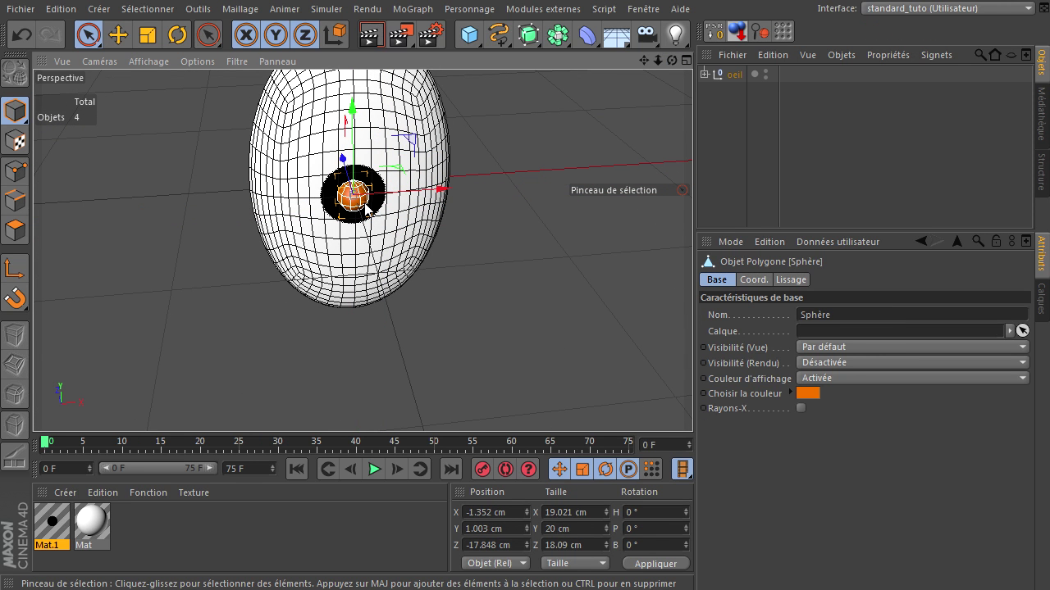
left_click_drag(648, 61, 554, 223)
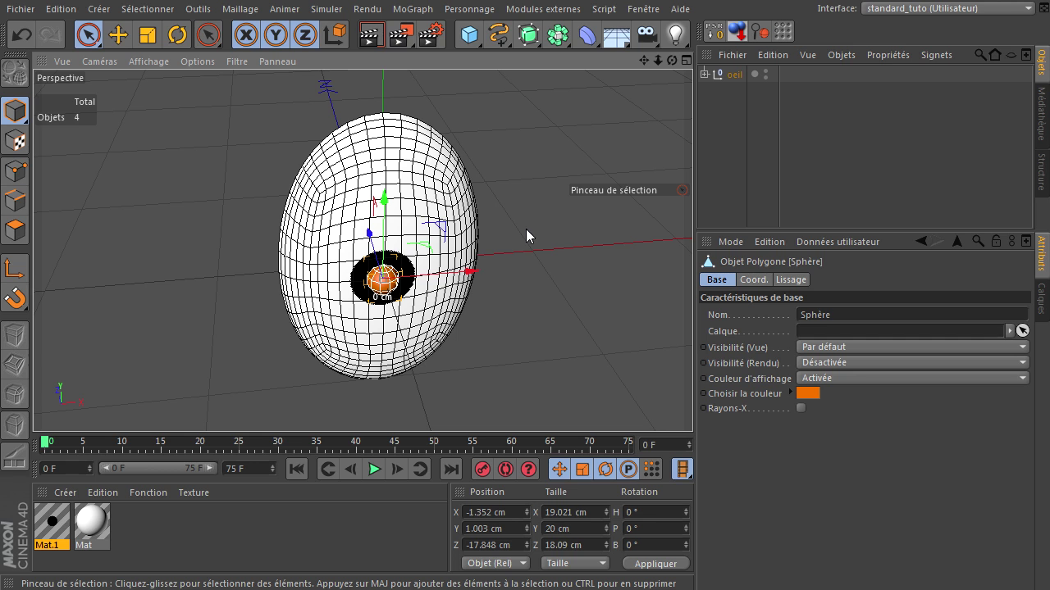
left_click_drag(671, 61, 692, 402)
mouse_move(434, 223)
left_mouse_down()
mouse_move(376, 249)
mouse_move(423, 221)
mouse_move(437, 229)
left_mouse_up()
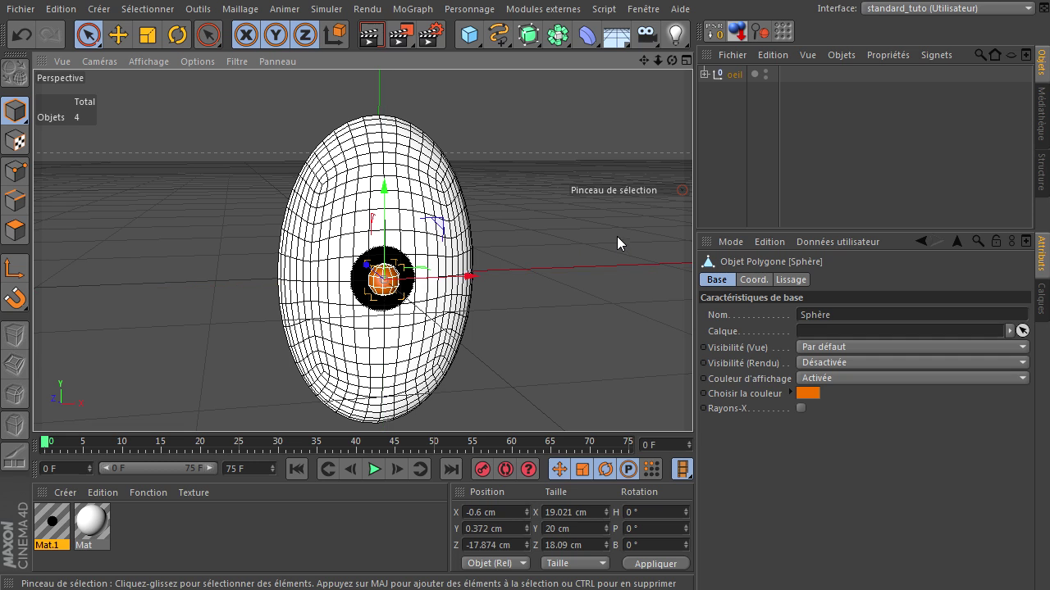
Step: Add an XPresso tag to the oeil null object
left_click(775, 82)
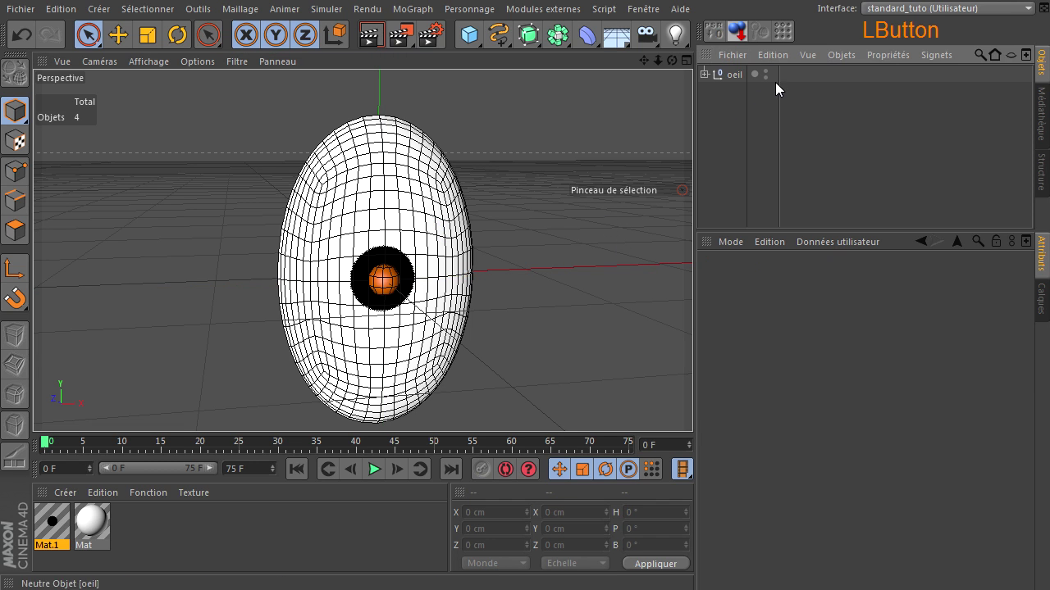
left_click(741, 75)
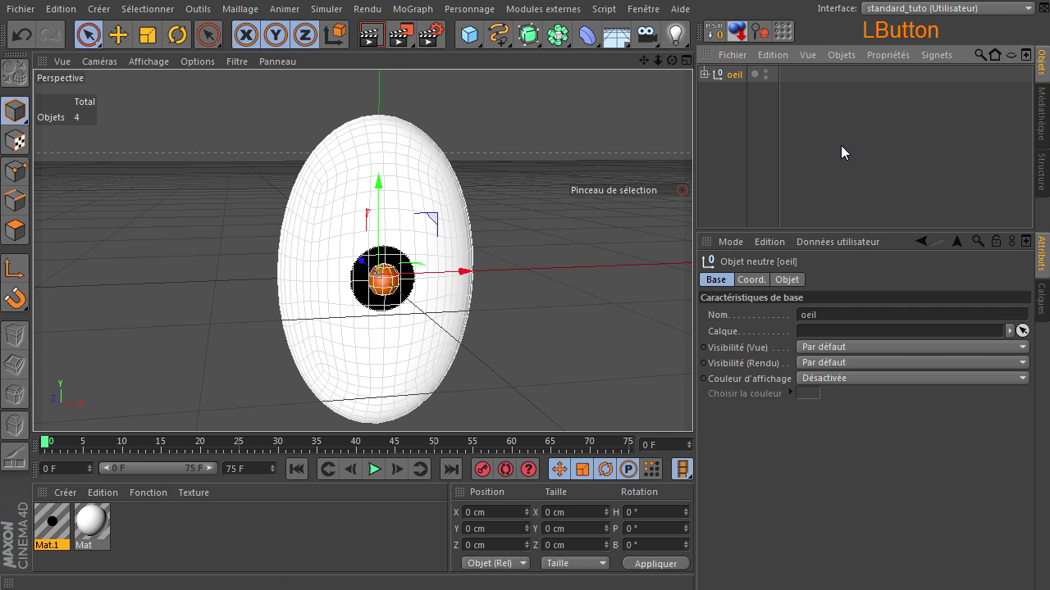
left_click(702, 73)
left_click(701, 73)
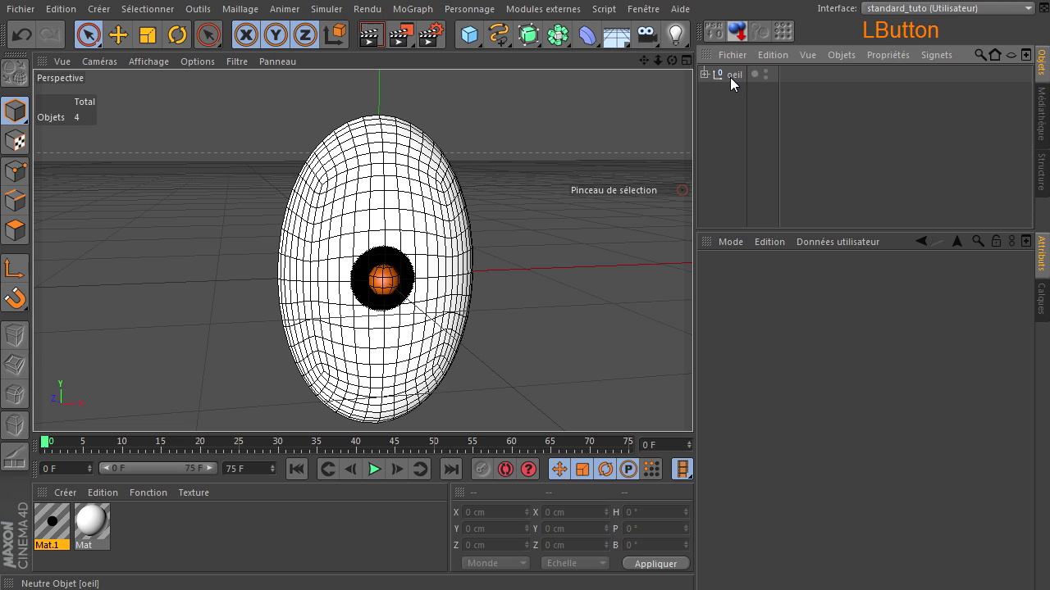
right_click(730, 77)
mouse_move(761, 86)
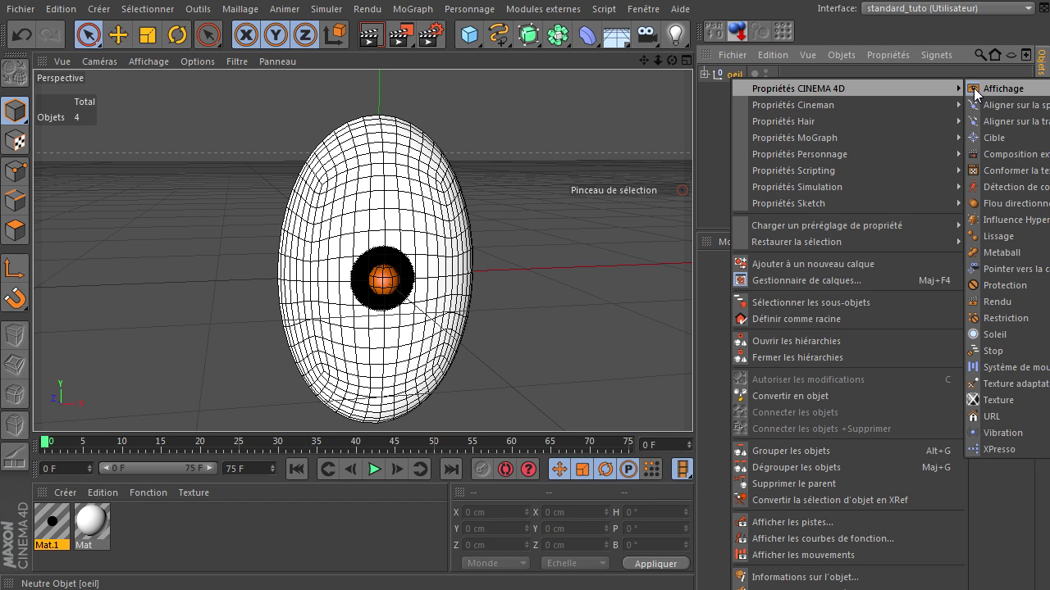
left_click(994, 449)
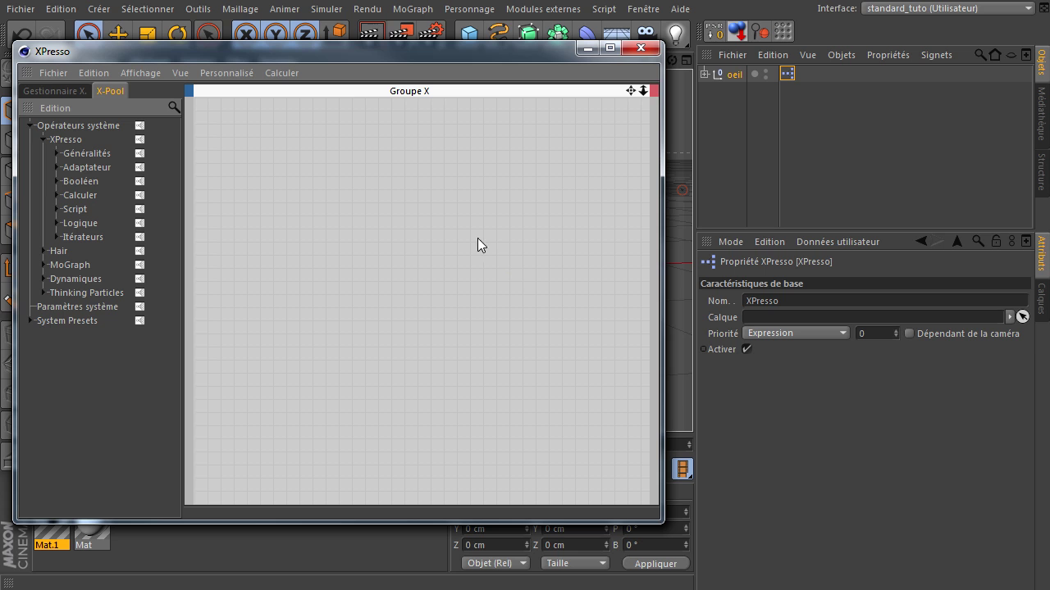
Step: Rename the small orange sphere under oeil as controle
left_click_drag(344, 54, 373, 342)
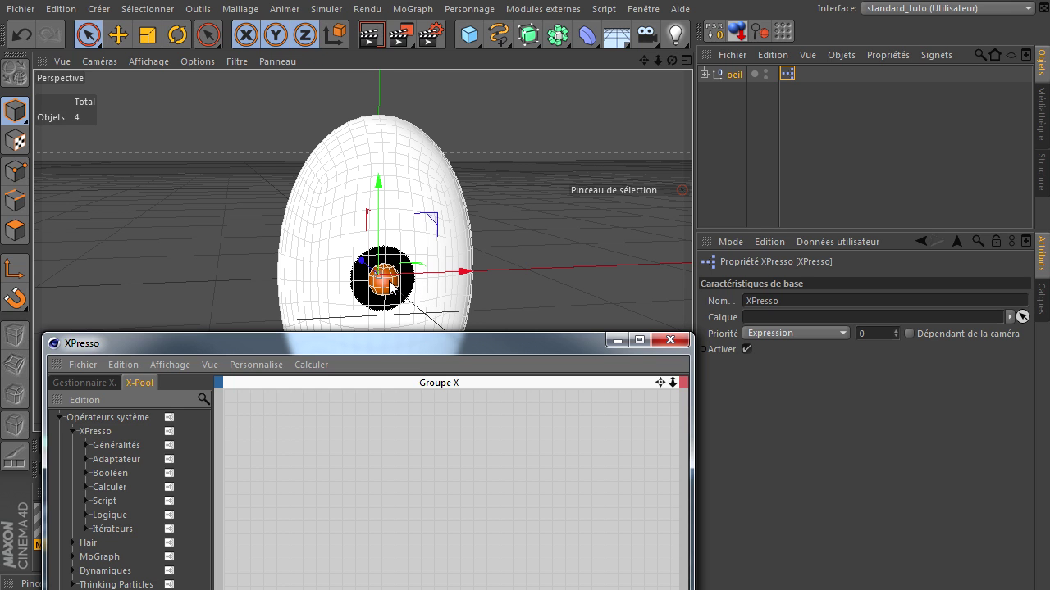
left_click_drag(379, 345, 342, 39)
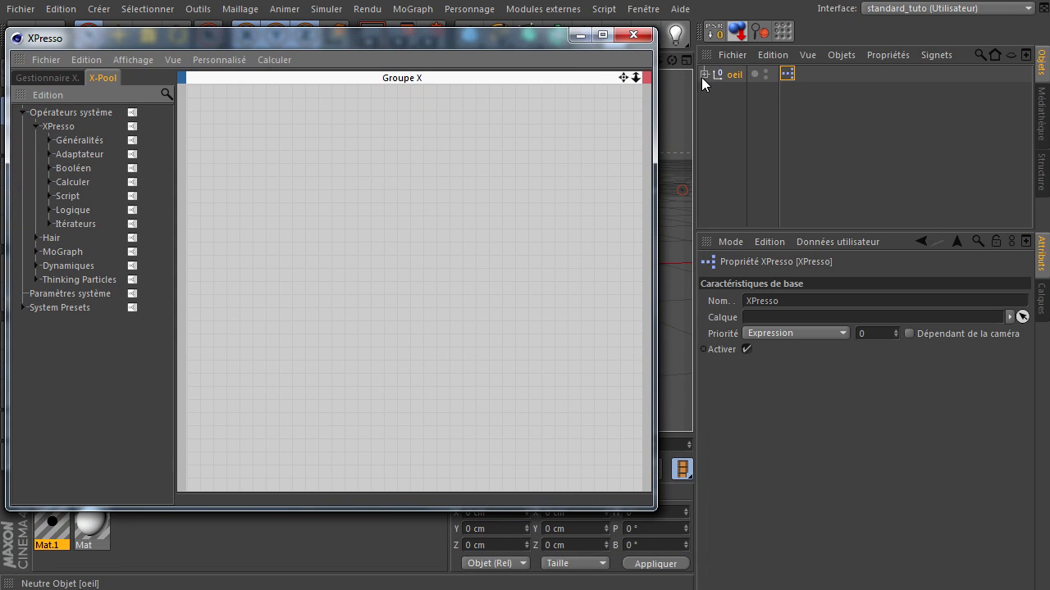
left_click(709, 109)
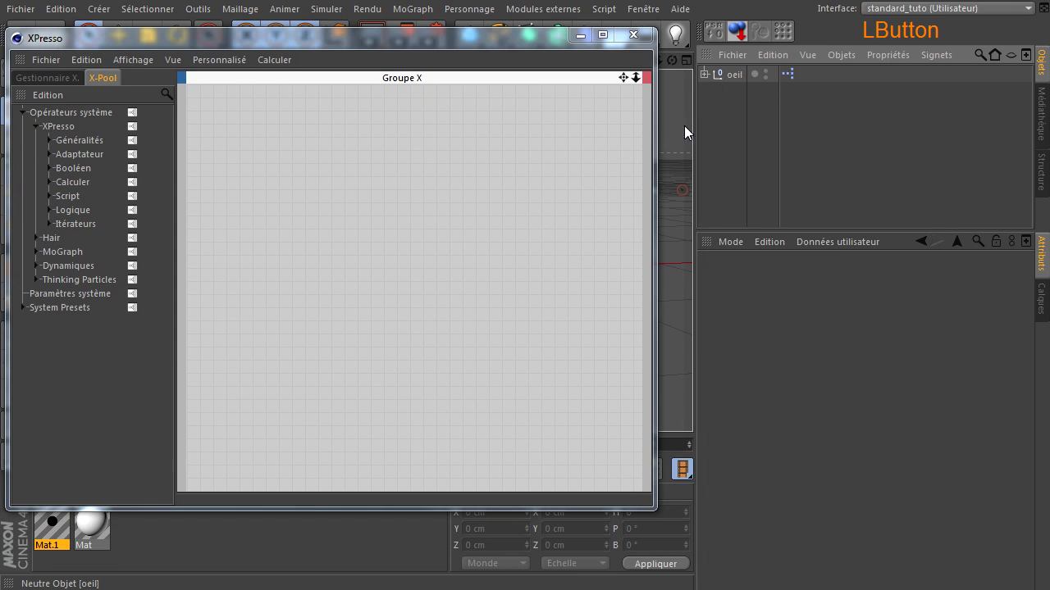
left_click(705, 74)
left_click(736, 90)
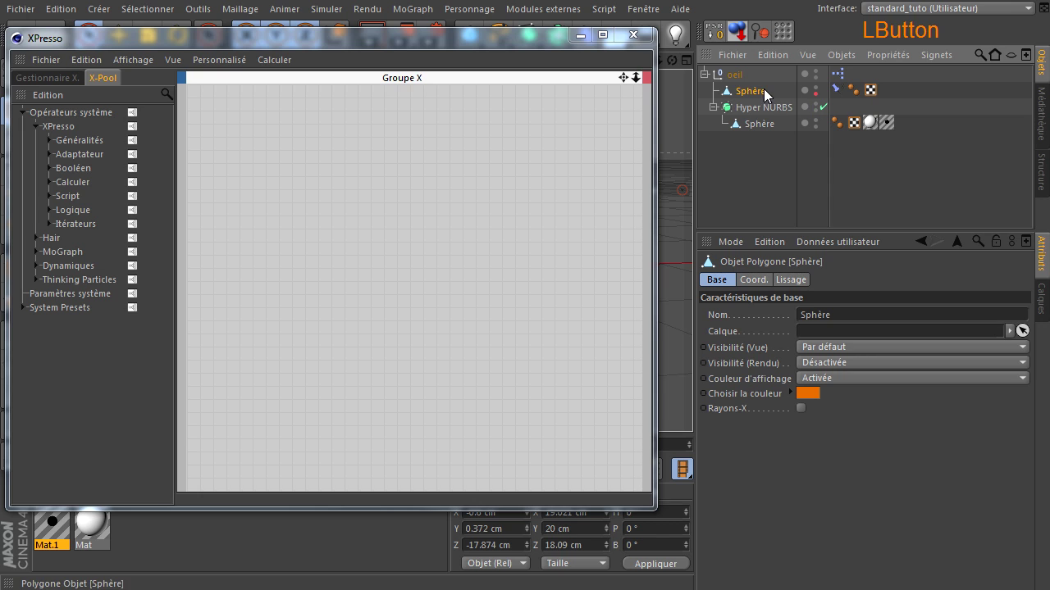
double_click(756, 91)
type("controle")
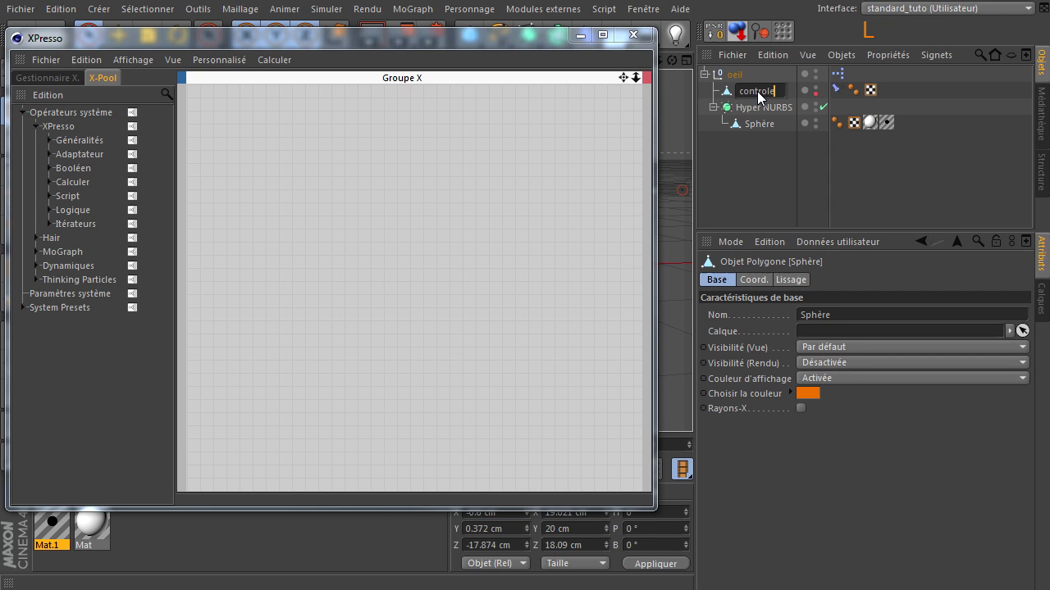
key("Return")
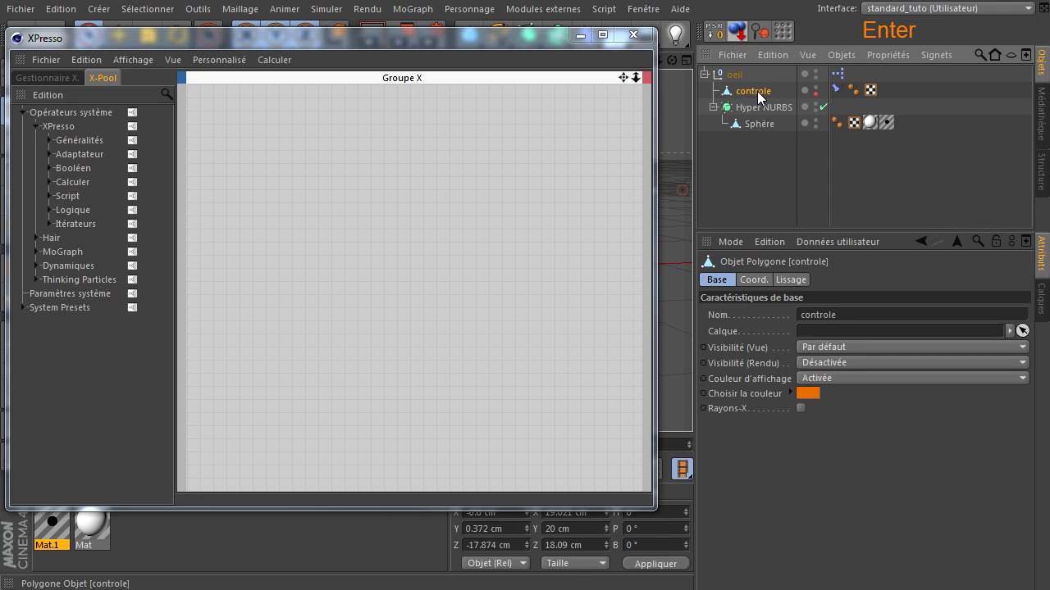
Step: Add the controle object as a node in the XPresso graph
left_click_drag(757, 91, 369, 213)
left_click(310, 148)
left_click_drag(487, 46, 605, 98)
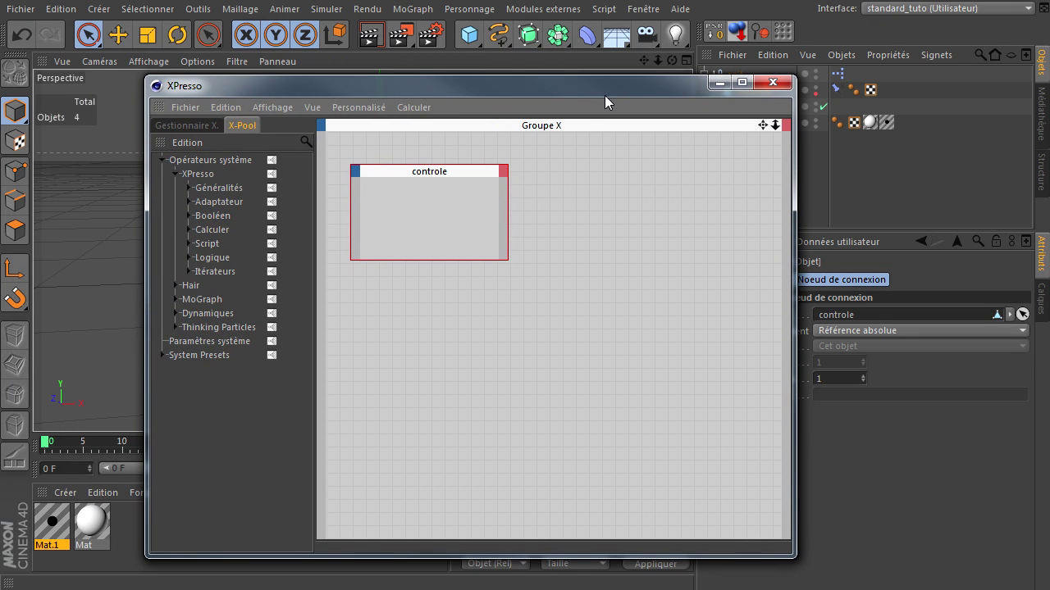
Step: Add Position and Rotation output ports to the controle node in the XPresso graph
left_click_drag(580, 84, 595, 352)
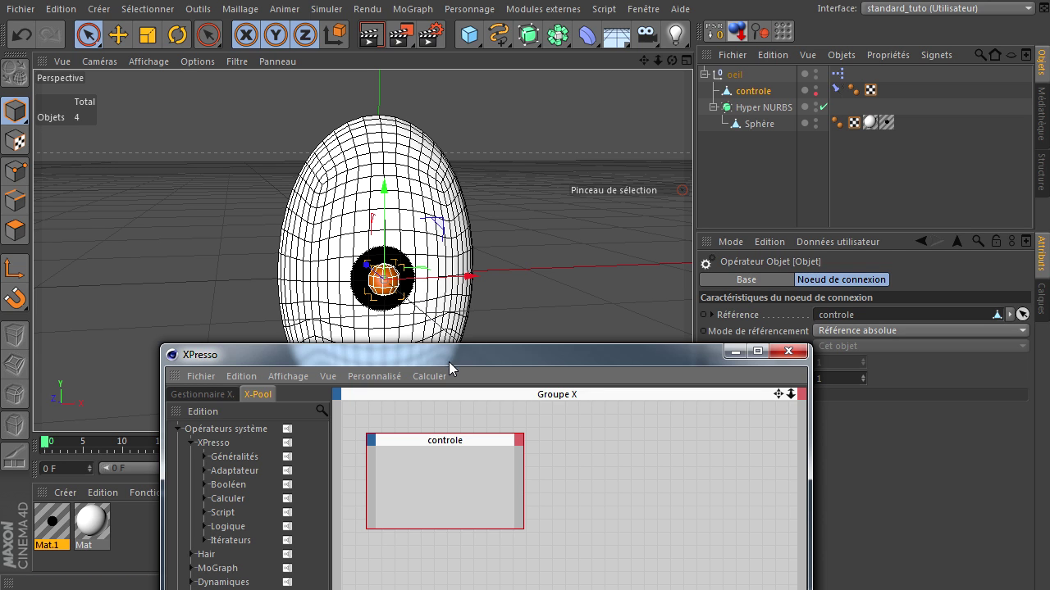
left_click_drag(455, 359, 334, 66)
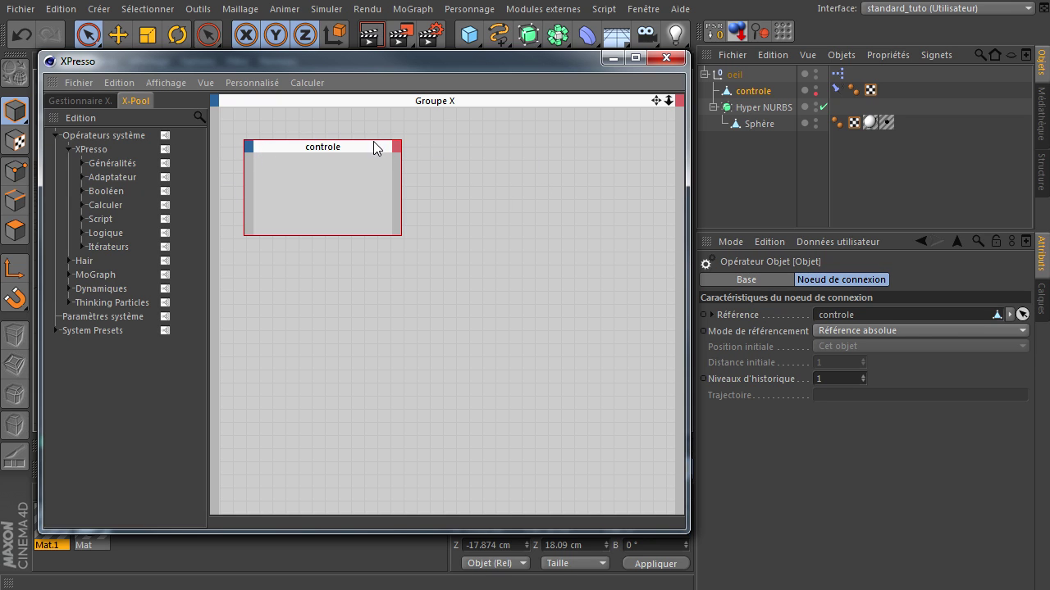
left_click(397, 148)
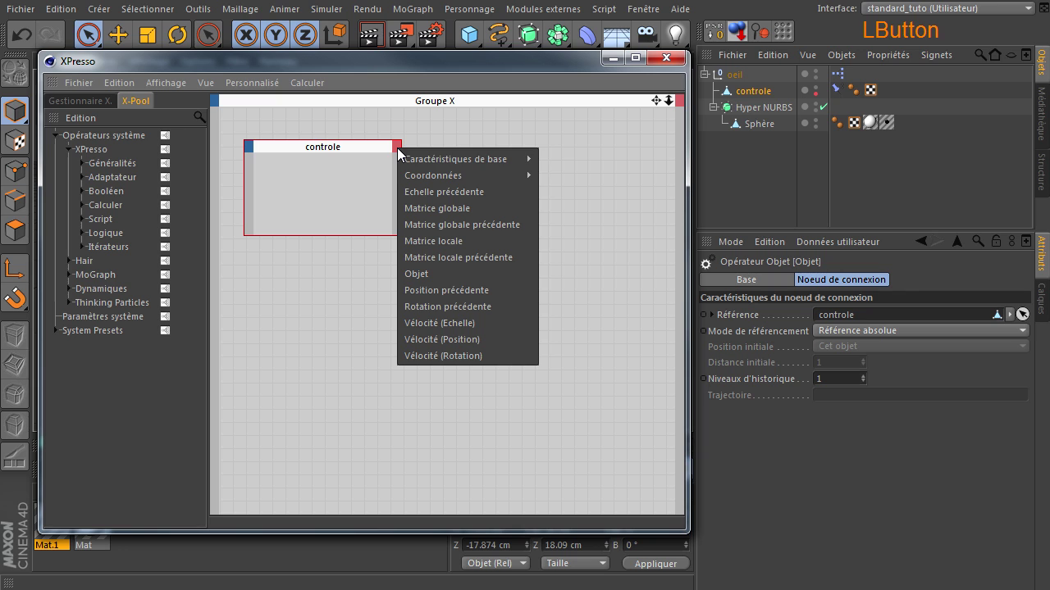
mouse_move(448, 175)
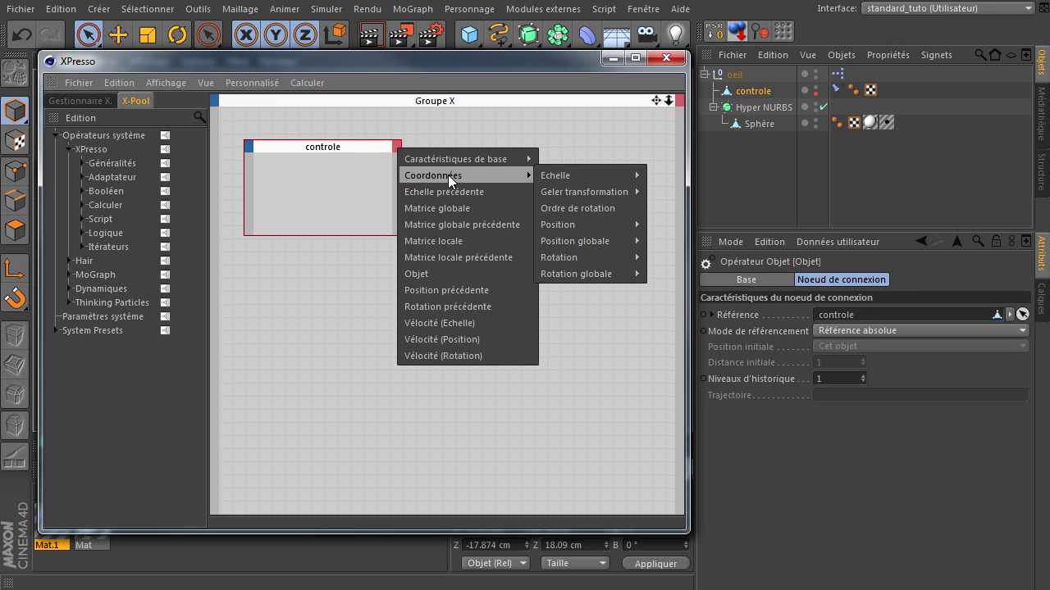
mouse_move(584, 221)
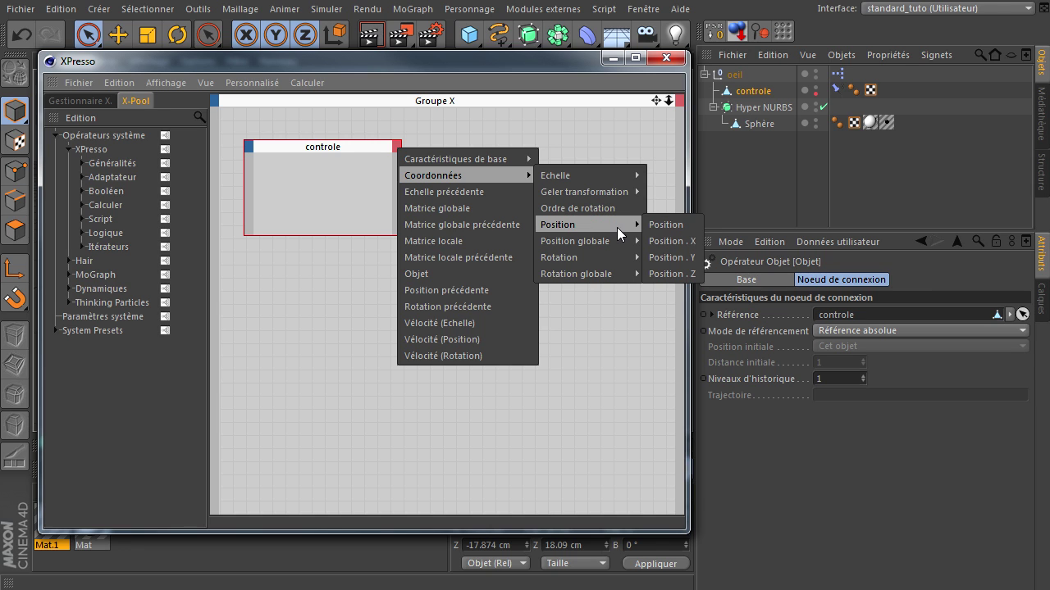
left_click(666, 224)
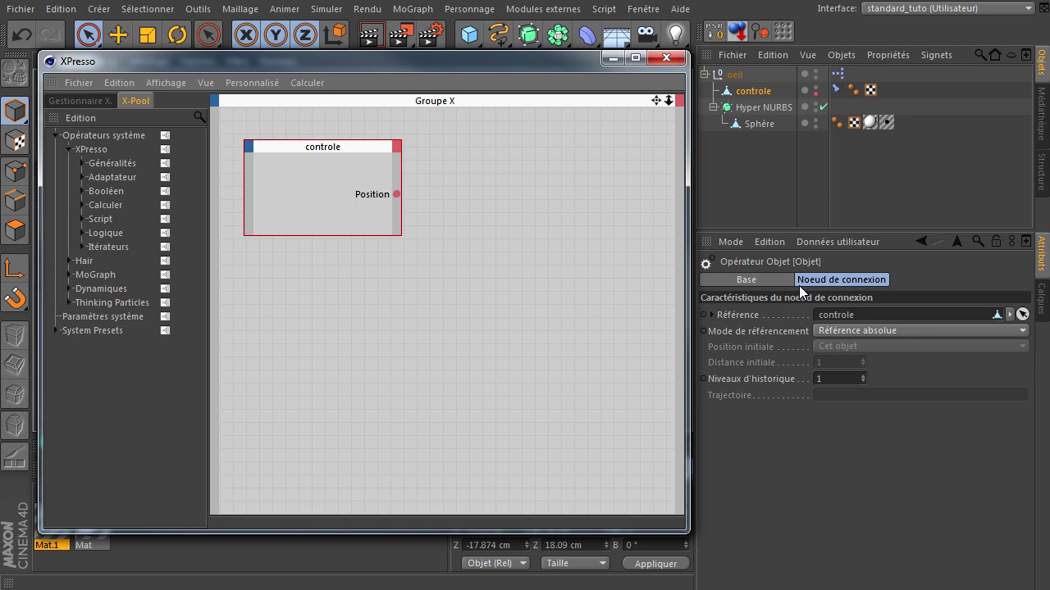
left_click(395, 146)
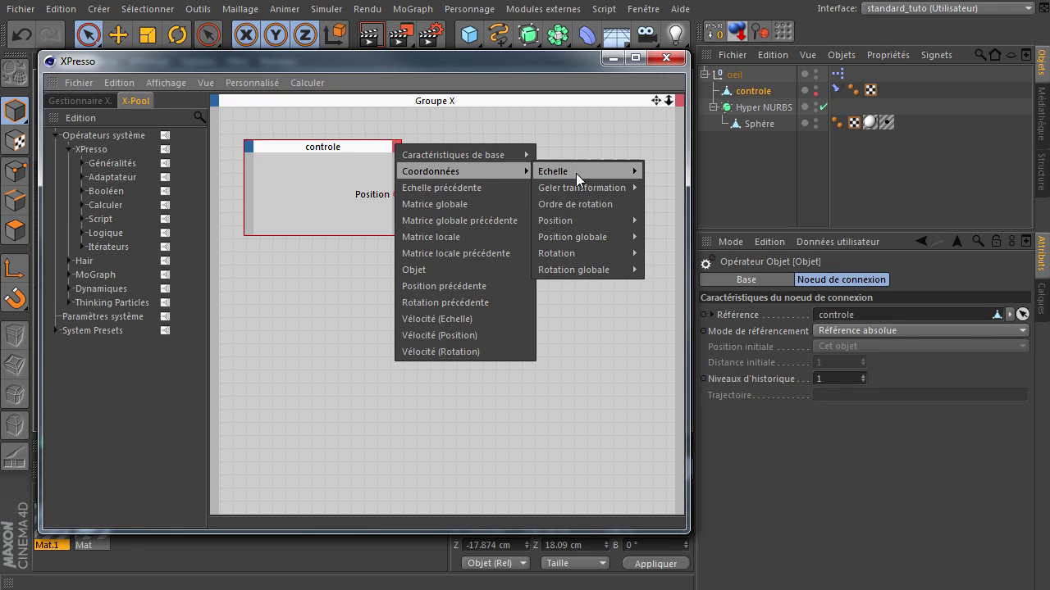
mouse_move(621, 251)
left_click(663, 253)
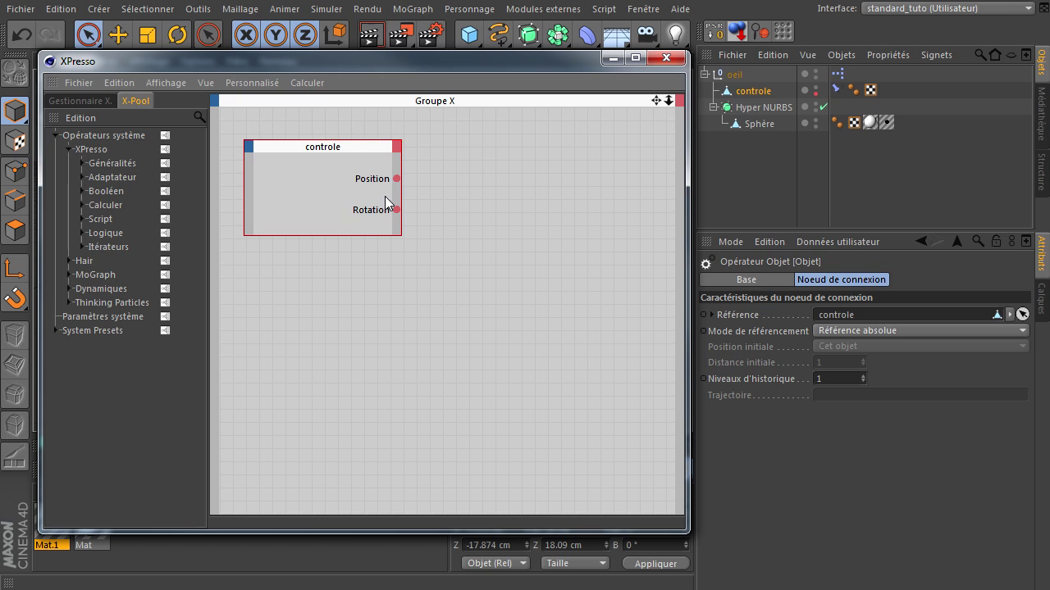
Step: Select the controle sphere, move it around the eye surface and bring it back over the pupil, to about X -0.7, Y 1.1 cm
left_click_drag(442, 61, 506, 313)
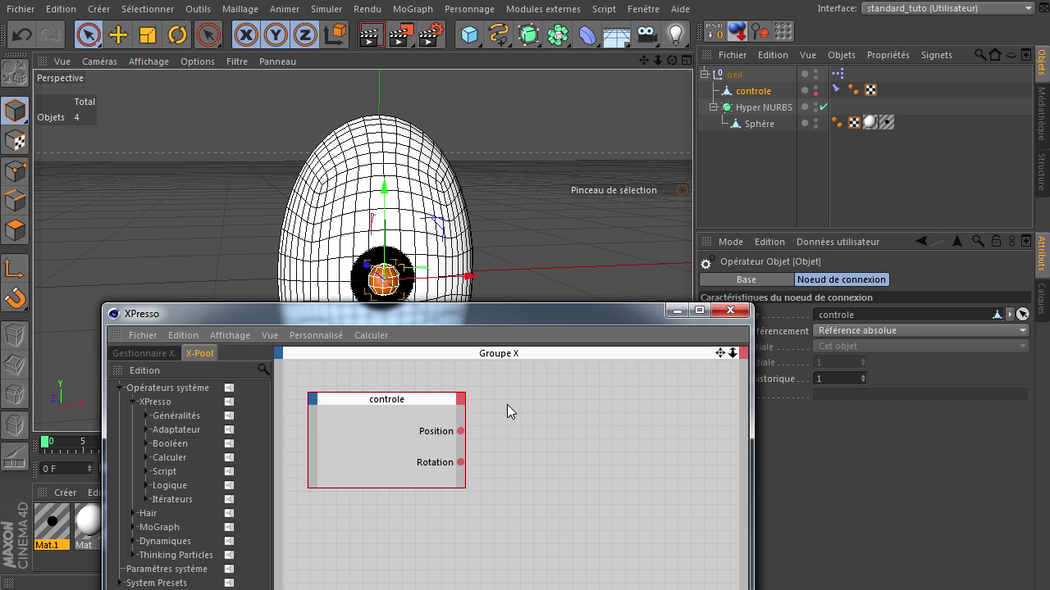
left_click_drag(508, 311, 1049, 292)
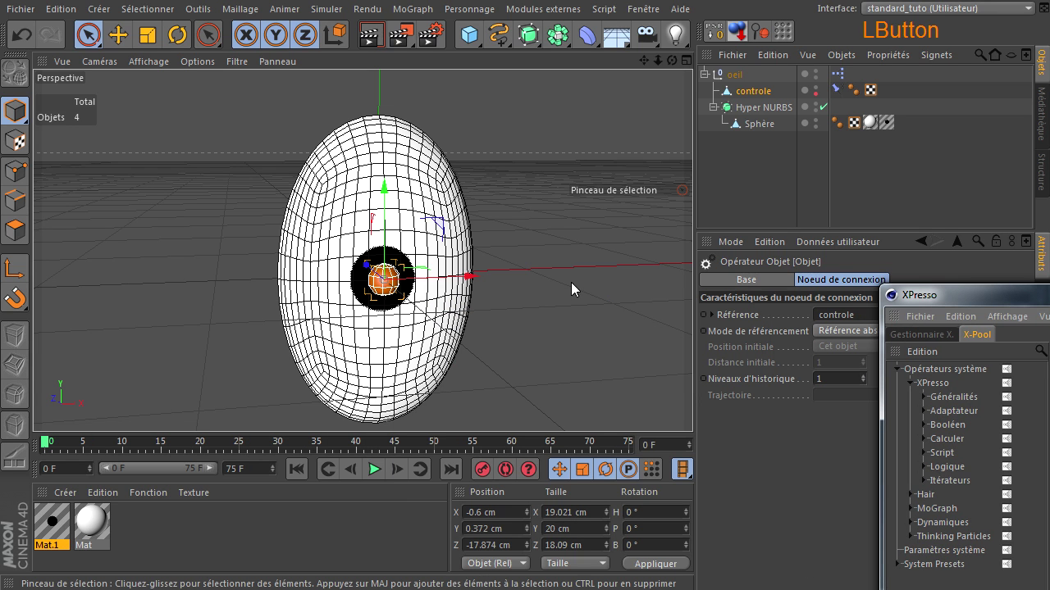
left_click(593, 220)
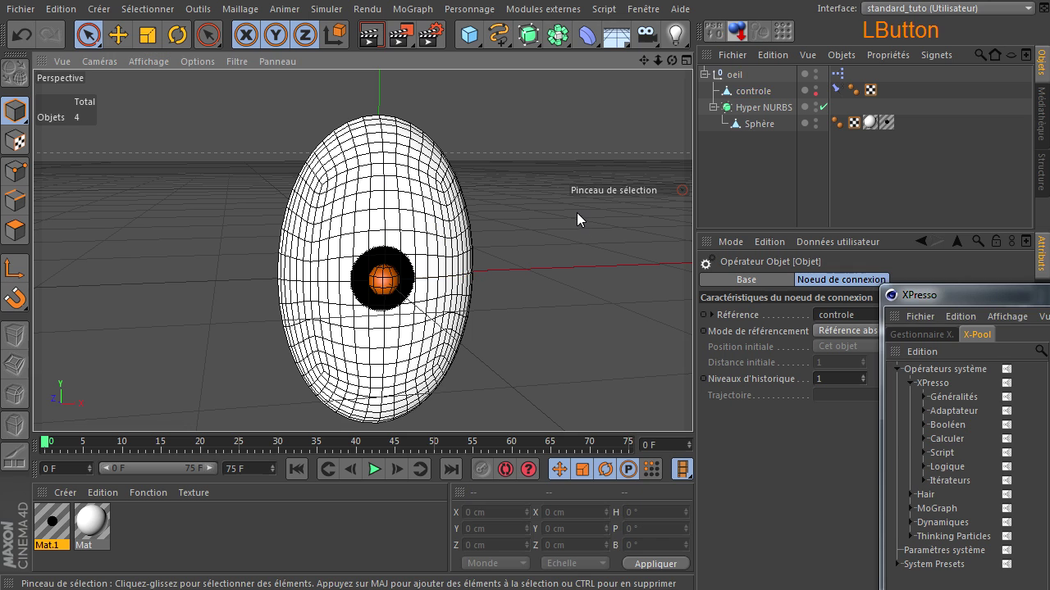
left_click(704, 73)
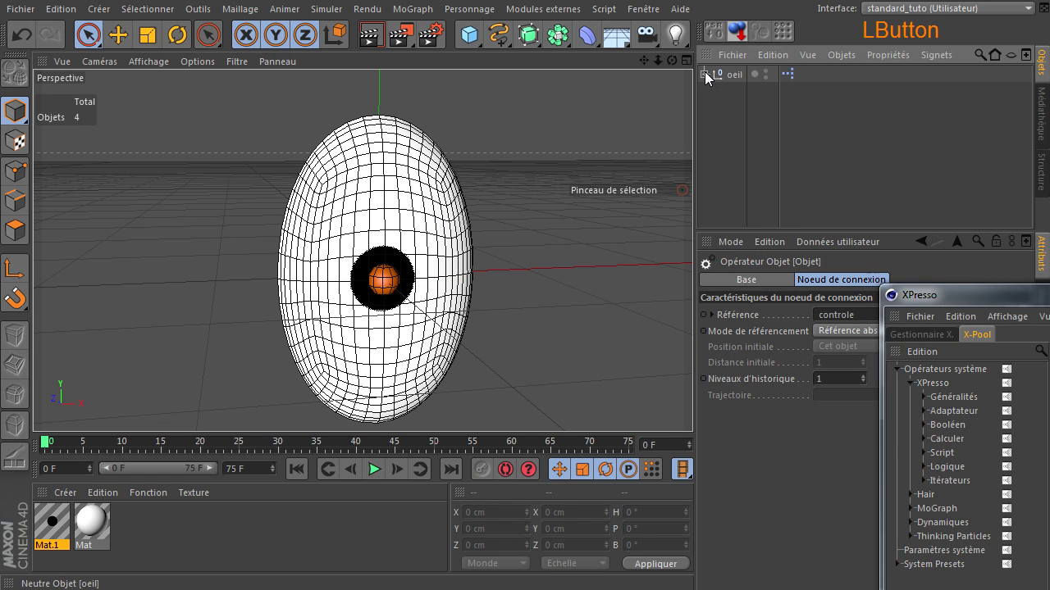
left_click(394, 286)
left_click_drag(440, 223, 527, 195)
mouse_move(456, 119)
left_mouse_down()
mouse_move(261, 228)
mouse_move(347, 148)
left_mouse_up()
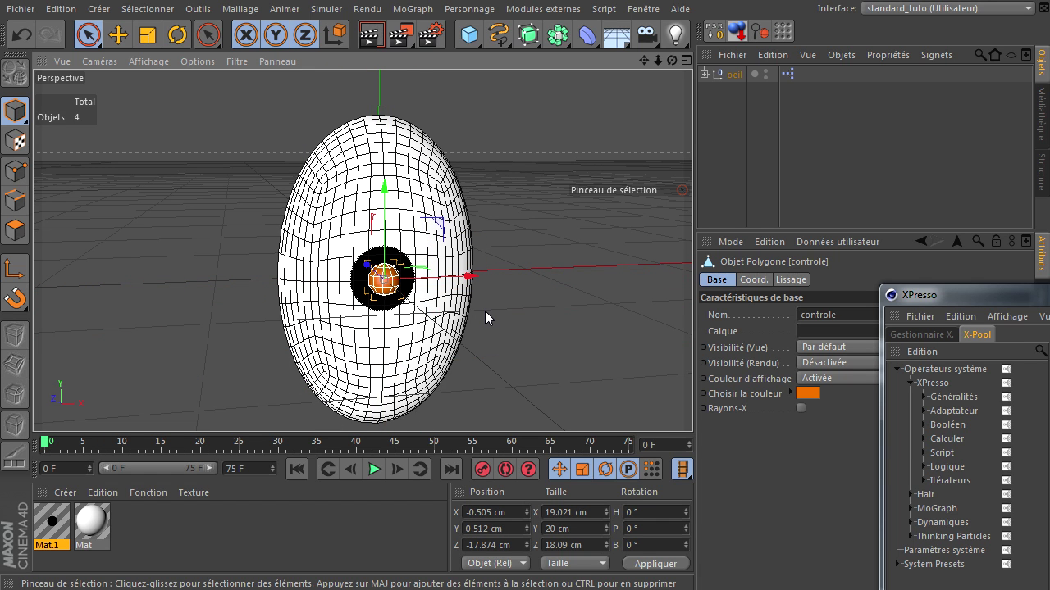
left_click_drag(468, 276, 438, 235)
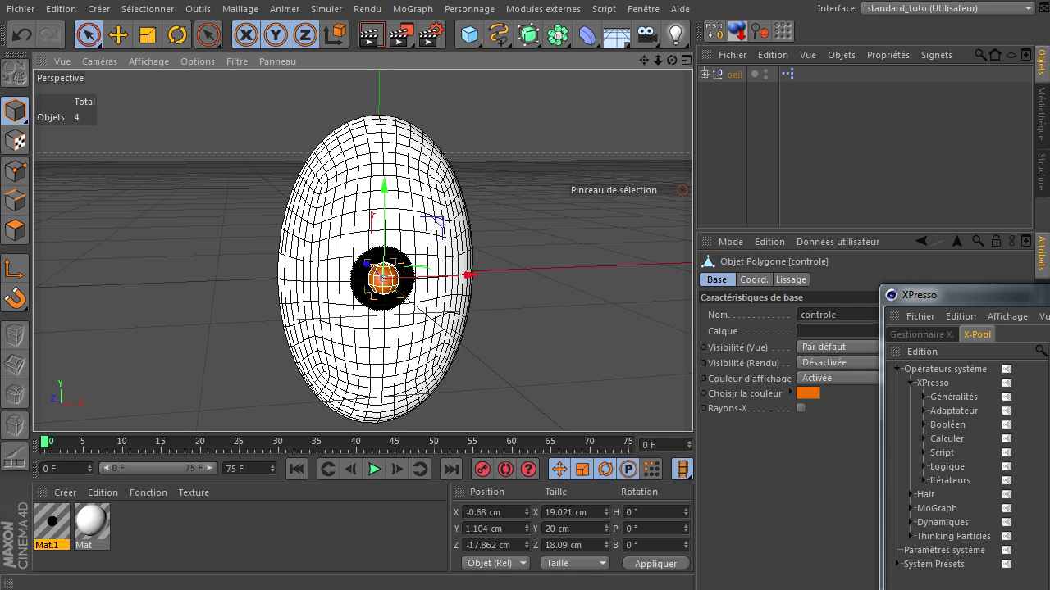
Step: Add the Mat.1 material as a node in the XPresso graph and enlarge the node
left_click_drag(1049, 292, 299, 98)
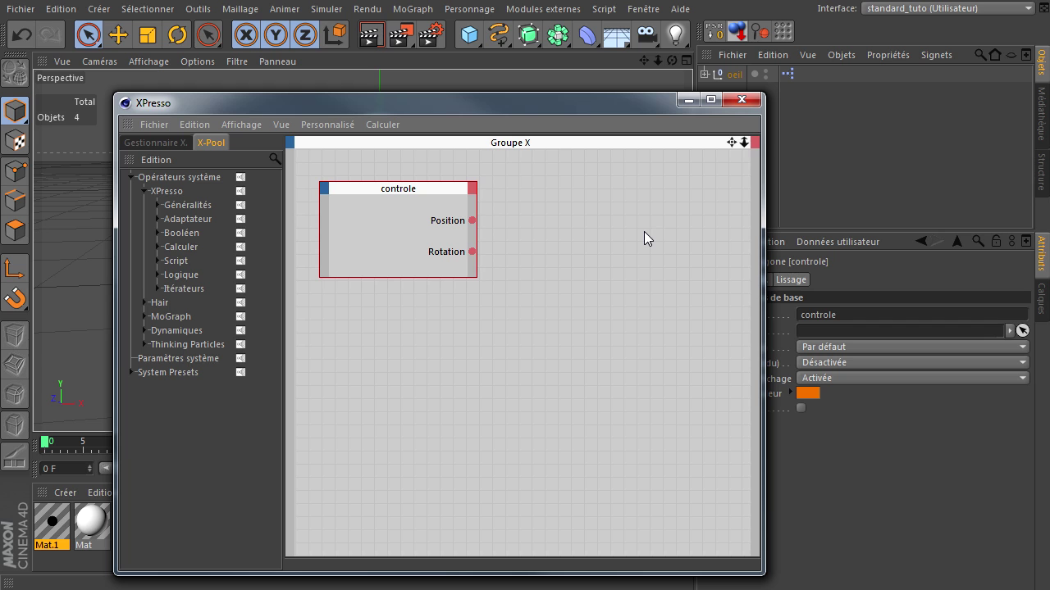
left_click_drag(420, 105, 1049, 187)
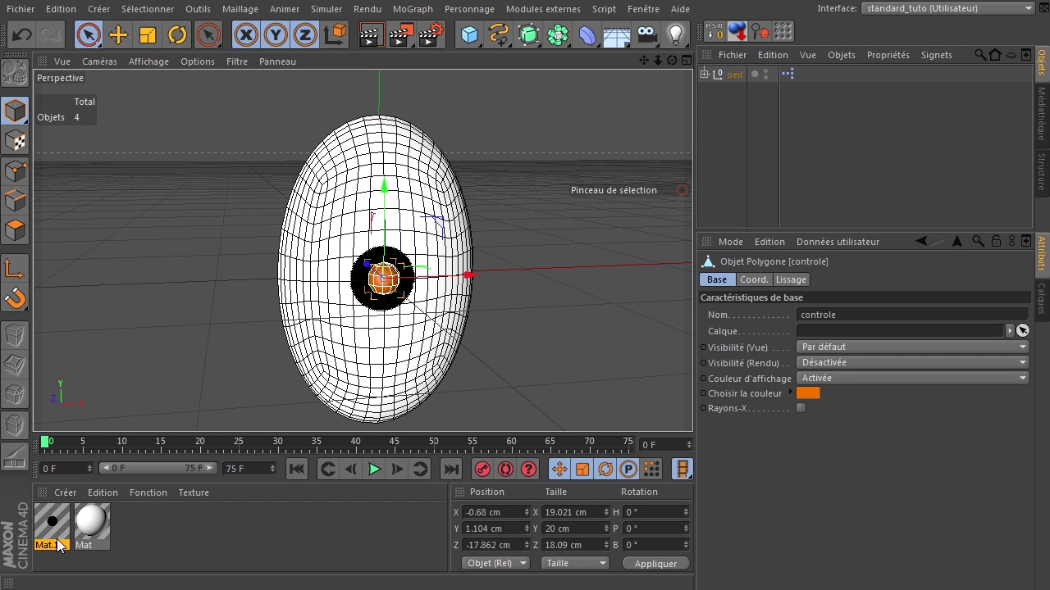
left_click_drag(1048, 320, 446, 62)
left_click_drag(41, 514, 780, 296)
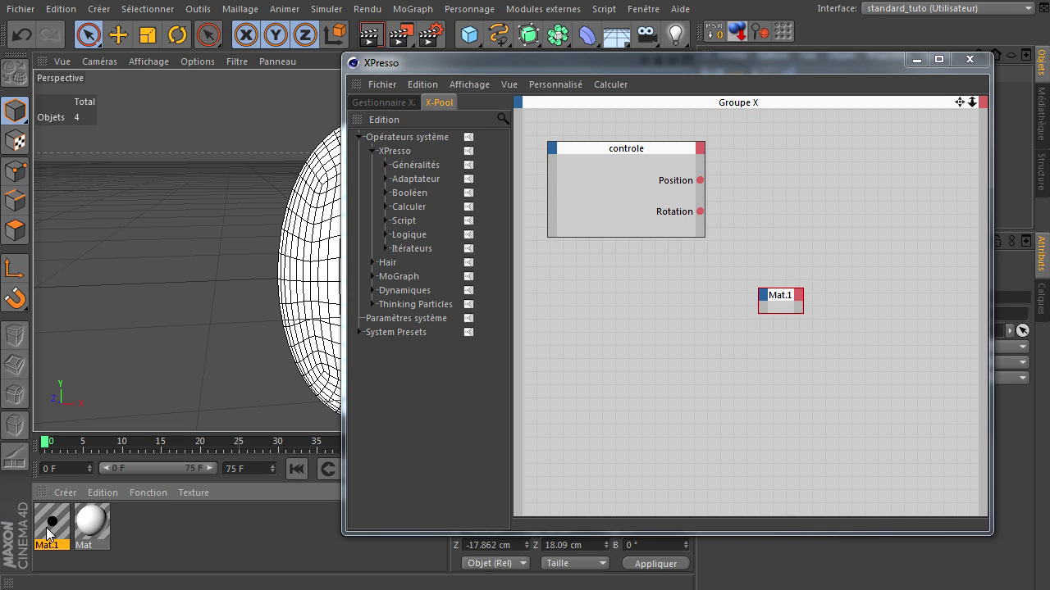
left_click_drag(803, 312, 891, 399)
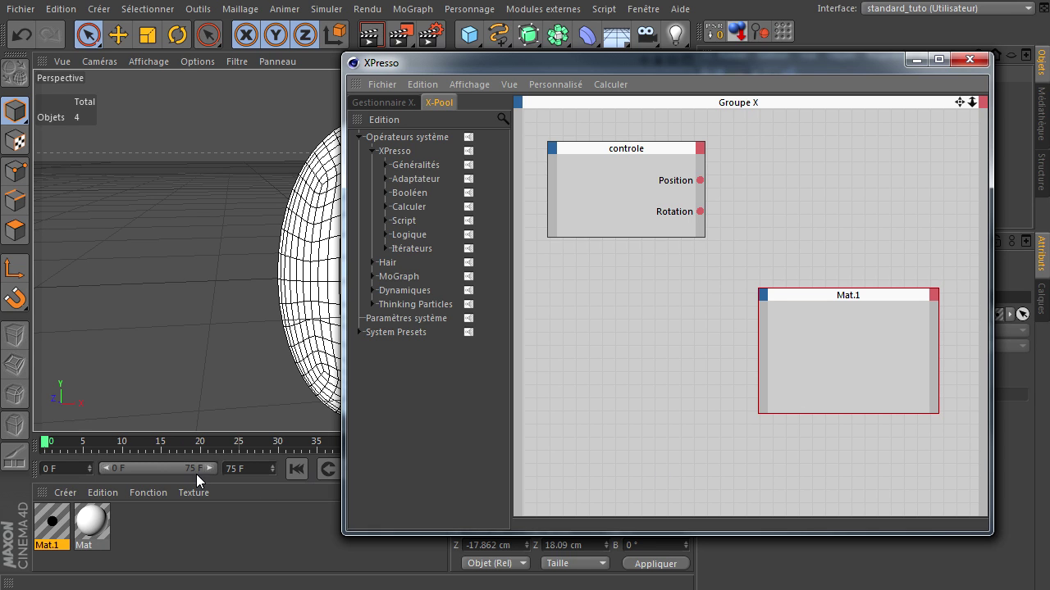
Step: Move the Mat.1 node up beside the controle node, level with it
left_click(762, 295)
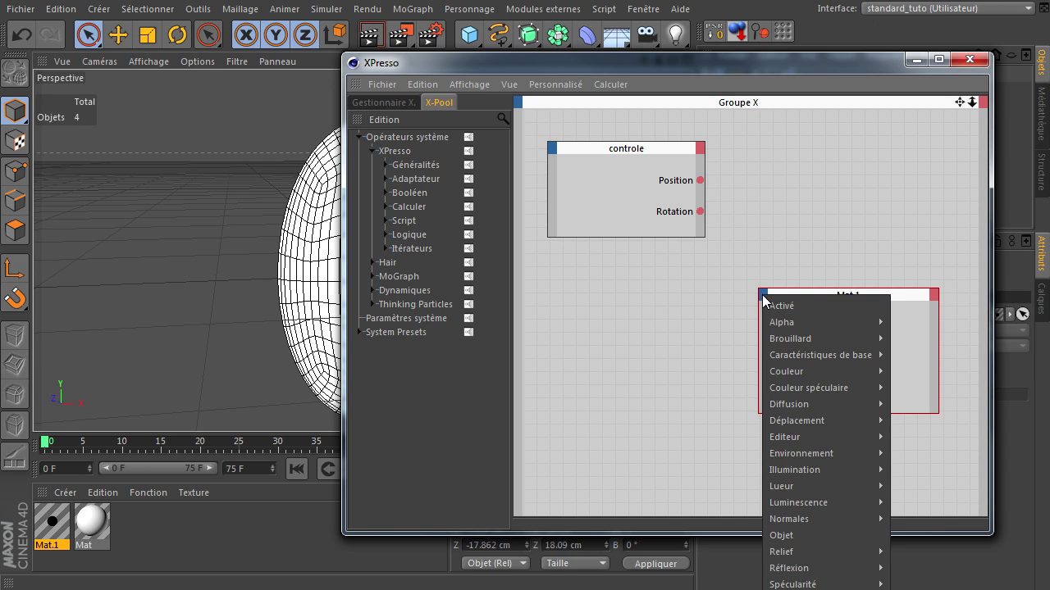
left_click(844, 260)
left_click_drag(835, 299, 845, 148)
Step: Look through the input ports offered by the Mat.1 node, including its material channel parameters
left_click(771, 147)
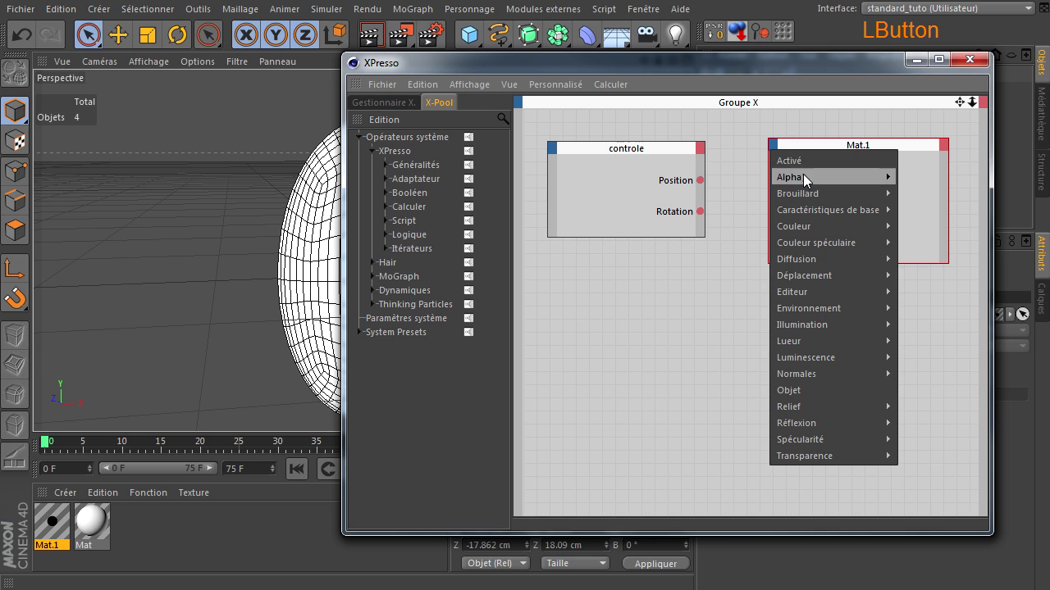
left_click(561, 402)
left_click_drag(691, 67, 498, 63)
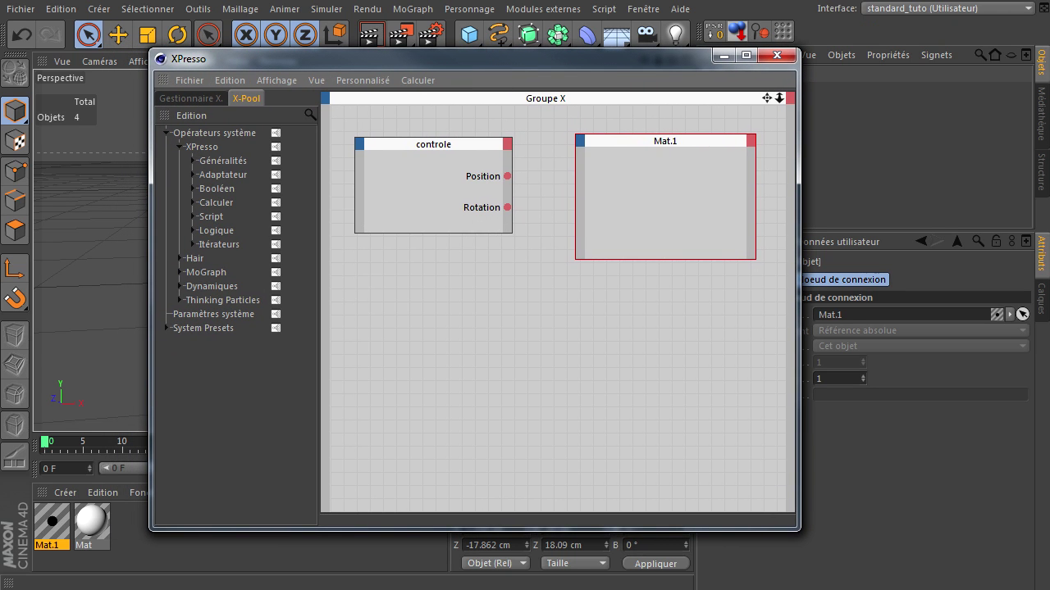
left_click(580, 140)
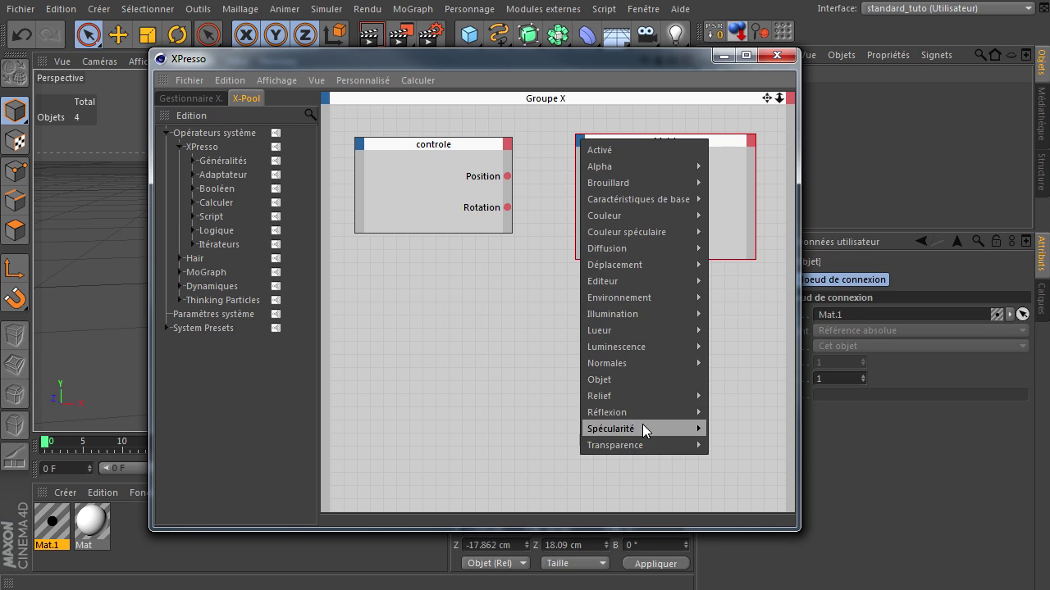
mouse_move(618, 312)
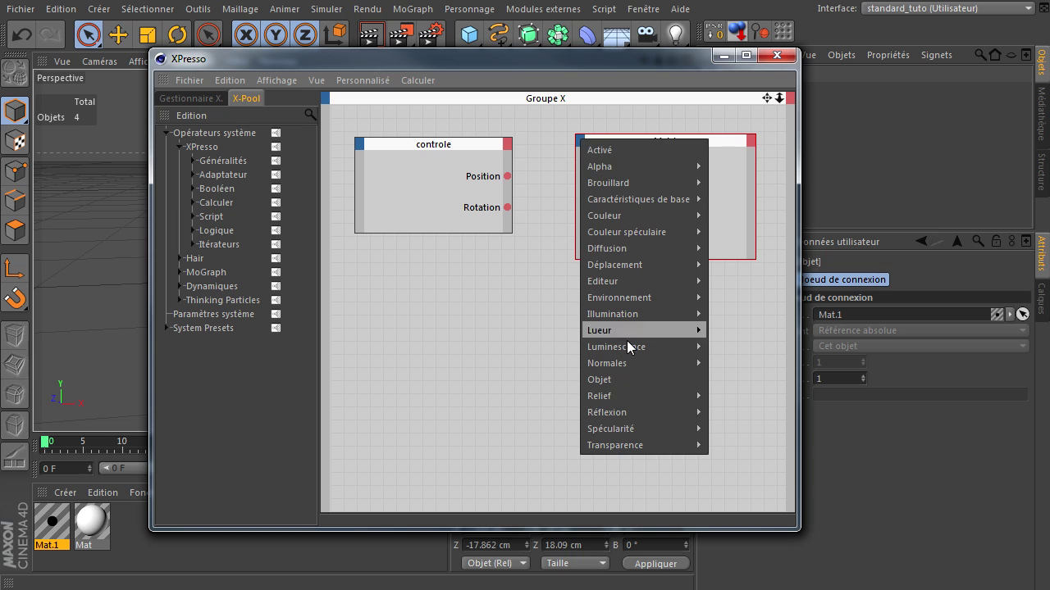
left_click(355, 458)
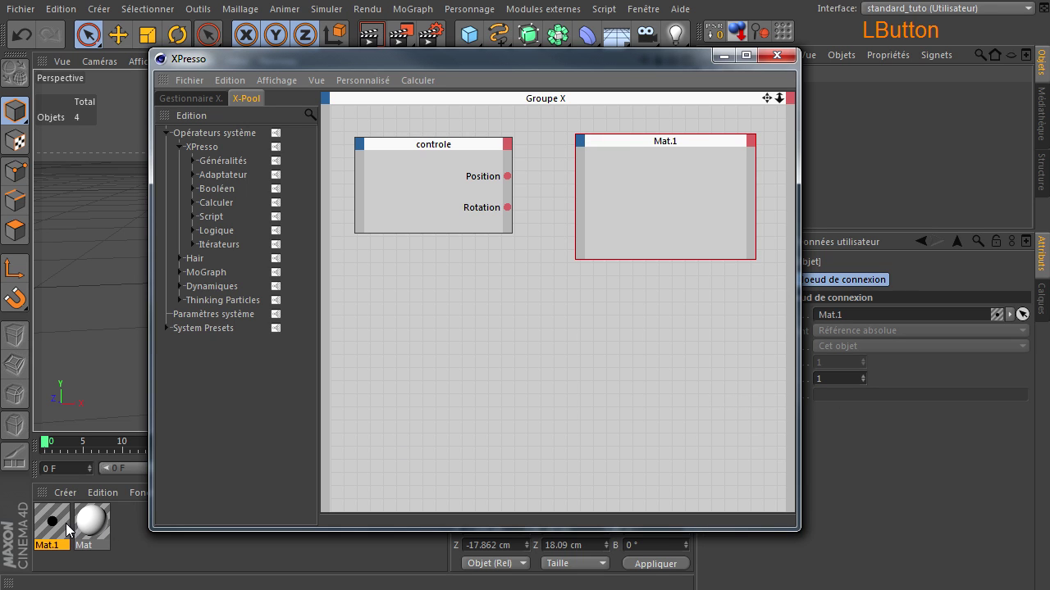
left_click(579, 141)
mouse_move(631, 218)
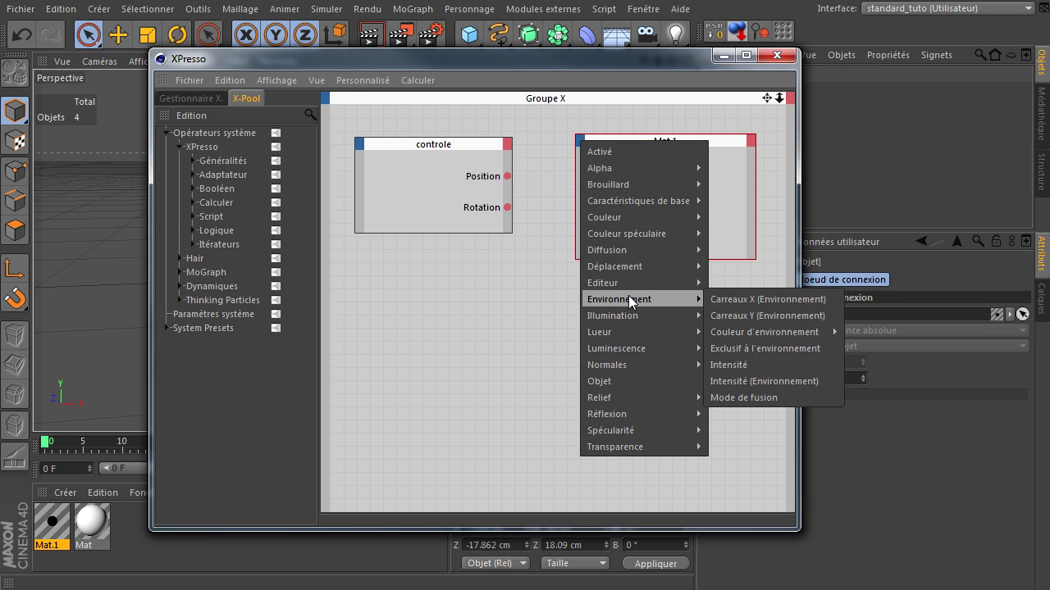
Step: Open the Mat.1 material and compare its Alpha channel settings with the input ports offered by the Mat.1 node
left_click(49, 539)
double_click(51, 521)
left_click_drag(553, 93, 379, 64)
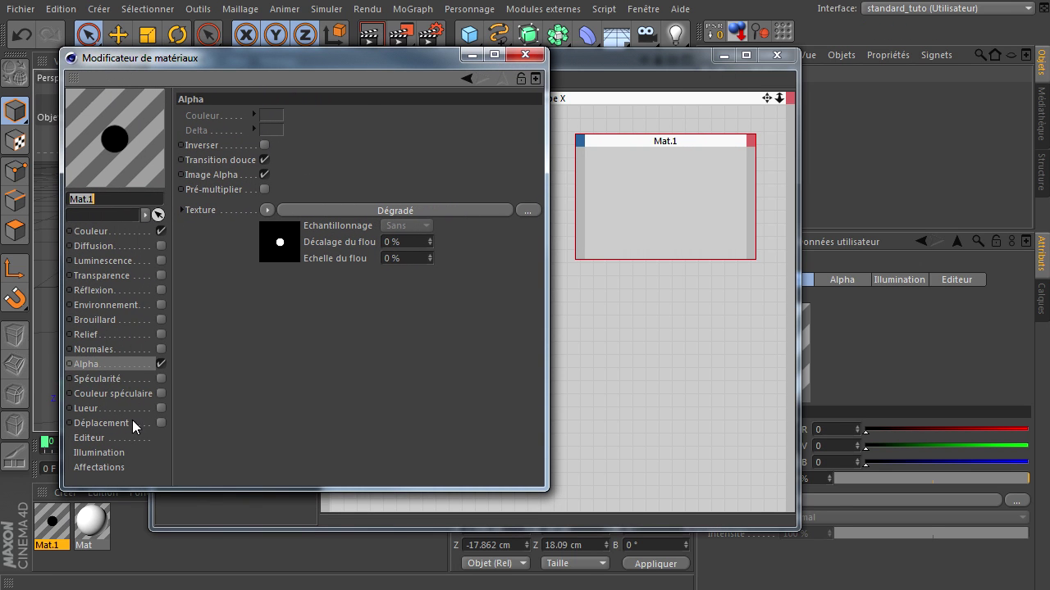
left_click(618, 210)
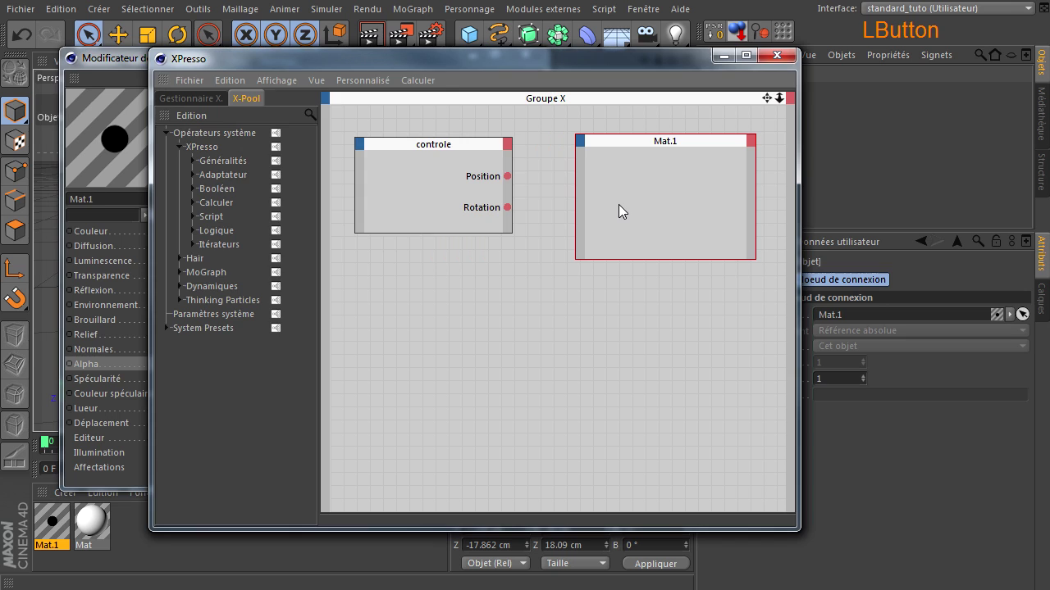
left_click(591, 146)
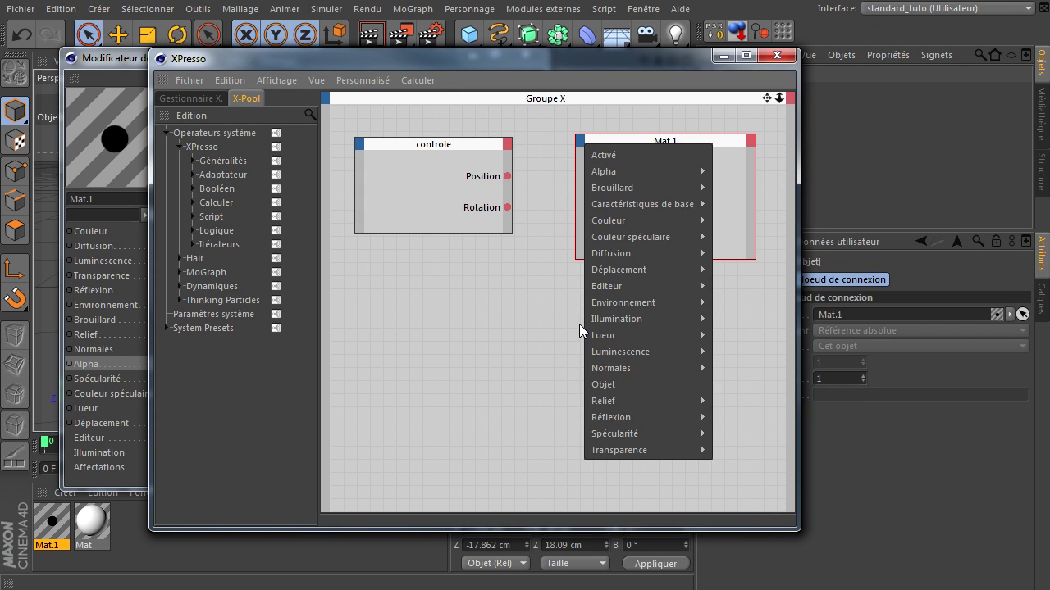
left_click(92, 61)
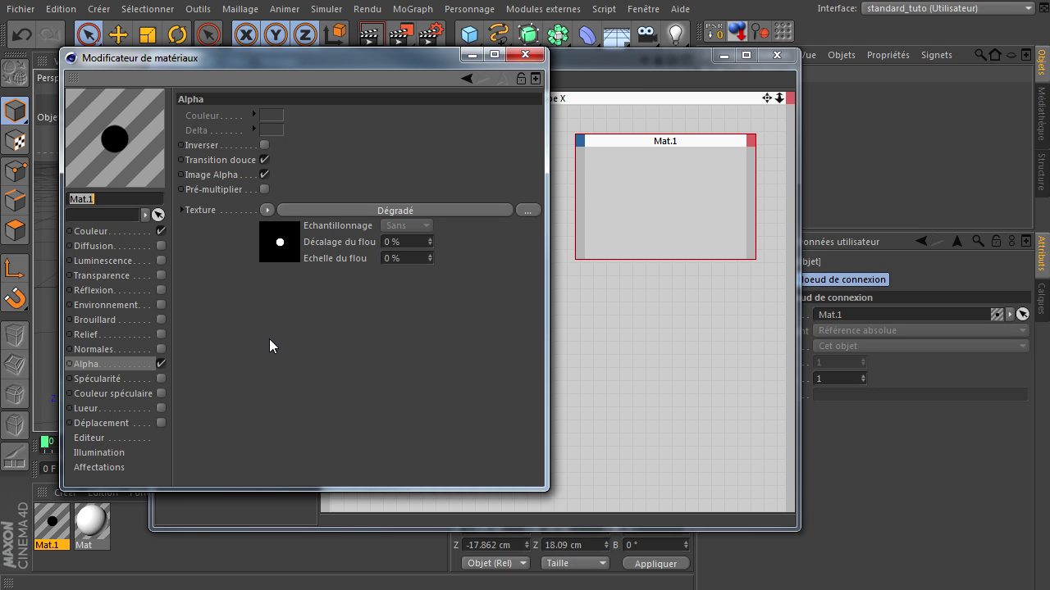
Step: Try to delete the Mat.1 node from the XPresso graph
left_click(741, 238)
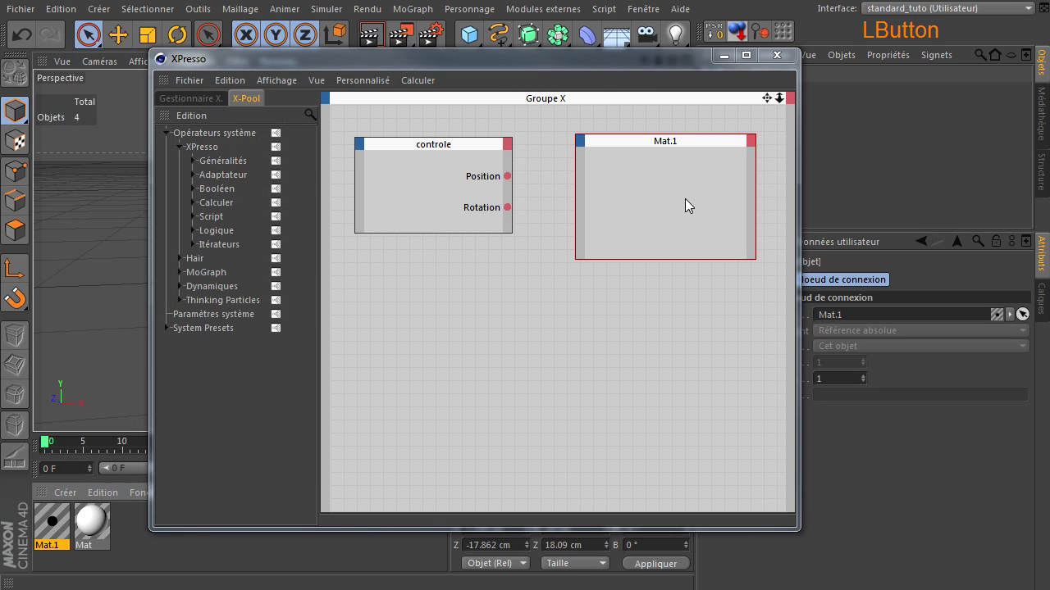
key("Delete")
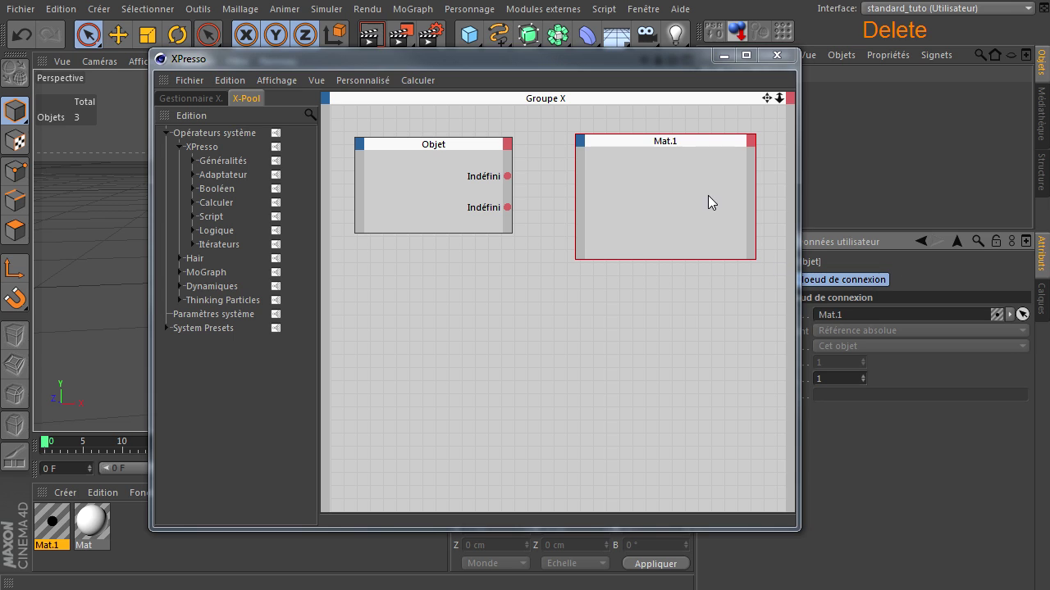
left_click(726, 204)
key("Delete")
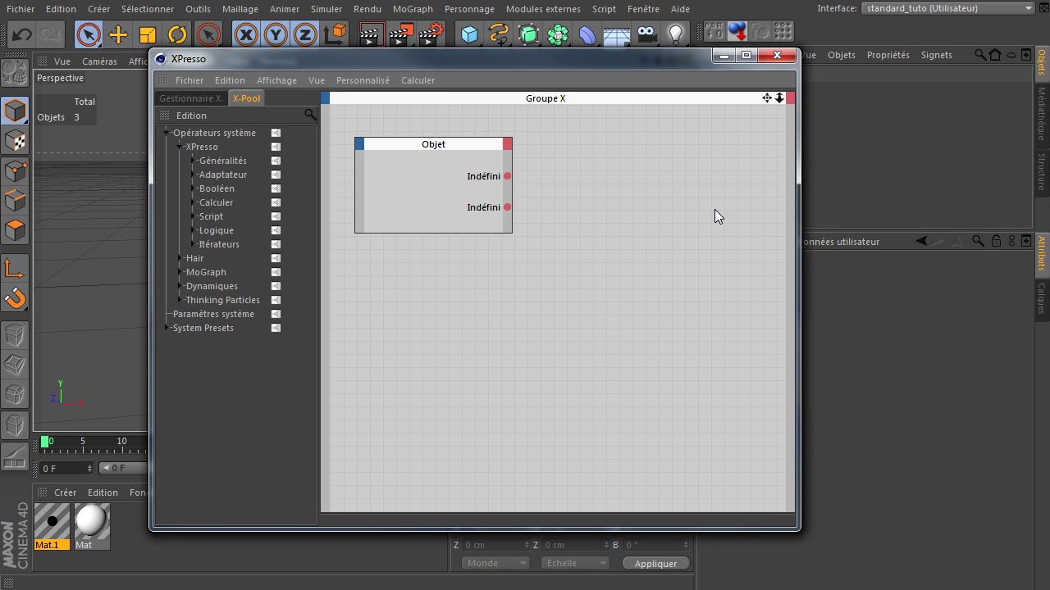
Step: Expand the oeil hierarchy and undo the deletions of the Mat.1 node and the controle object
left_click_drag(687, 62, 1049, 320)
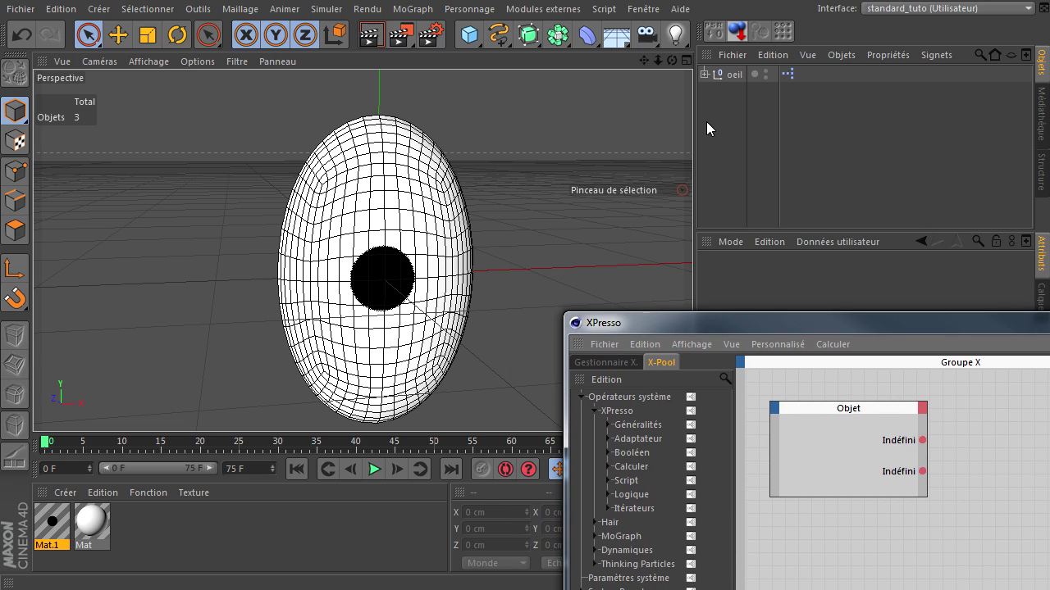
left_click(724, 120)
left_click(703, 74)
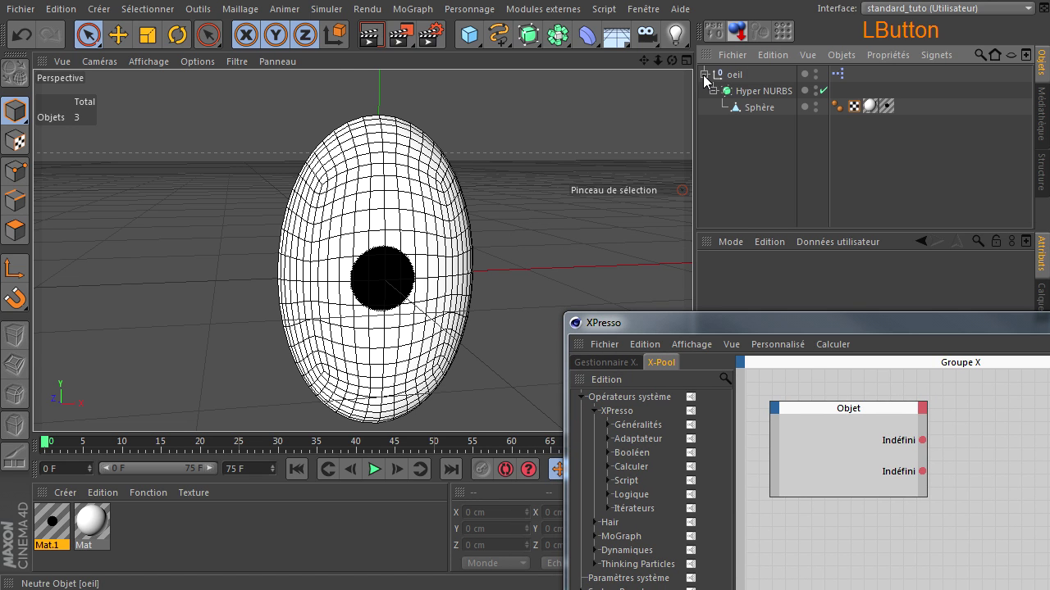
left_click(27, 34)
left_click(27, 34)
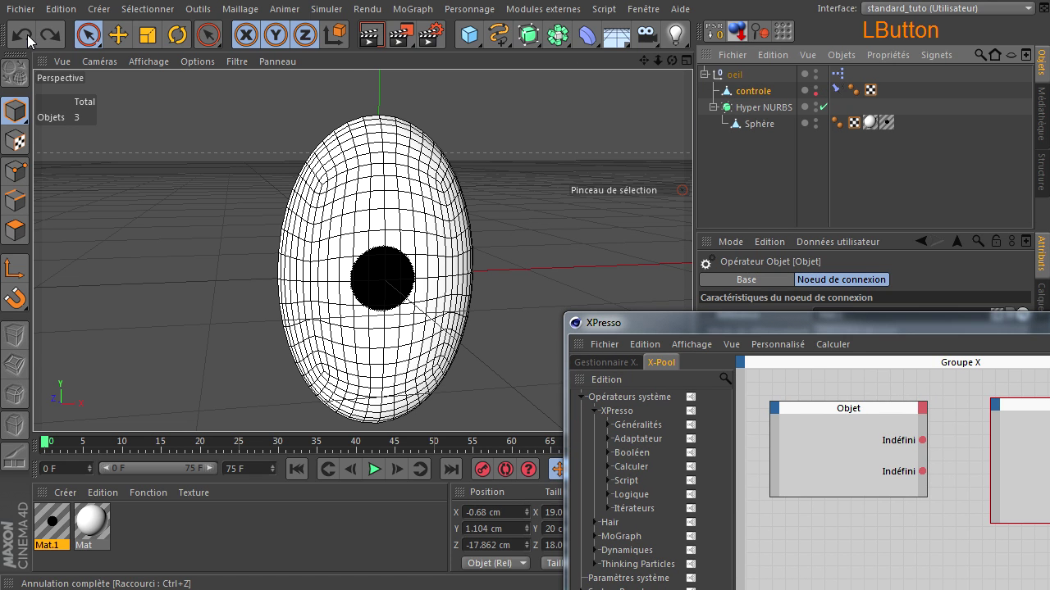
Step: Deselect the controle object and delete the Mat.1 node from the XPresso graph
left_click(750, 189)
left_click_drag(800, 323, 611, 78)
left_click(888, 280)
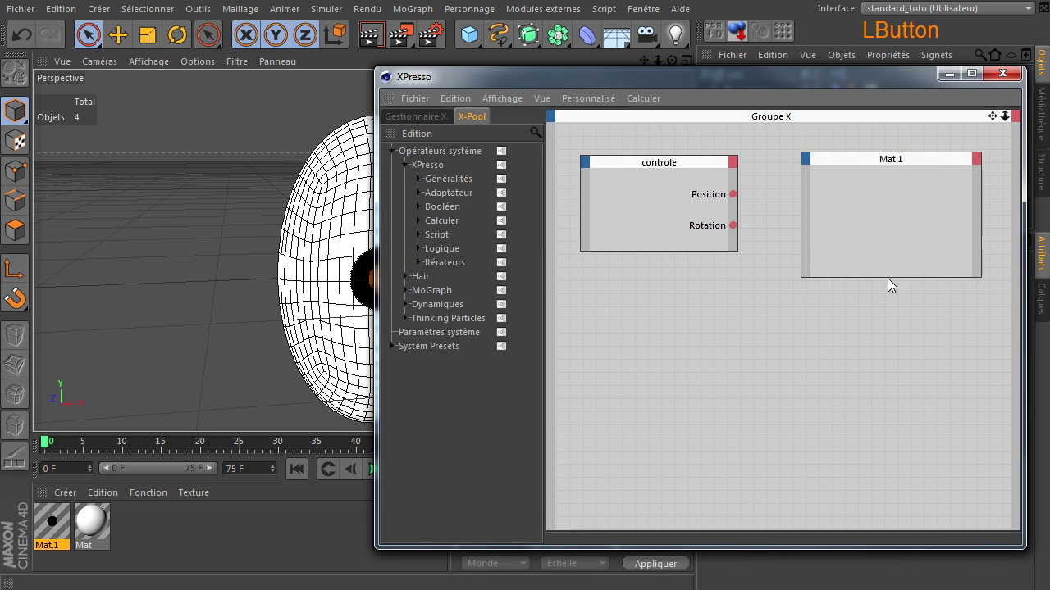
left_click(880, 238)
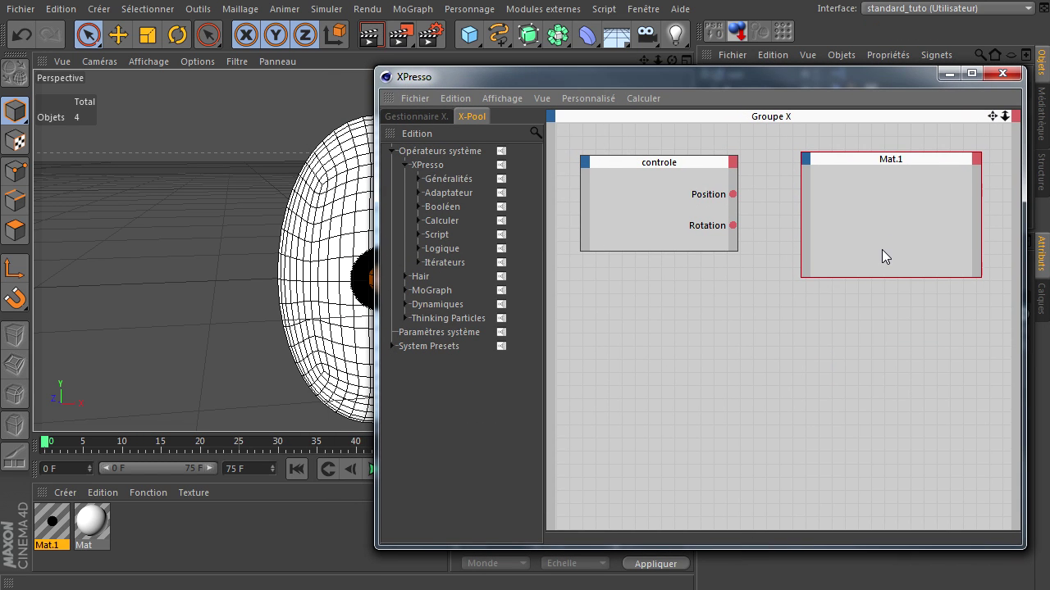
key("Delete")
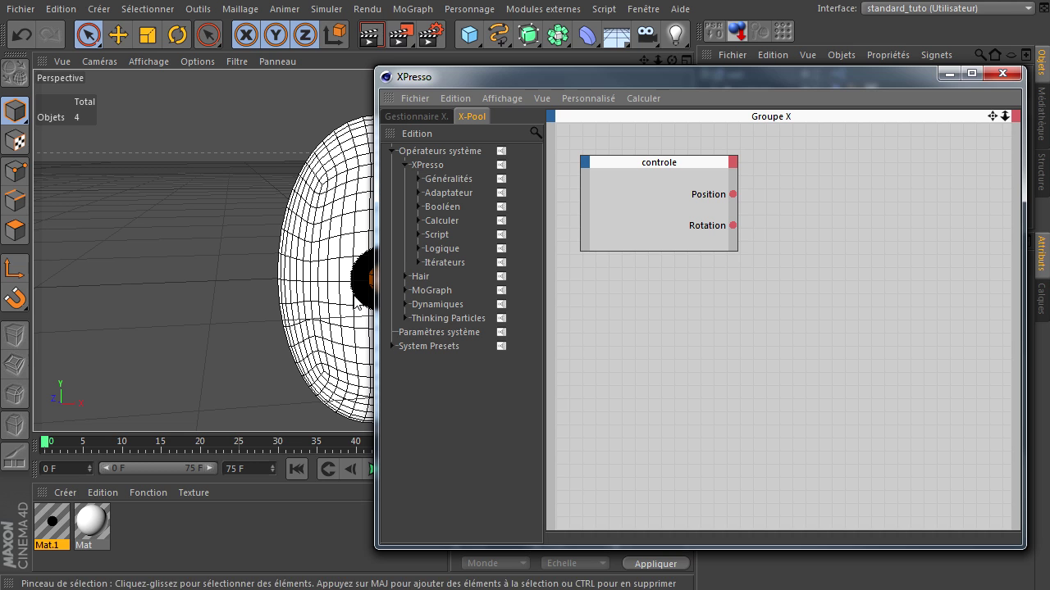
Step: Open the Mat.1 material's Alpha channel and add its Dégradé shader as a node in the XPresso graph
double_click(51, 525)
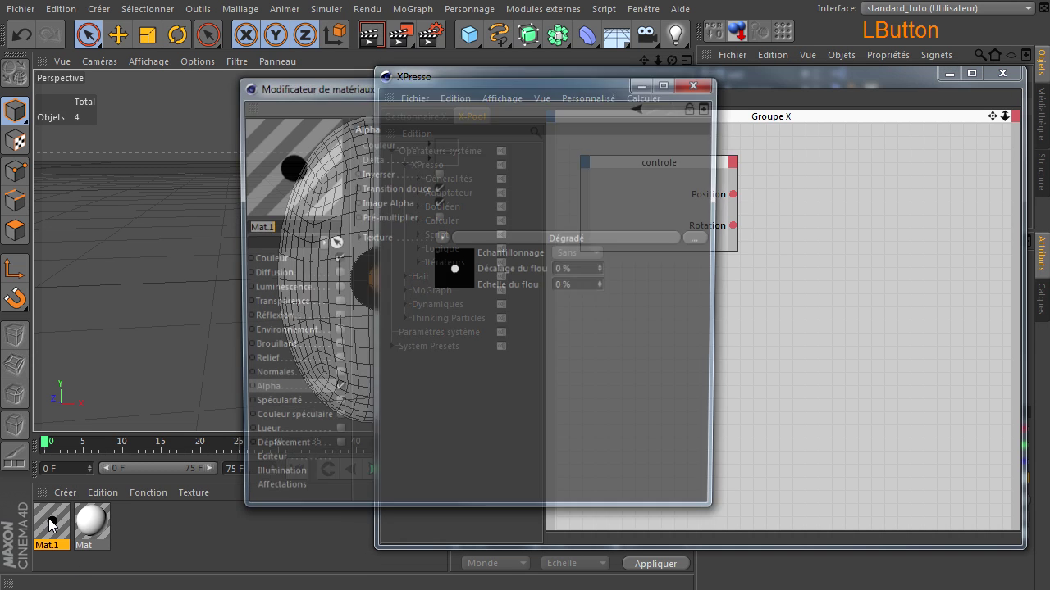
left_click_drag(436, 89, 253, 69)
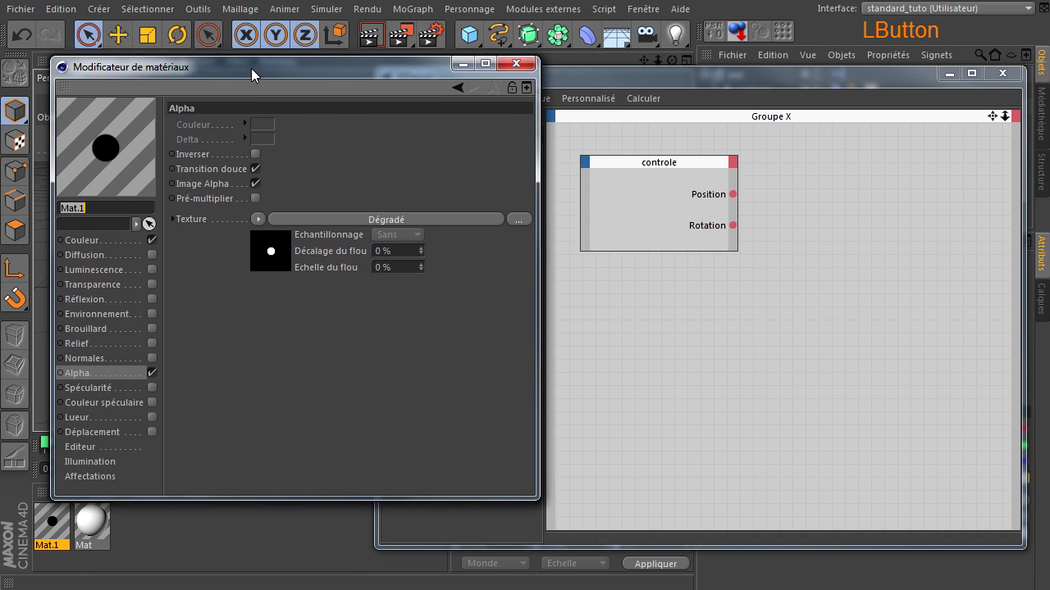
left_click(328, 218)
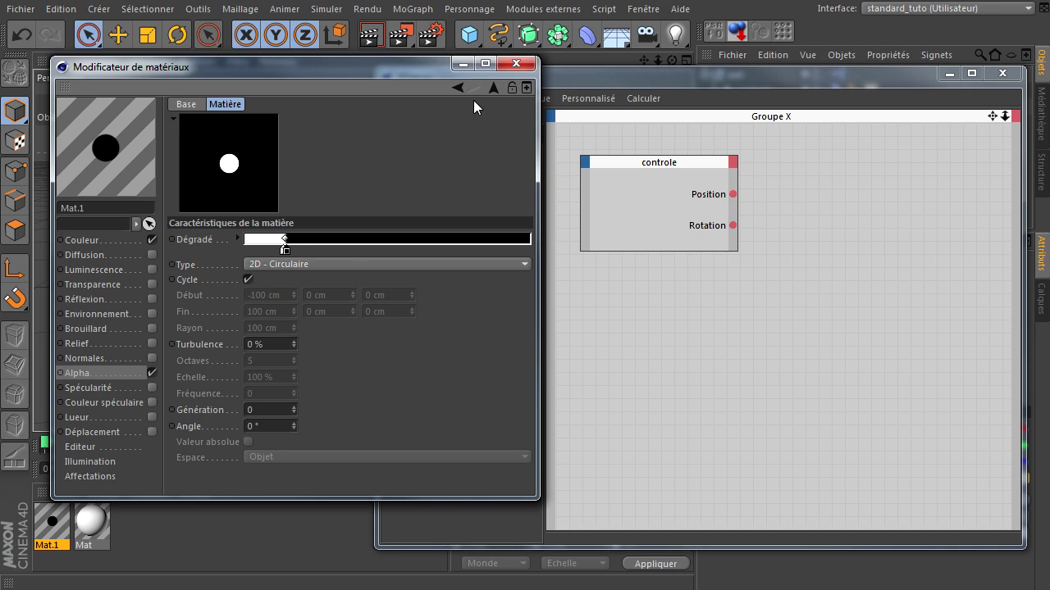
left_click(494, 88)
left_click(271, 253)
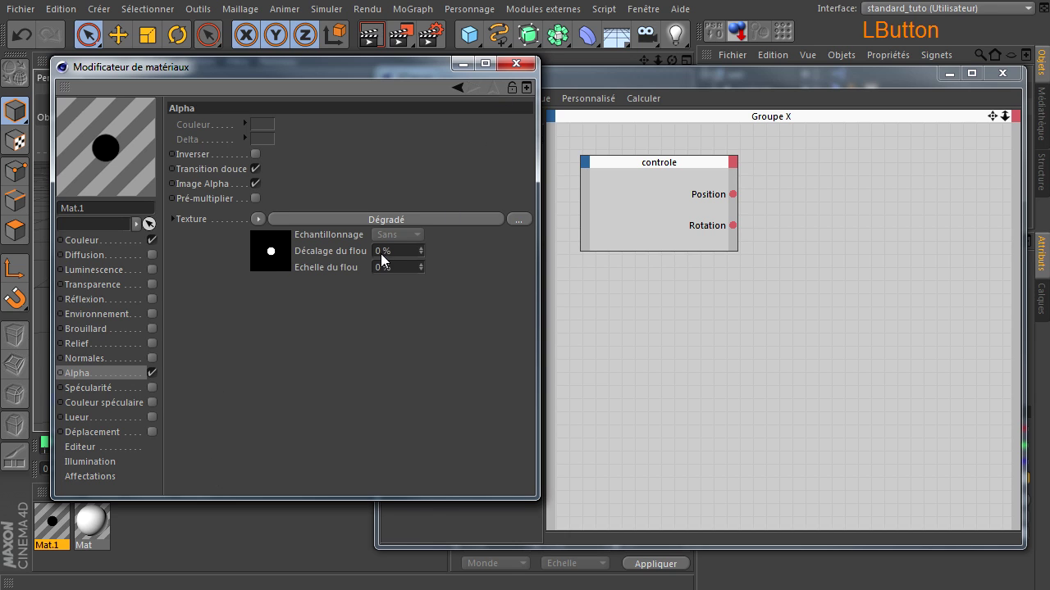
left_click_drag(848, 260, 939, 322)
left_click(213, 315)
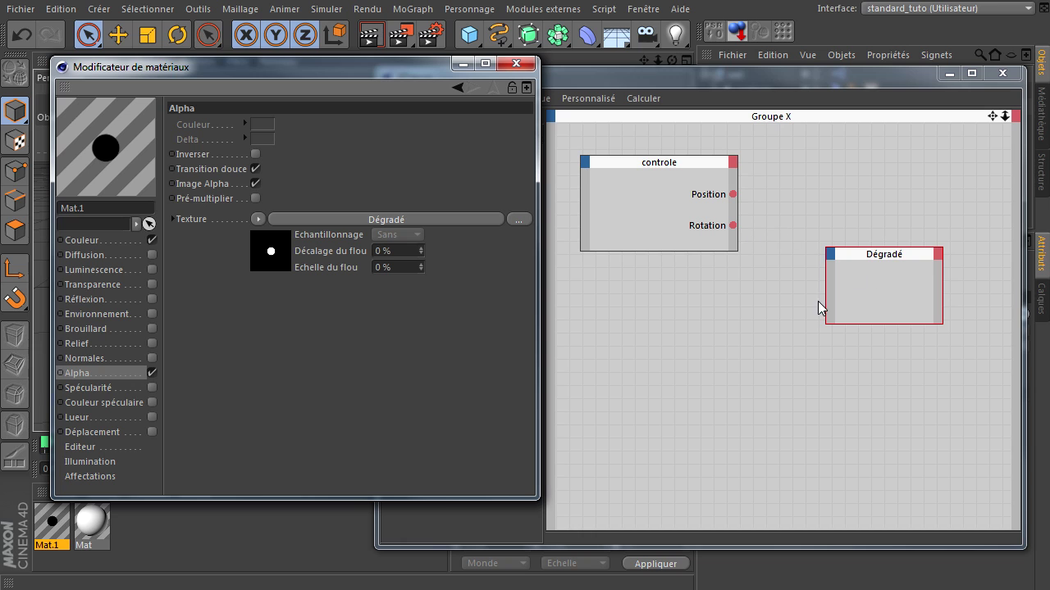
Step: Look through the Dégradé node's input ports, including the base, material and individual gradient knot parameters
left_click(831, 253)
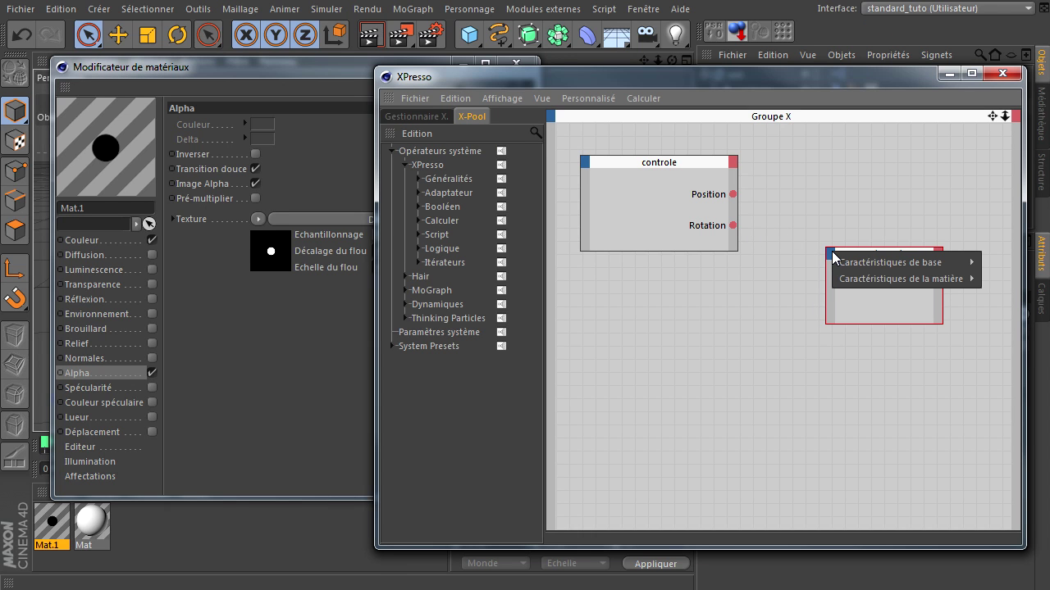
mouse_move(880, 262)
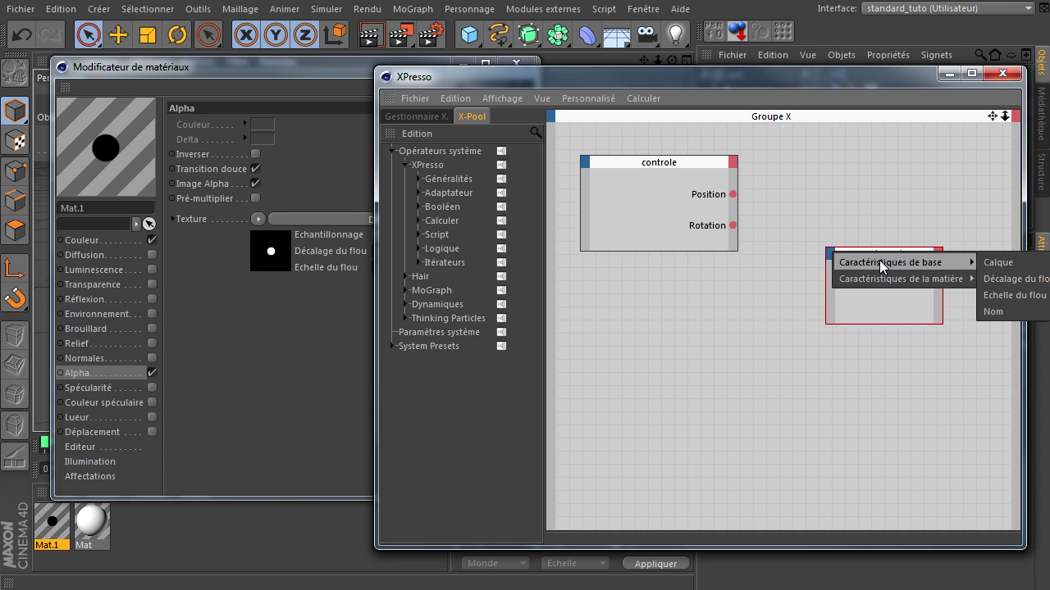
left_click(832, 115)
left_click_drag(815, 78, 760, 82)
left_click(773, 255)
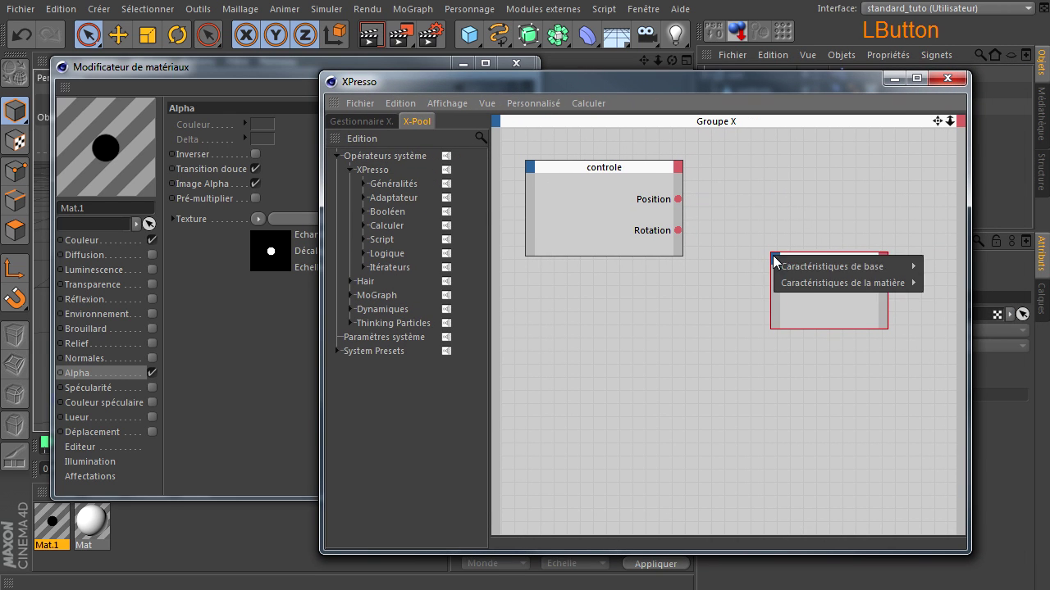
mouse_move(860, 283)
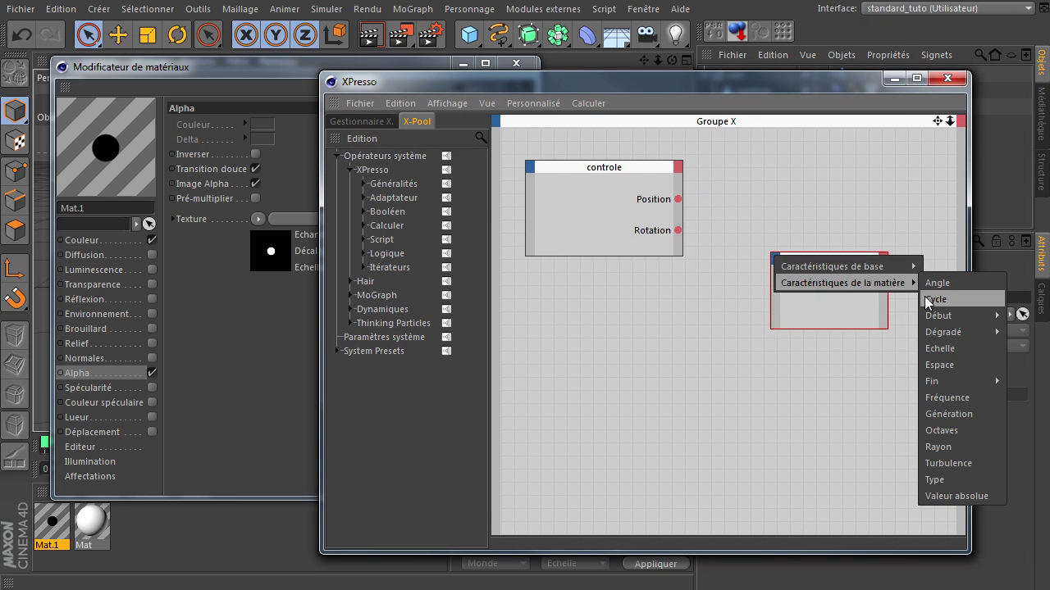
mouse_move(943, 332)
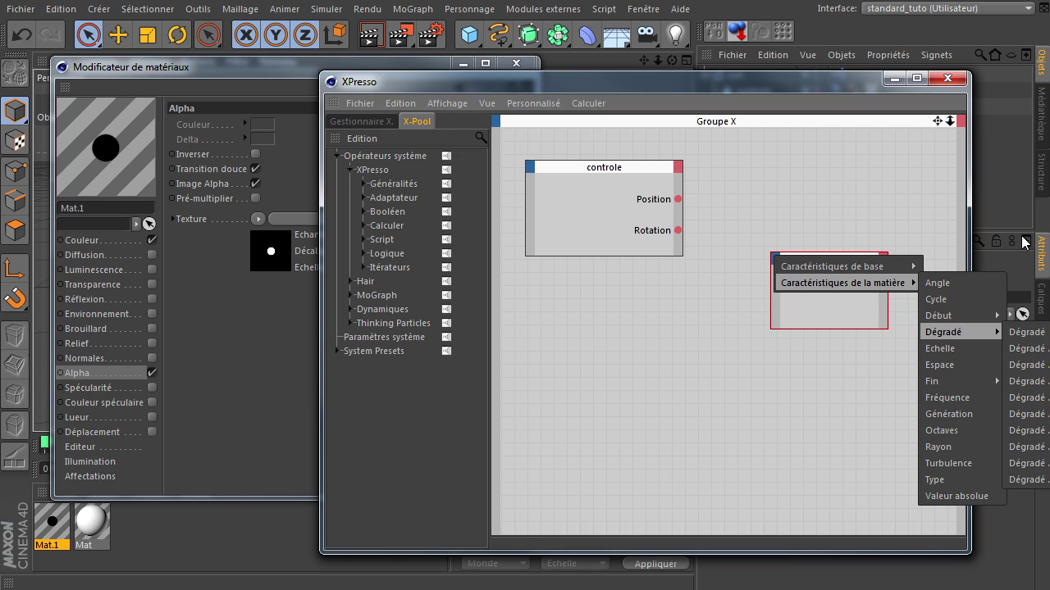
left_click(833, 160)
left_click_drag(816, 79, 558, 34)
left_click(516, 214)
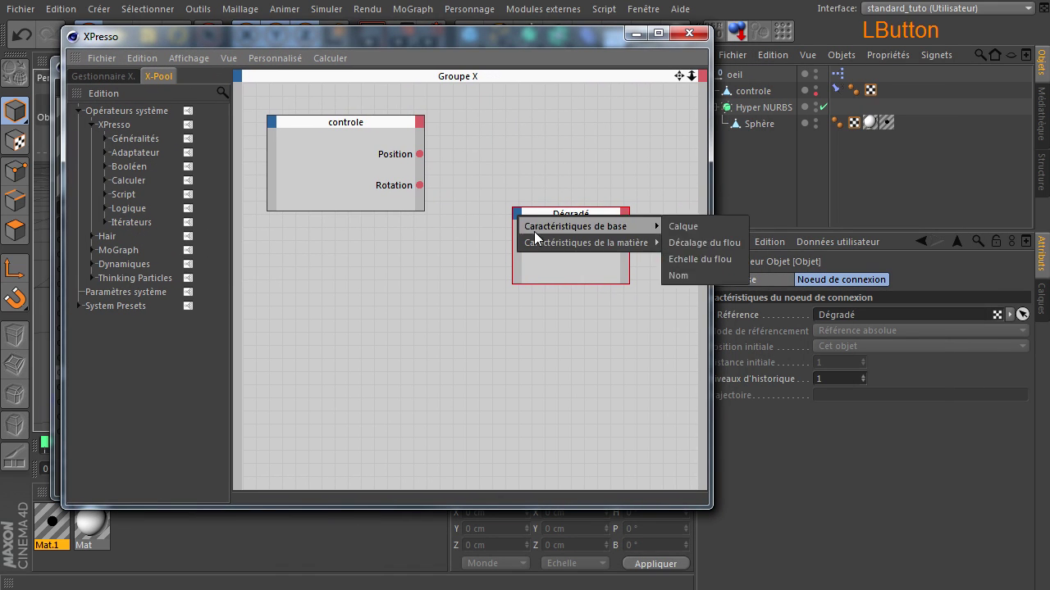
mouse_move(619, 241)
mouse_move(721, 292)
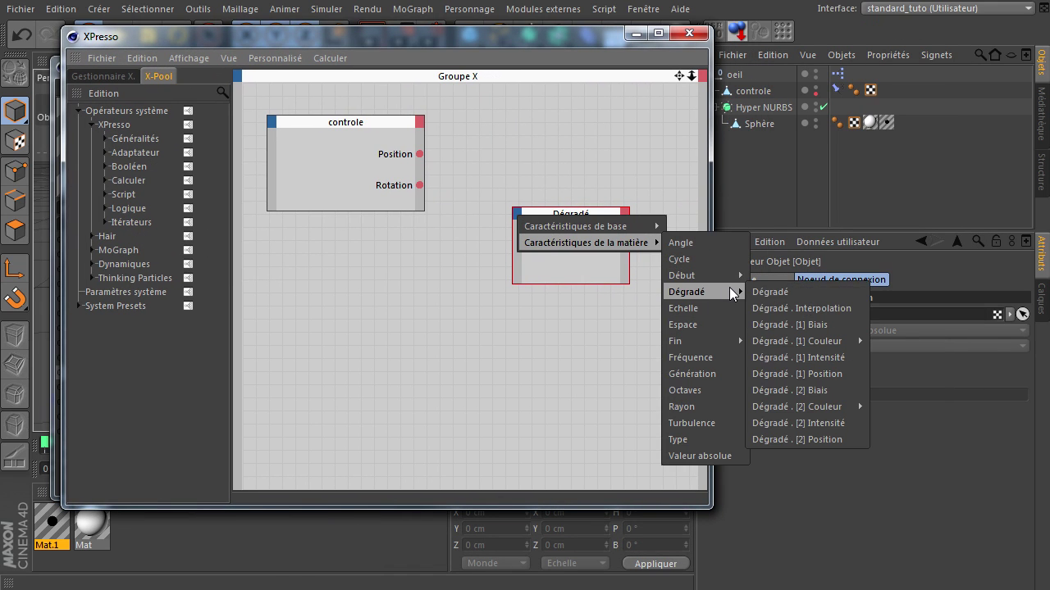
mouse_move(797, 339)
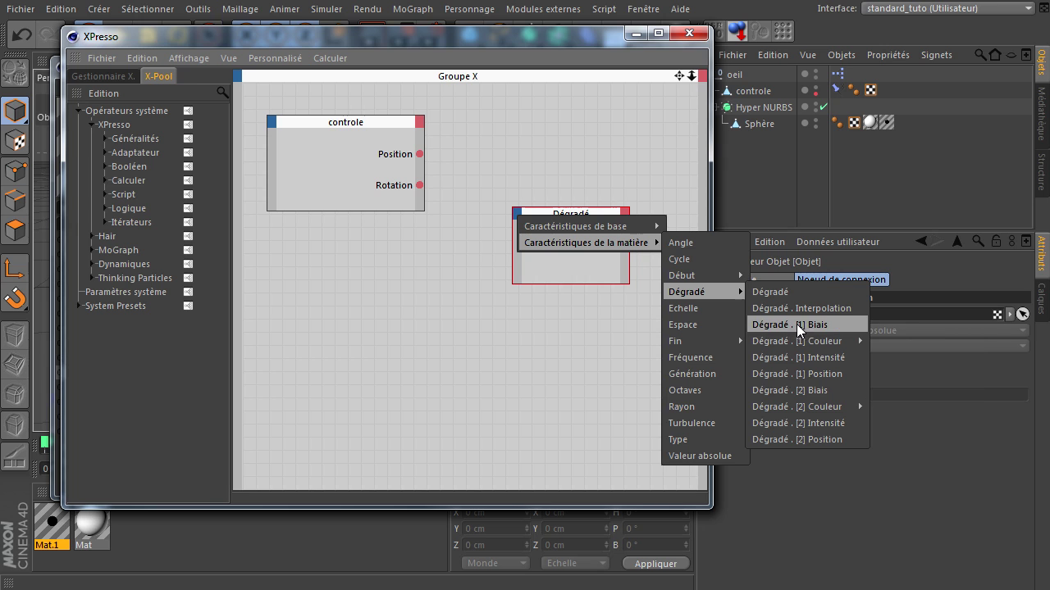
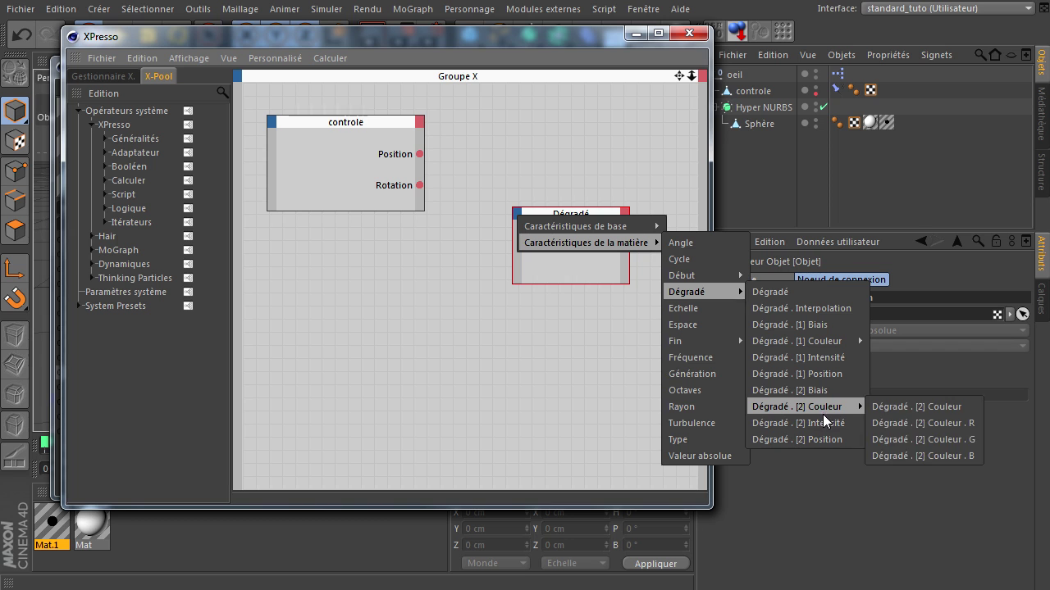
left_click(557, 378)
Step: Add a third knot near the middle of the Alpha channel's Dégradé gradient, dismissing its colour selection
left_click_drag(509, 40, 1025, 103)
left_click(408, 219)
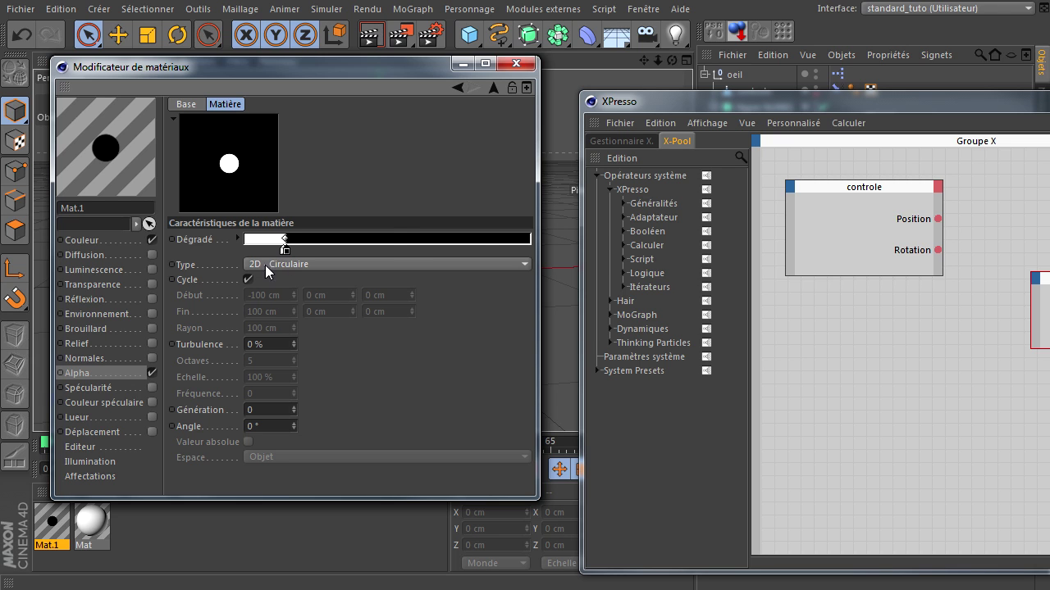
double_click(400, 248)
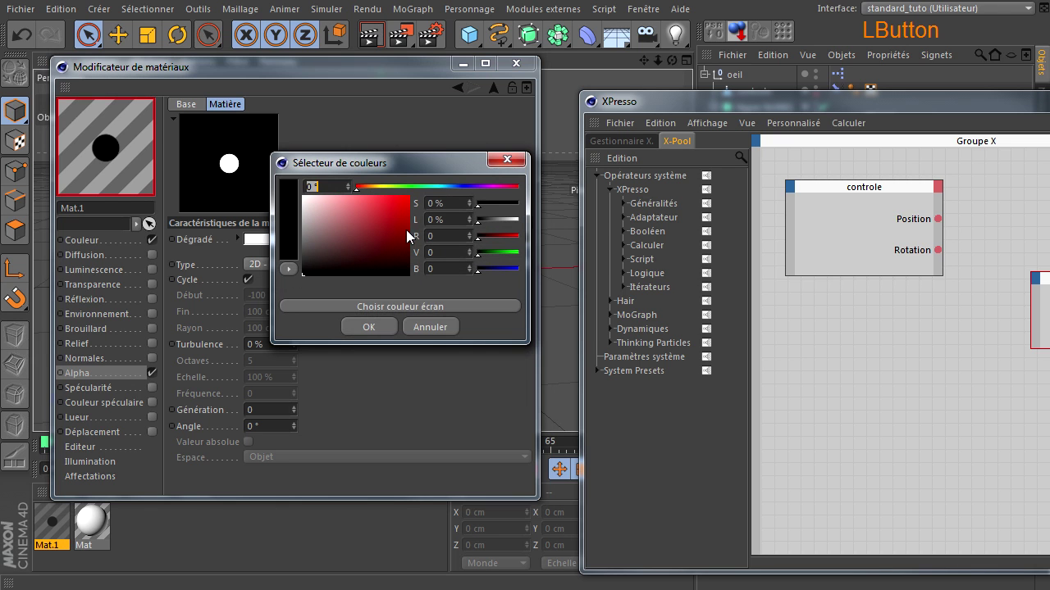
left_click(426, 325)
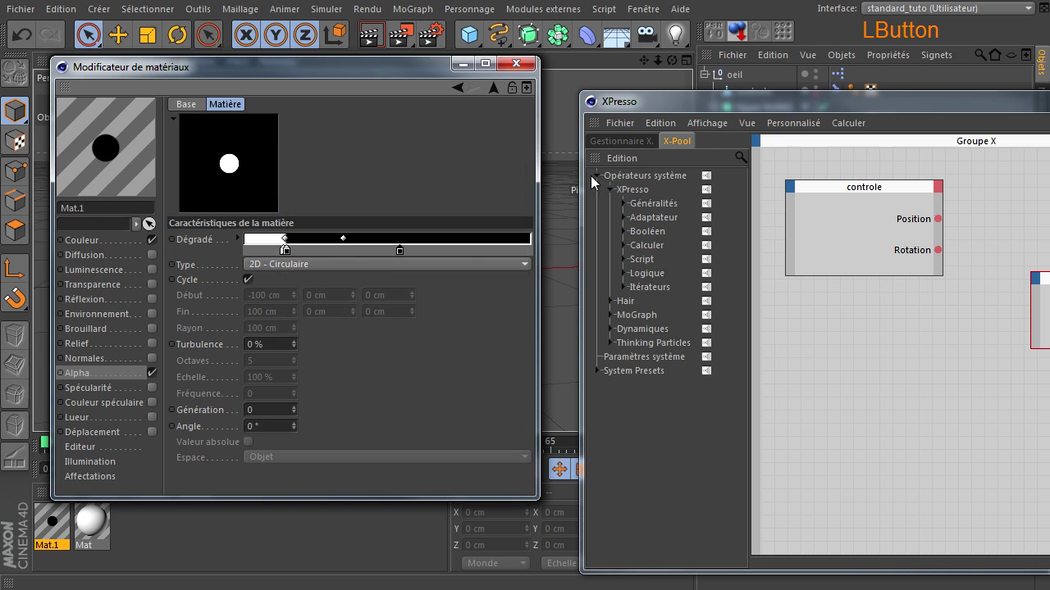
Step: Examine the Dégradé node's output ports for the parameters of the third gradient knot
left_click_drag(802, 97, 311, 32)
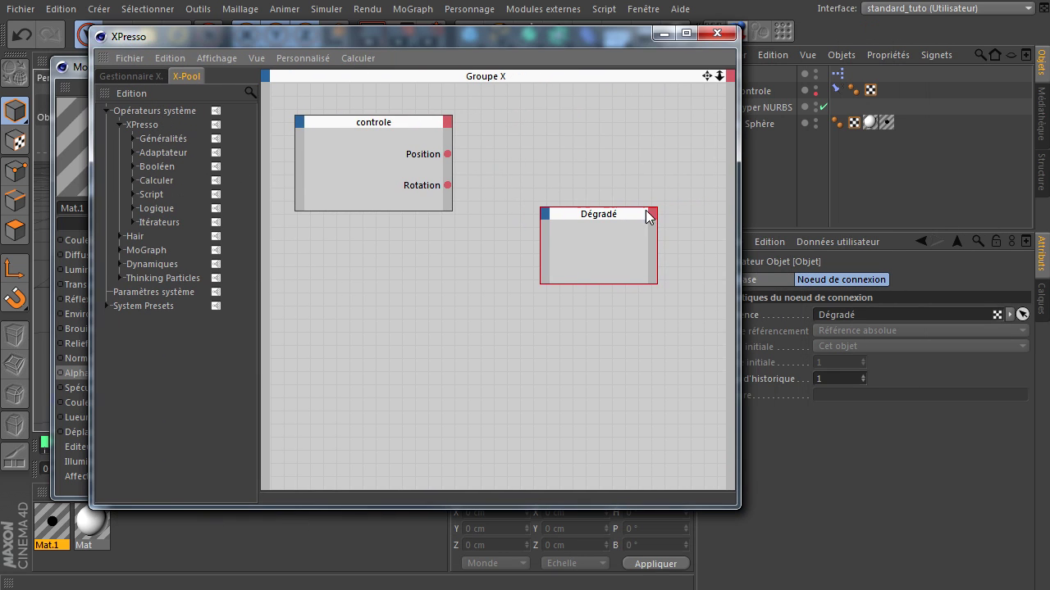
left_click(653, 215)
mouse_move(677, 241)
mouse_move(861, 338)
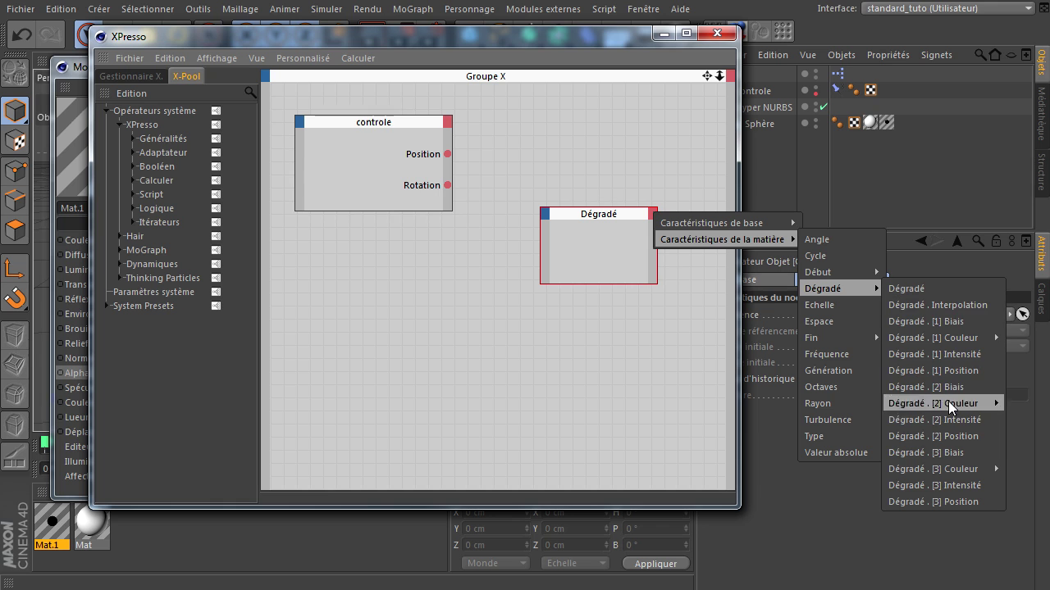
left_click(946, 455)
Step: Remove the third knot from the Dégradé gradient in the Mat.1 material
left_click_drag(585, 37, 981, 117)
left_click(387, 181)
left_click_drag(401, 251, 415, 322)
Step: Check the gradient parameters among the Dégradé node's output ports again without the third knot
left_click_drag(830, 121, 422, 64)
left_click(627, 224)
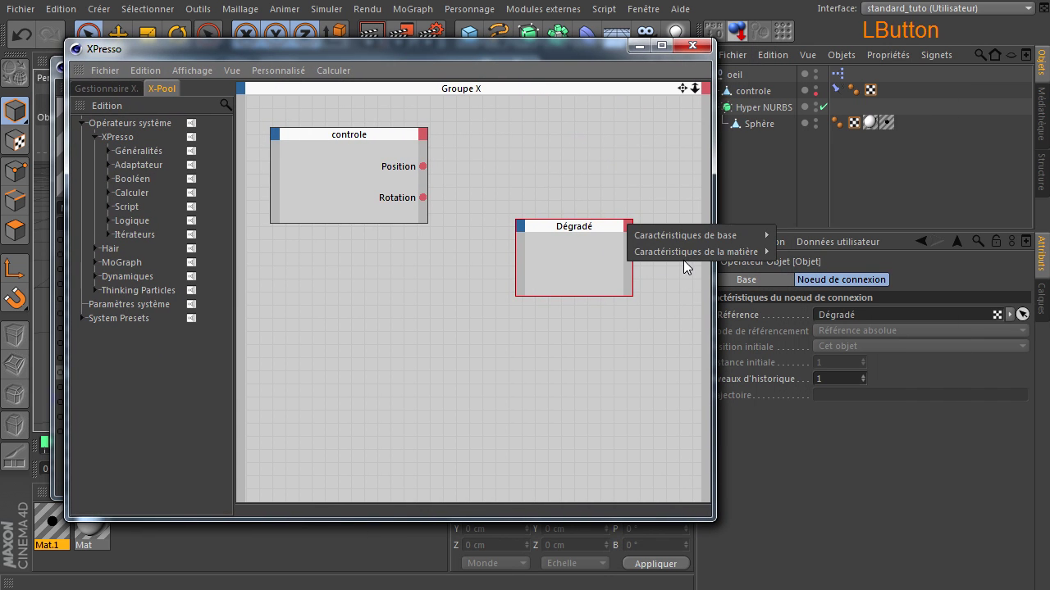
mouse_move(771, 253)
mouse_move(828, 301)
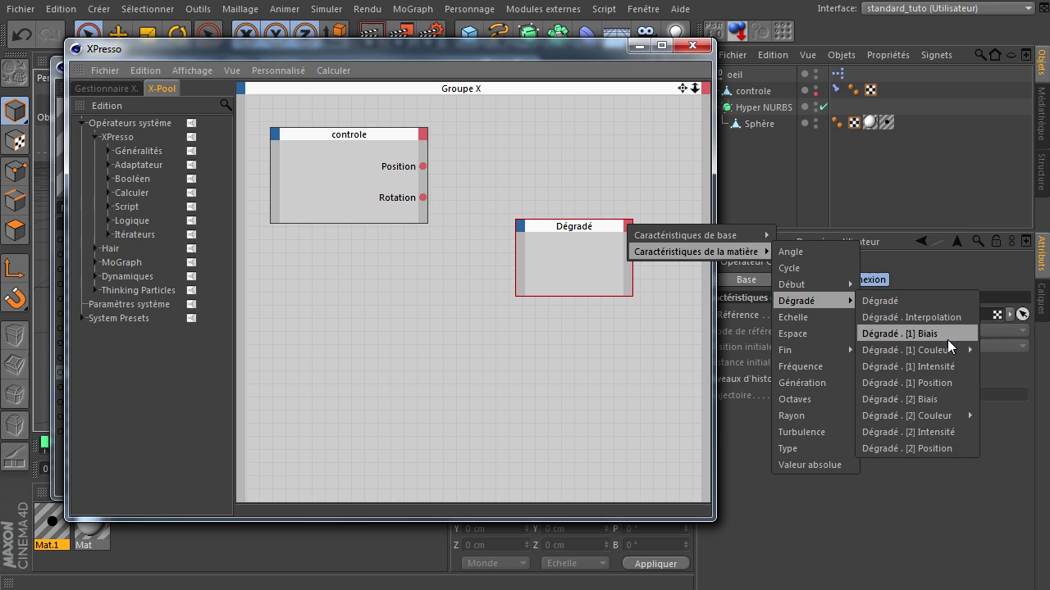
left_click(590, 393)
Step: Delete the Dégradé node from the XPresso graph and close the material editor
left_click_drag(422, 50, 870, 95)
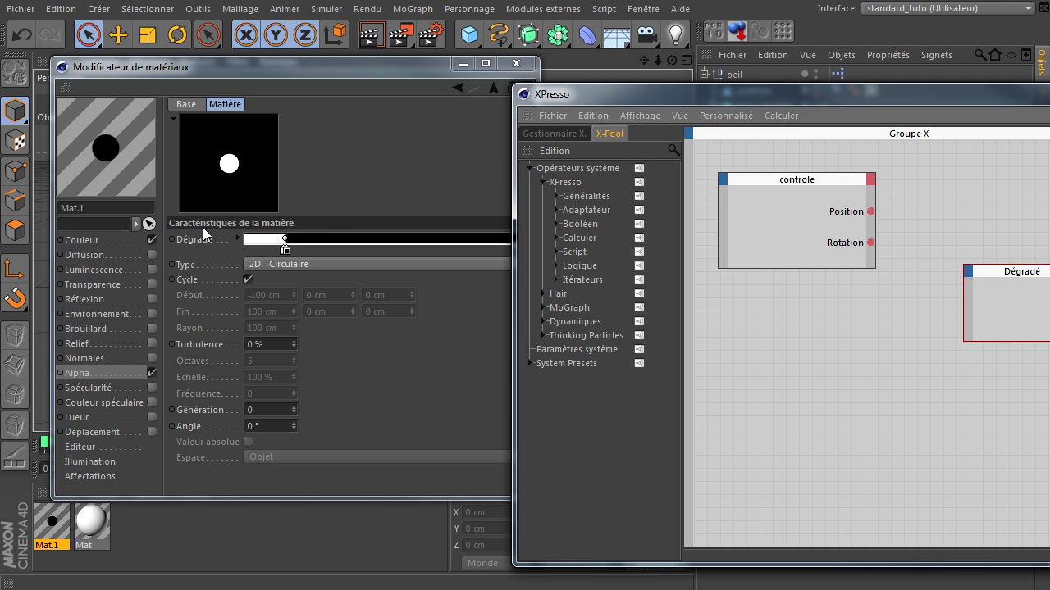
left_click_drag(912, 98, 600, 120)
key("Delete")
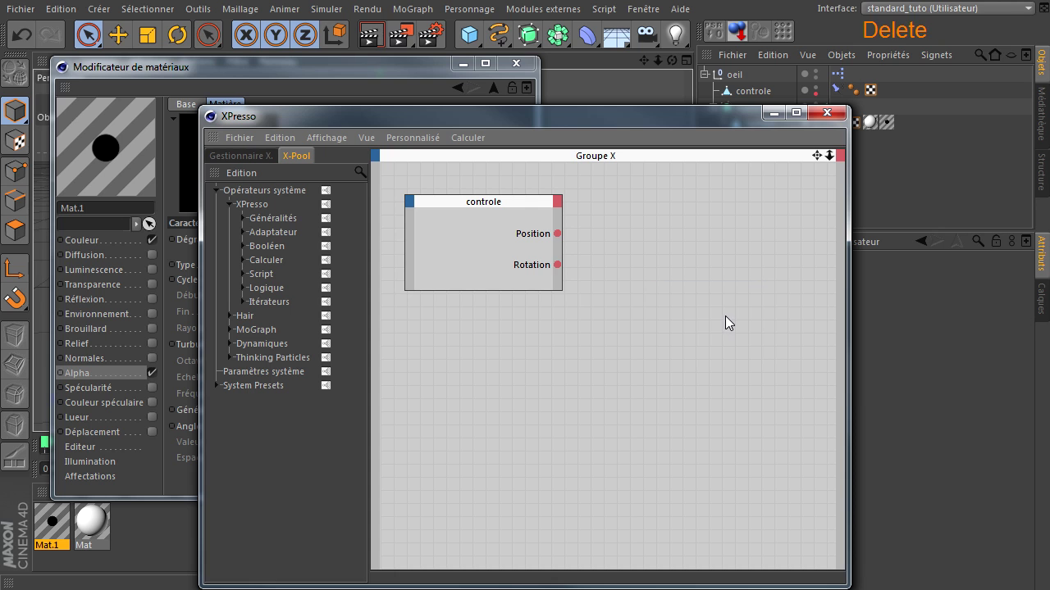
left_click(517, 64)
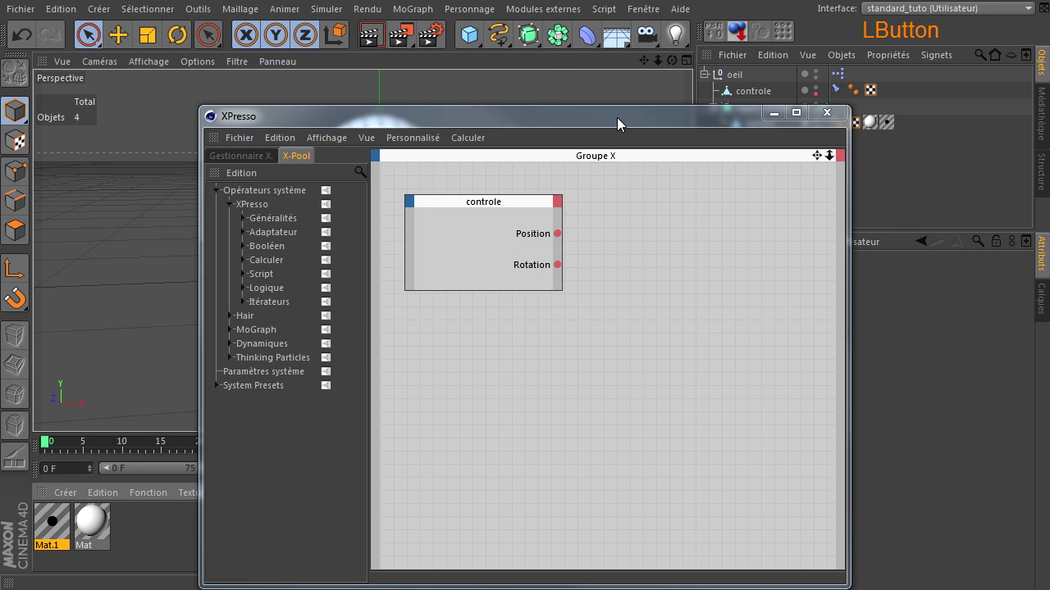
left_click_drag(616, 117, 738, 69)
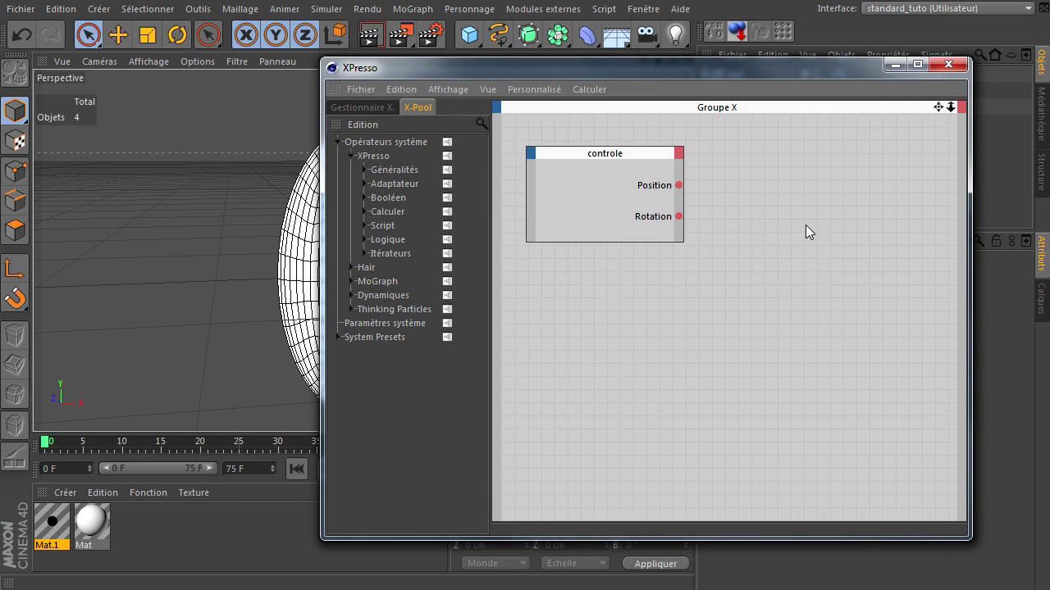
Step: Select the Mat.1 texture tag on Sphère and examine its planar projection in texture mode, then return to model mode
left_click_drag(606, 69, 1049, 206)
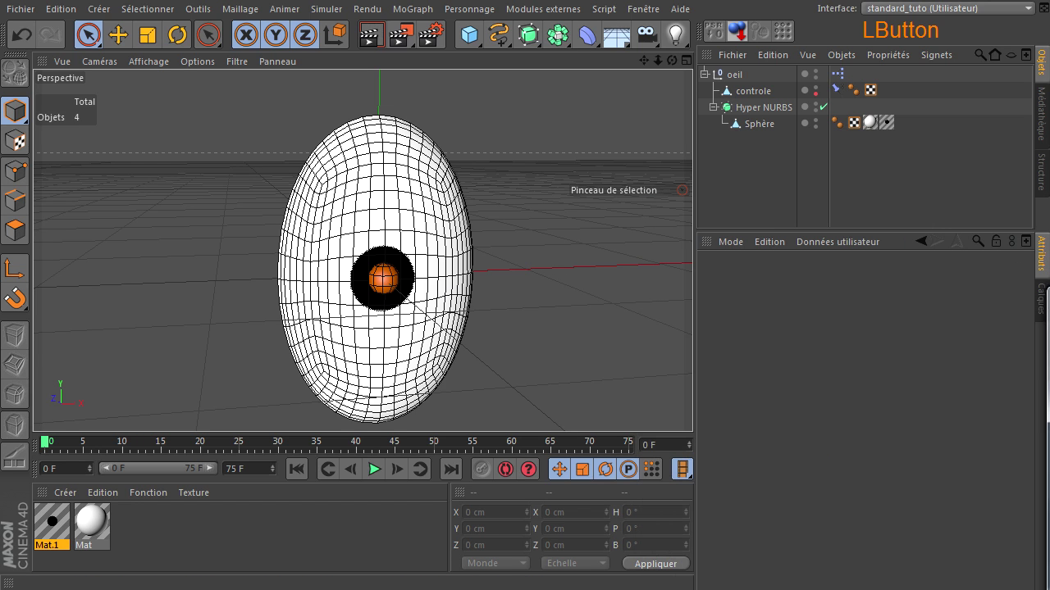
left_click(758, 125)
left_click(887, 124)
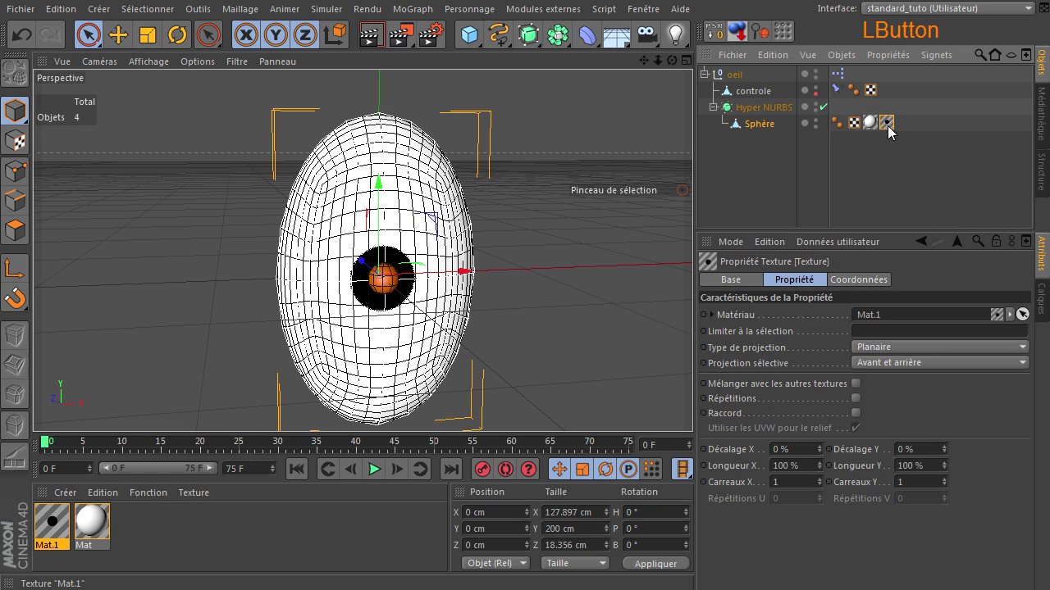
left_click(15, 141)
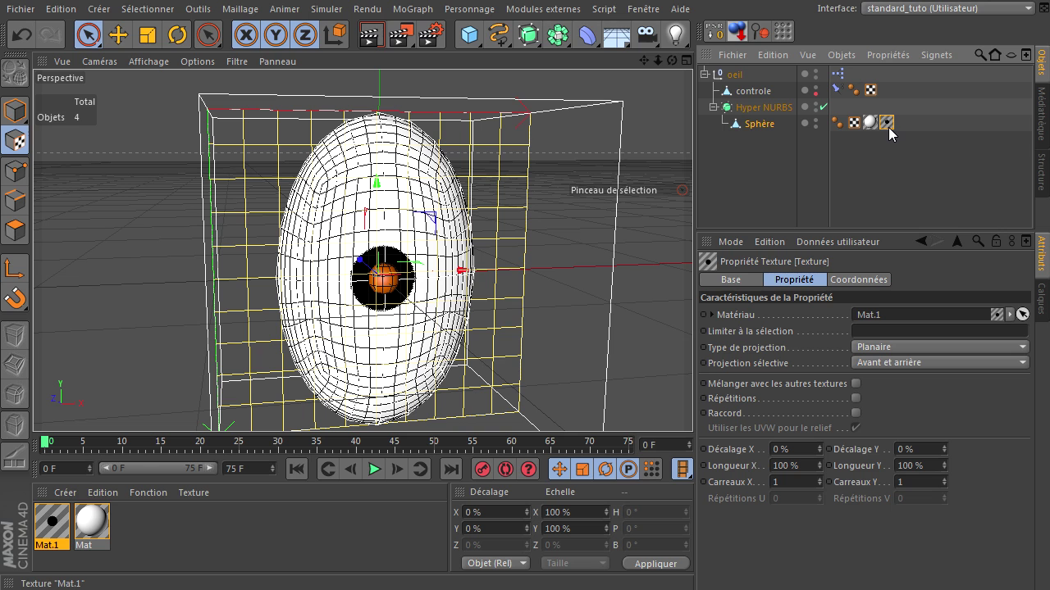
left_click(15, 110)
Step: Reopen the XPresso graph of oeil and add Sphère's Mat.1 texture tag as a node beside the controle node
double_click(837, 74)
left_click_drag(463, 277, 210, 66)
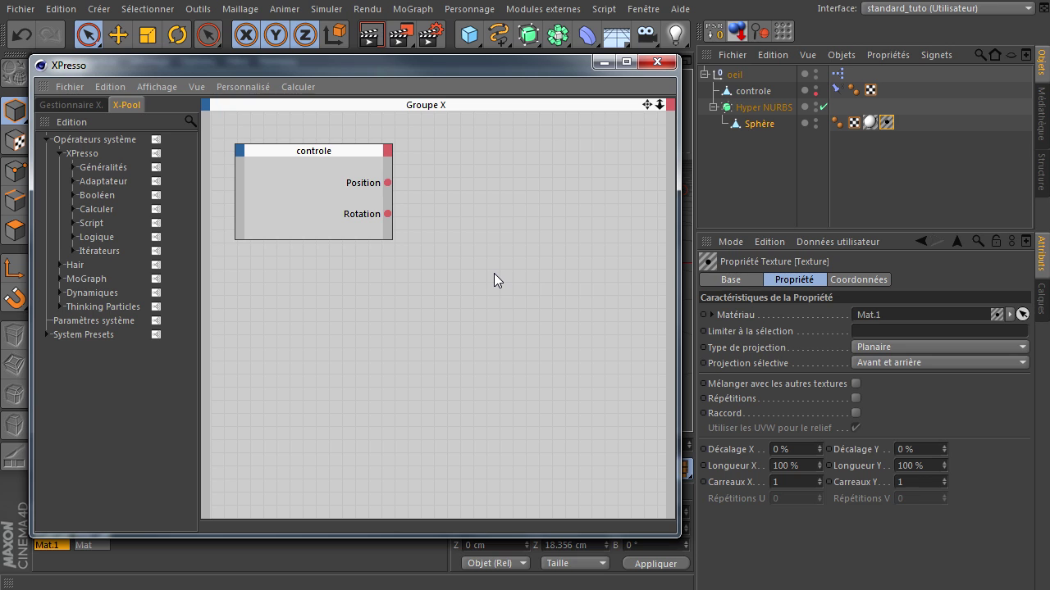
left_click(886, 124)
left_click_drag(483, 217, 632, 256)
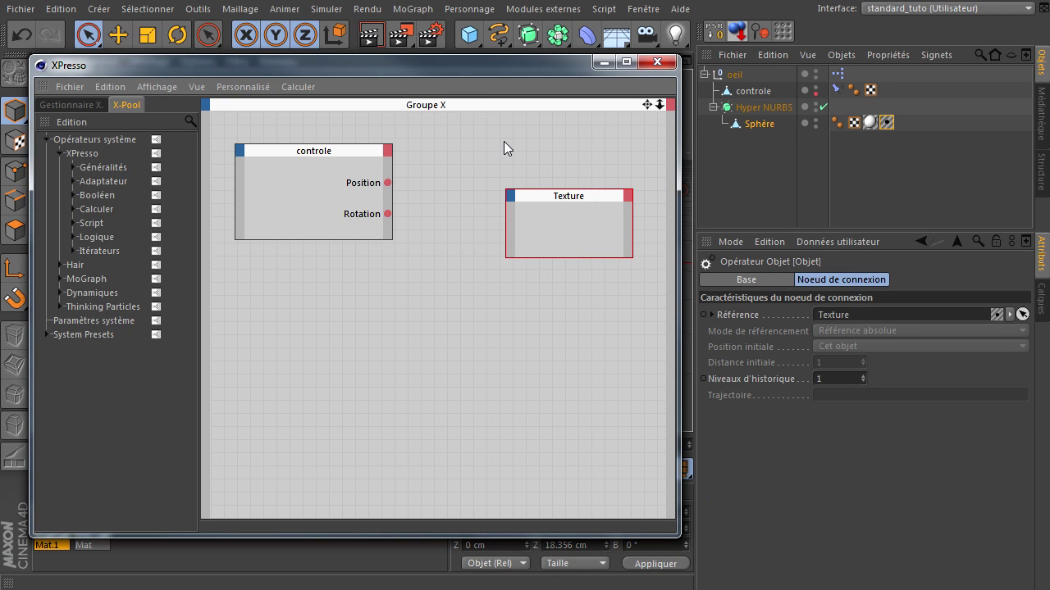
Step: Examine which tag properties the Texture node offers as inputs and compare them with the Mat.1 texture tag's attributes
left_click(512, 196)
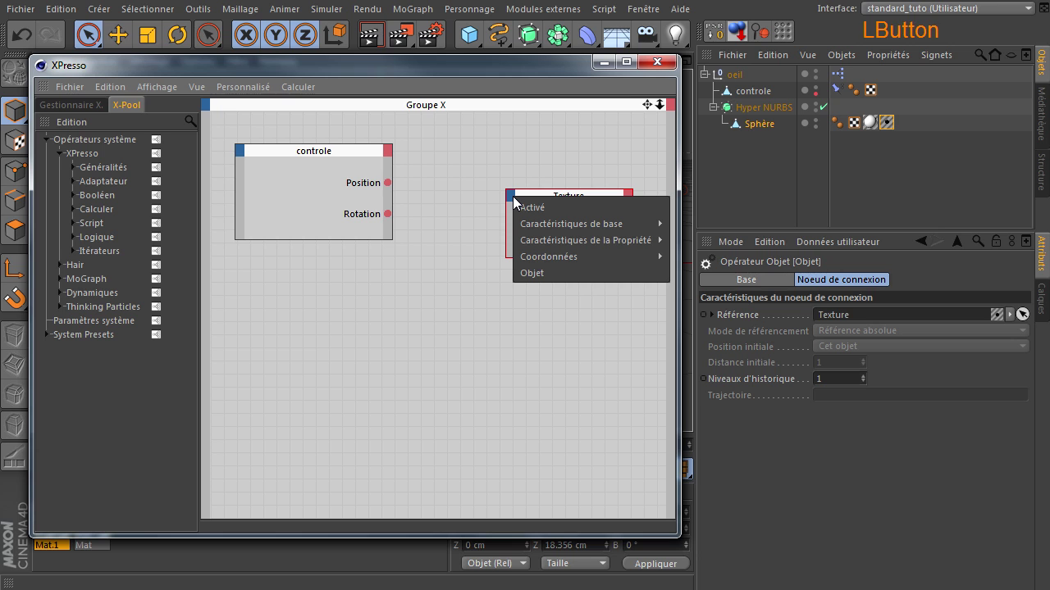
mouse_move(548, 230)
mouse_move(548, 255)
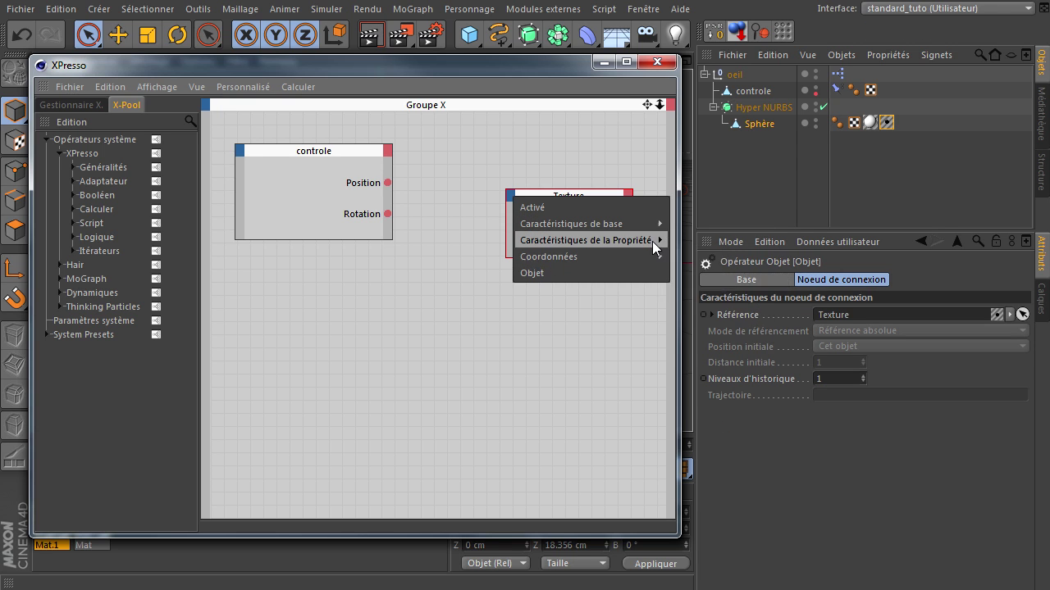
mouse_move(647, 240)
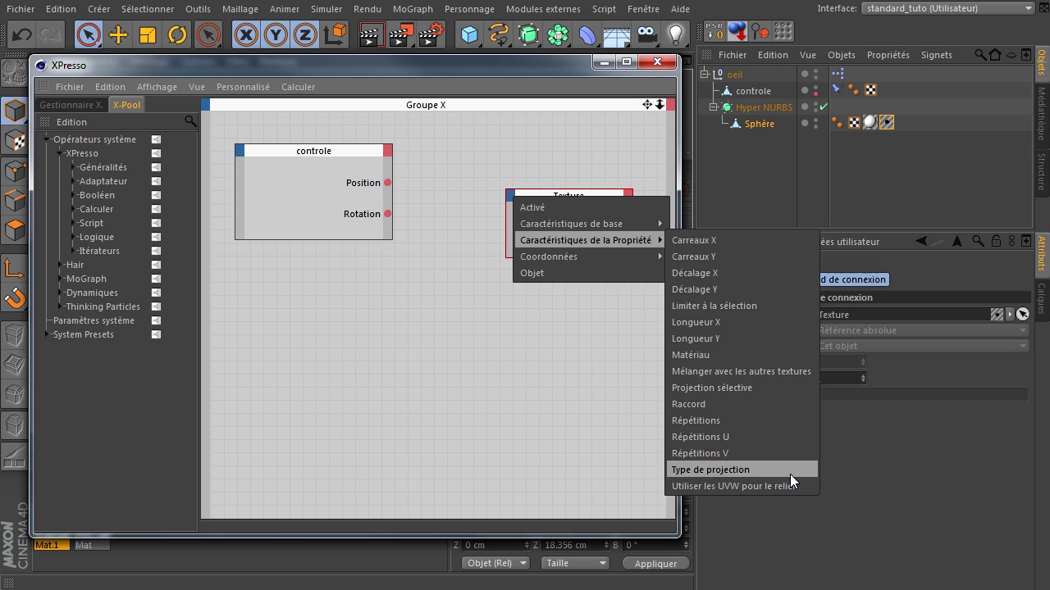
left_click(886, 125)
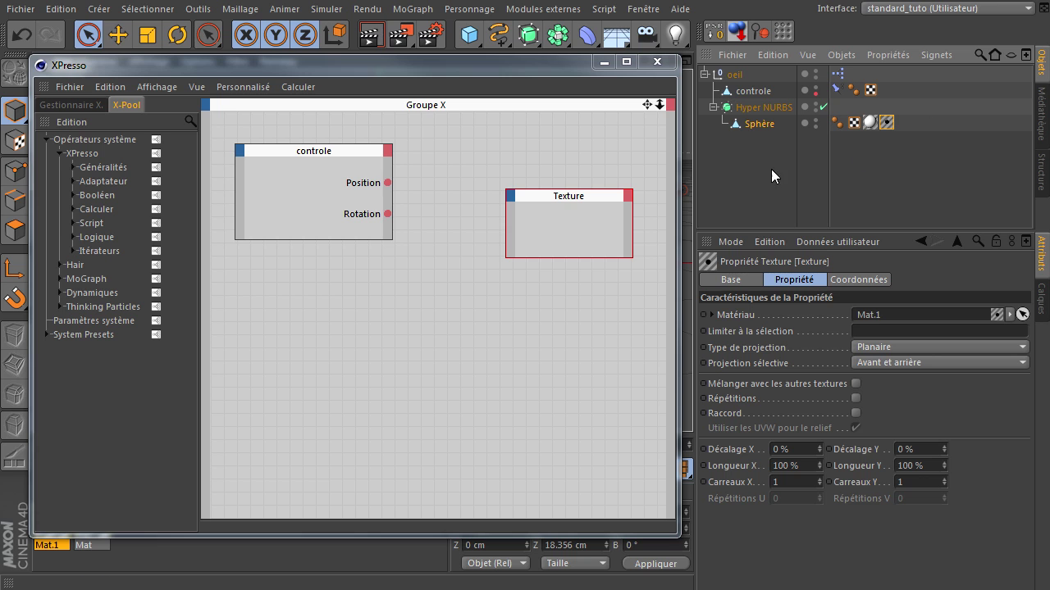
Step: Add Position and Rotation input ports to the Texture node and place the node closer to the controle node
left_click(511, 195)
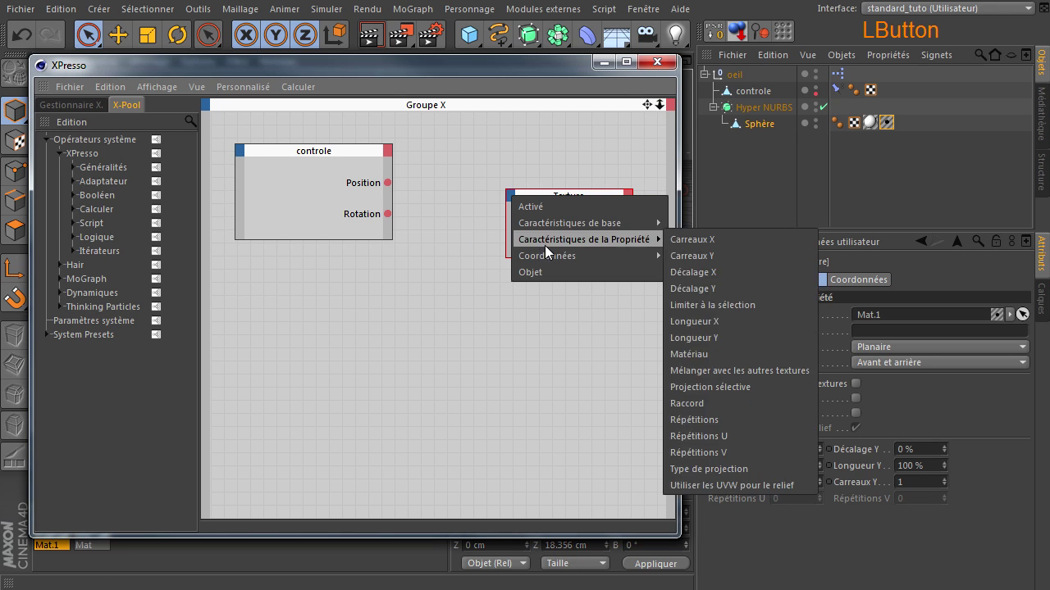
mouse_move(694, 267)
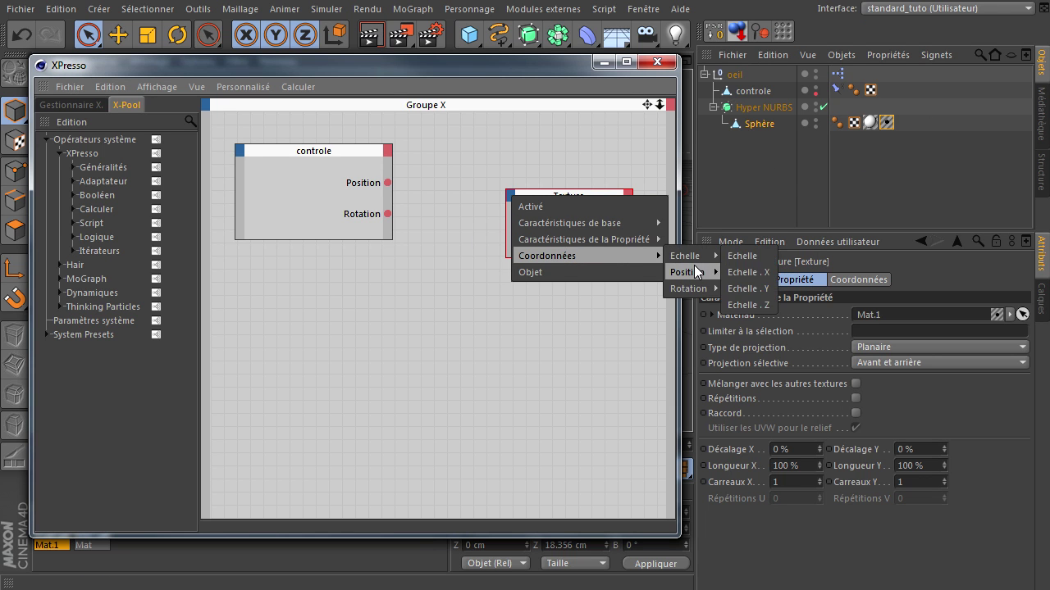
left_click(747, 271)
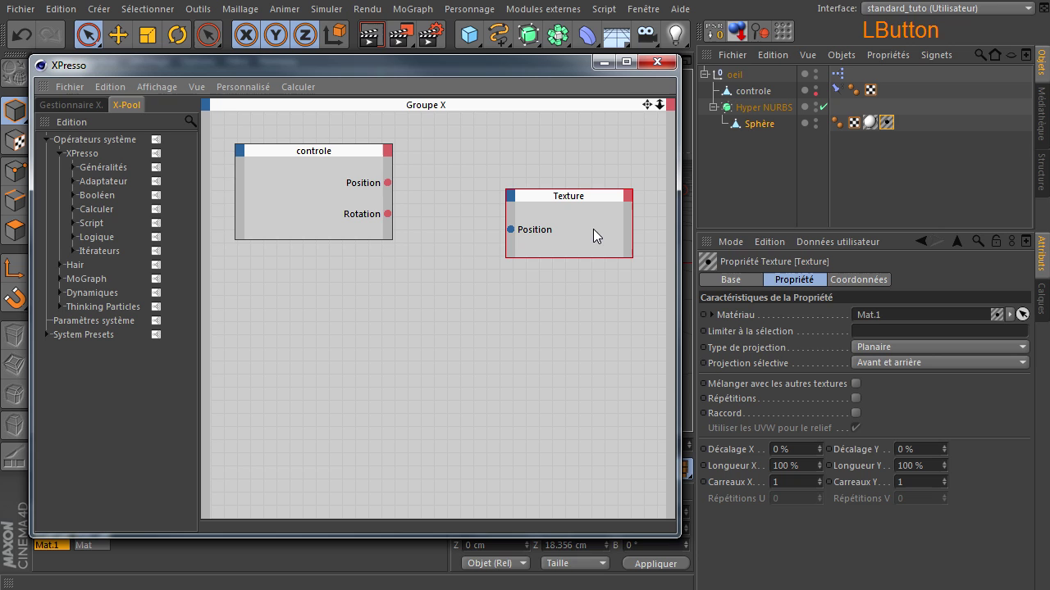
left_click(511, 198)
mouse_move(659, 256)
mouse_move(701, 292)
left_click(734, 289)
left_click_drag(556, 199, 502, 166)
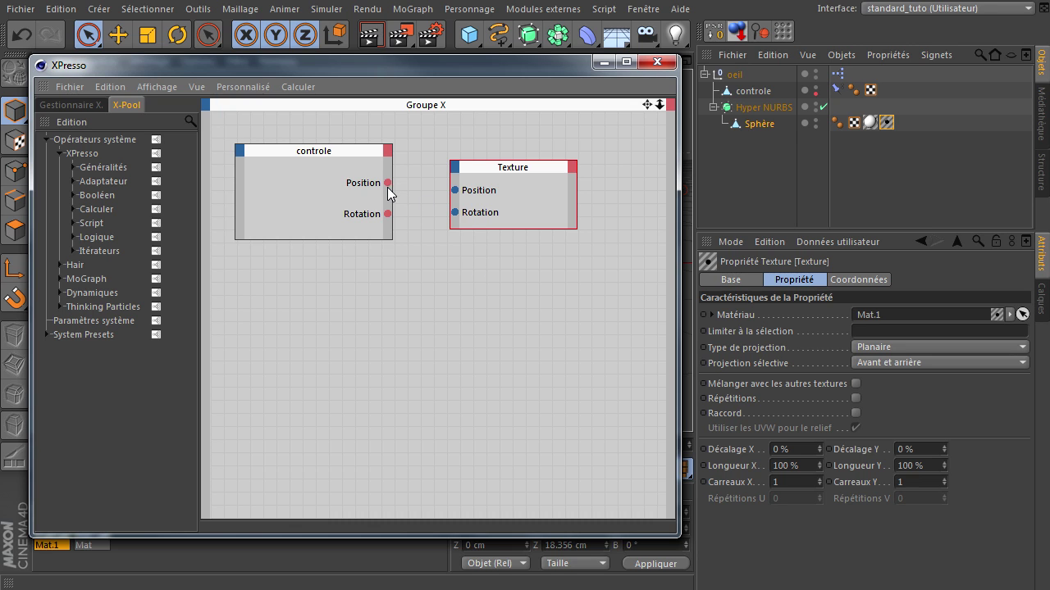
Step: Connect controle's Position and Rotation outputs to the matching Texture inputs and close the XPresso editor
left_click_drag(387, 182, 456, 193)
left_click_drag(387, 213, 455, 212)
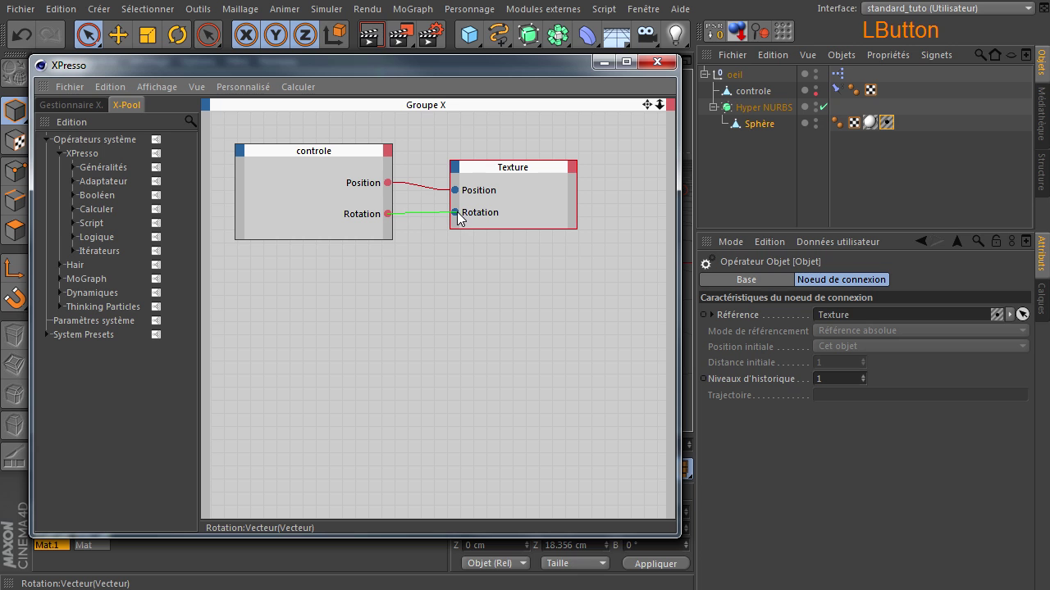
left_click(665, 65)
Step: Duplicate the whole oeil hierarchy and move the copy along the X axis to stand beside the first eye
left_click(704, 74)
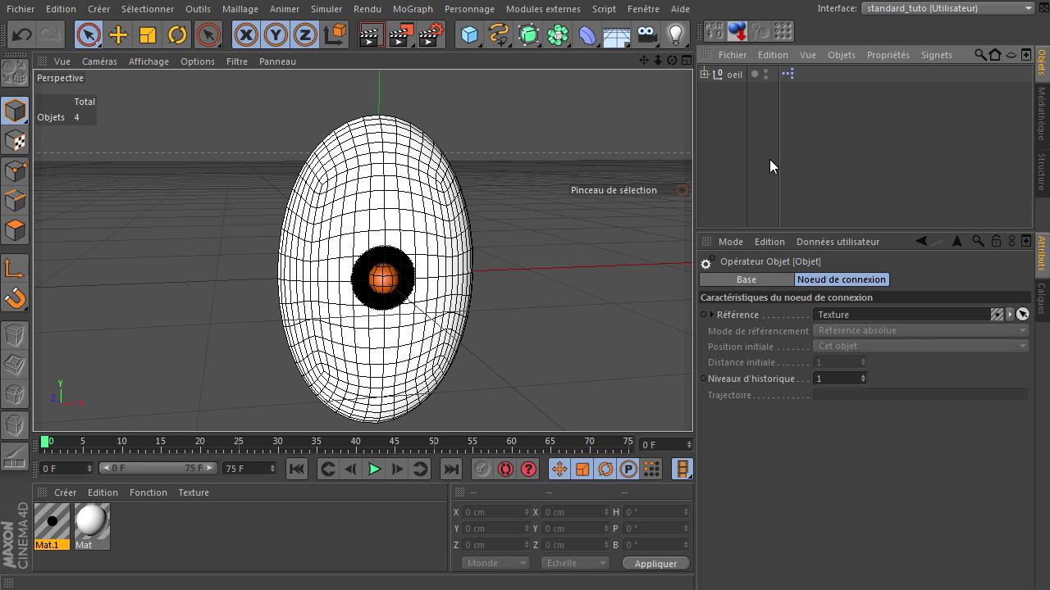
left_click(724, 73)
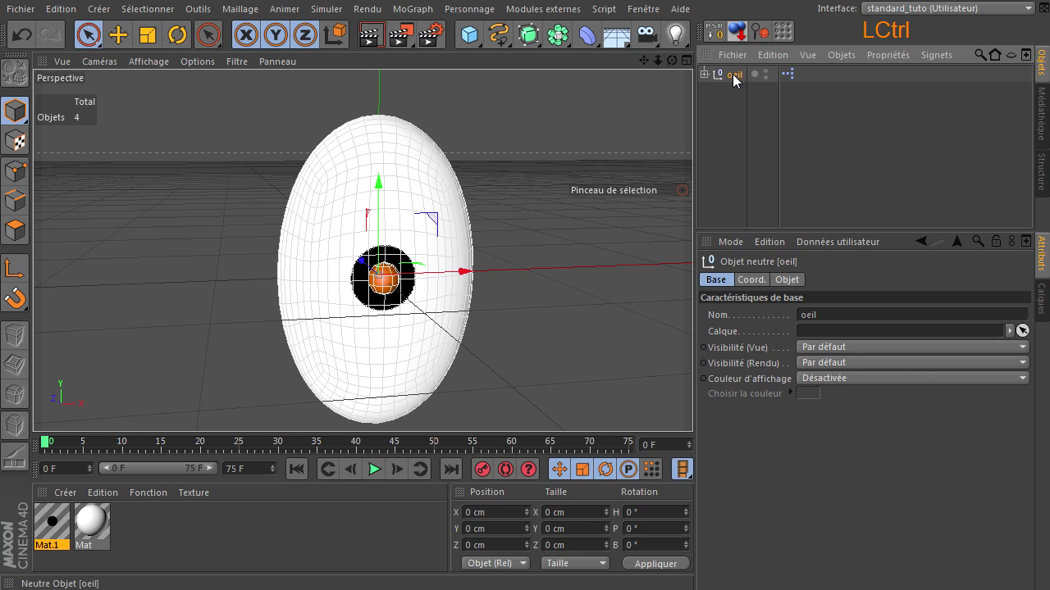
left_click_drag(734, 80, 739, 123, "ctrl")
left_click_drag(461, 274, 654, 252)
Step: Group both eye objects under one null and rename the null tete
left_click_drag(719, 142, 763, 66)
key("alt+g")
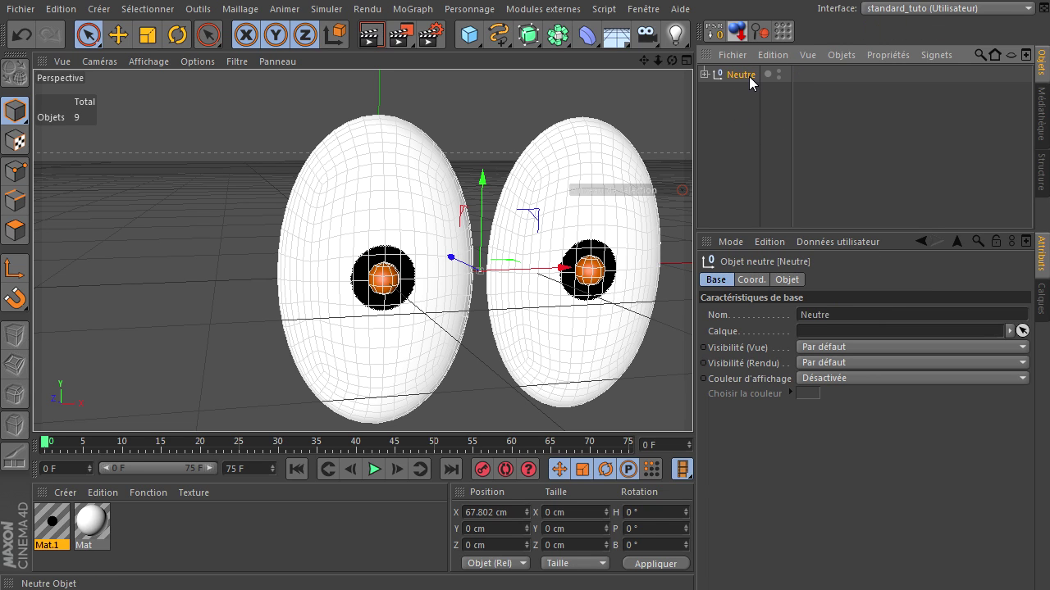
double_click(751, 75)
type("texte")
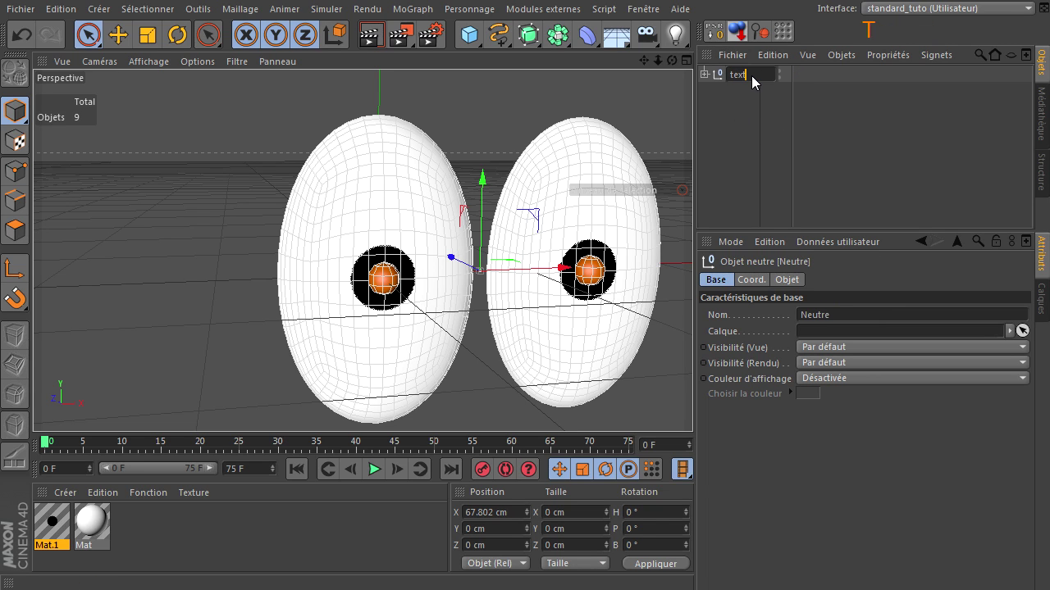
key("BackSpace")
key("BackSpace")
key("BackSpace")
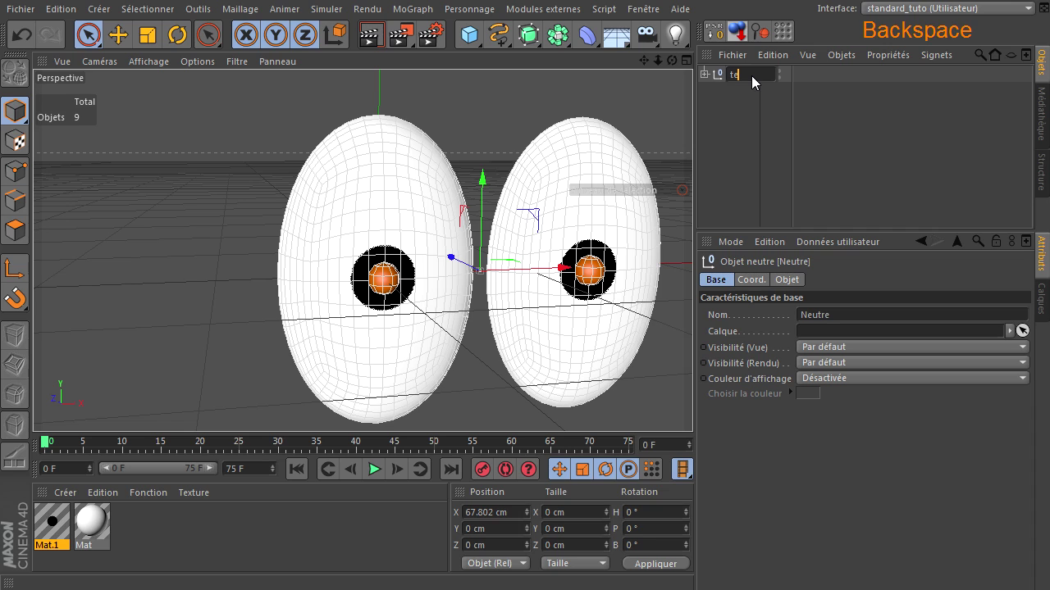
type("te")
left_click(741, 110)
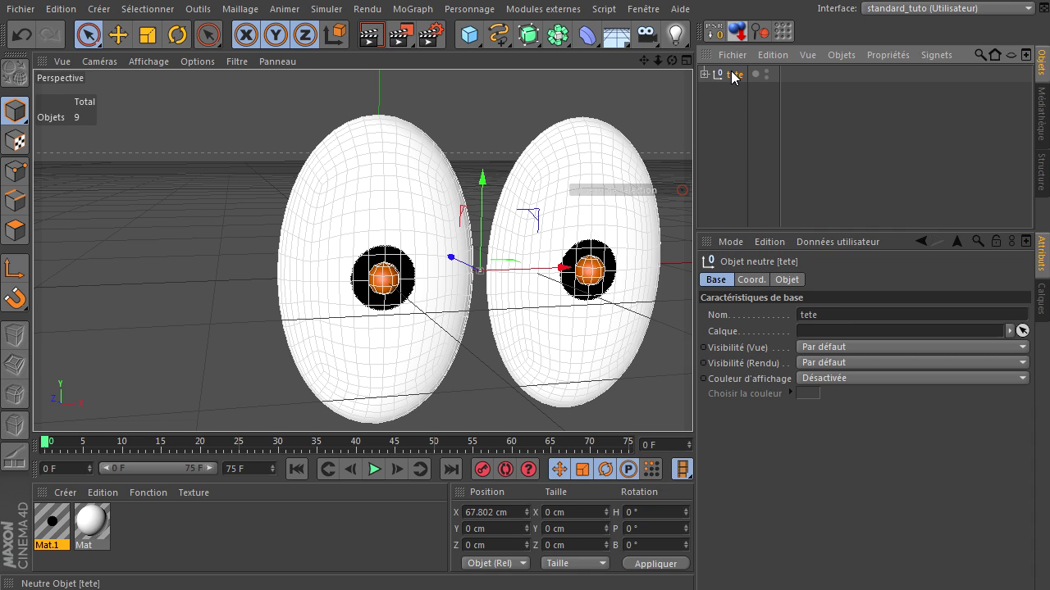
Step: Group tete under another null and rename that parent null perso
left_click(731, 74)
key("alt+g")
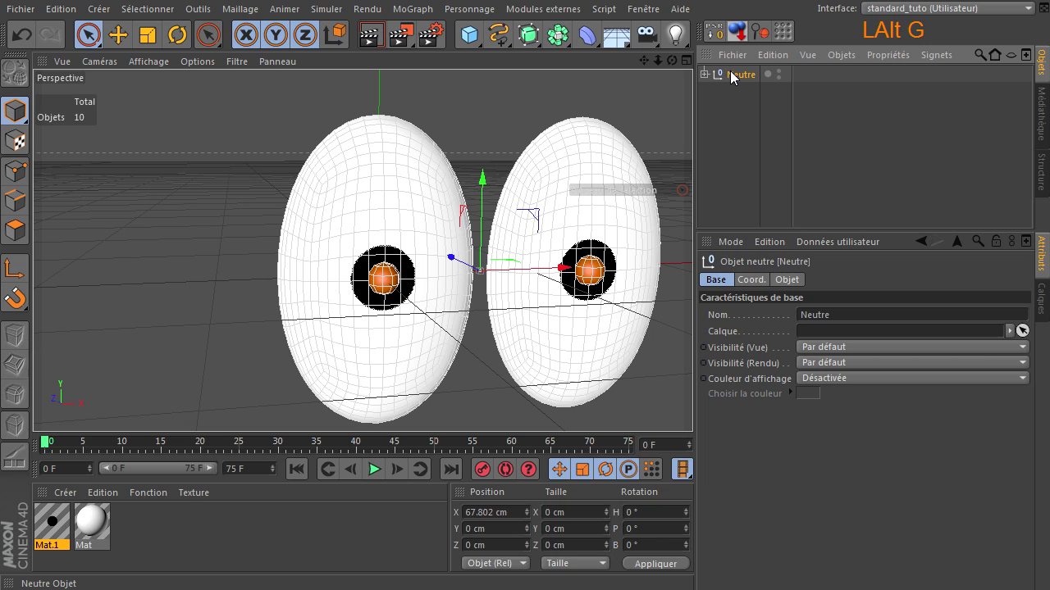
double_click(729, 75)
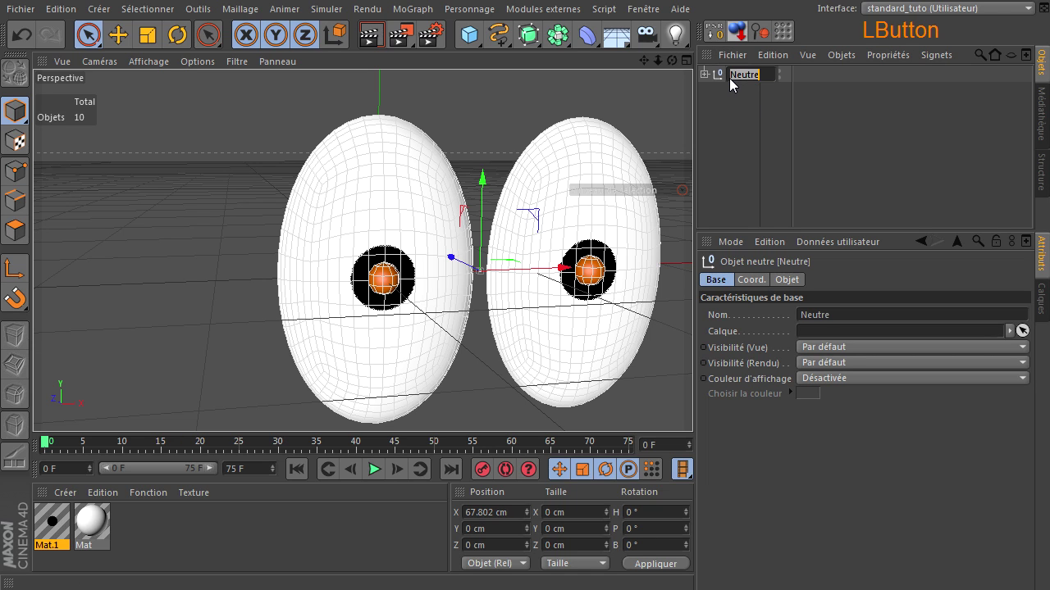
type("perso")
key("Return")
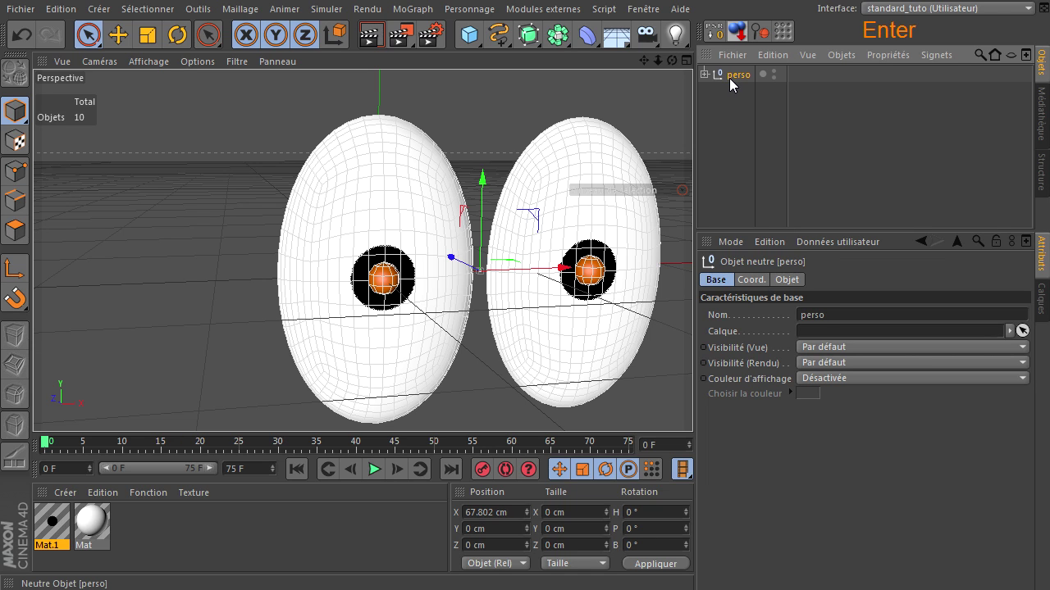
Step: Expand the perso hierarchy and examine the Mat.1 texture projection of each eye's Sphère in texture mode
left_click_drag(660, 62, 626, 75)
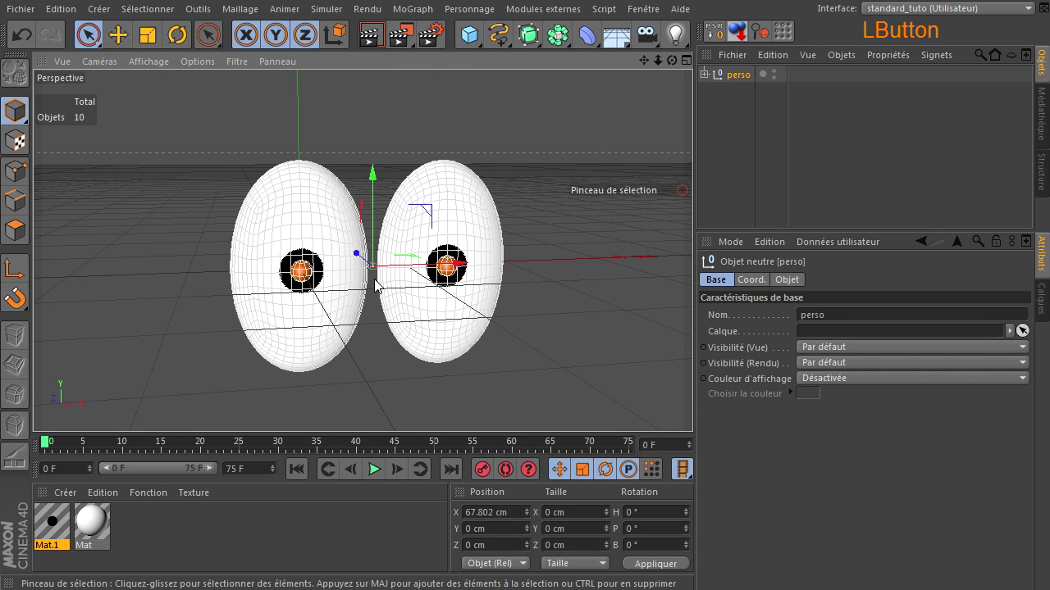
left_click(703, 75)
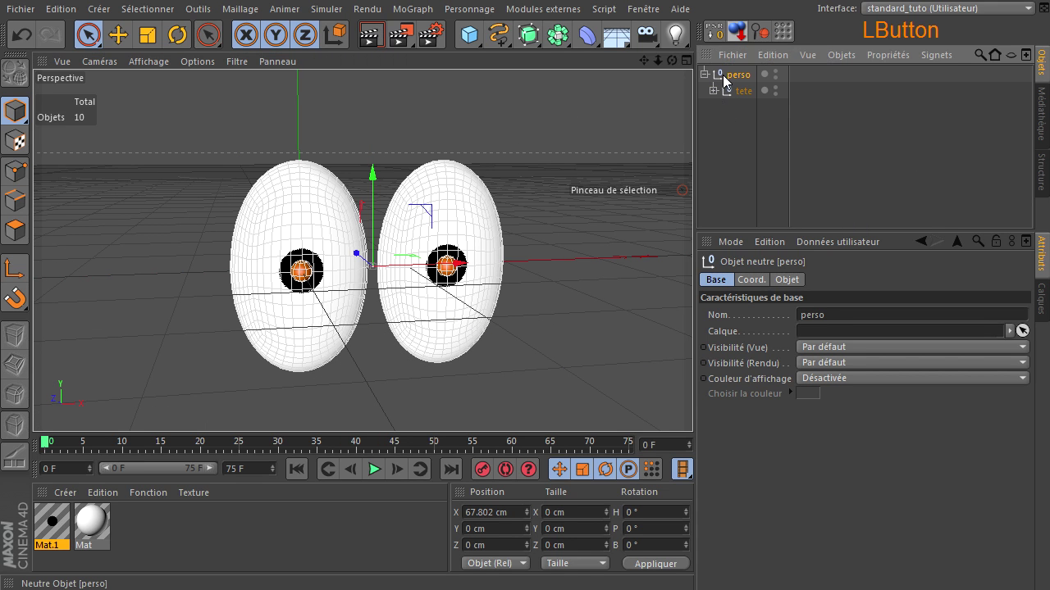
left_click(715, 92)
left_click(722, 107)
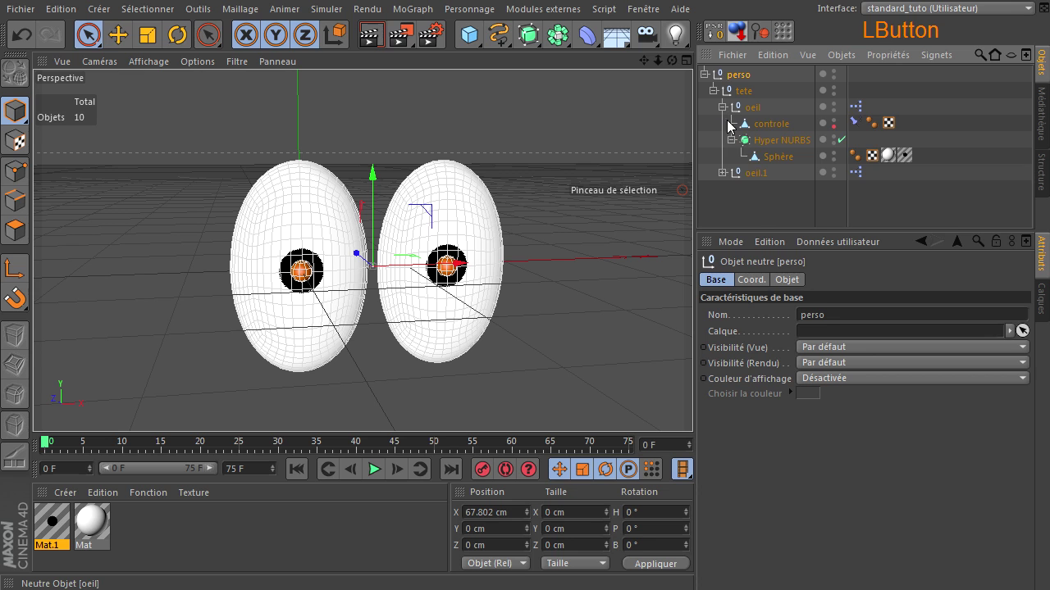
left_click(763, 156)
left_click(904, 155)
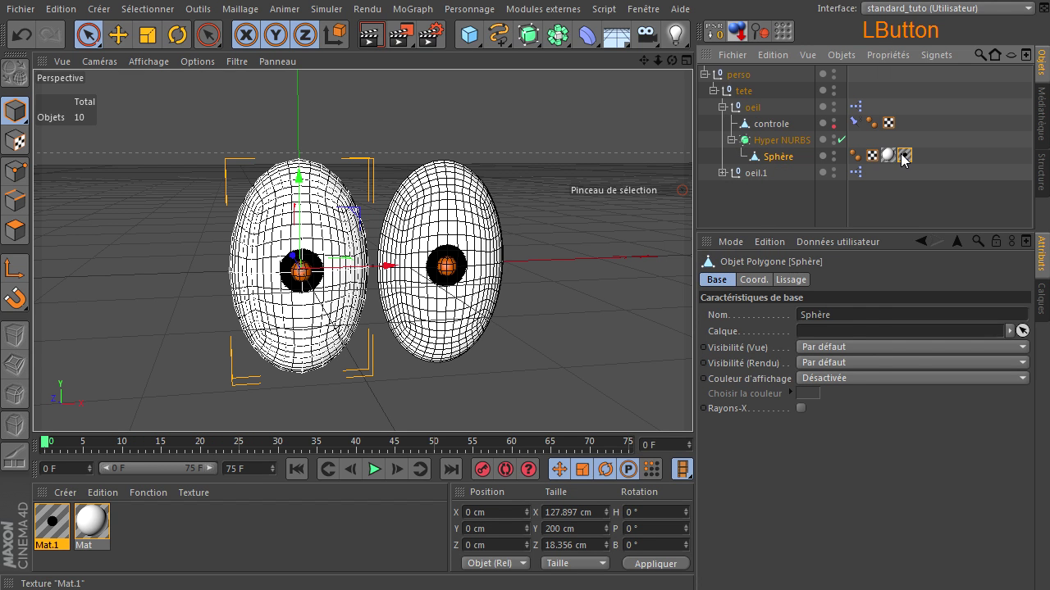
left_click(15, 141)
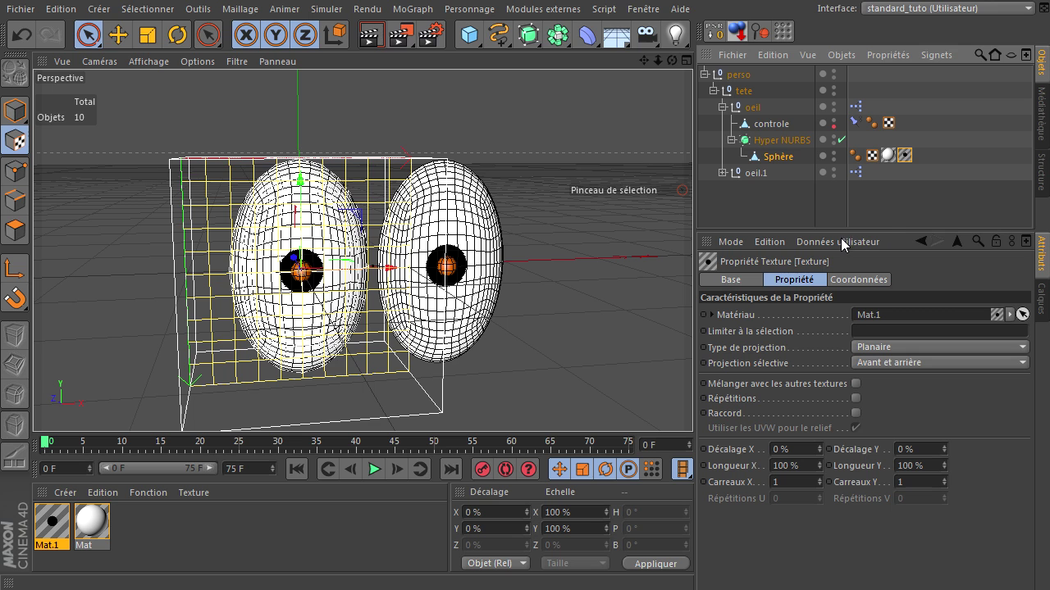
left_click(722, 174)
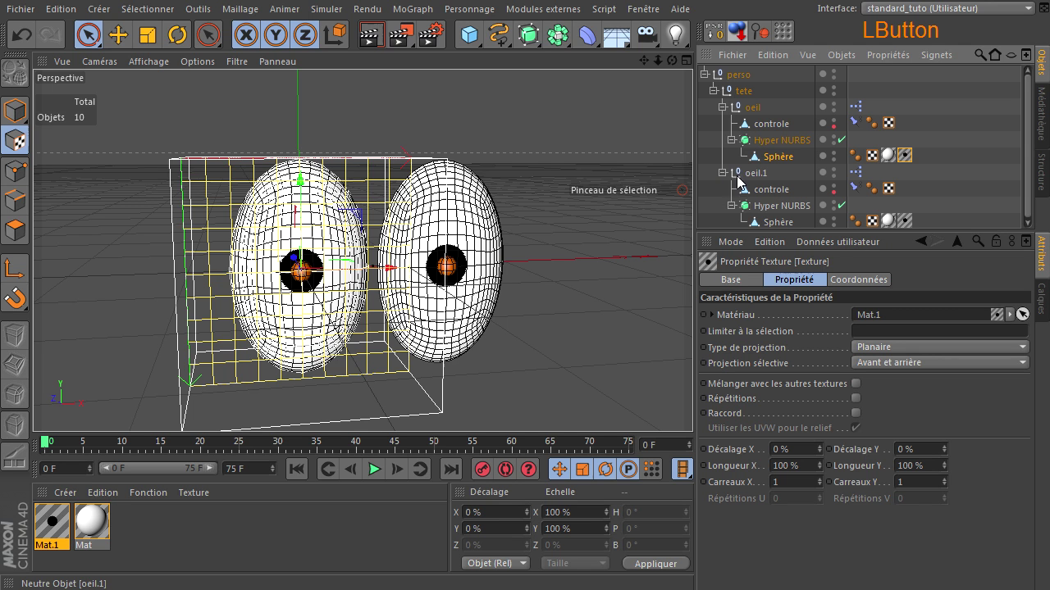
left_click(762, 221)
left_click(906, 219)
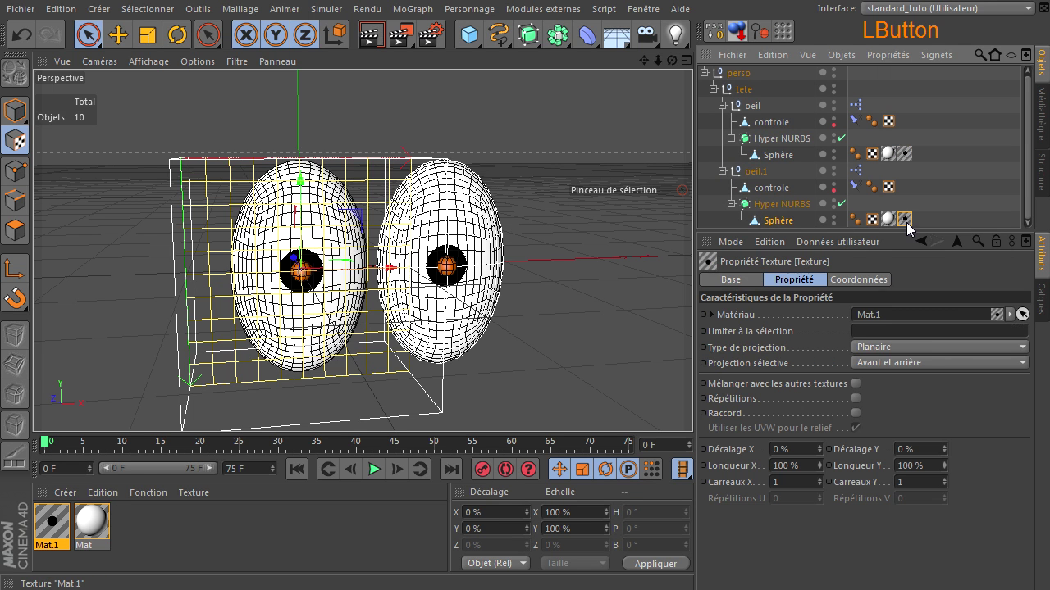
Step: Collapse both eye hierarchies, tete and perso in the object list
left_click(731, 205)
left_click(722, 173)
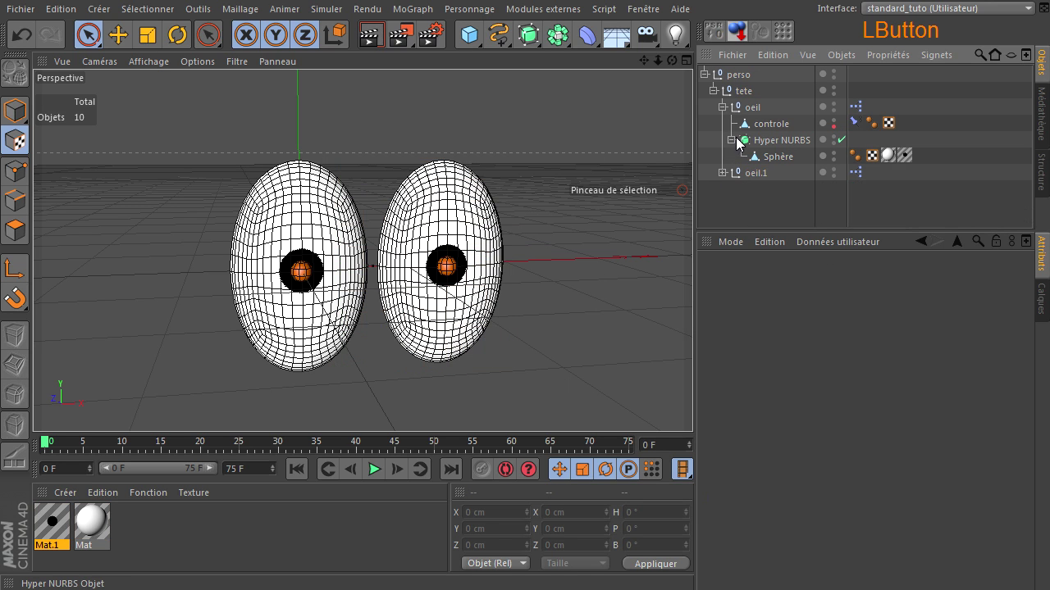
left_click(731, 140)
left_click(722, 107)
left_click(712, 90)
left_click(704, 74)
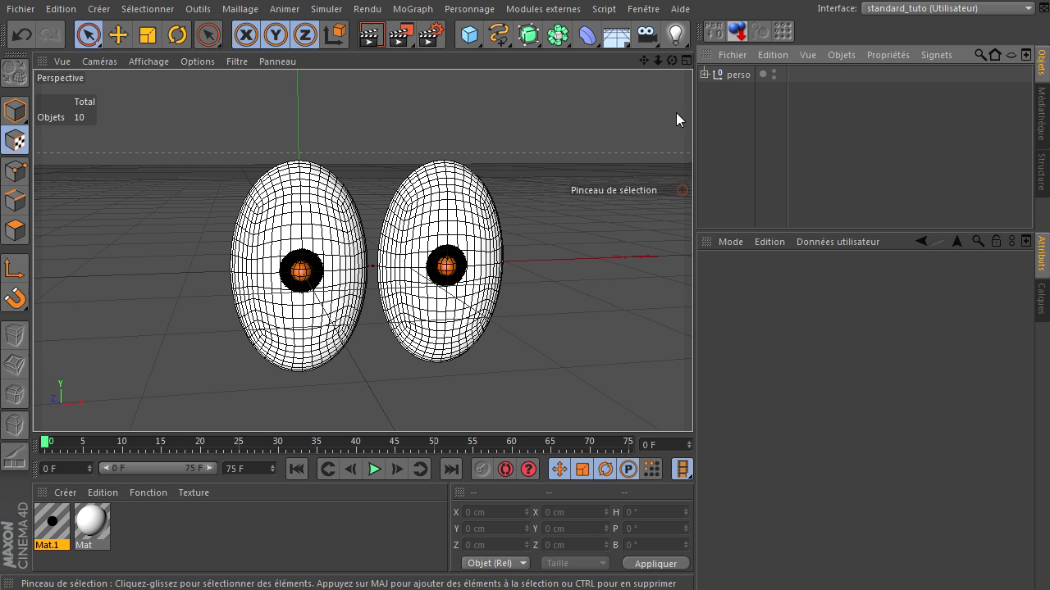
Step: Return to model mode and move oeil's controle sphere down and inward to about X 23, Y -46 cm
left_click_drag(672, 60, 689, 385)
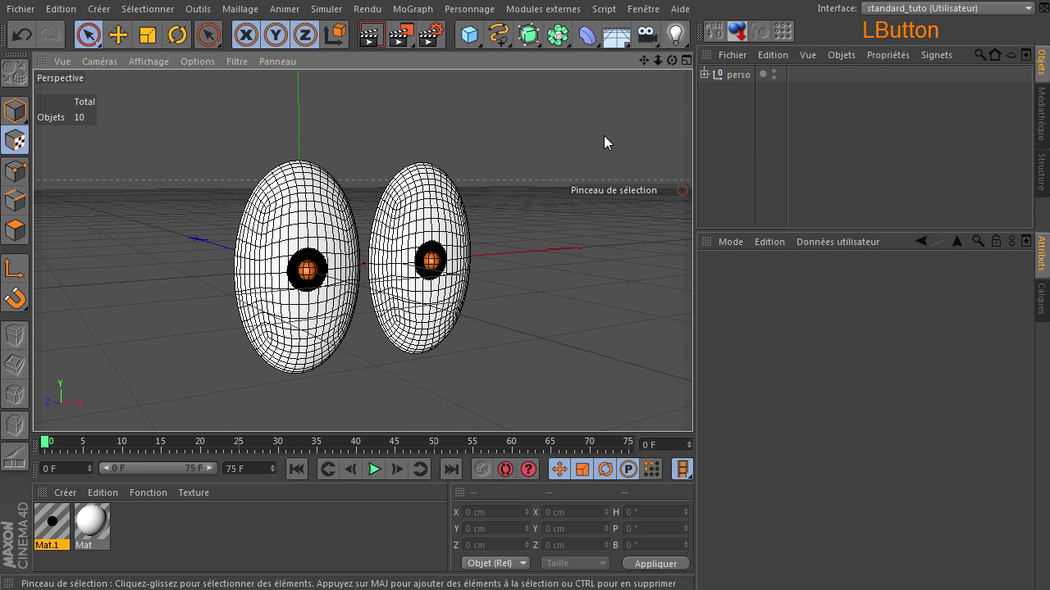
left_click(429, 261)
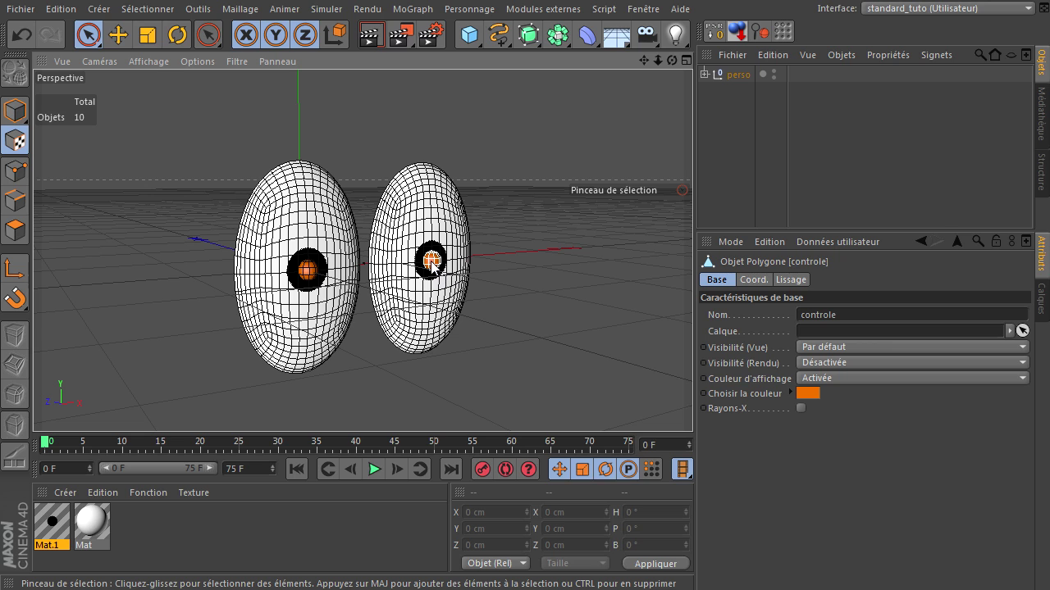
left_click(10, 115)
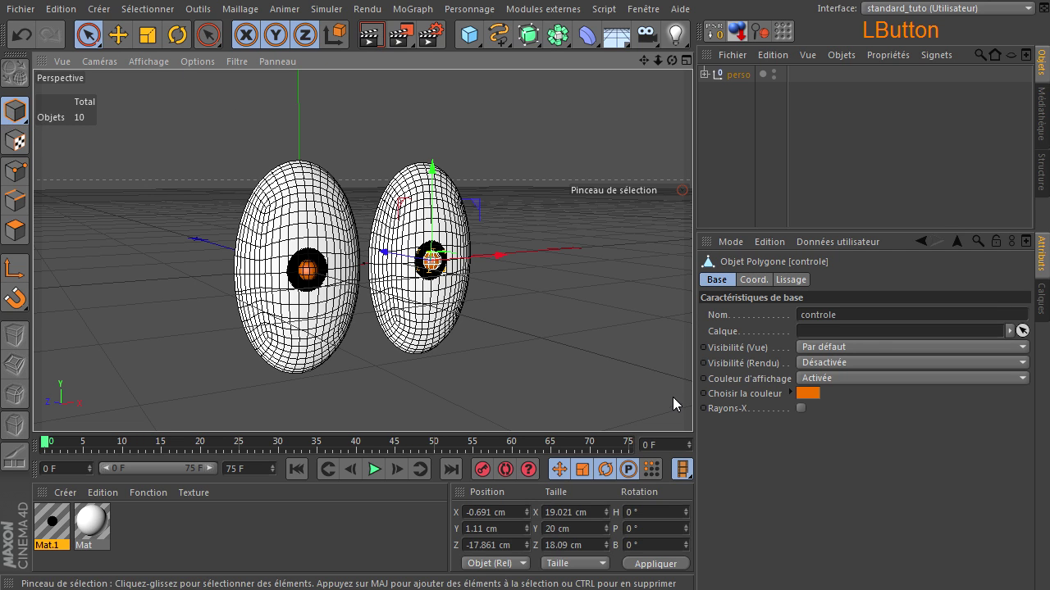
left_click(305, 271)
left_click_drag(354, 218, 377, 268)
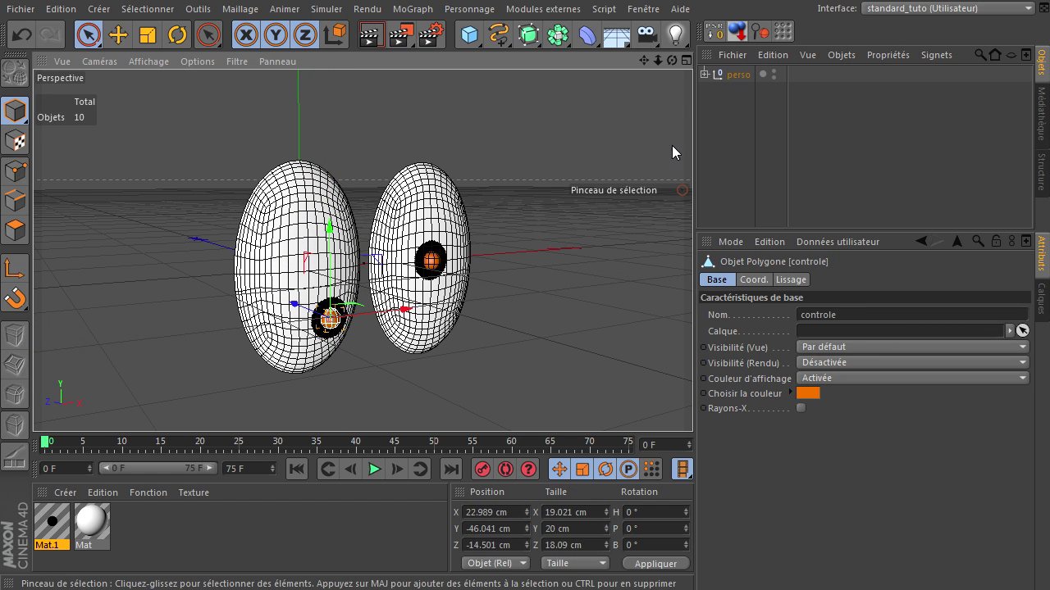
Step: Move oeil.1's controle sphere down and inward to about X -25, Y -46 cm and render the perspective view
left_click_drag(672, 61, 691, 406)
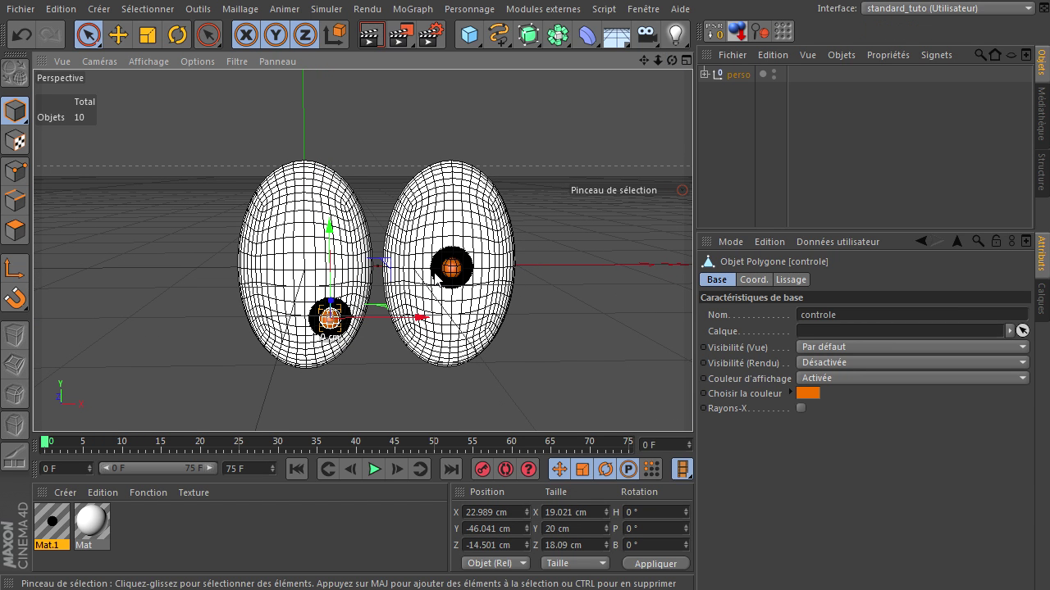
left_click(450, 269)
left_click_drag(511, 212, 484, 262)
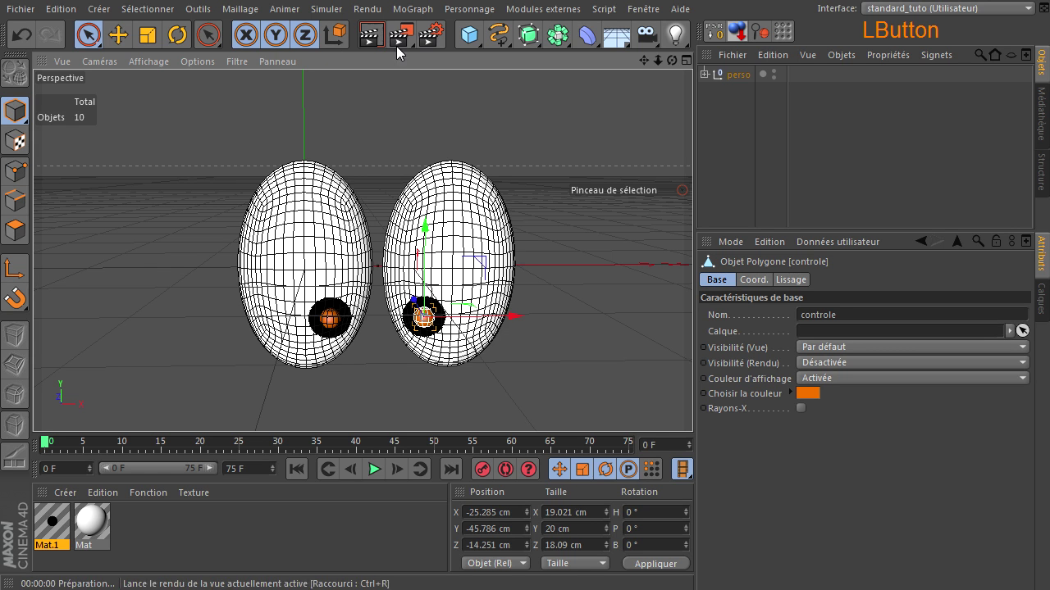
left_click(371, 34)
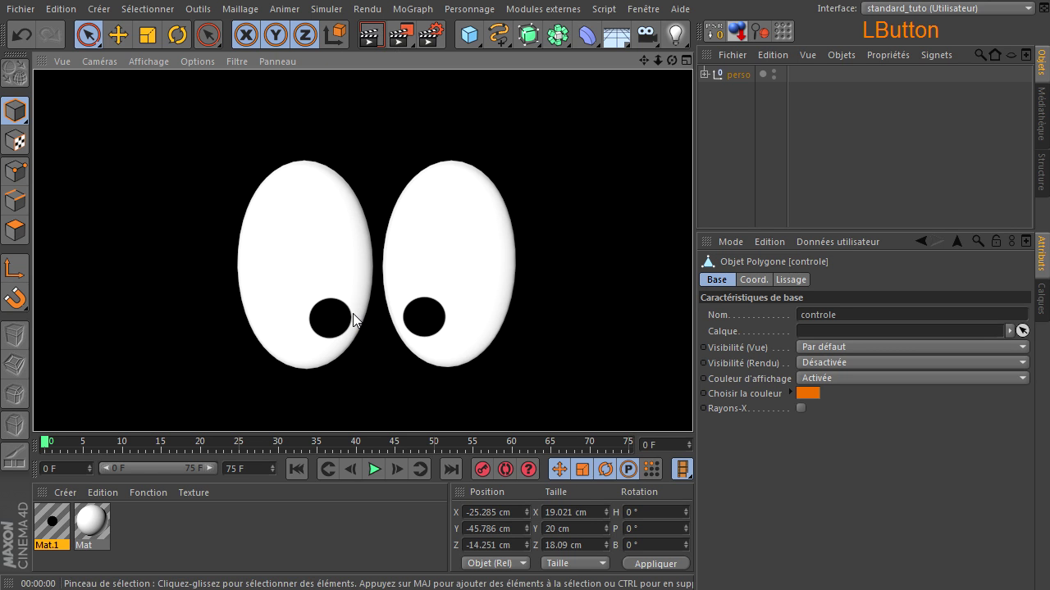
left_click(433, 323)
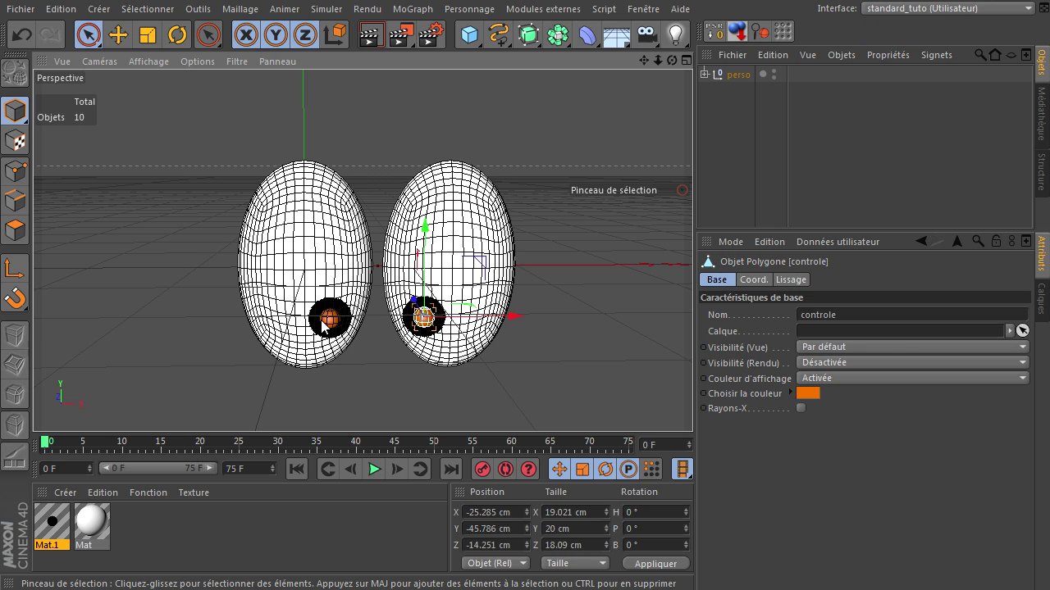
Step: Move oeil's controle sphere up to about X 27, Y 14 cm and oeil.1's to about X -35, Y 11 cm, and render the view
left_click(465, 336)
left_click_drag(379, 271, 383, 206)
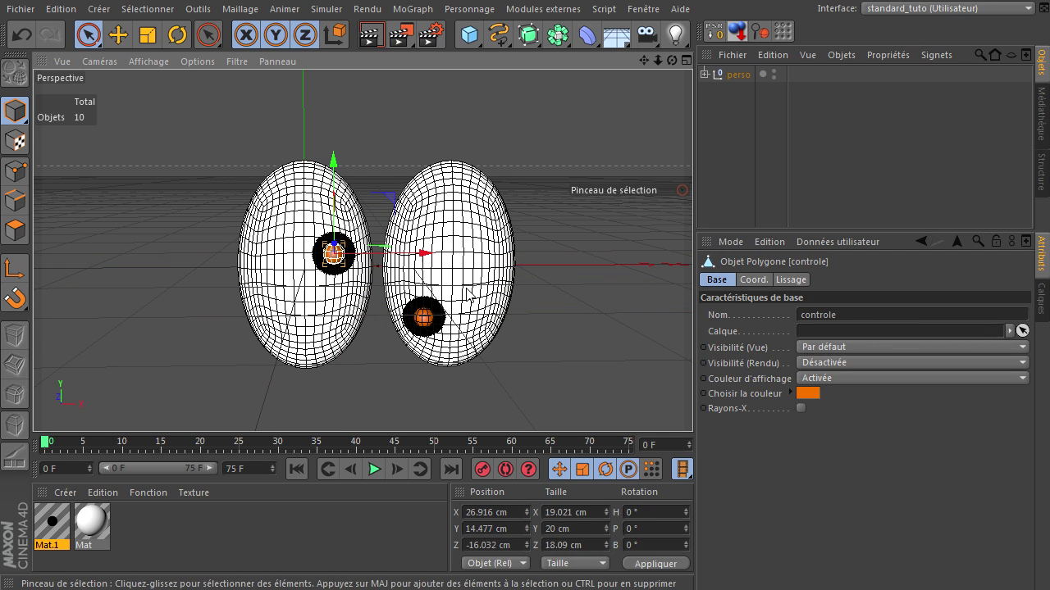
left_click_drag(430, 316, 421, 255)
left_click(365, 37)
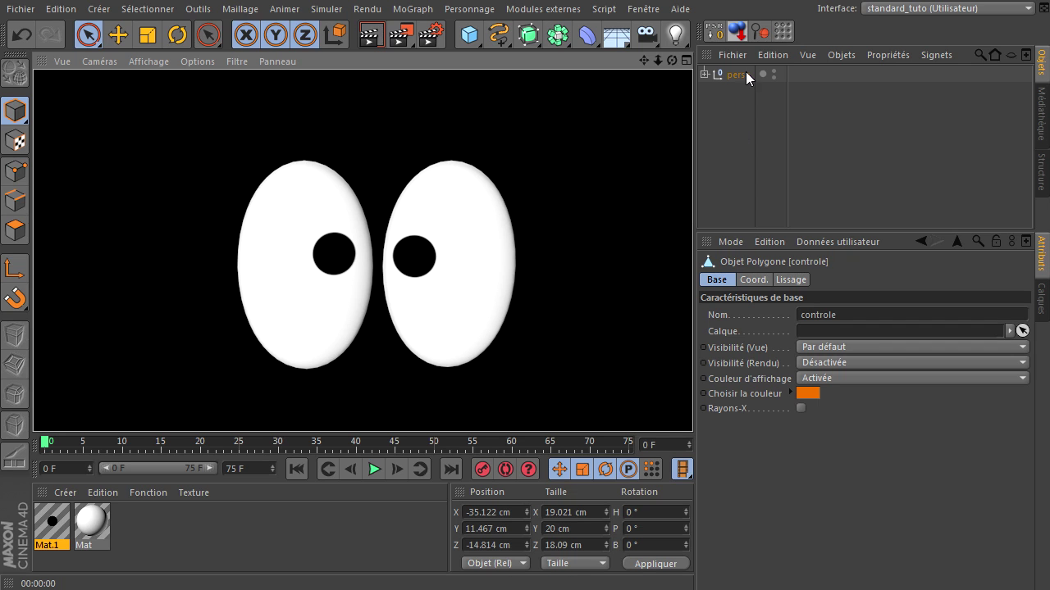
Step: Expand perso and tete in the object list and open oeil's XPresso expression
left_click(704, 75)
left_click(713, 91)
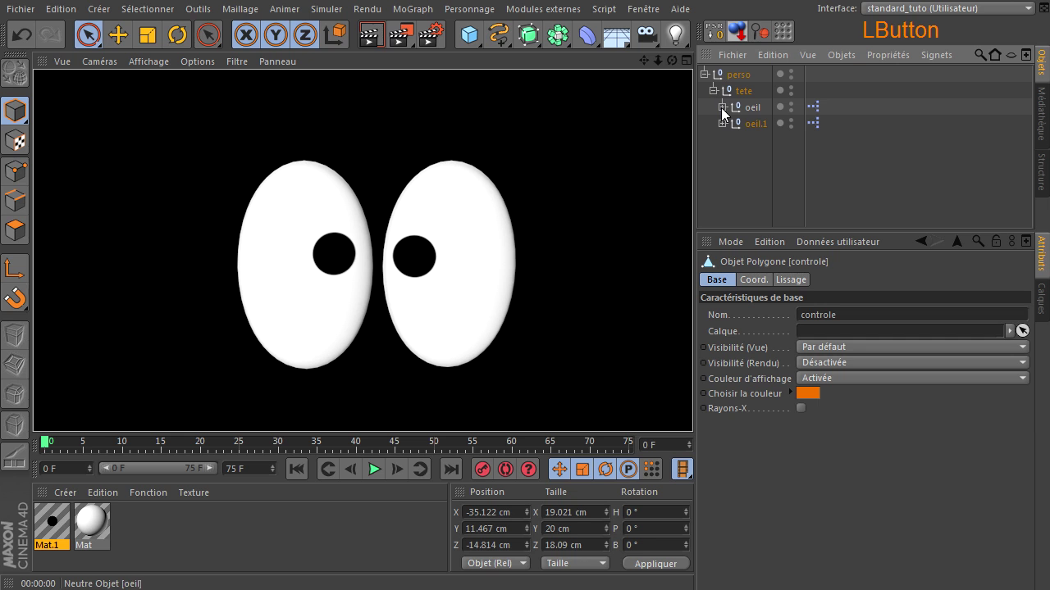
double_click(813, 107)
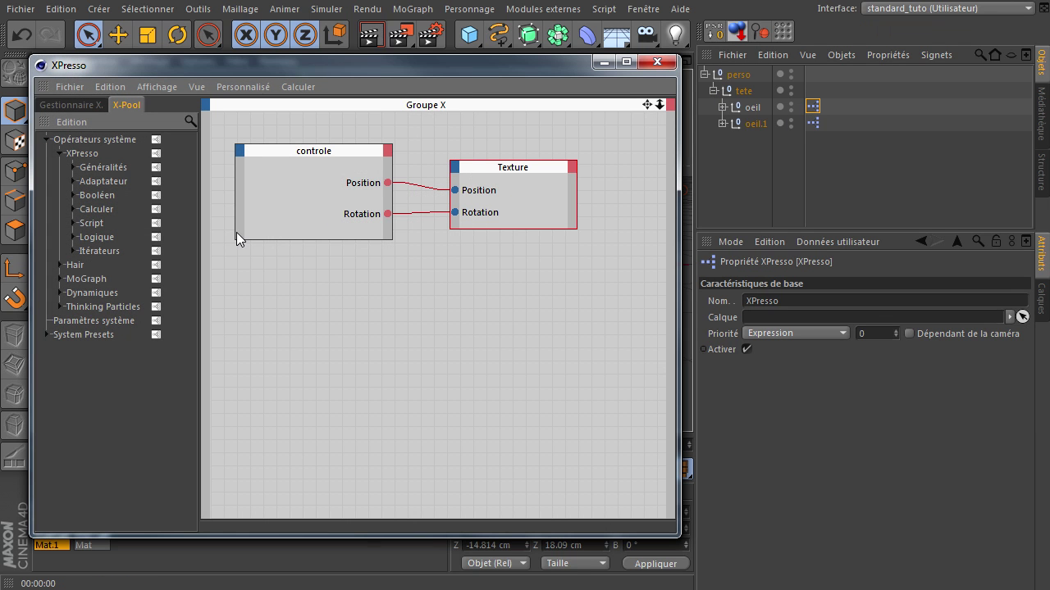
Step: Shrink the controle and Texture nodes to fit their ports and place them side by side in the XPresso graph
left_click(304, 173)
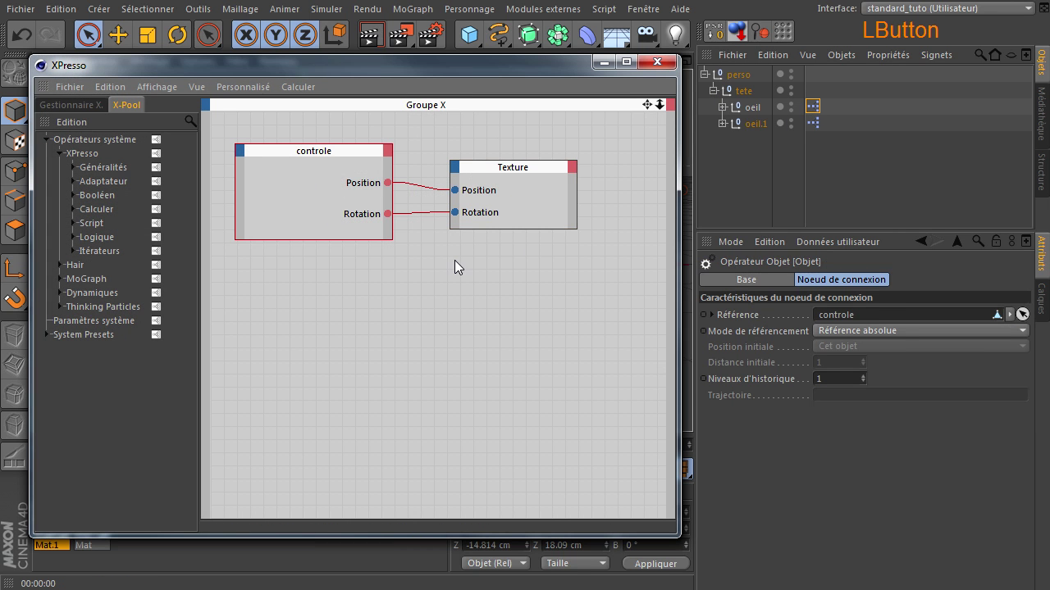
double_click(328, 153, "ctrl")
left_click_drag(261, 151, 264, 175)
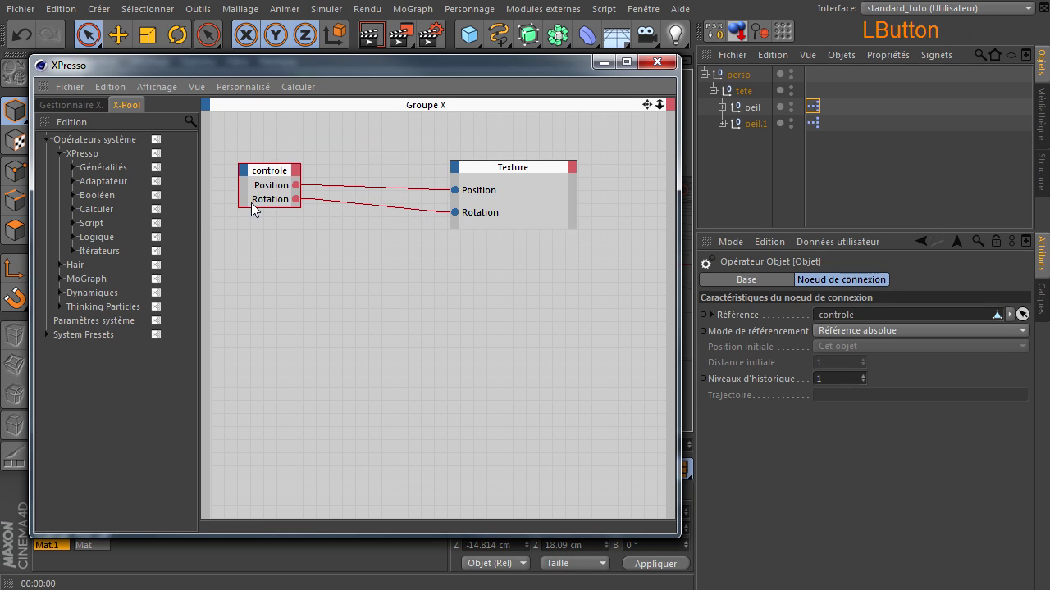
double_click(529, 169, "ctrl")
left_click_drag(457, 167, 338, 173)
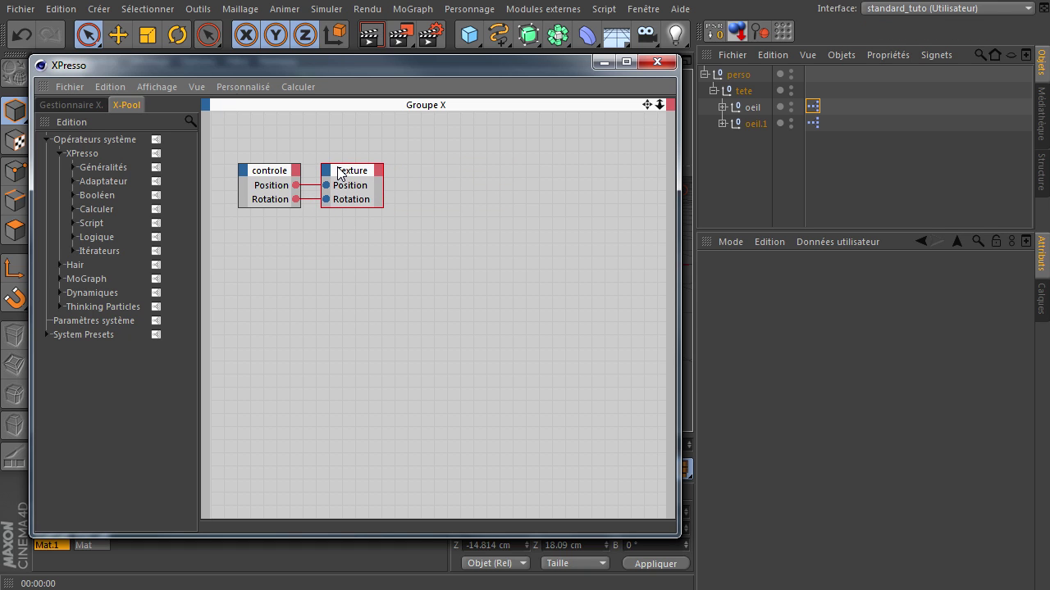
left_click(397, 314)
Step: Examine the controle and Texture nodes' references beside the eyes, then close the XPresso editor and collapse perso
left_click_drag(399, 64, 447, 359)
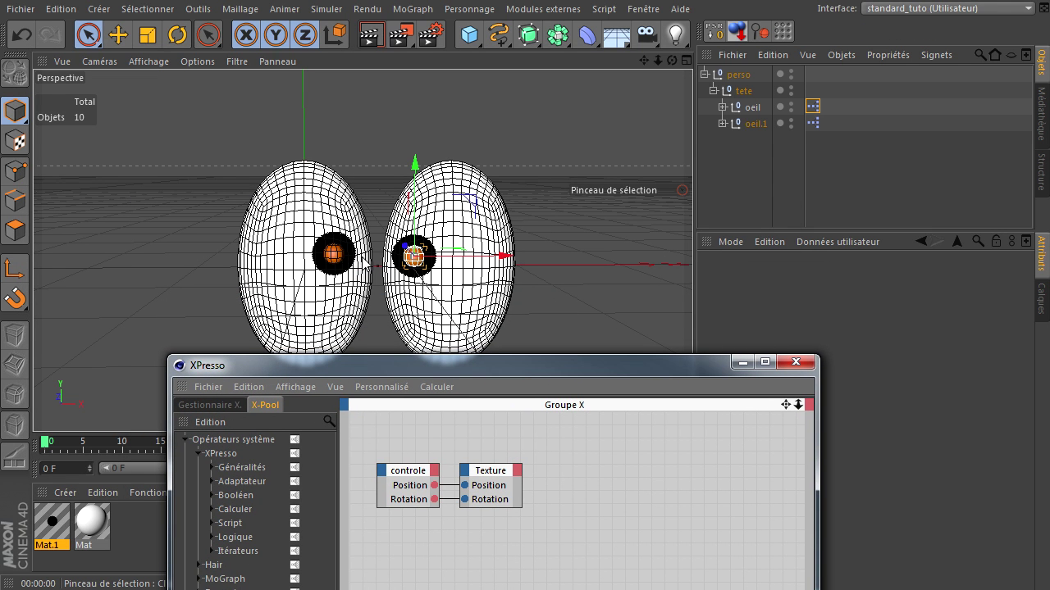
left_click(592, 344)
left_click_drag(591, 351, 516, 103)
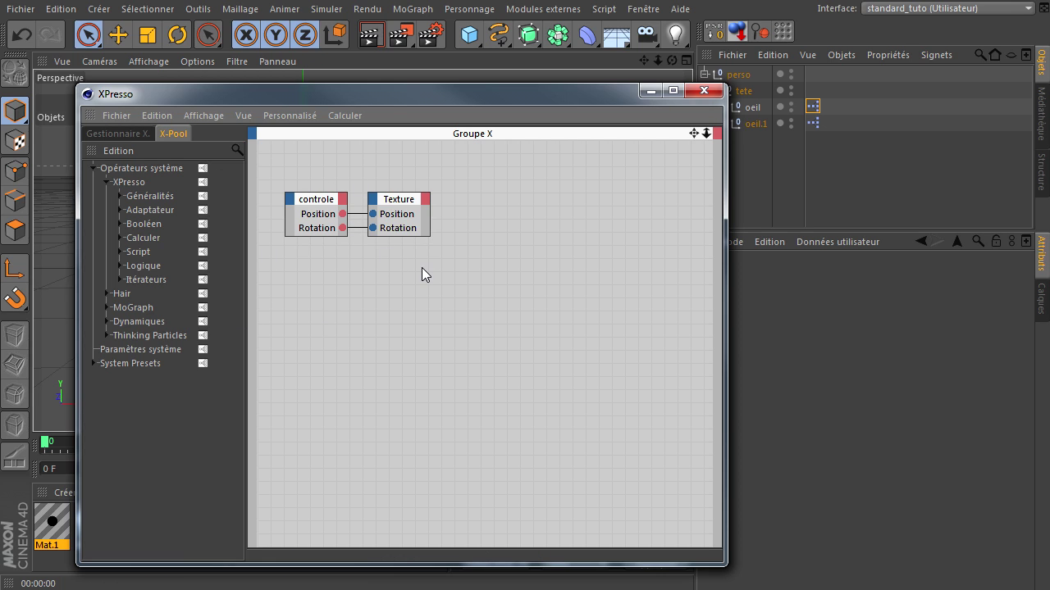
left_click(322, 198)
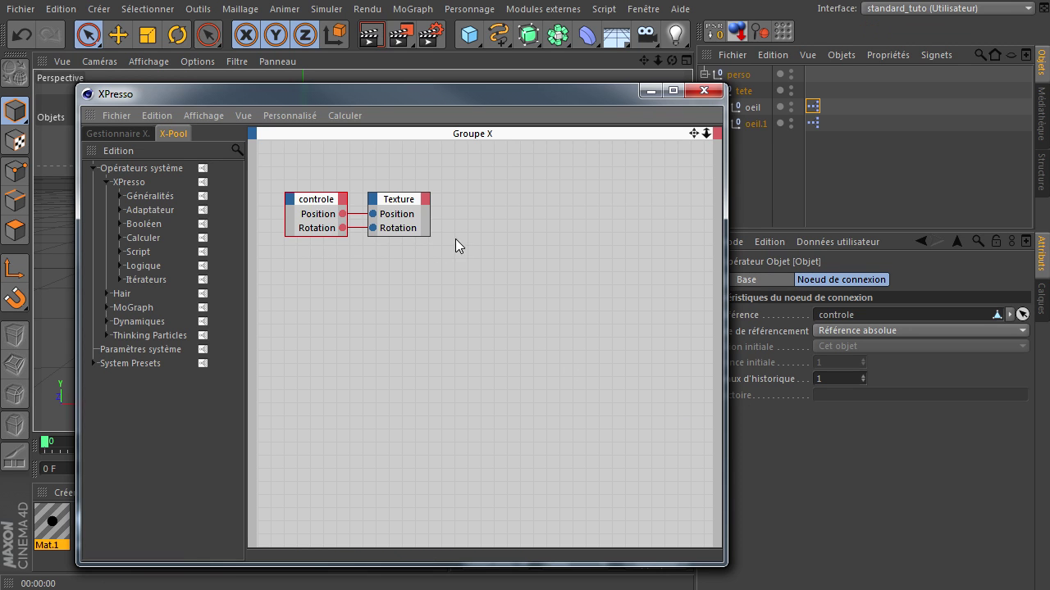
left_click(406, 202)
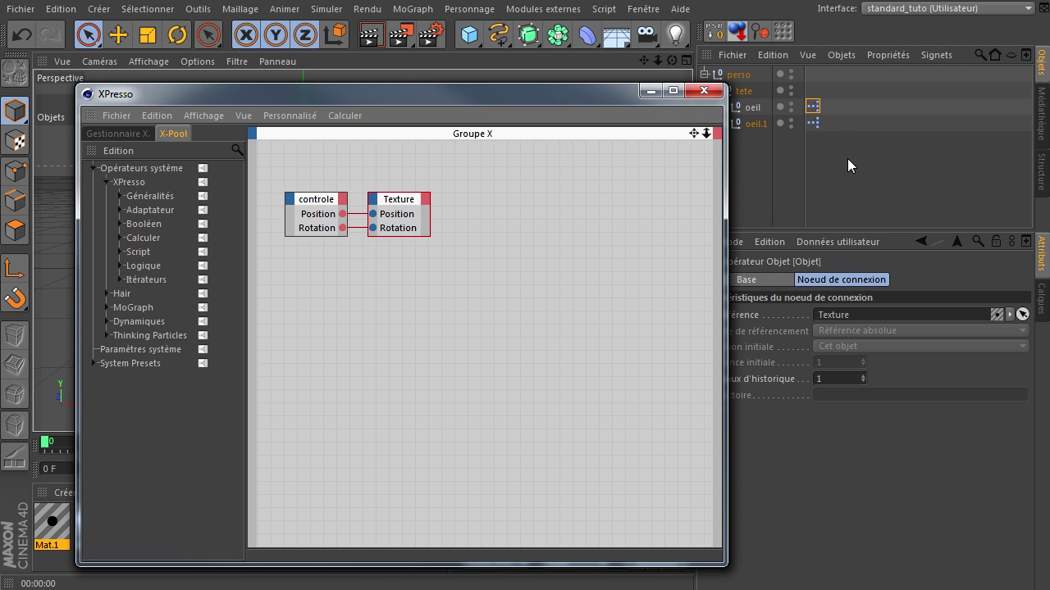
left_click(704, 91)
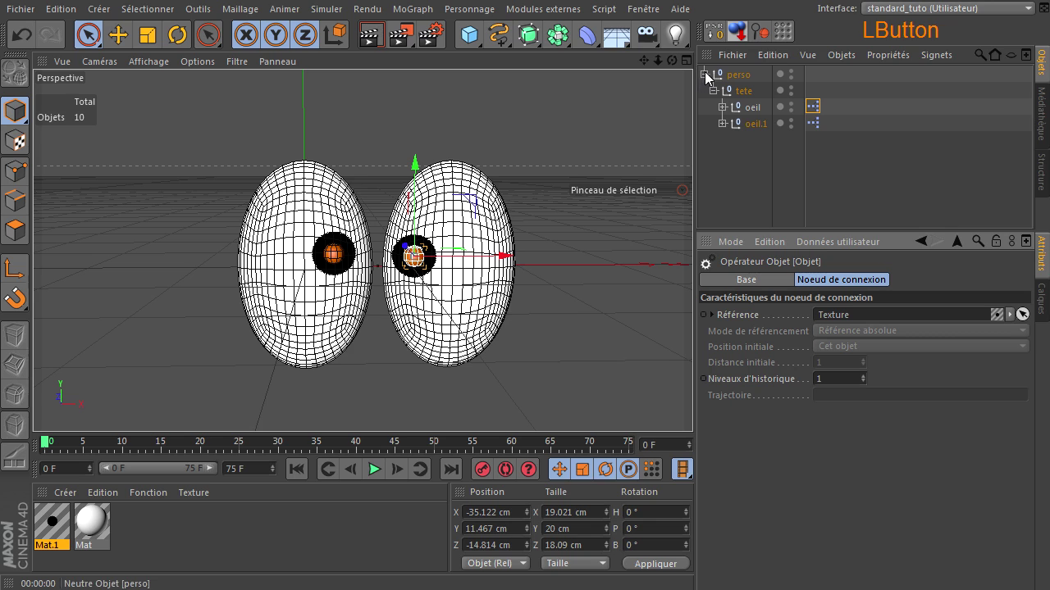
left_click(703, 74)
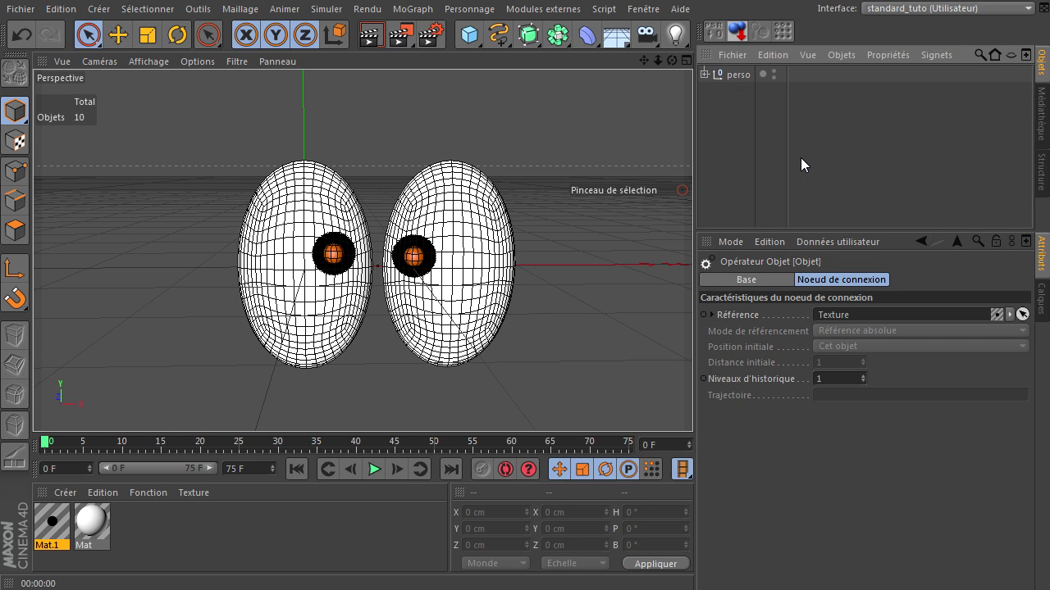
Step: Render the deselected eyes from an angled perspective
left_click(571, 268)
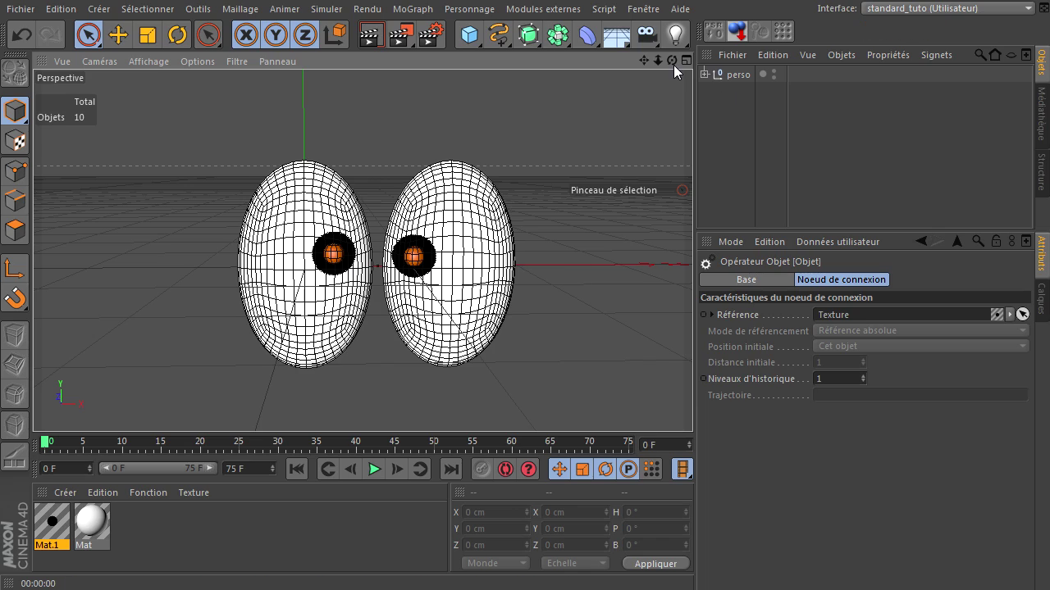
left_click_drag(673, 64, 693, 402)
left_click(371, 36)
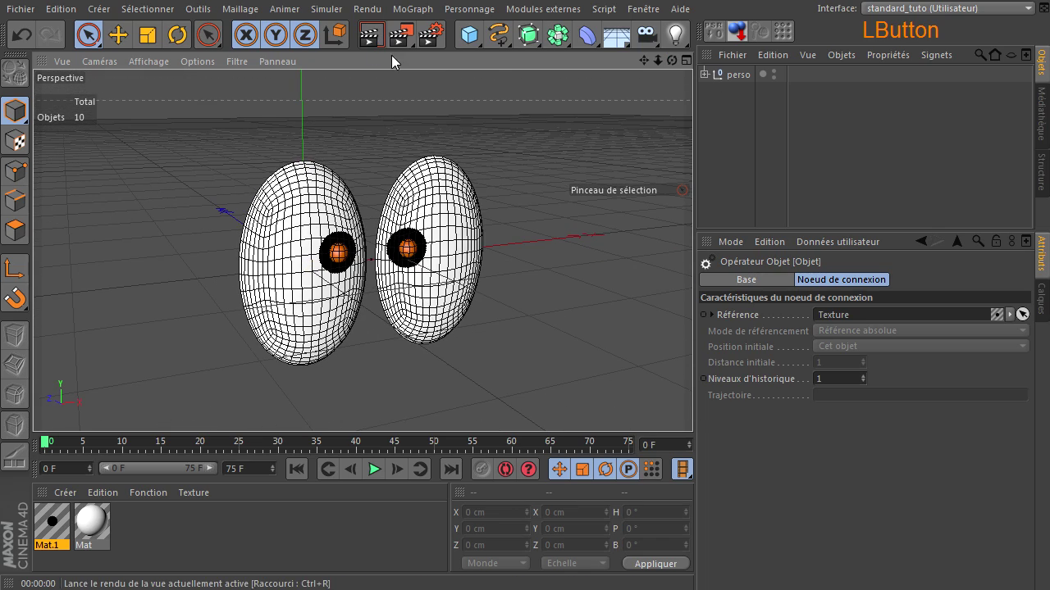
left_click(580, 326)
Step: Move oeil.1's controle sphere down to about X -29, Y -45 cm, lower oeil's to about X 27, Y -46 cm, and render the view
left_click(416, 254)
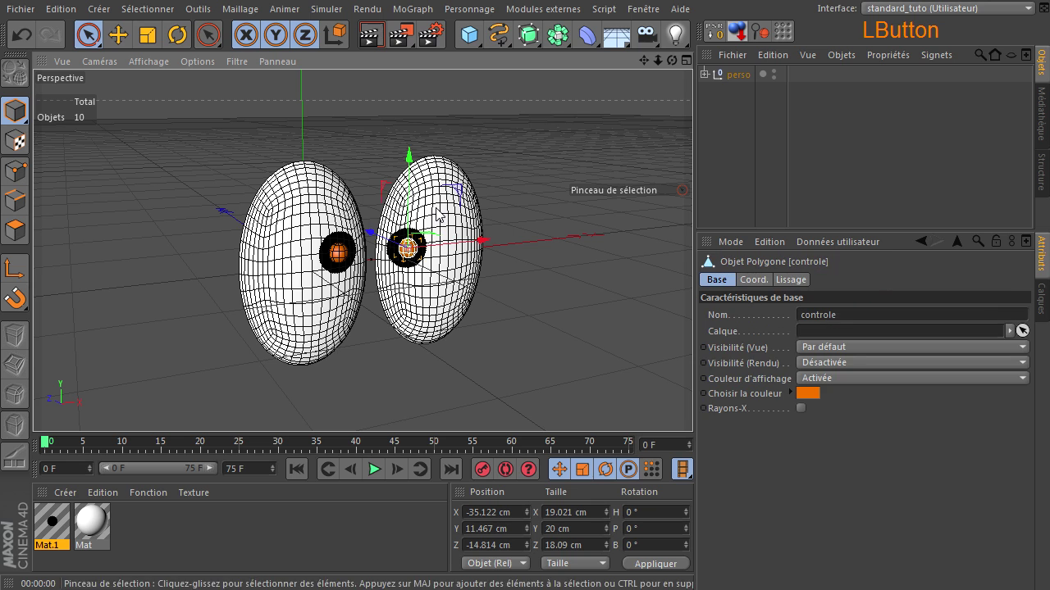
left_click_drag(447, 215, 465, 250)
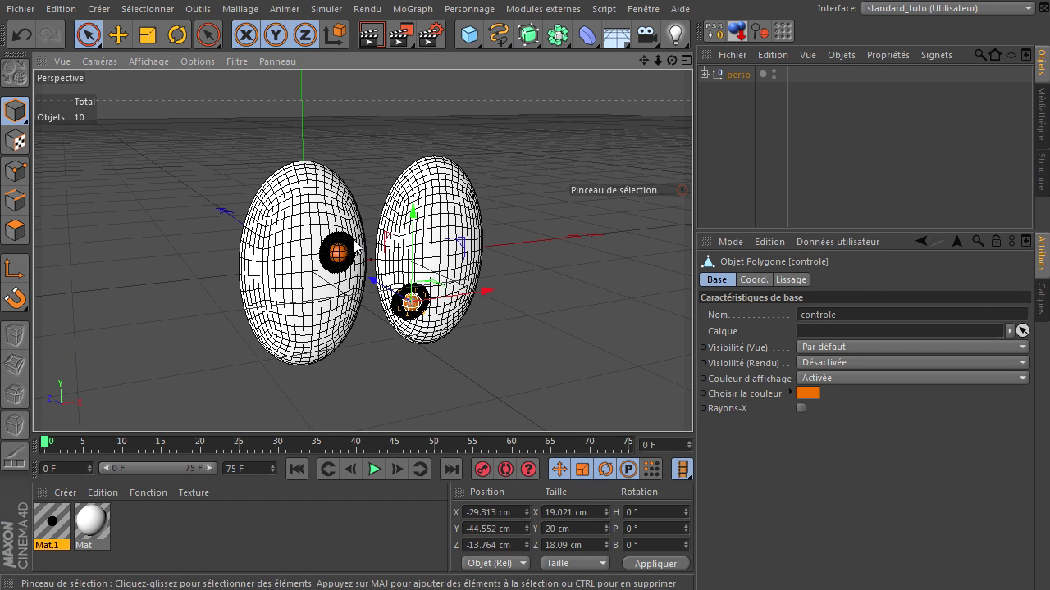
left_click(338, 254)
left_click_drag(389, 196, 388, 258)
left_click(582, 216)
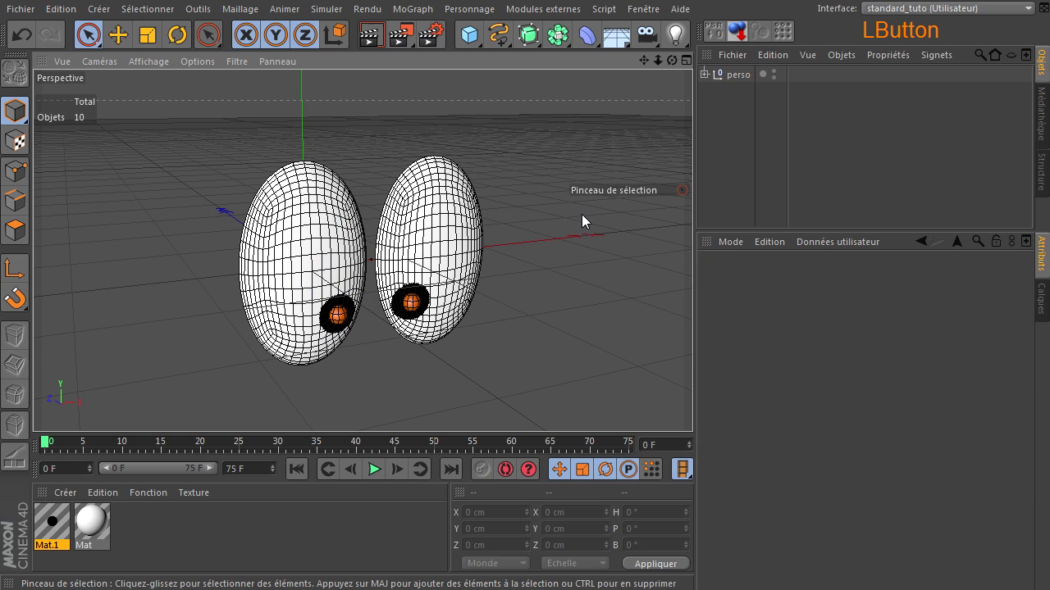
left_click(370, 34)
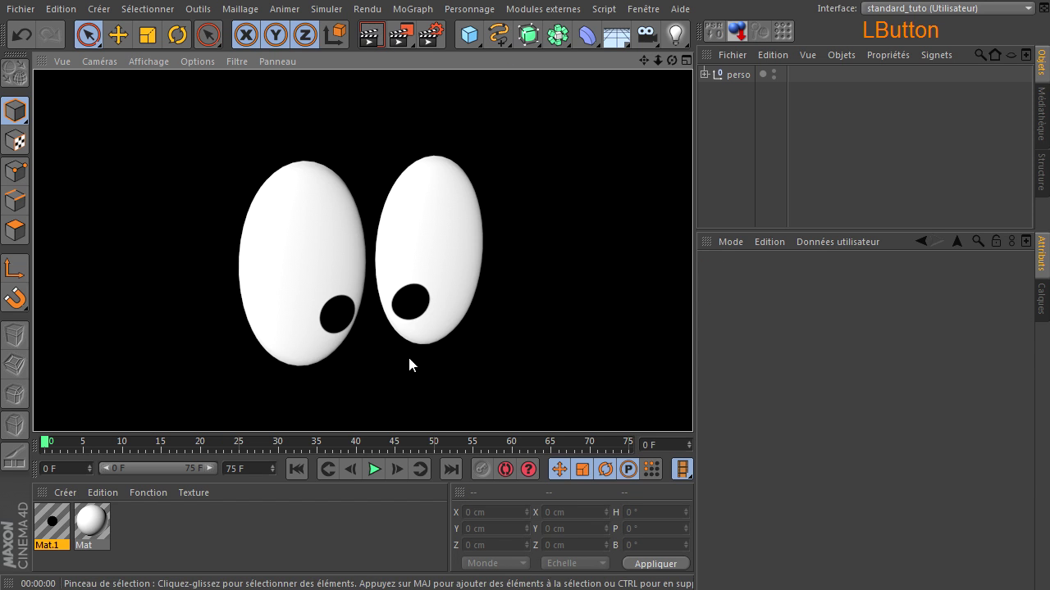
Step: Shift oeil.1's controle sphere to about X -20, Y -49 cm and nudge oeil's controle sphere slightly lower
left_click(406, 309)
left_click_drag(461, 244, 780, 402)
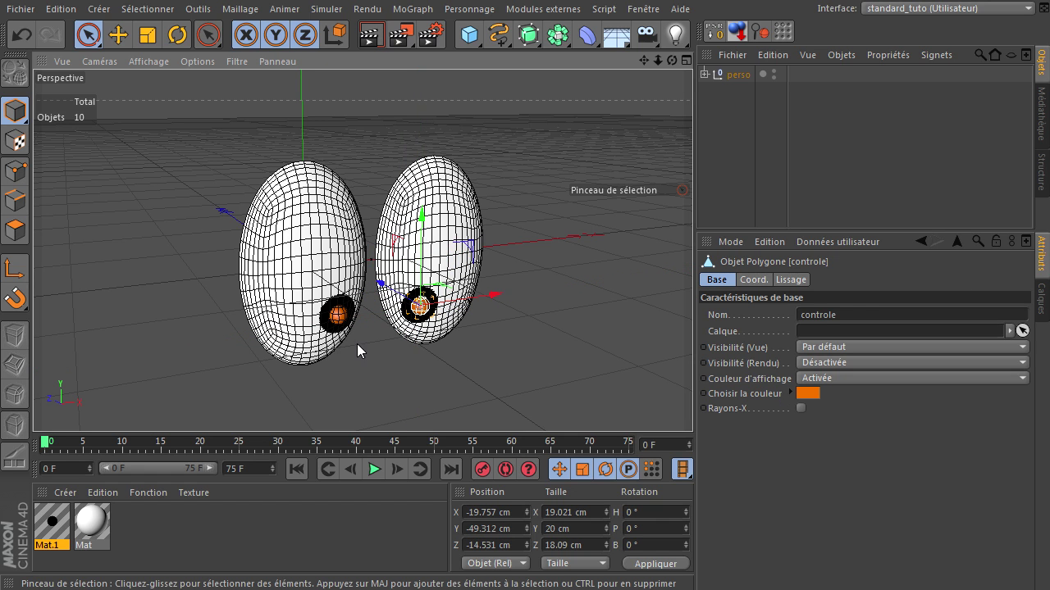
left_click(338, 318)
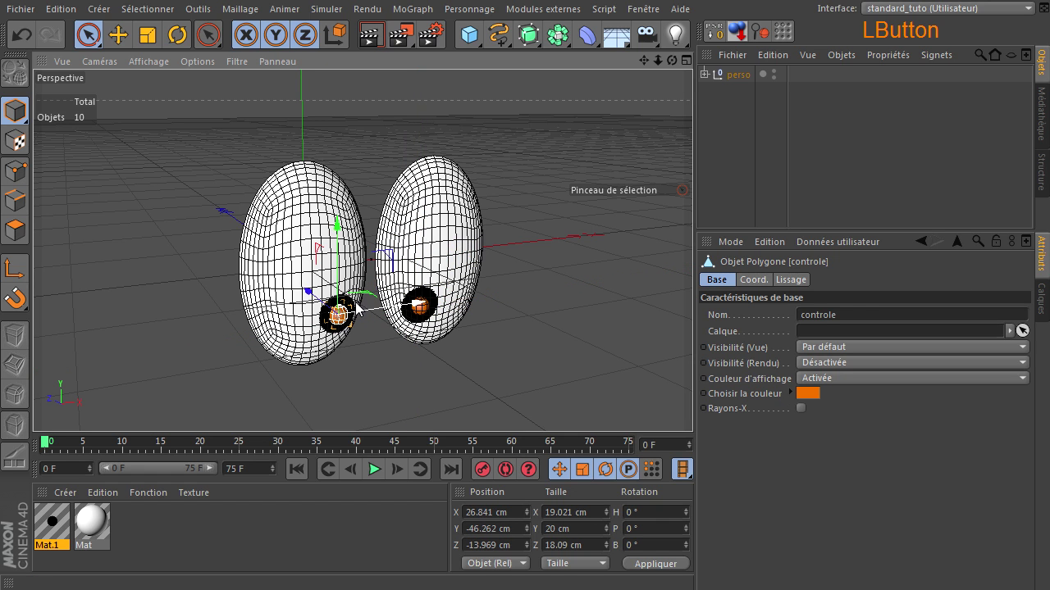
mouse_move(384, 252)
left_mouse_down()
mouse_move(291, 241)
mouse_move(387, 248)
mouse_move(385, 261)
left_mouse_up()
Step: Move the whole perso null to about X 111, Y 7.5 cm
left_click(739, 76)
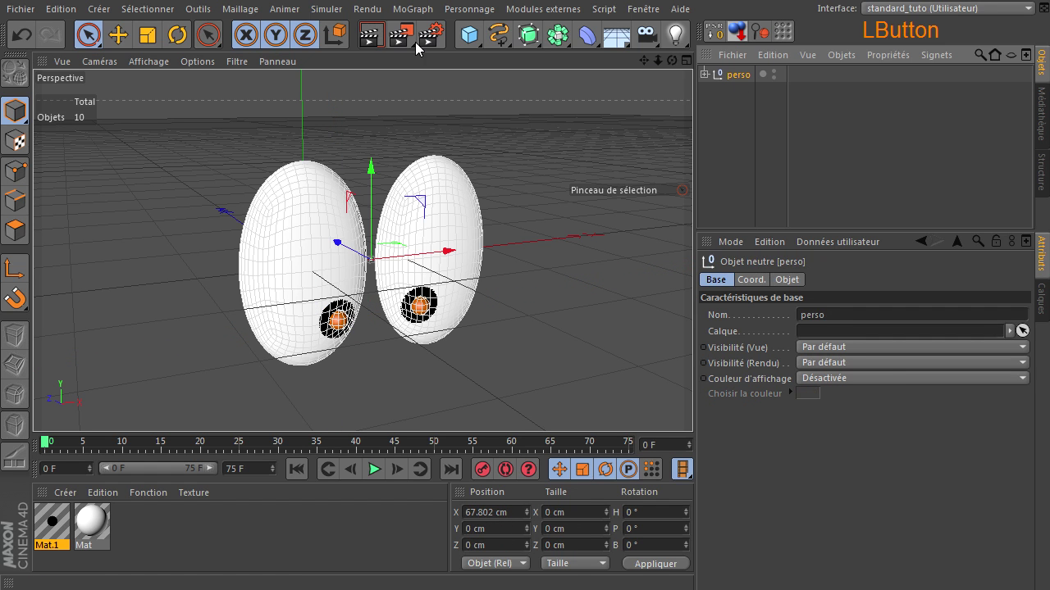
left_click(118, 34)
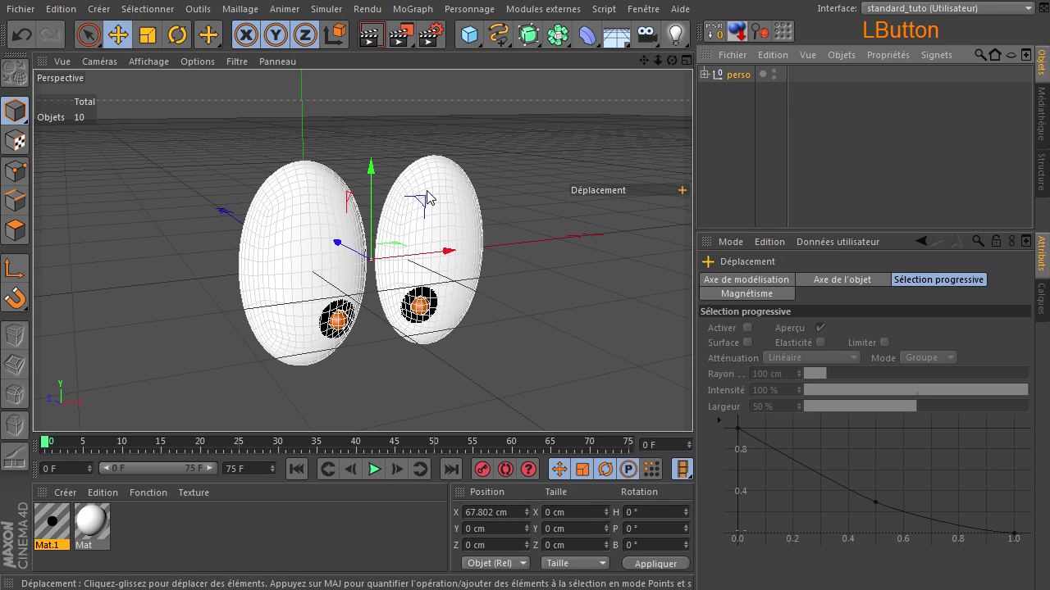
left_click_drag(422, 205, 464, 227)
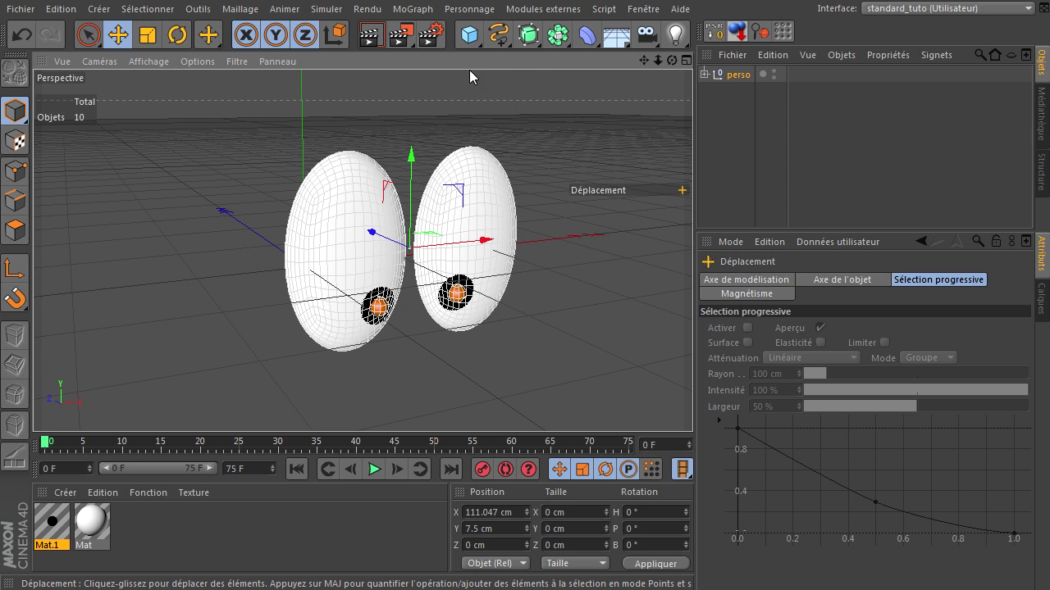
Step: Add a cube, set its Y size to 300 cm and drop it onto the floor
left_click(469, 34)
scroll(445, 312, "down", 4)
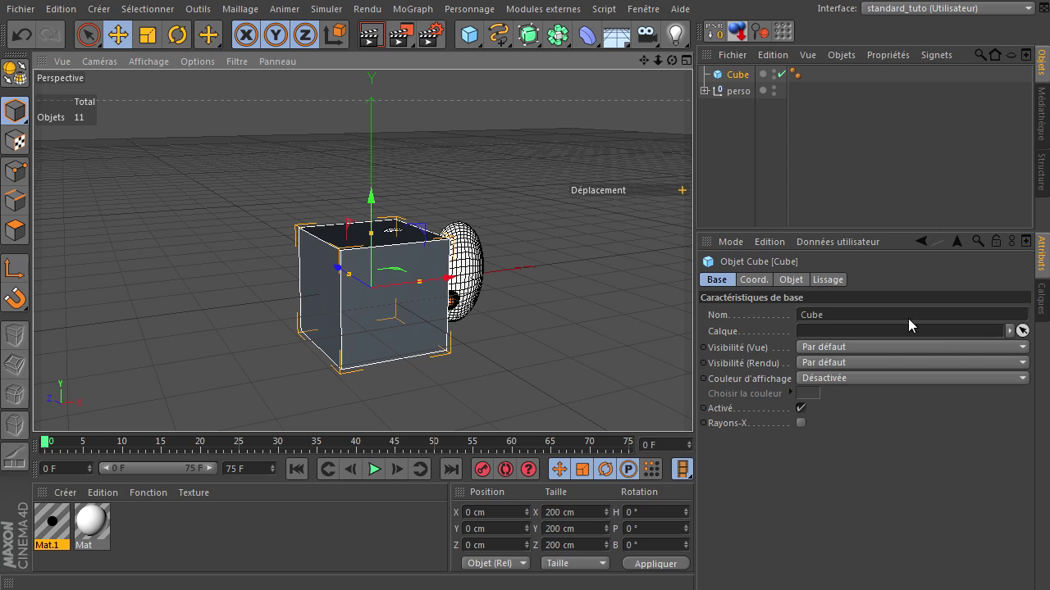
left_click(792, 281)
double_click(786, 335)
type("300")
key("Return")
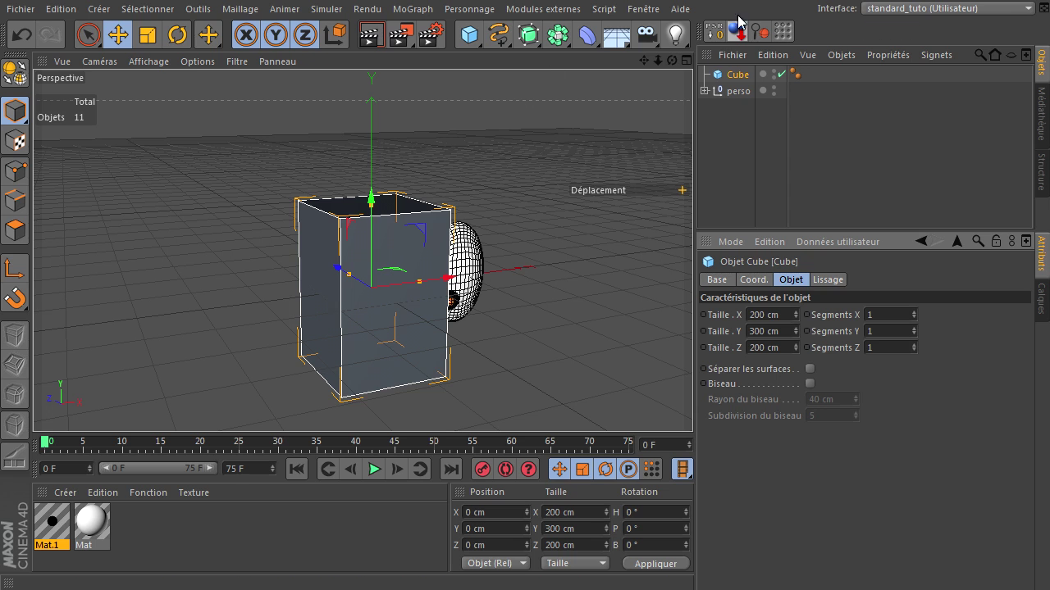
left_click(737, 31)
Step: Move perso in front of the cube's upper part, to about X 4, Y 264, Z -106 cm
left_click(741, 93)
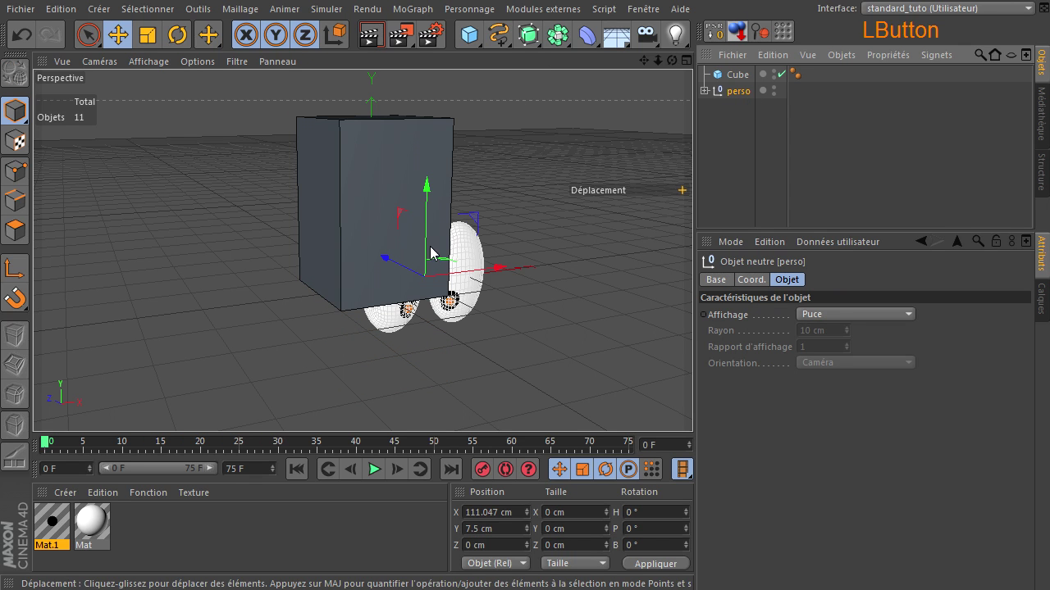
left_click_drag(408, 270, 472, 209)
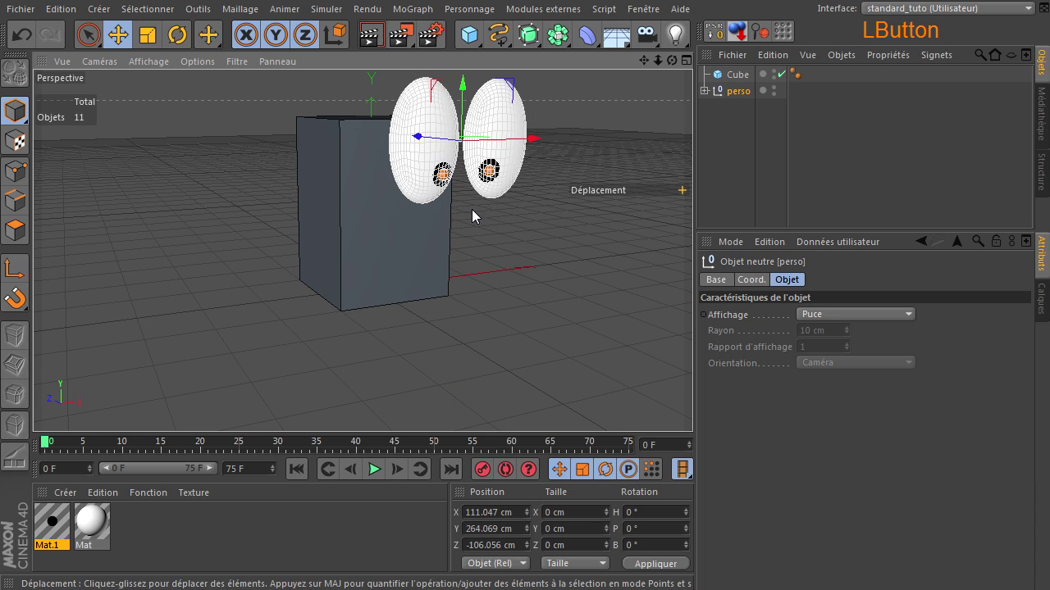
left_click_drag(529, 141, 480, 139)
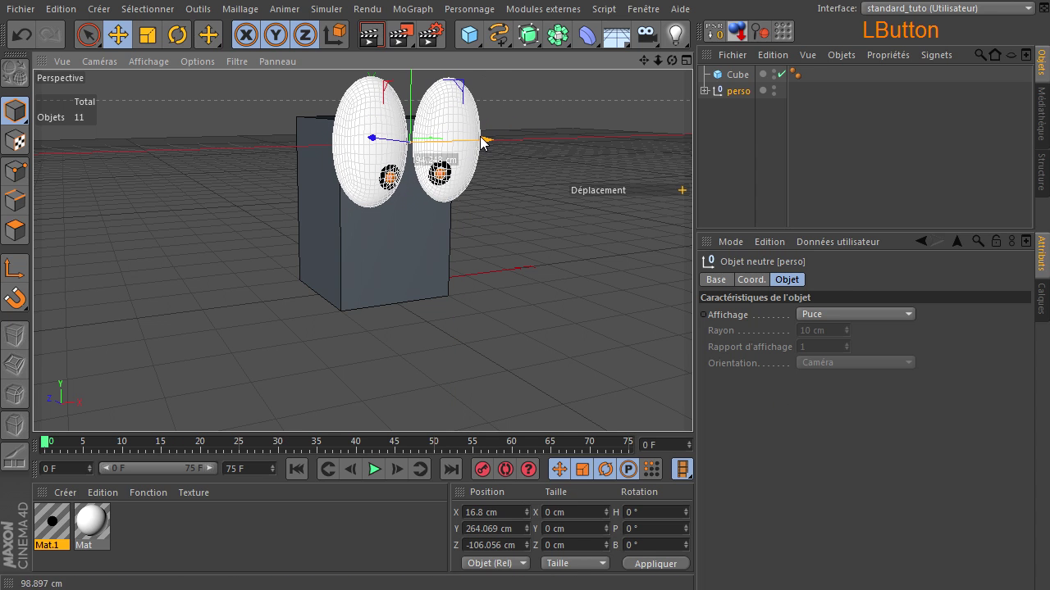
left_click_drag(671, 63, 621, 112)
left_click_drag(496, 144, 471, 230)
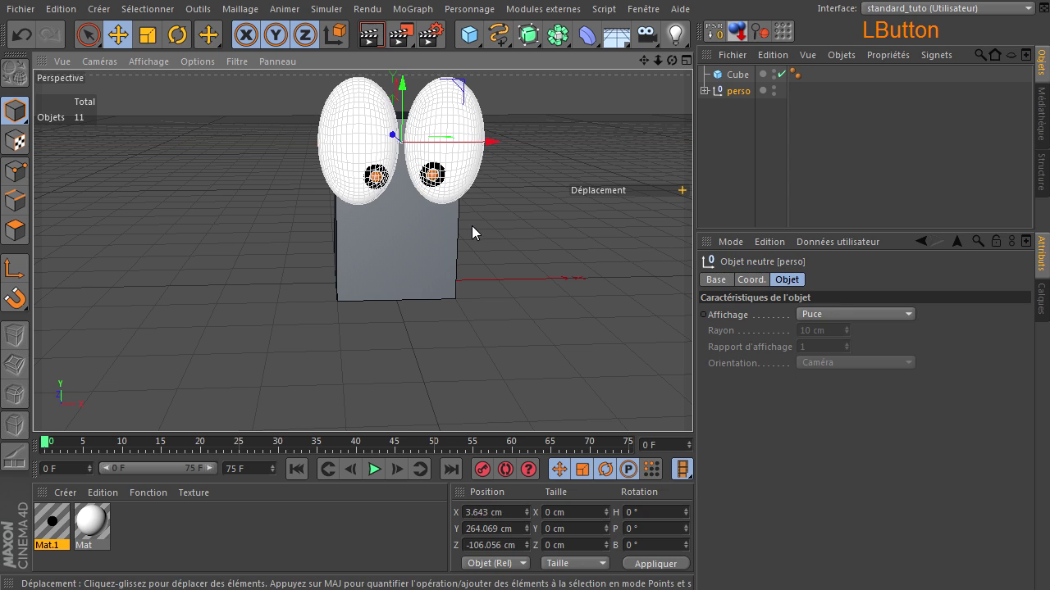
Step: Move oeil.1's controle sphere up and inward, raise oeil's to about X 37, Y -7 cm, and render the view
left_click(433, 176)
left_click_drag(437, 179, 482, 98)
left_click_drag(376, 180, 383, 149)
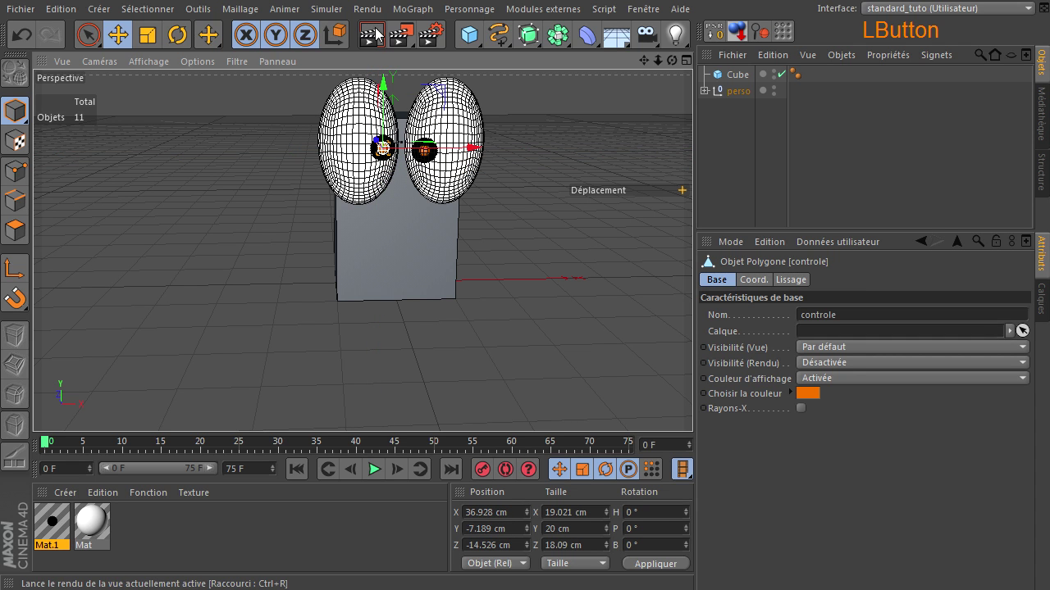
left_click(375, 33)
Step: Render the cube and its eyes from an angled side perspective
left_click_drag(645, 59, 692, 402)
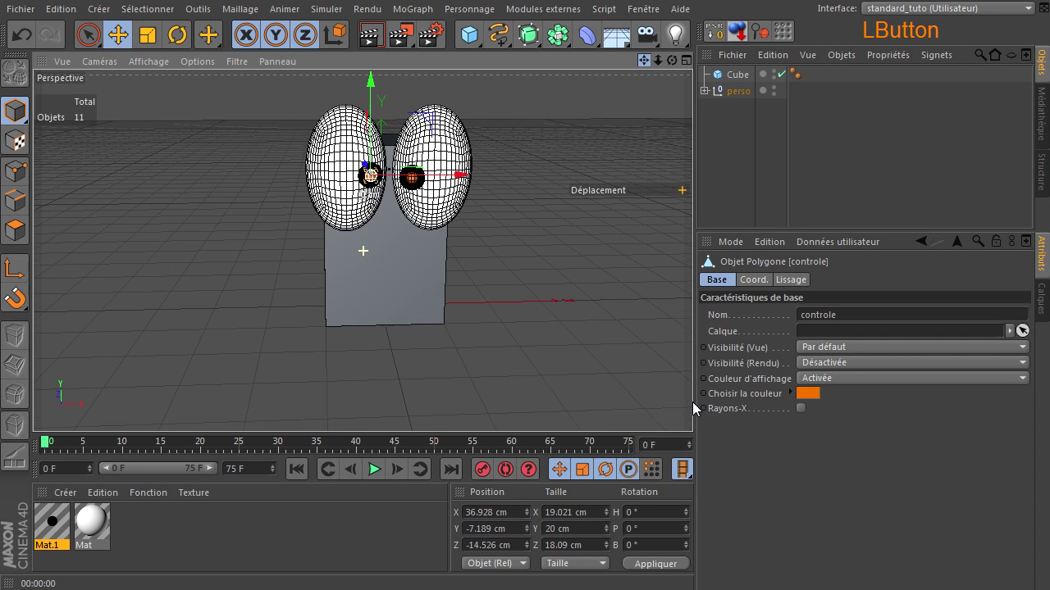
mouse_move(668, 57)
left_mouse_down()
mouse_move(687, 402)
mouse_move(668, 61)
left_mouse_up()
left_click(500, 202)
left_click(374, 34)
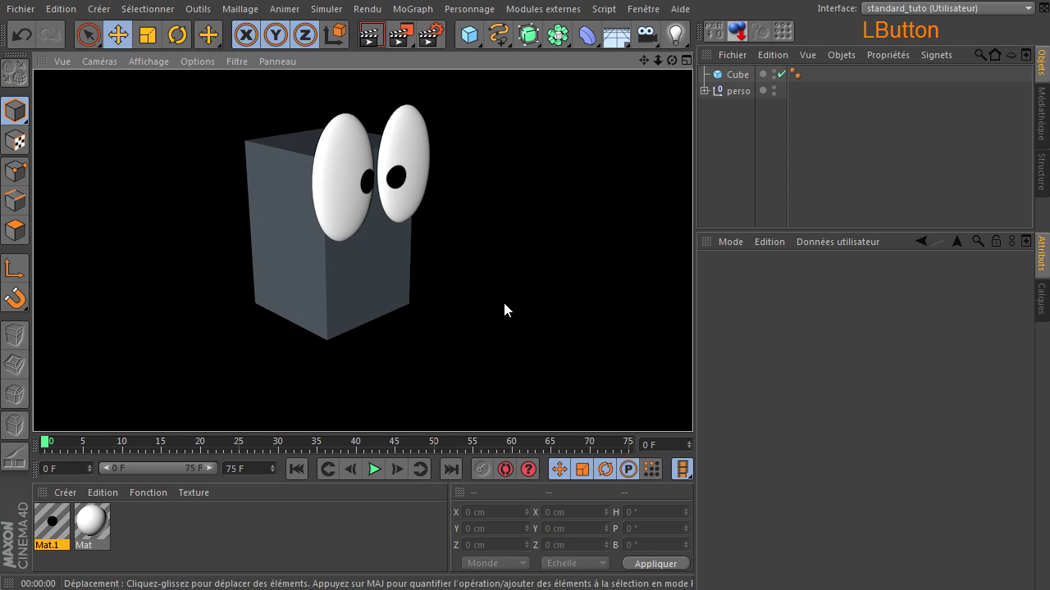
Step: Move oeil's controle sphere down and outward to about X 24, Y -16 cm
left_click(369, 178)
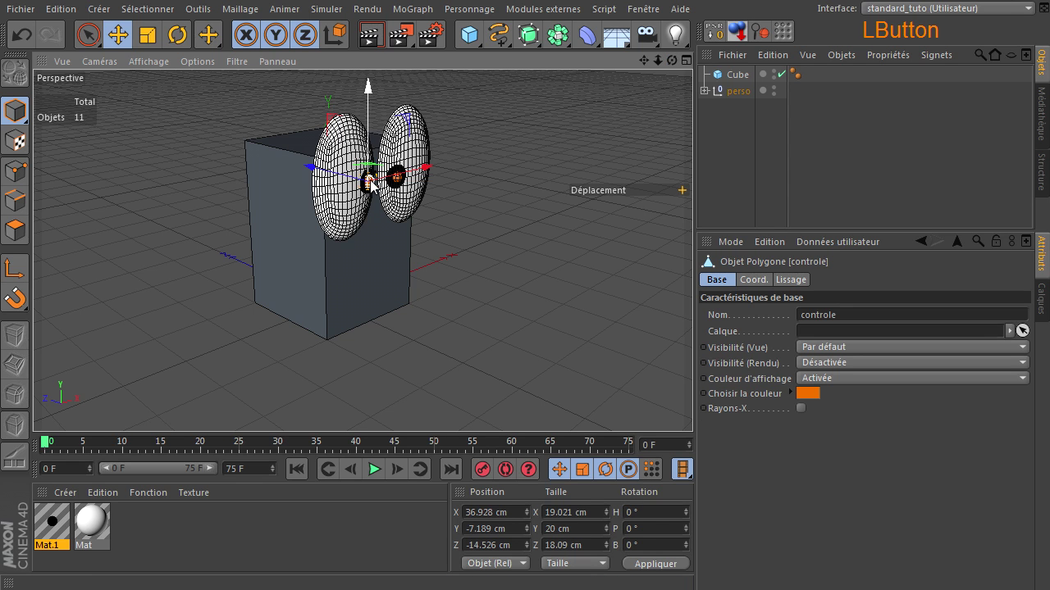
left_click_drag(370, 182, 365, 189)
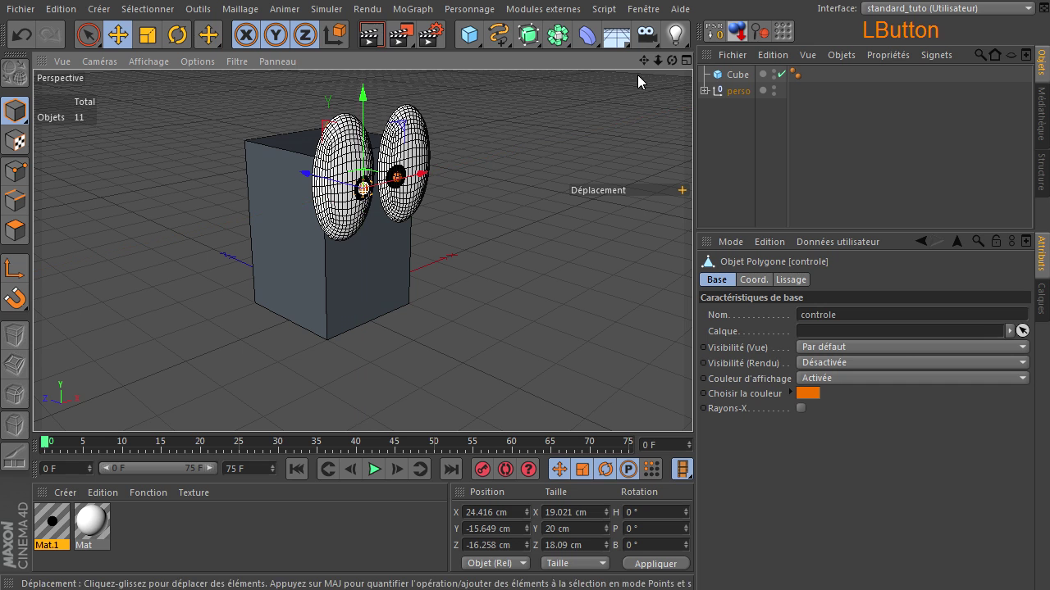
Step: Lower oeil.1's controle sphere to about X -33, Y -26 cm and render the cube with its eyes
left_click_drag(672, 61, 691, 402)
left_click_drag(412, 183, 414, 185)
left_click_drag(413, 117, 413, 127)
left_click(492, 276)
left_click_drag(673, 60, 338, 46)
left_click(370, 43)
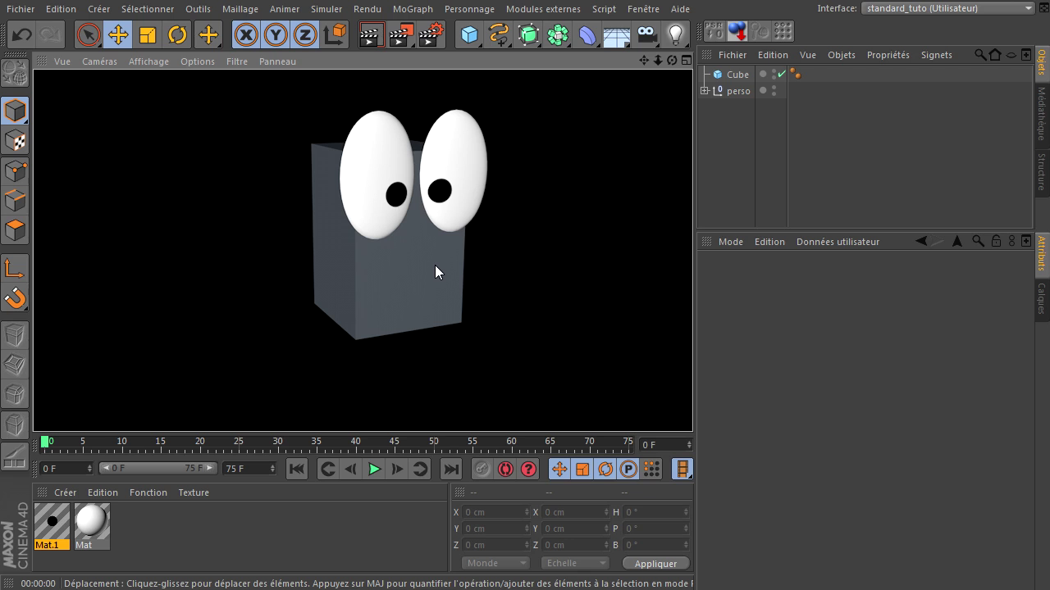
left_click(510, 243)
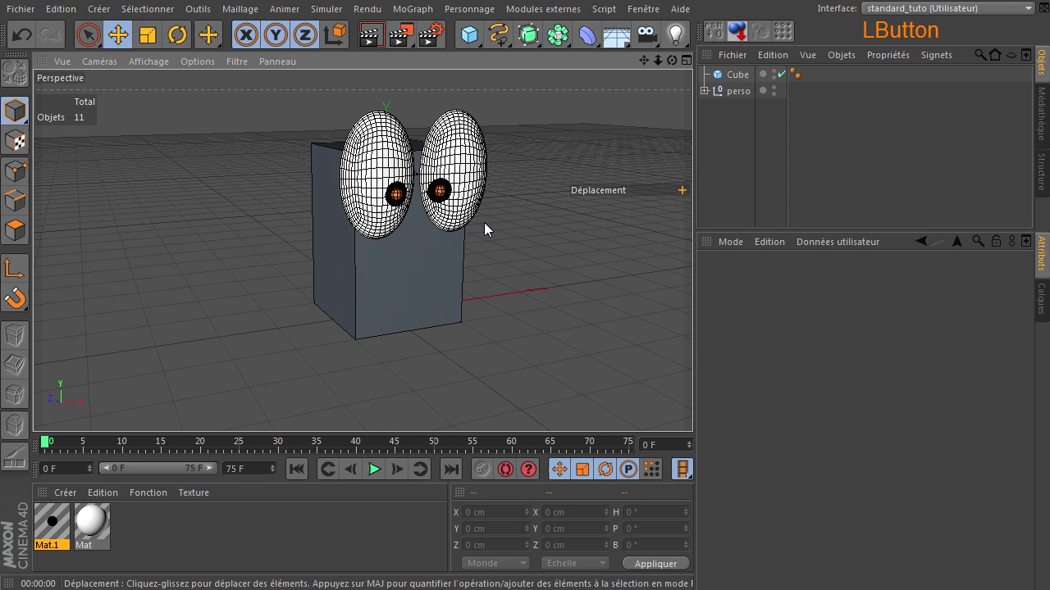
Step: Nudge oeil.1's controle sphere inward and slightly down to about X -36, Y -27 cm
left_click(443, 193)
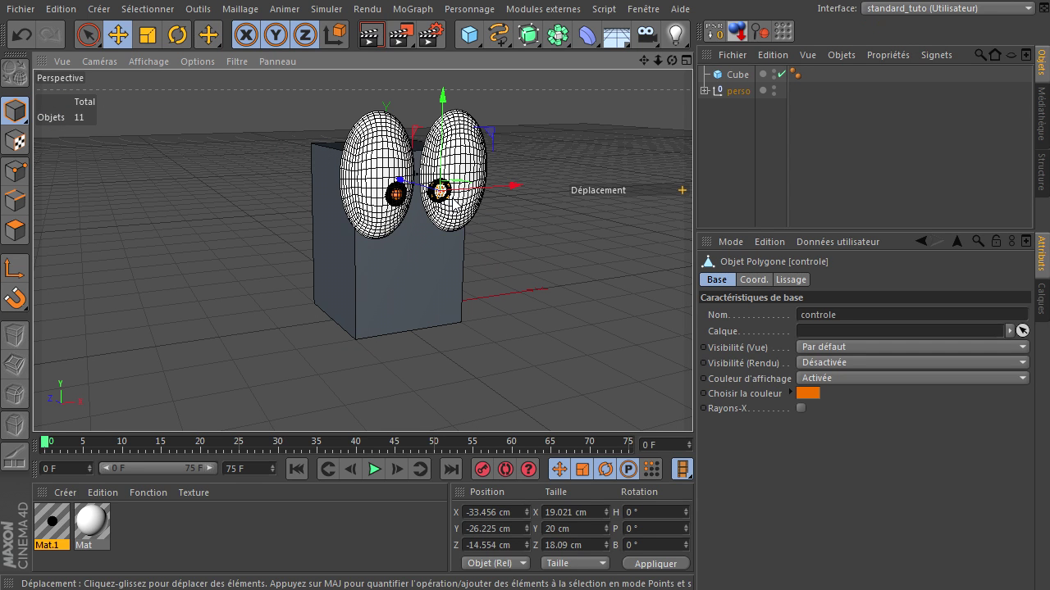
left_click_drag(230, 348, 228, 350)
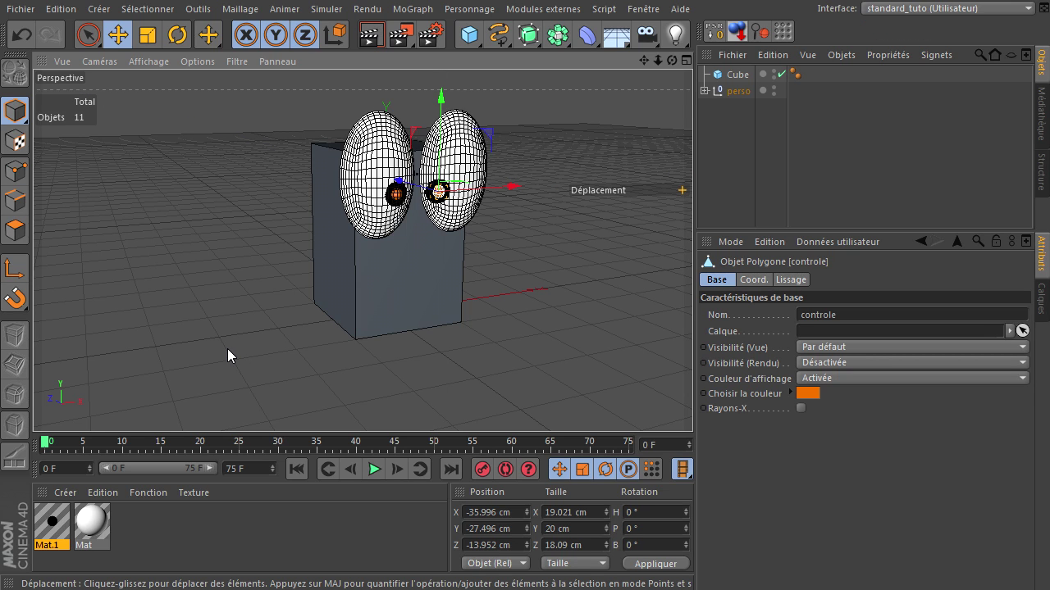
left_click(296, 338)
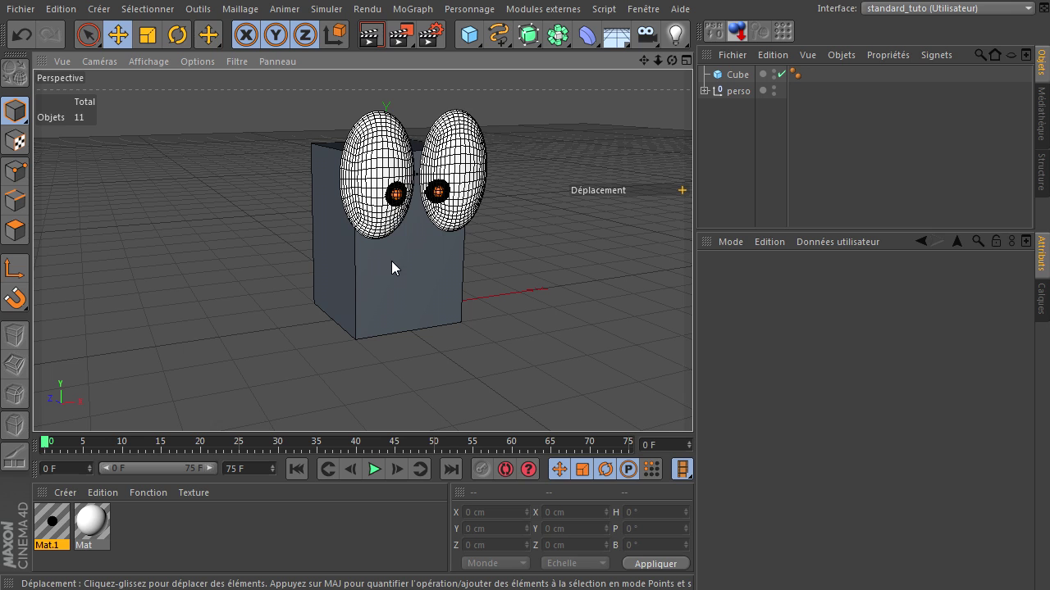
left_click(424, 209)
left_click_drag(424, 210, 449, 153)
left_click(492, 328)
left_click_drag(646, 58, 605, 100)
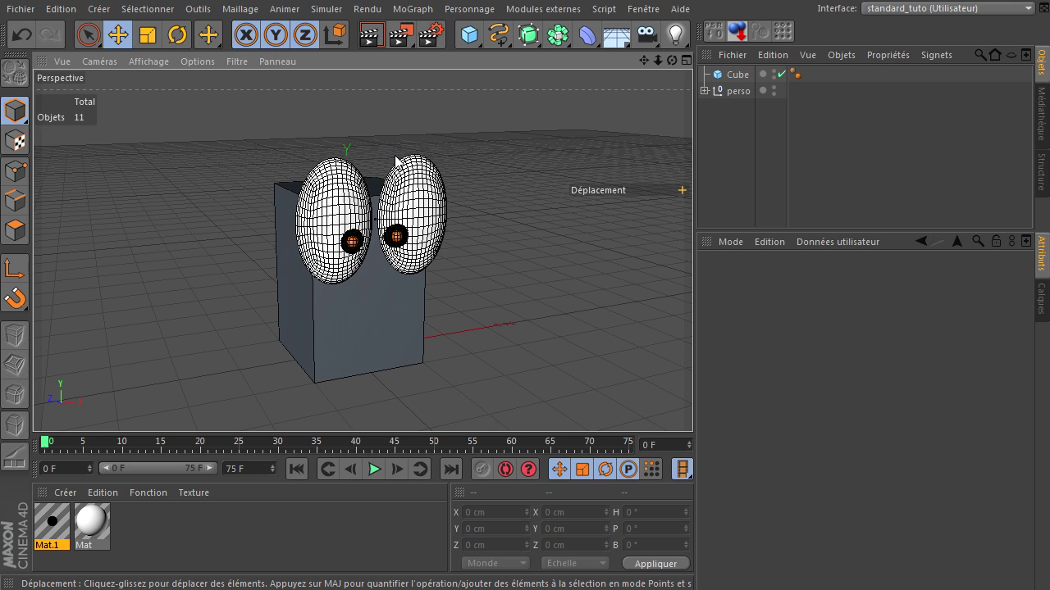
Step: Enlarge both pupils by moving the white-to-black boundary of Mat.1's circular alpha gradient outward
left_click(396, 237)
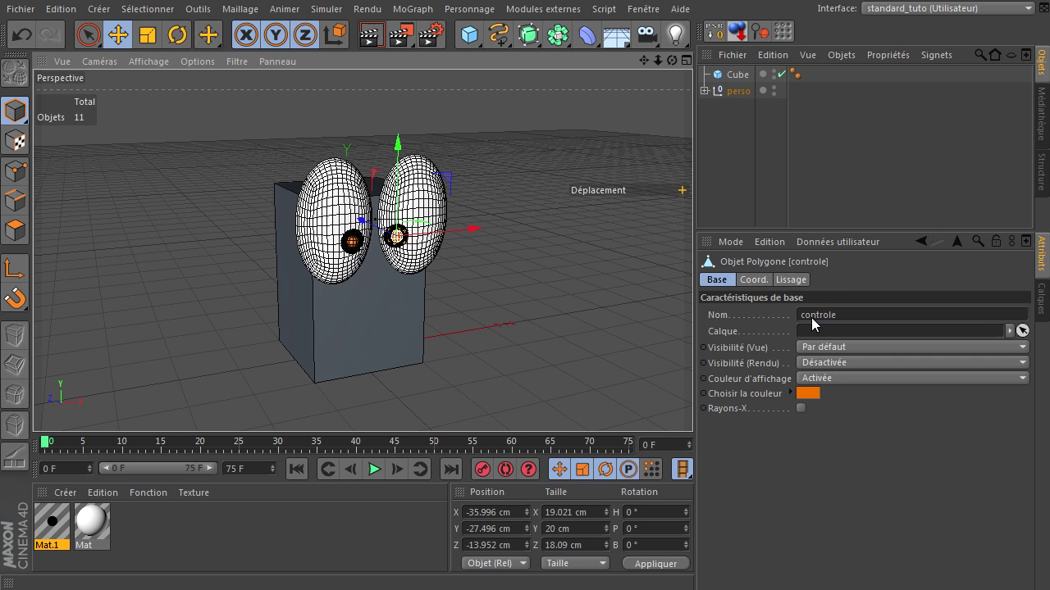
double_click(52, 533)
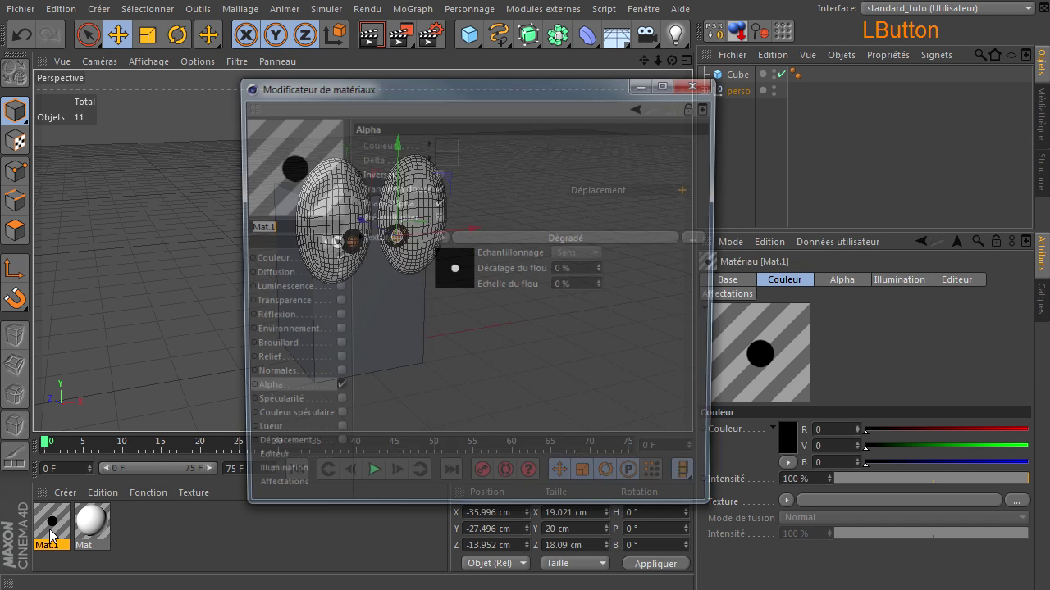
left_click(515, 241)
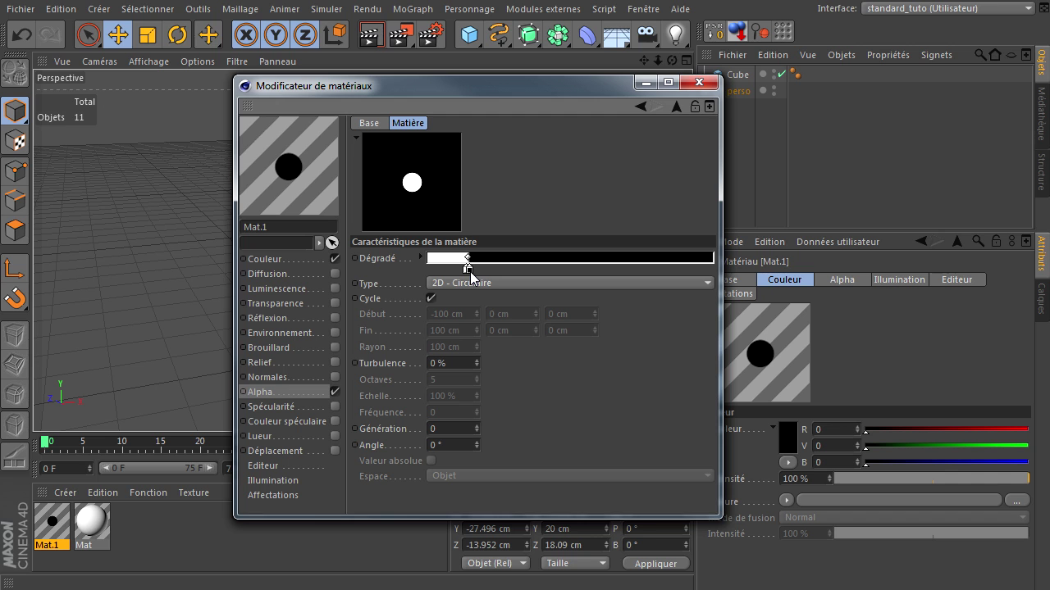
left_click(470, 271)
left_click_drag(493, 272, 524, 274)
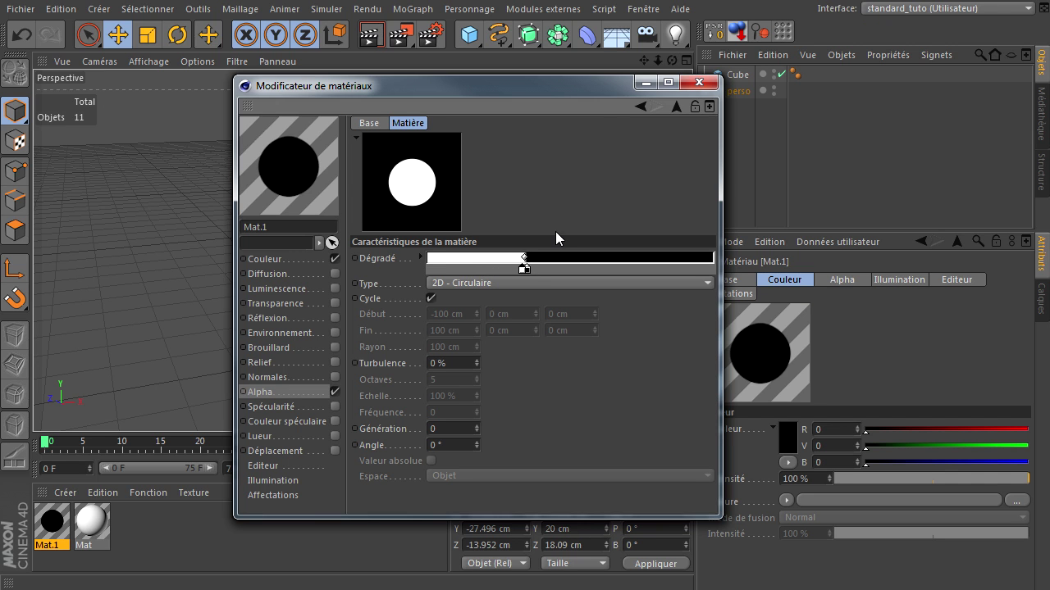
left_click_drag(577, 92, 949, 148)
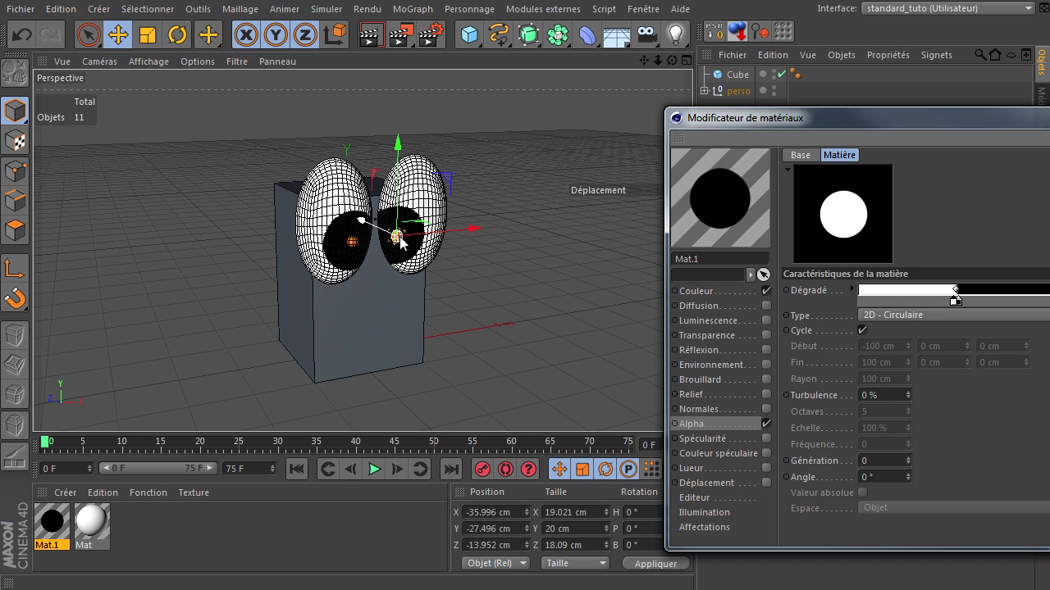
Step: Shrink the pupils by moving the white-to-black boundary of Mat.1's alpha gradient back inward
left_click_drag(840, 121, 509, 125)
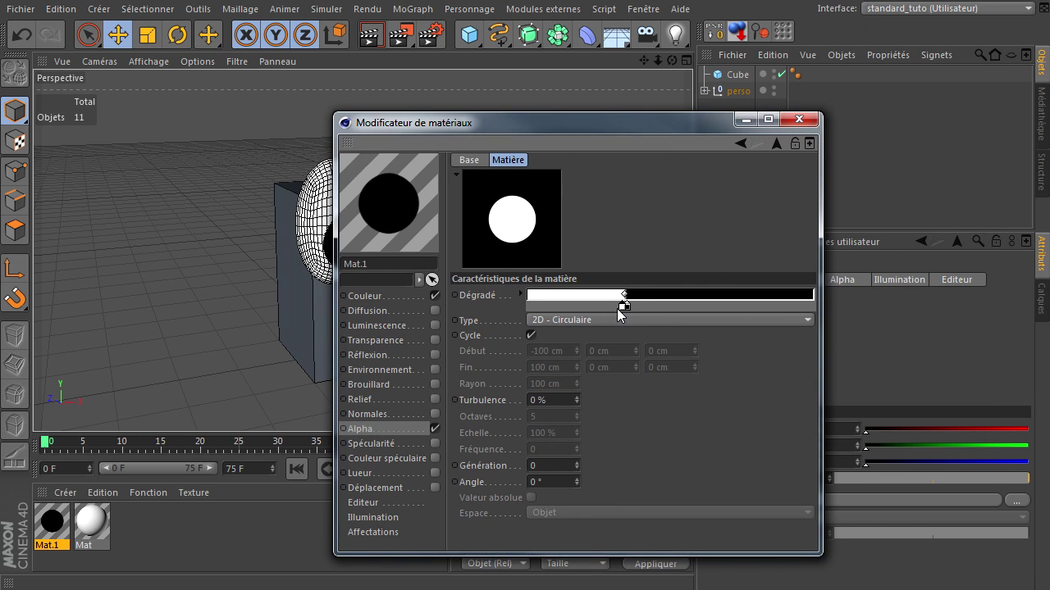
left_click_drag(624, 307, 577, 318)
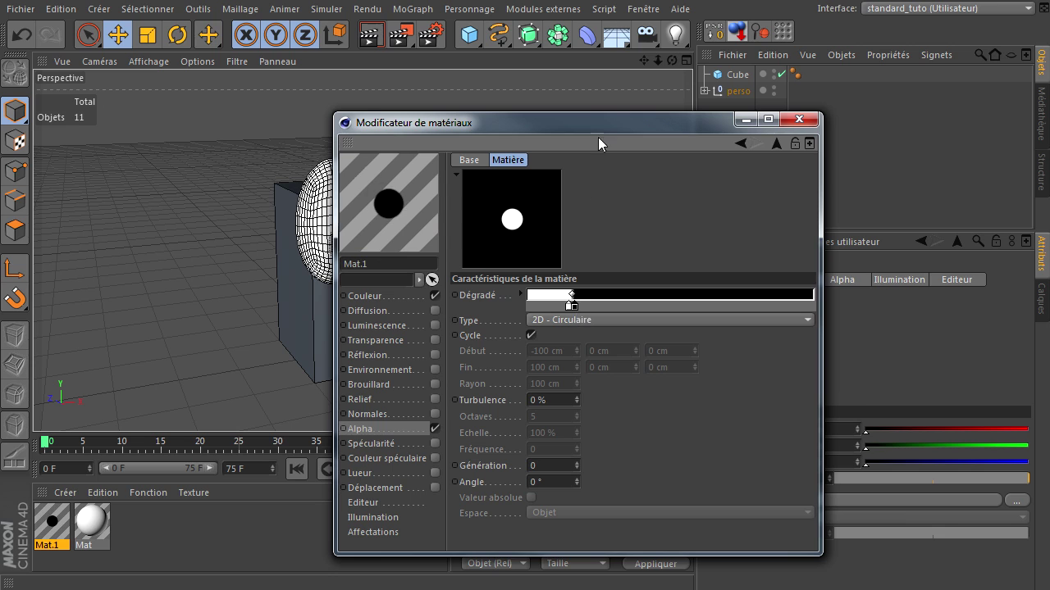
left_click_drag(601, 125, 712, 104)
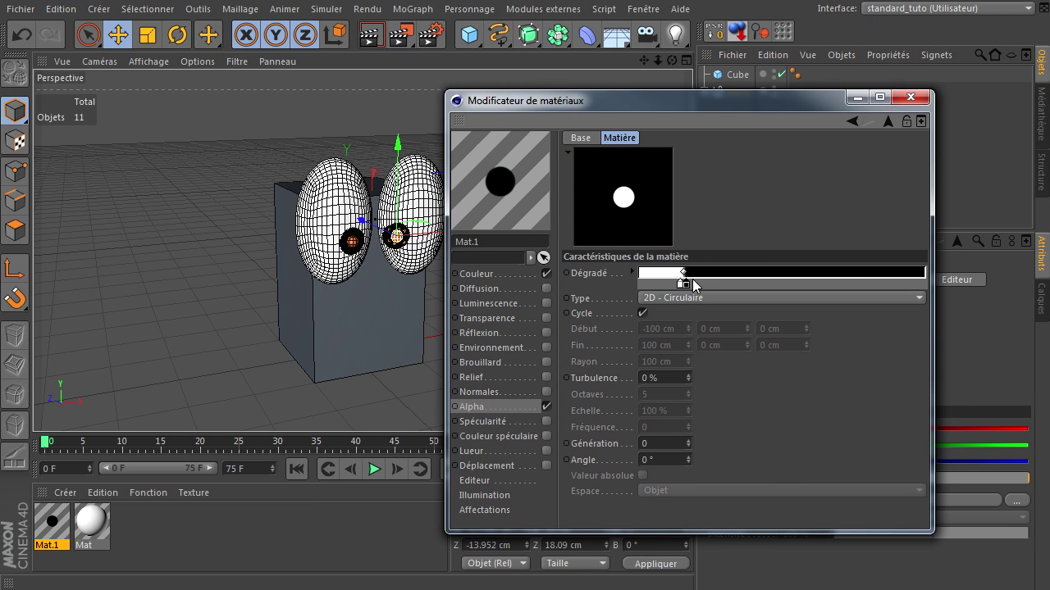
Step: Change Mat.1's colour to blue, about R 3, V 52, B 215
left_click(517, 274)
left_click(655, 167)
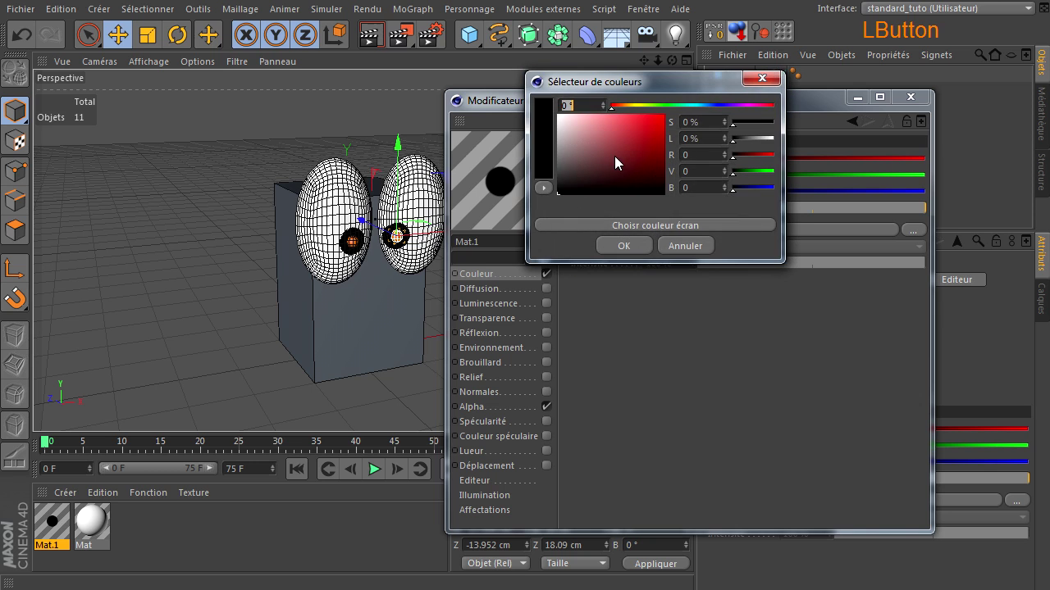
left_click(710, 106)
left_click(662, 128)
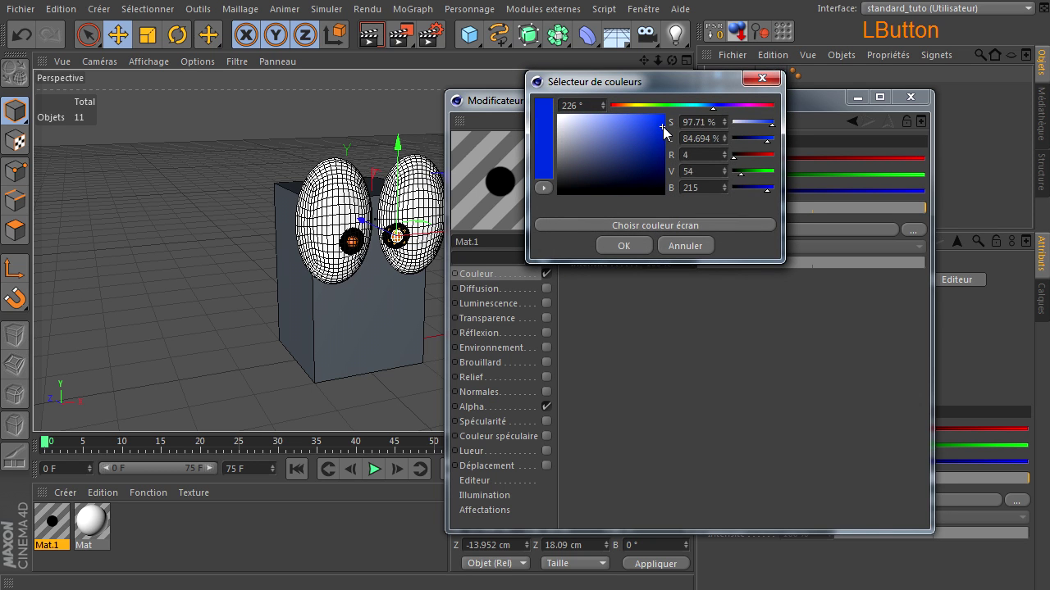
left_click(623, 245)
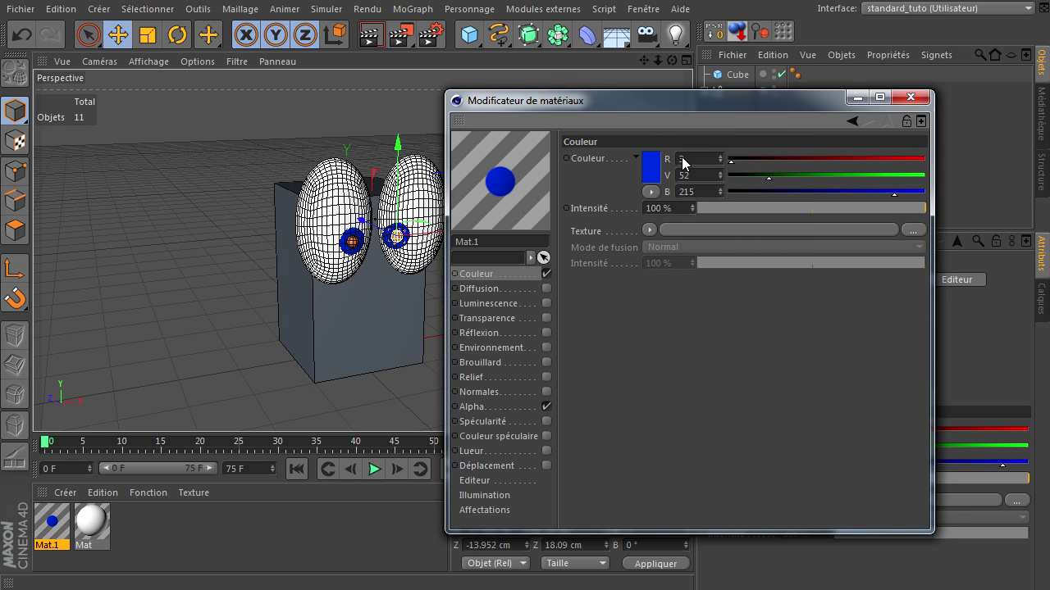
Step: Set Mat.1's colour back to black (R 0, V 0, B 0) and close the material editor
left_click(650, 167)
left_click_drag(612, 137, 555, 231)
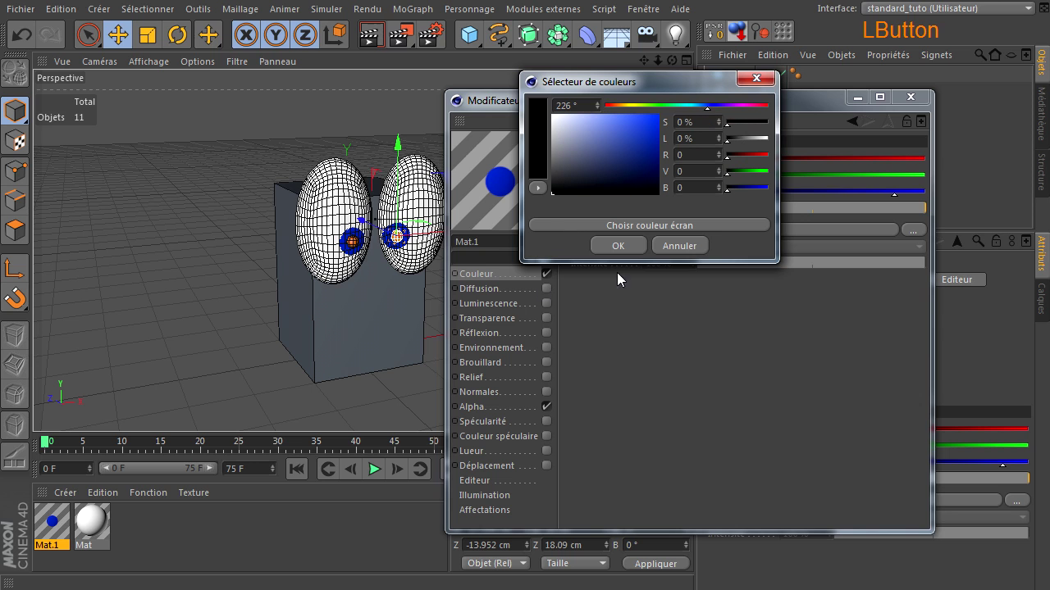
left_click(621, 247)
left_click(910, 96)
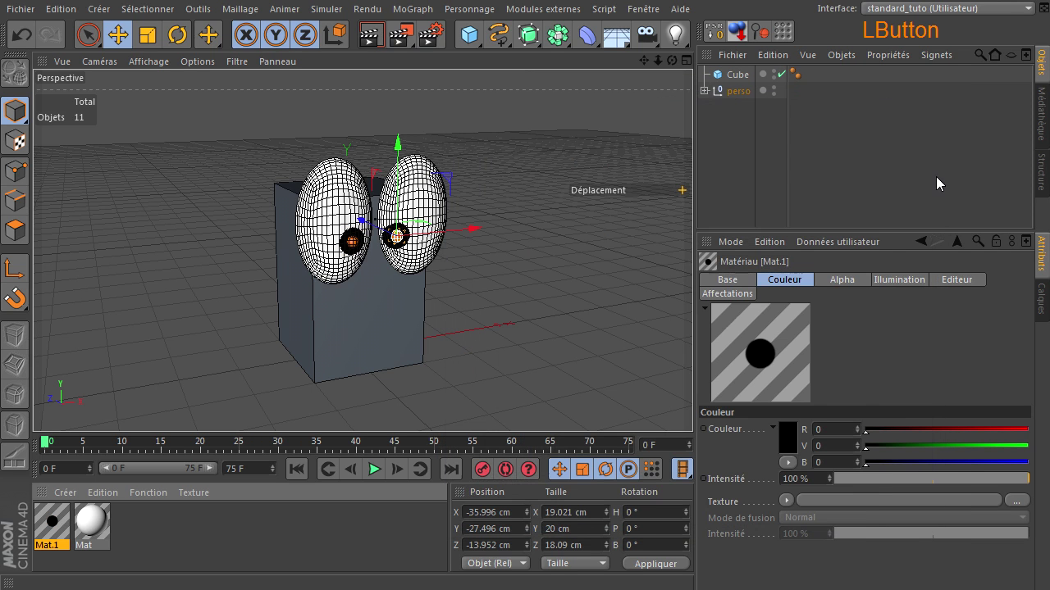
Step: Examine the Mat.1 texture projection on oeil's Sphère in texture mode, and return to model mode with the perso hierarchy collapsed
left_click(884, 189)
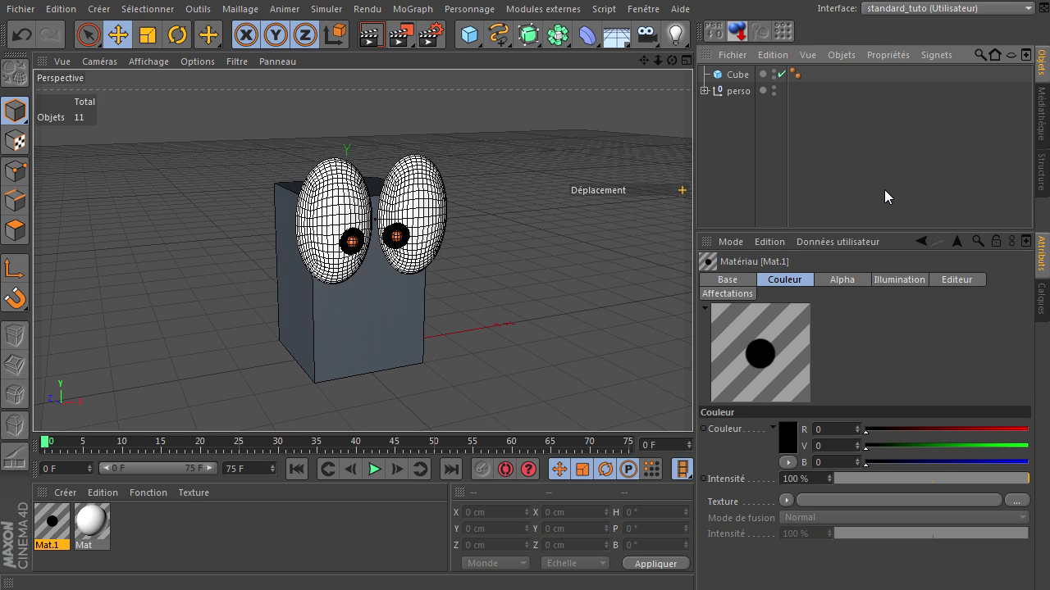
left_click(703, 90)
left_click(722, 124)
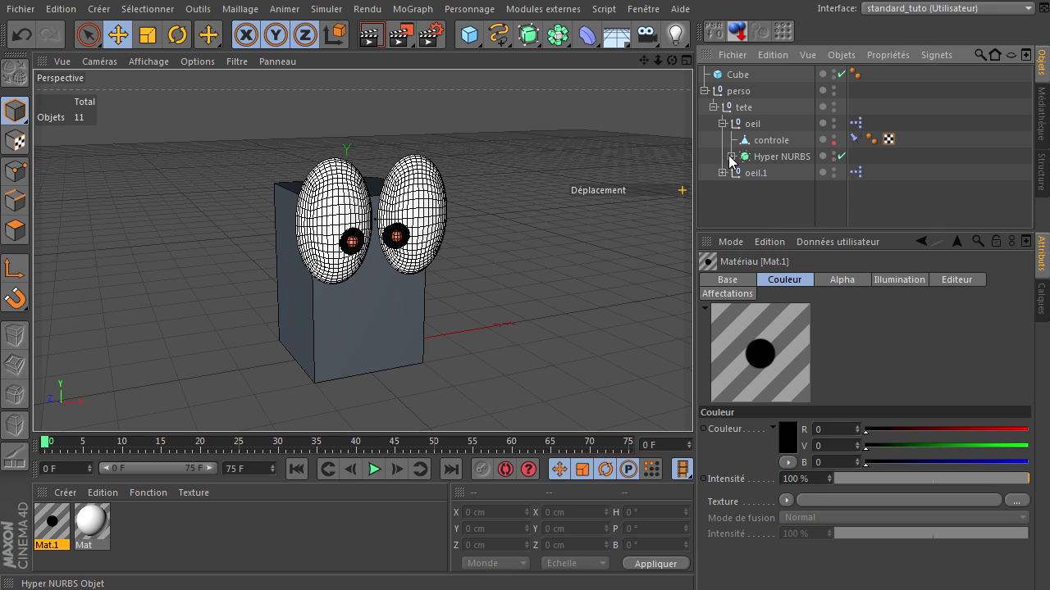
left_click(732, 156)
left_click(766, 173)
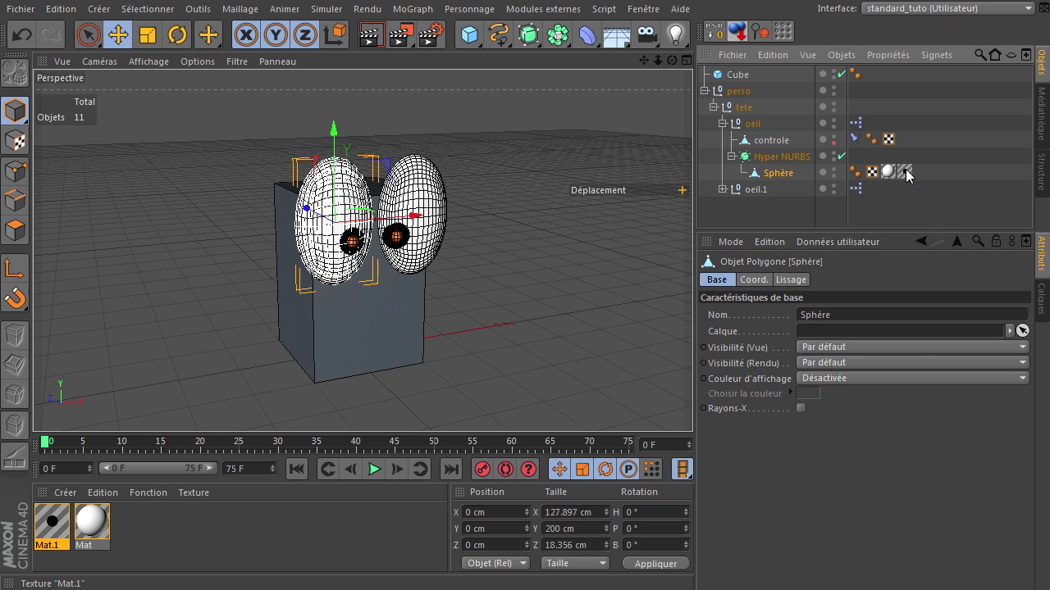
left_click(902, 173)
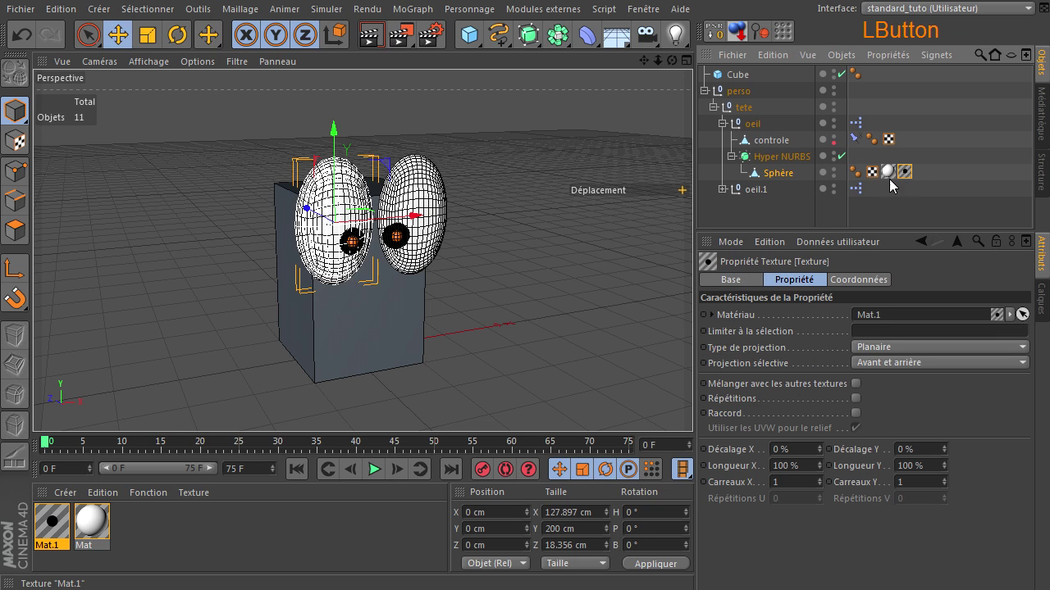
left_click(17, 141)
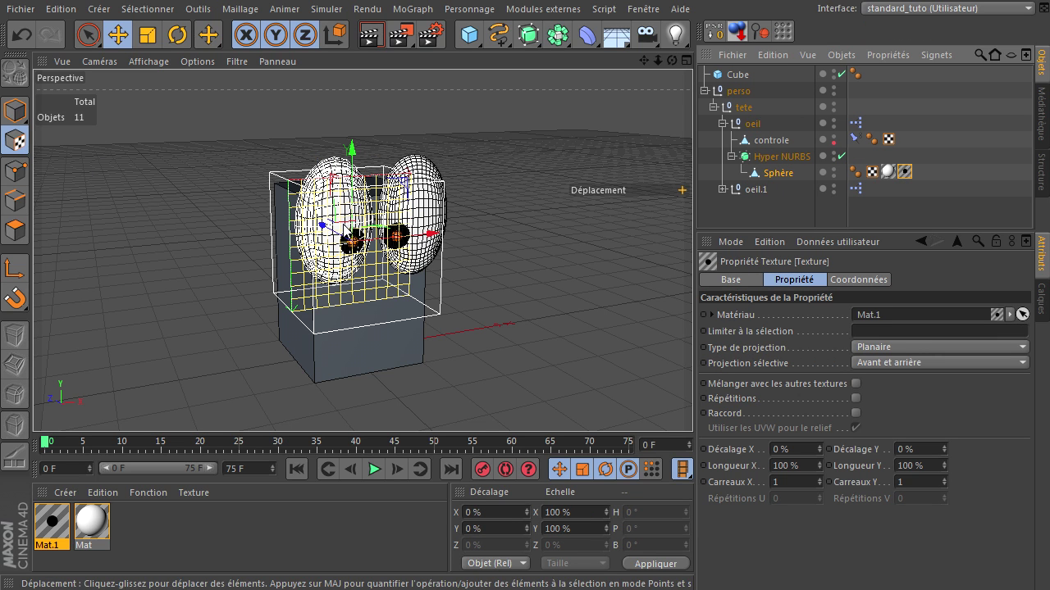
left_click(14, 113)
left_click(709, 100)
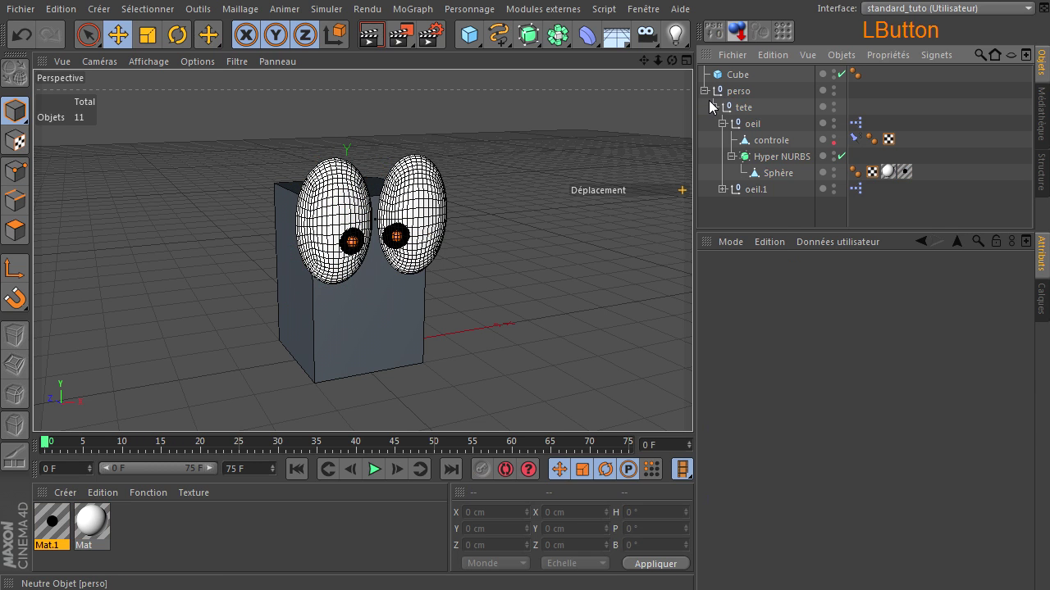
left_click(703, 90)
Step: Nudge oeil.1's controle sphere slightly up and away from the other eye, and deselect it
left_click(398, 236)
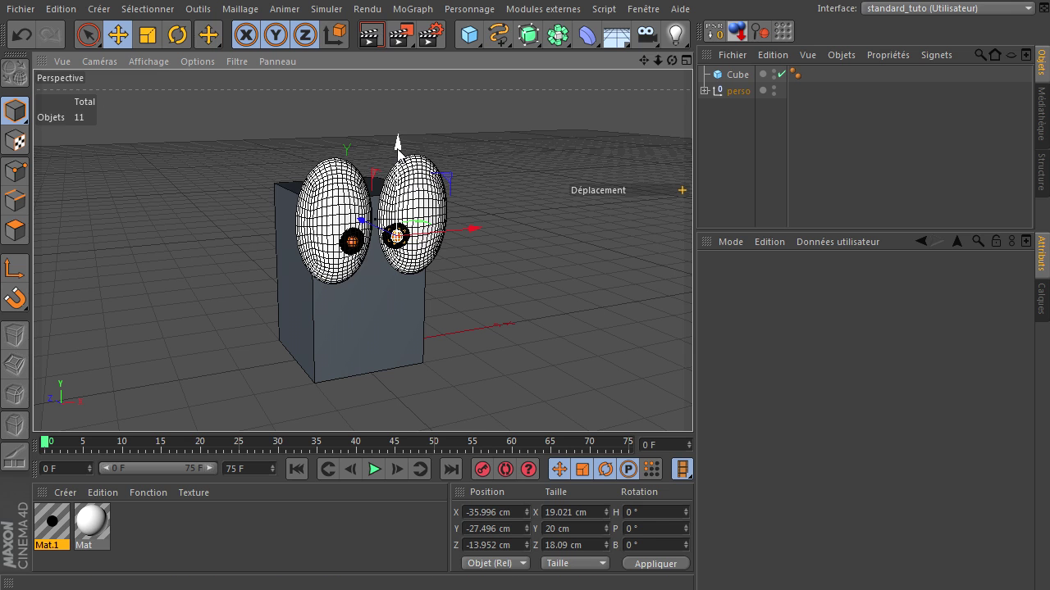
mouse_move(445, 182)
left_mouse_down()
mouse_move(467, 164)
mouse_move(451, 177)
left_mouse_up()
left_click(506, 268)
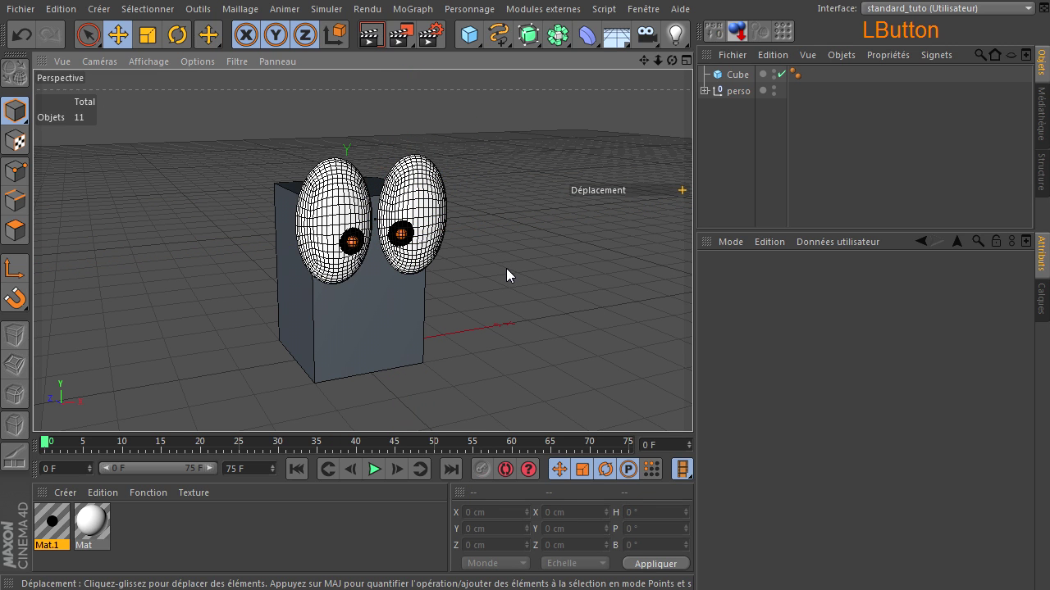